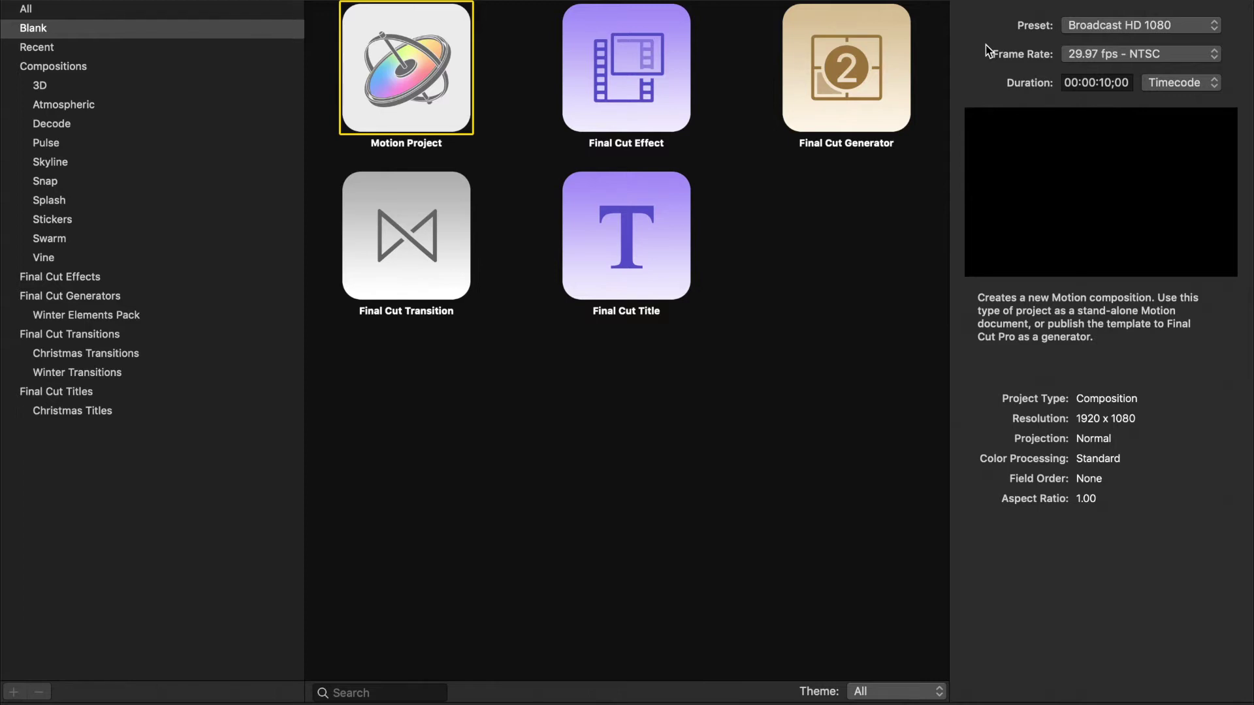
Create a blank Motion project with the Broadcast HD 1080 preset and a 24 fps frame rate
{"action": "left_click", "coordinate": [1217, 30]}
{"action": "left_click", "coordinate": [1204, 29]}
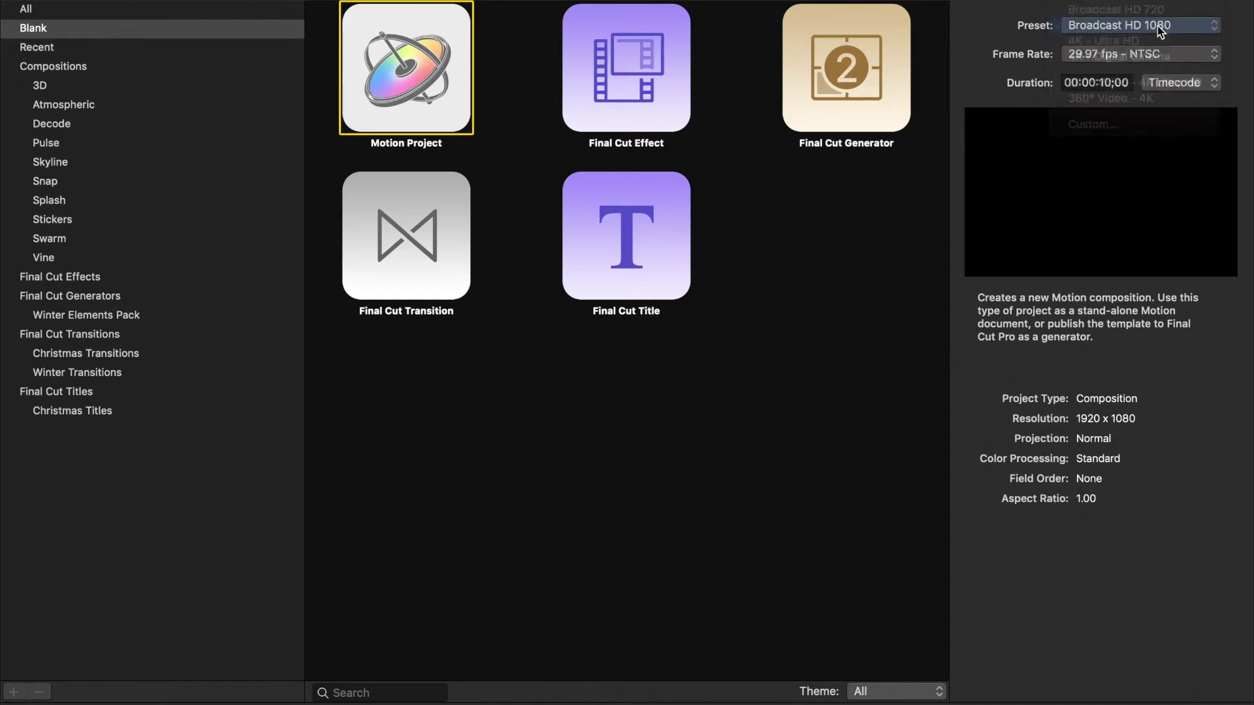
{"action": "left_click", "coordinate": [1206, 54]}
{"action": "left_click", "coordinate": [1103, 30]}
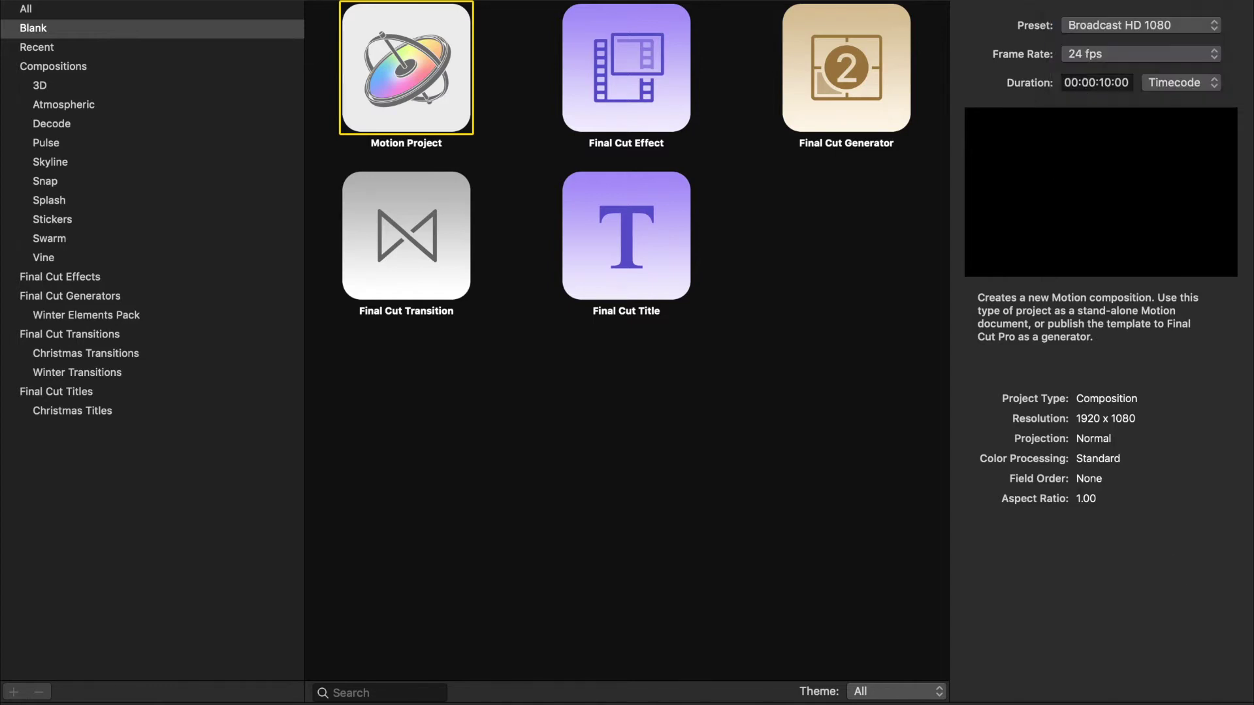
{"action": "left_click", "coordinate": [1215, 704]}
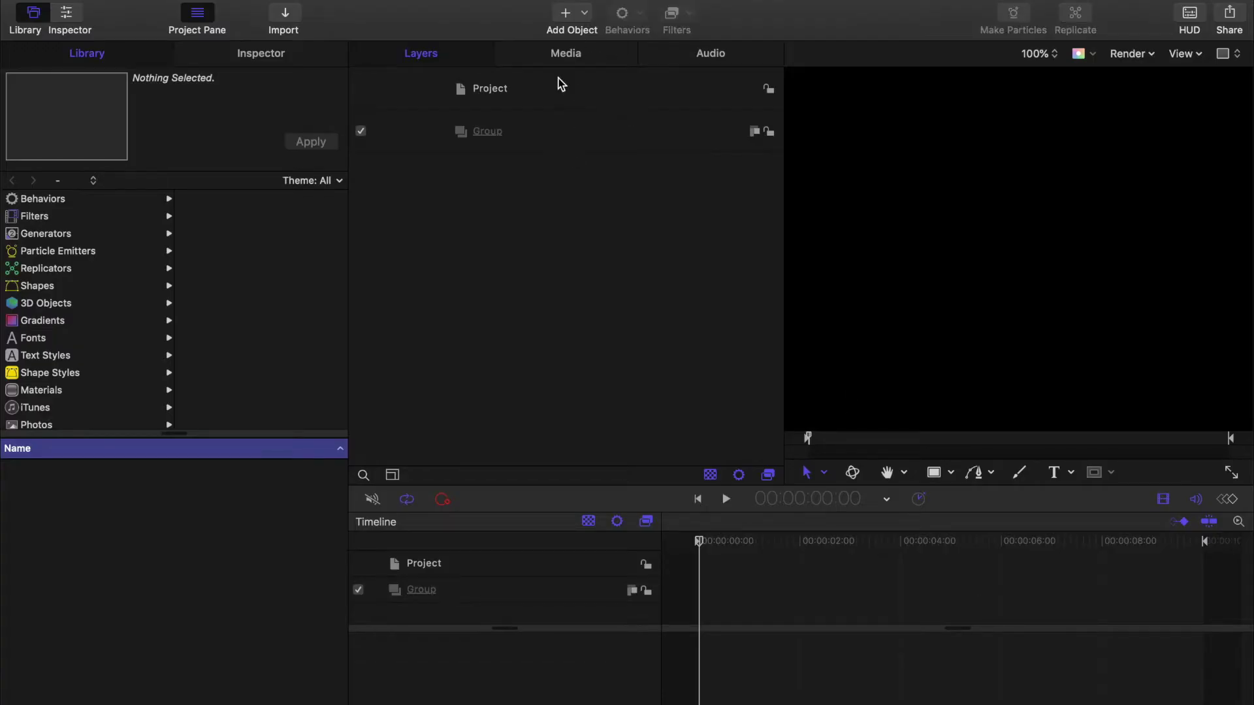
Add three more groups to the project, for four groups in all
{"action": "left_click", "coordinate": [565, 13]}
{"action": "left_click", "coordinate": [572, 36]}
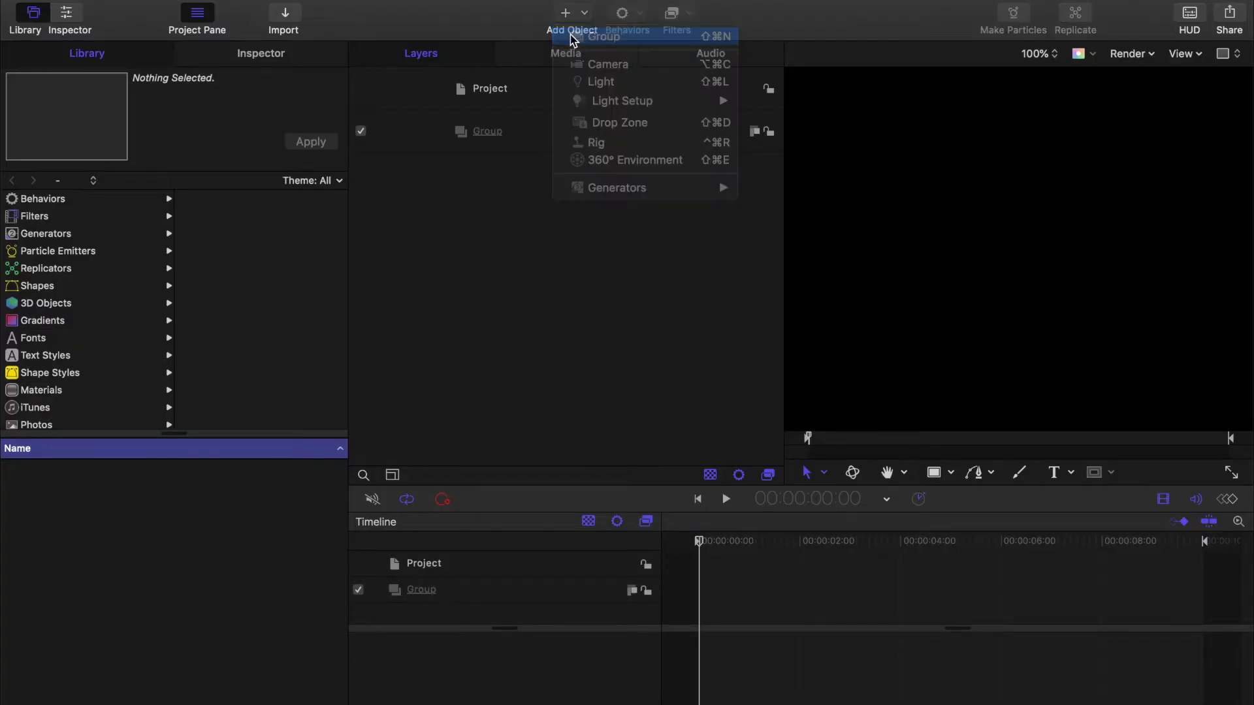
{"action": "left_click", "coordinate": [566, 14]}
{"action": "left_click", "coordinate": [572, 36]}
{"action": "left_click", "coordinate": [566, 14]}
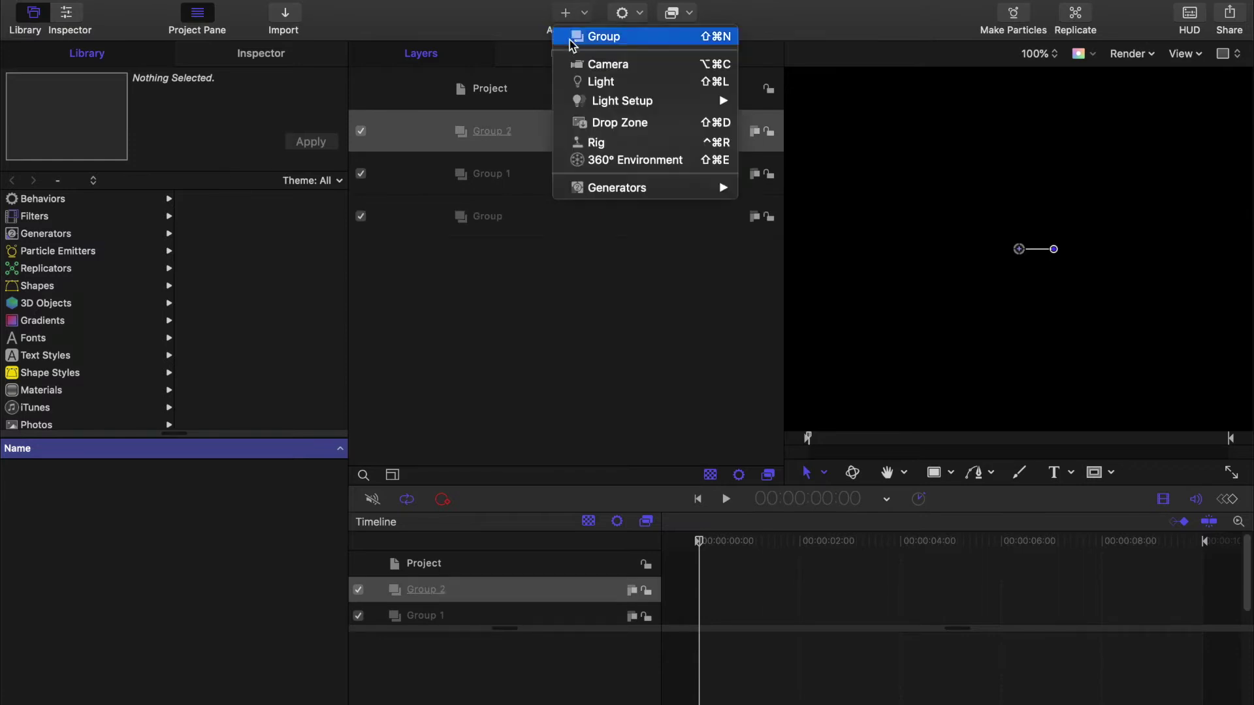
{"action": "left_click", "coordinate": [574, 38]}
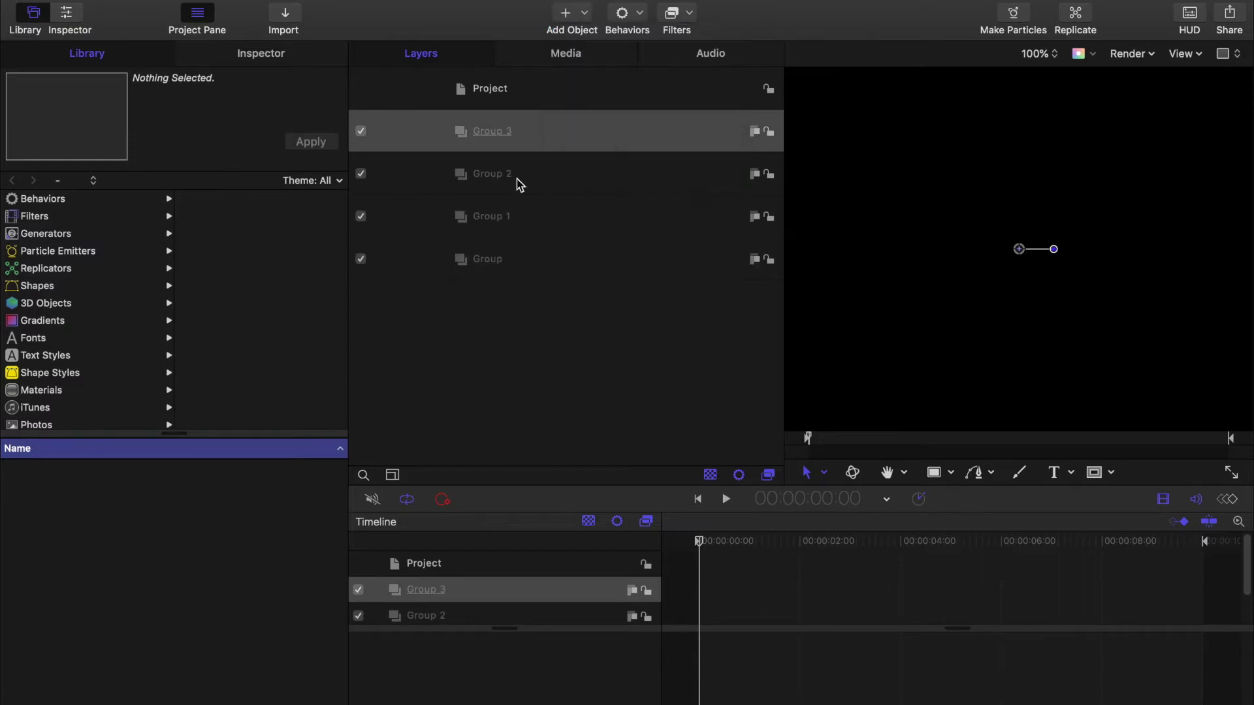
Rename the original group as BACKGROUDN and Group 1 as TITLE
{"action": "double_click", "coordinate": [494, 259]}
{"action": "type", "text": "BACKGROUDN"}
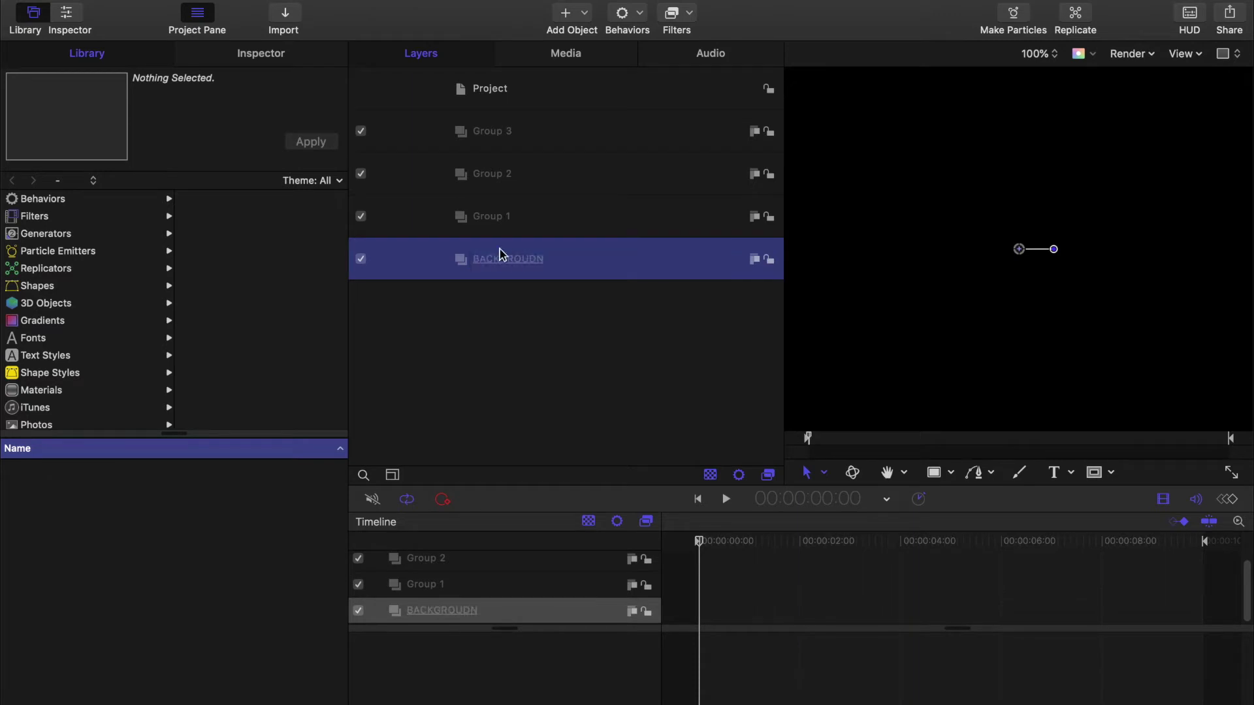
{"action": "left_click", "coordinate": [490, 222]}
{"action": "double_click", "coordinate": [490, 222]}
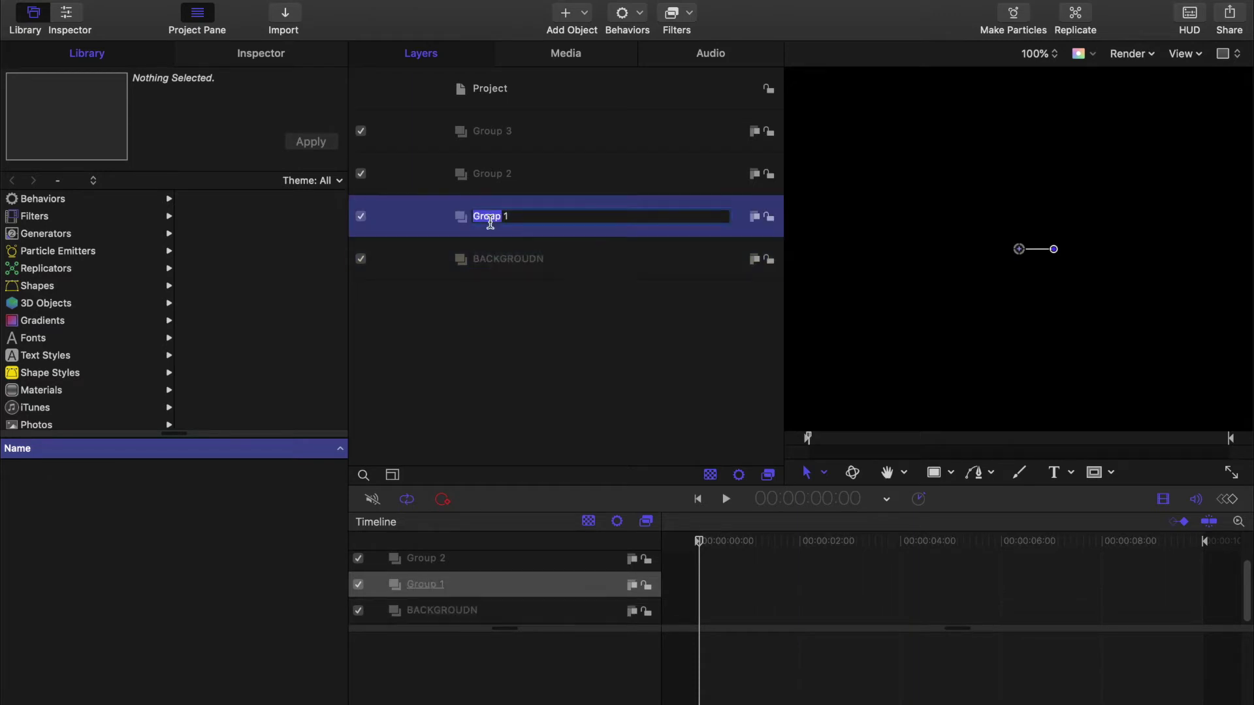
{"action": "type", "text": "TITLE"}
{"action": "key", "text": "Return"}
Rename Group 2 as FOG and Group 3 as DEBRIS
{"action": "double_click", "coordinate": [492, 174]}
{"action": "key", "text": "super+a"}
{"action": "type", "text": "FOG"}
{"action": "key", "text": "Return"}
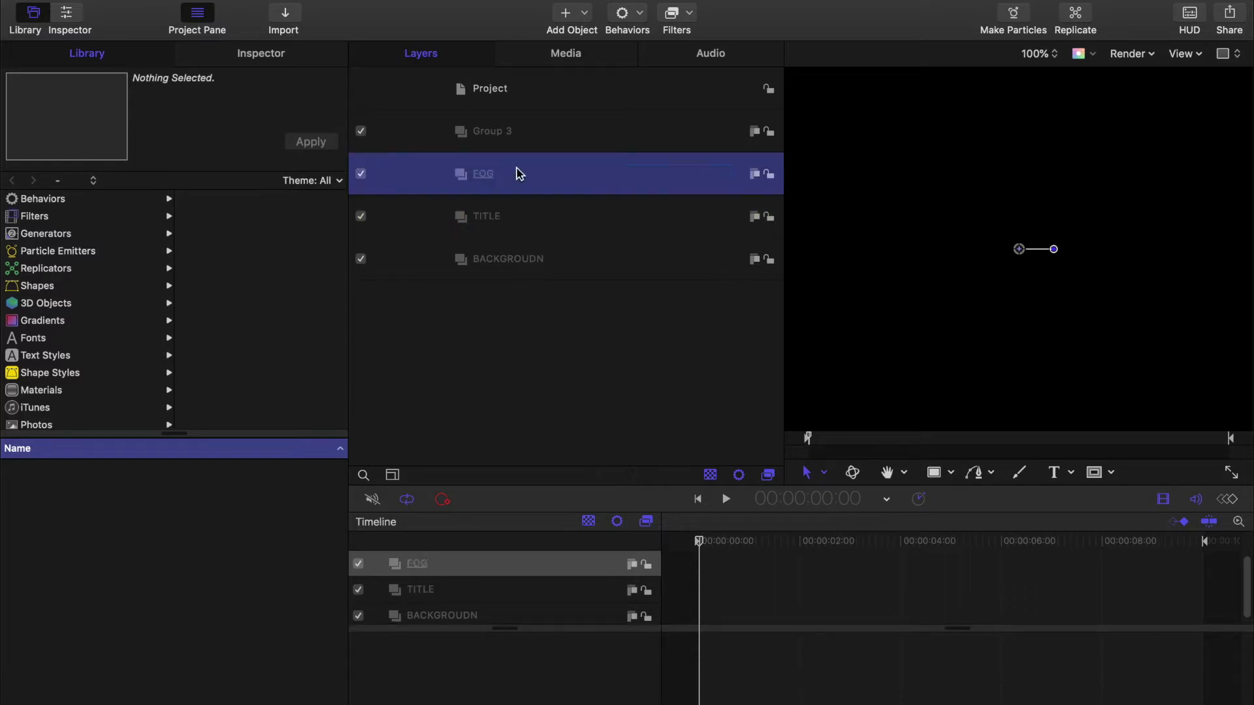
{"action": "double_click", "coordinate": [493, 131]}
{"action": "key", "text": "super+a"}
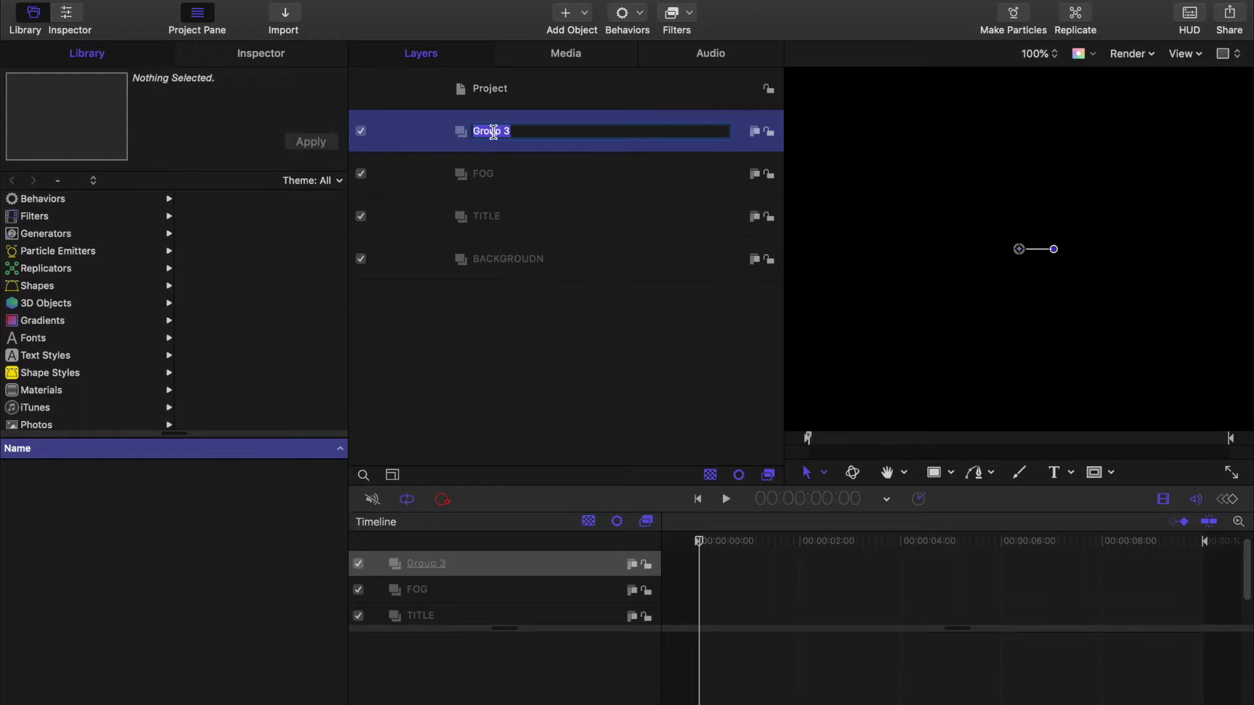
{"action": "type", "text": "DEBRIS"}
{"action": "key", "text": "Return"}
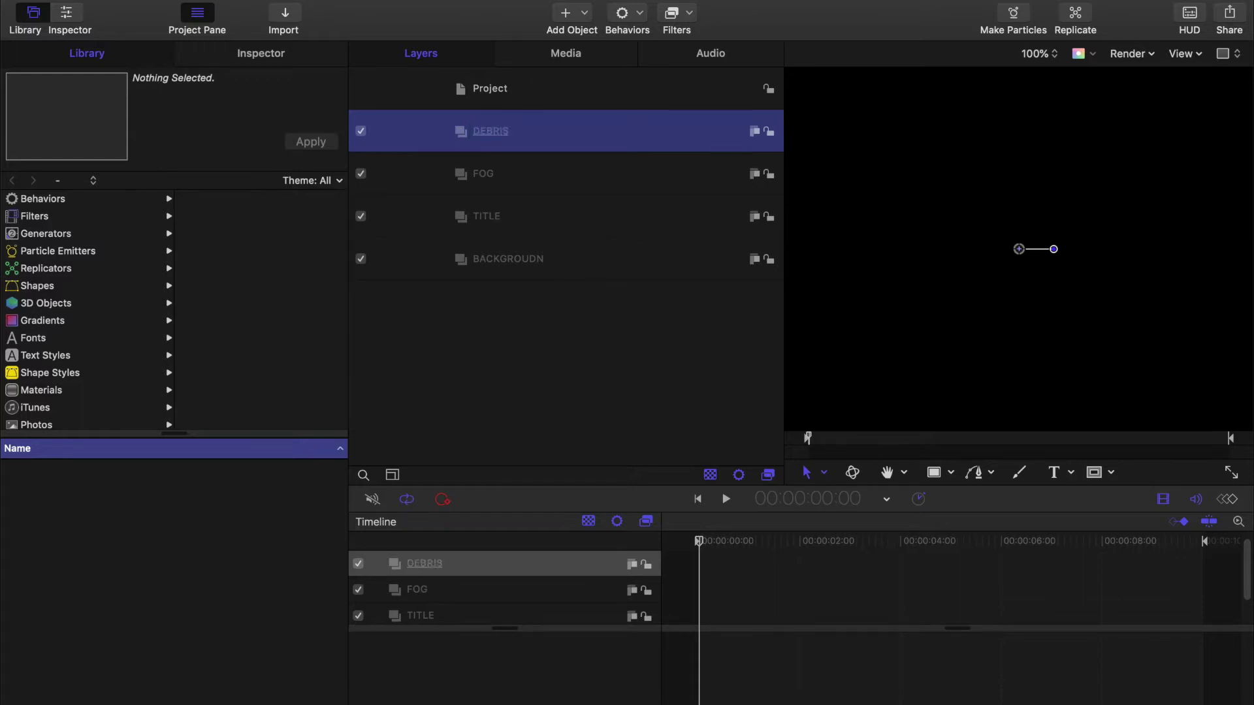
Correct the spelling of the lowest group's name to BACKGROUND
{"action": "double_click", "coordinate": [527, 258]}
{"action": "left_click", "coordinate": [551, 258]}
{"action": "key", "text": "BackSpace"}
{"action": "key", "text": "BackSpace"}
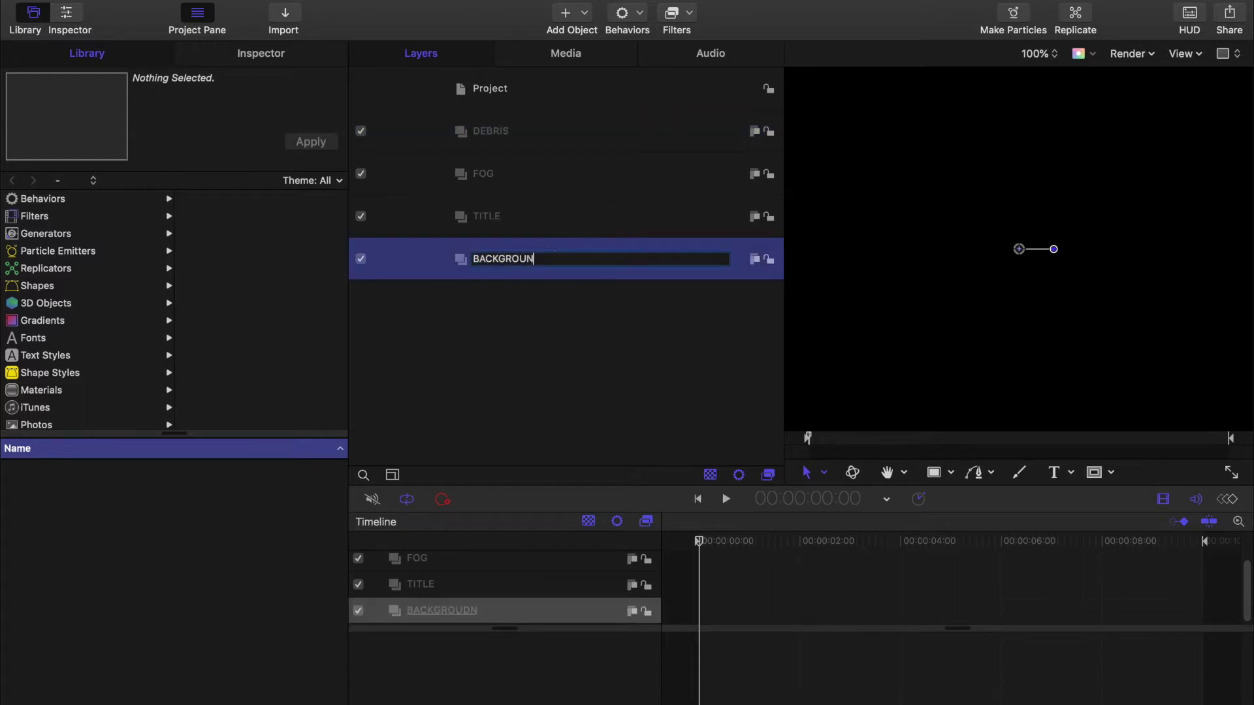
{"action": "type", "text": "ND"}
{"action": "key", "text": "Return"}
Group DEBRIS, FOG, TITLE and BACKGROUND together and name the parent group FINISHED
{"action": "left_click", "coordinate": [582, 131], "text": "shift"}
{"action": "right_click", "coordinate": [581, 130]}
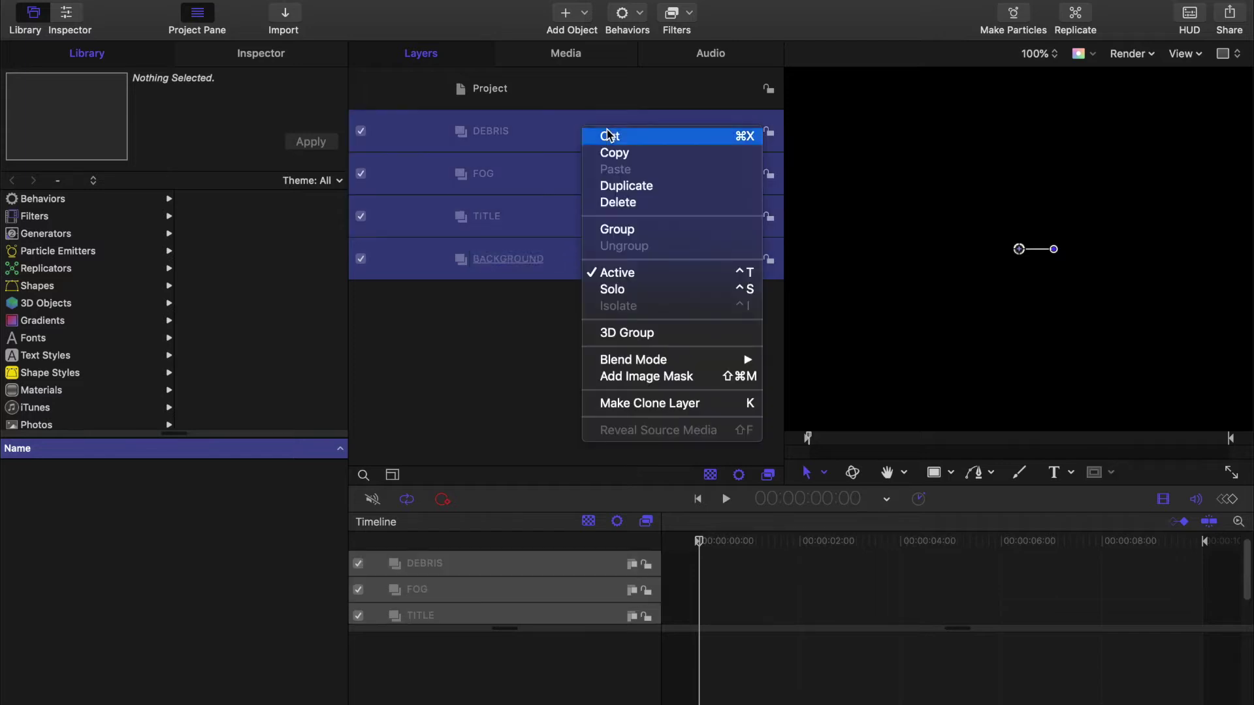
{"action": "left_click", "coordinate": [640, 233]}
{"action": "double_click", "coordinate": [496, 131]}
{"action": "type", "text": "FINISHED"}
{"action": "key", "text": "Return"}
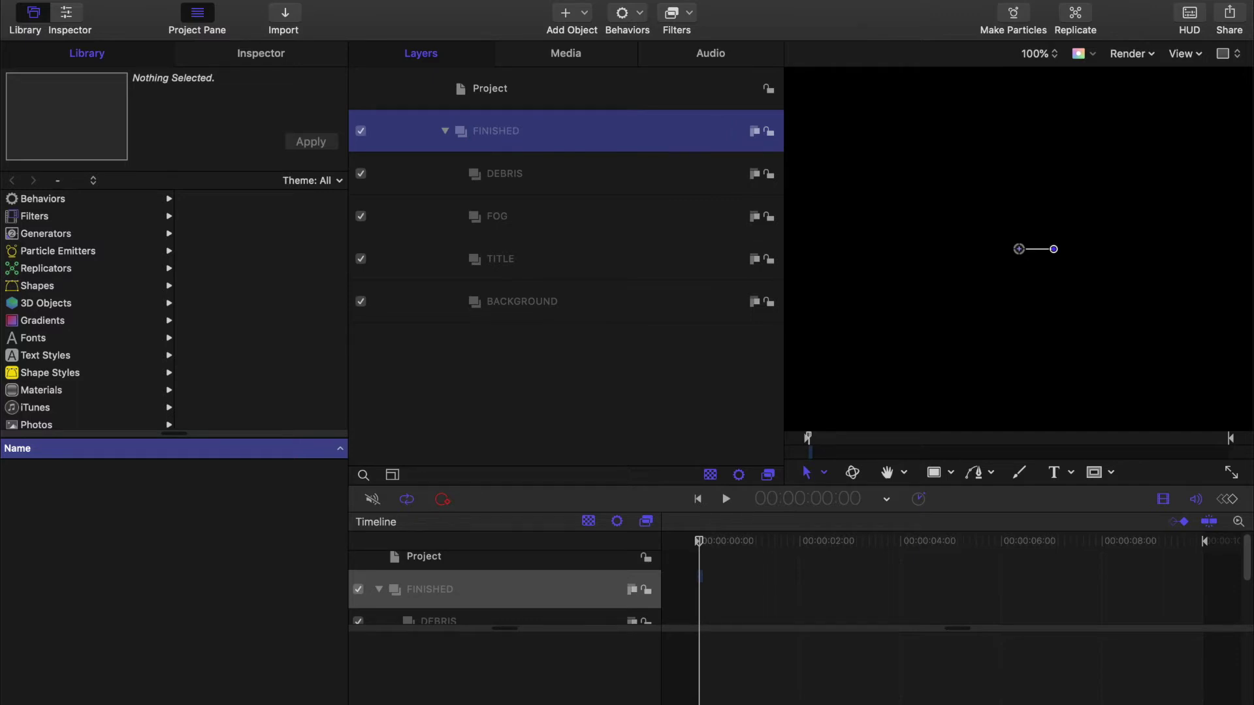
Add a light to the project, switching the 2D groups to 3D, and disable the light
{"action": "left_click", "coordinate": [572, 16]}
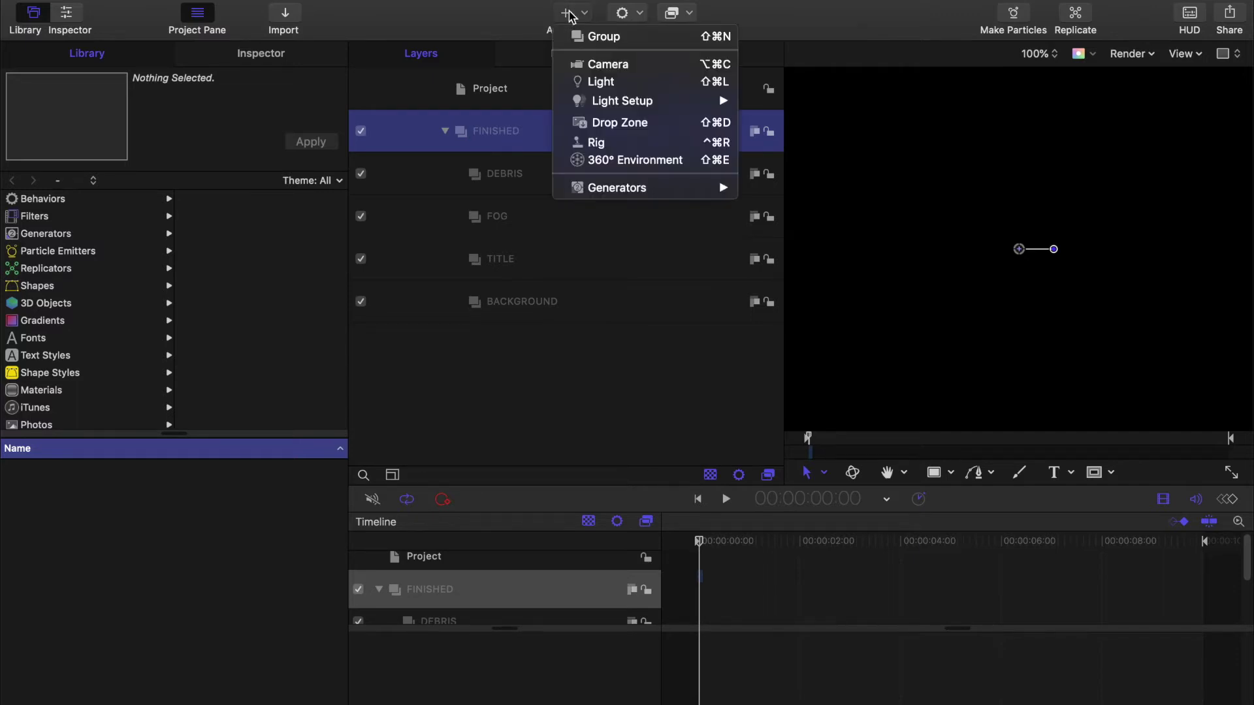
{"action": "left_click", "coordinate": [582, 84]}
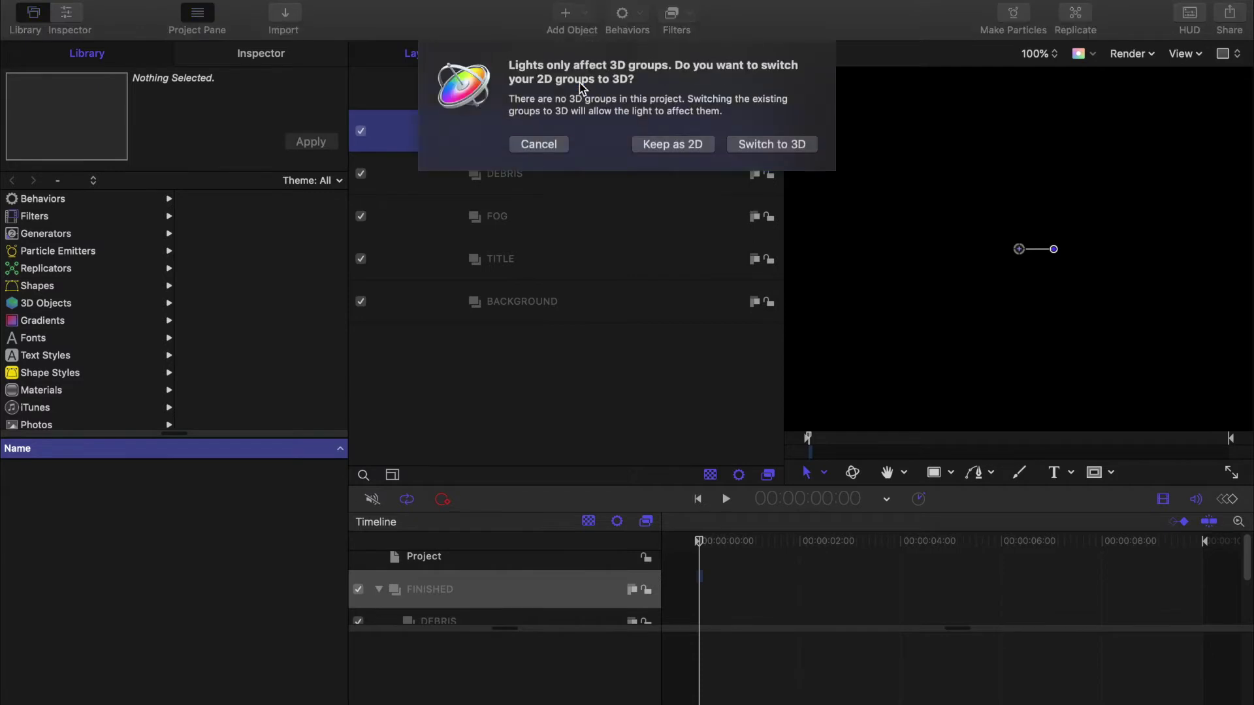
{"action": "left_click", "coordinate": [784, 144]}
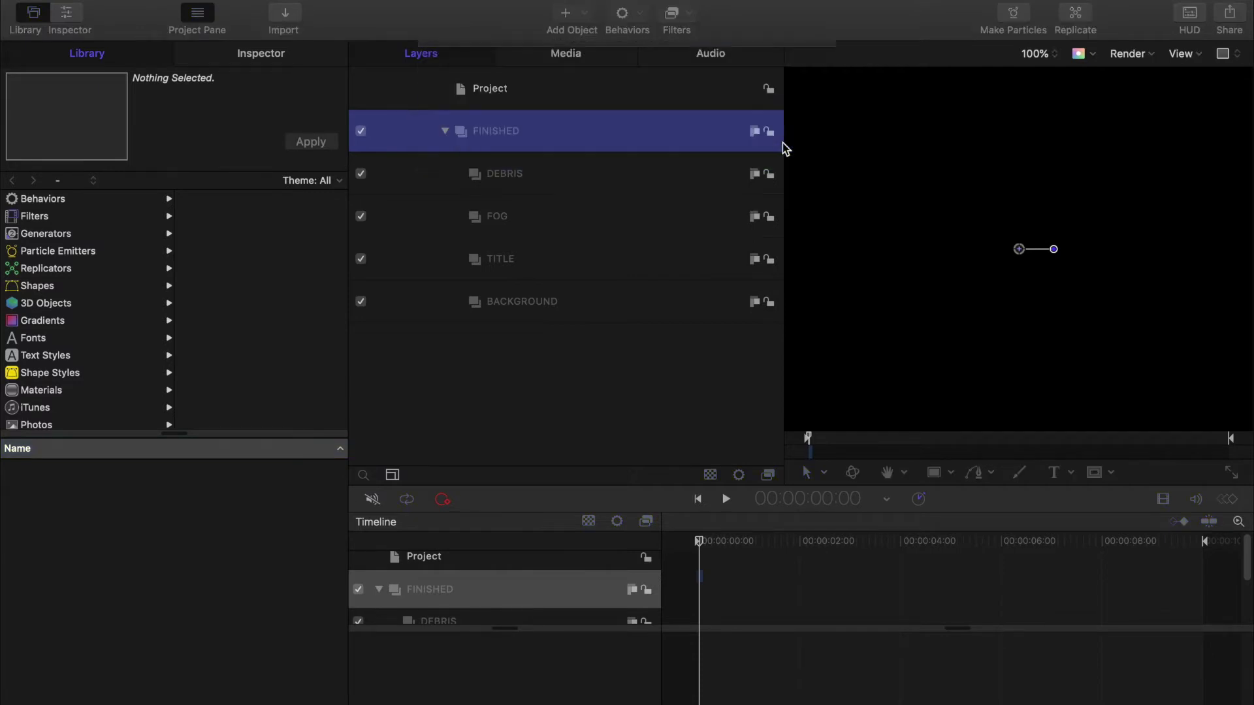
{"action": "left_click", "coordinate": [361, 132]}
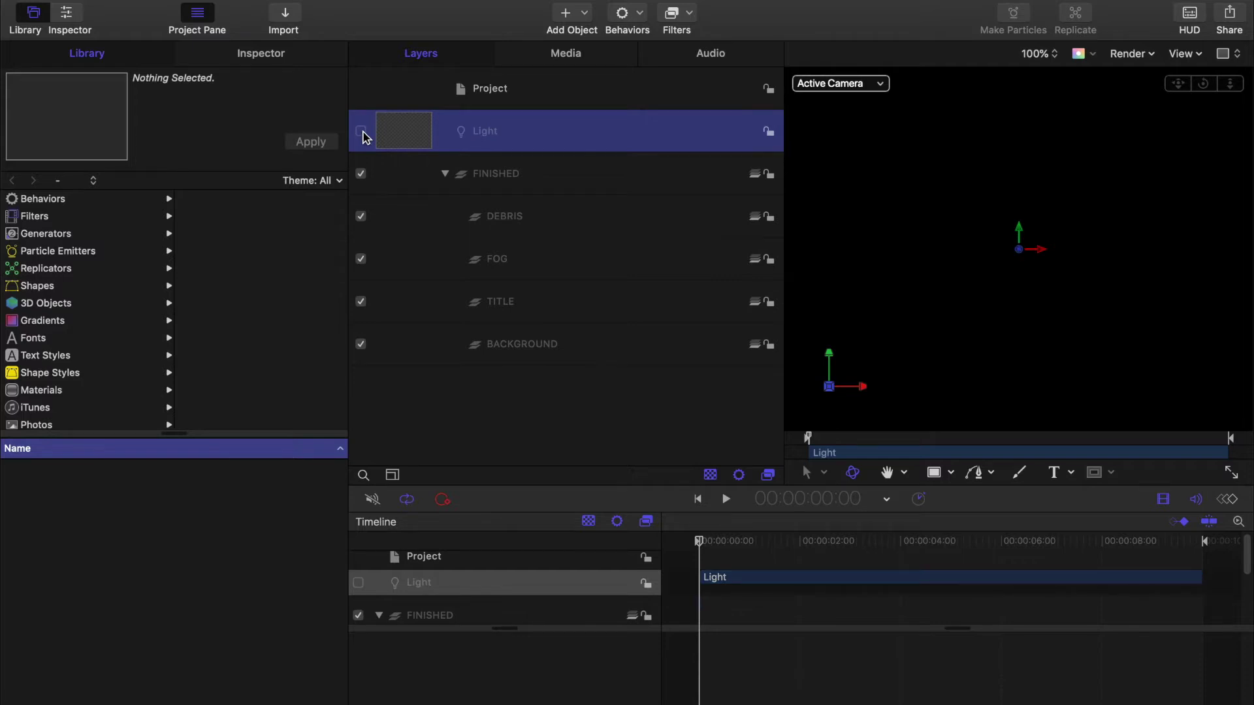
Add a Gradient generator from the library to the BACKGROUND group
{"action": "left_click", "coordinate": [617, 352]}
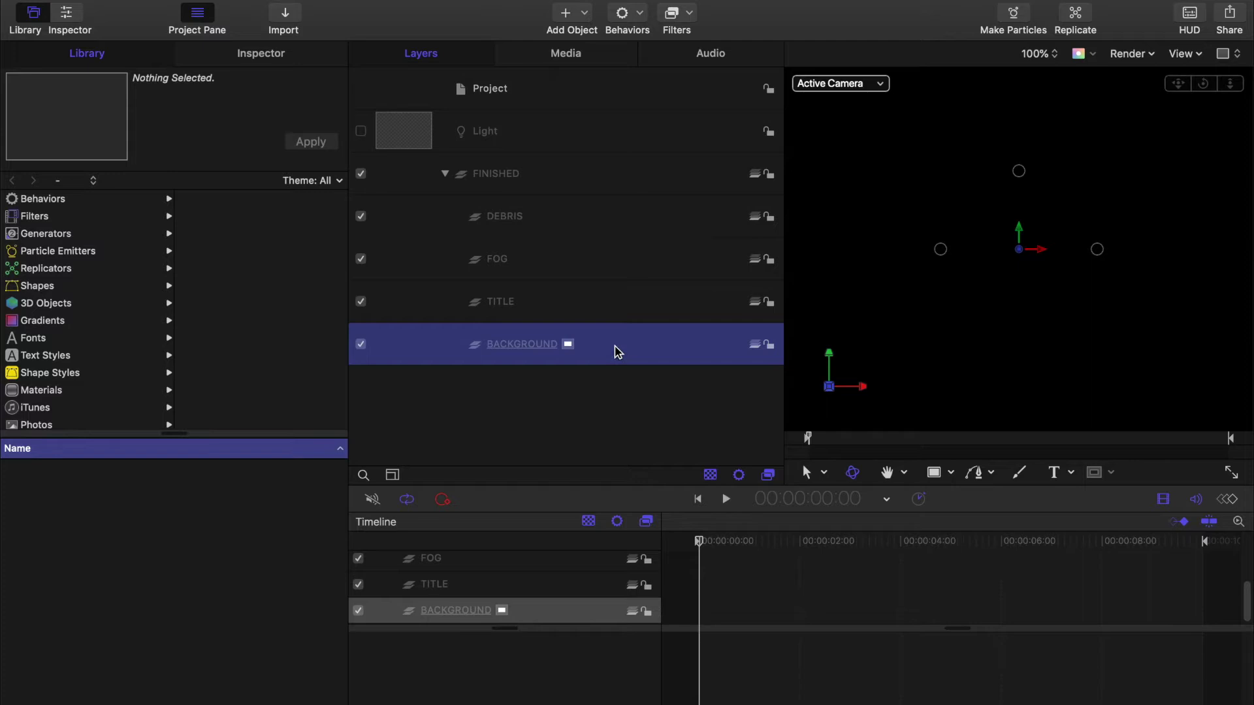
{"action": "double_click", "coordinate": [617, 353]}
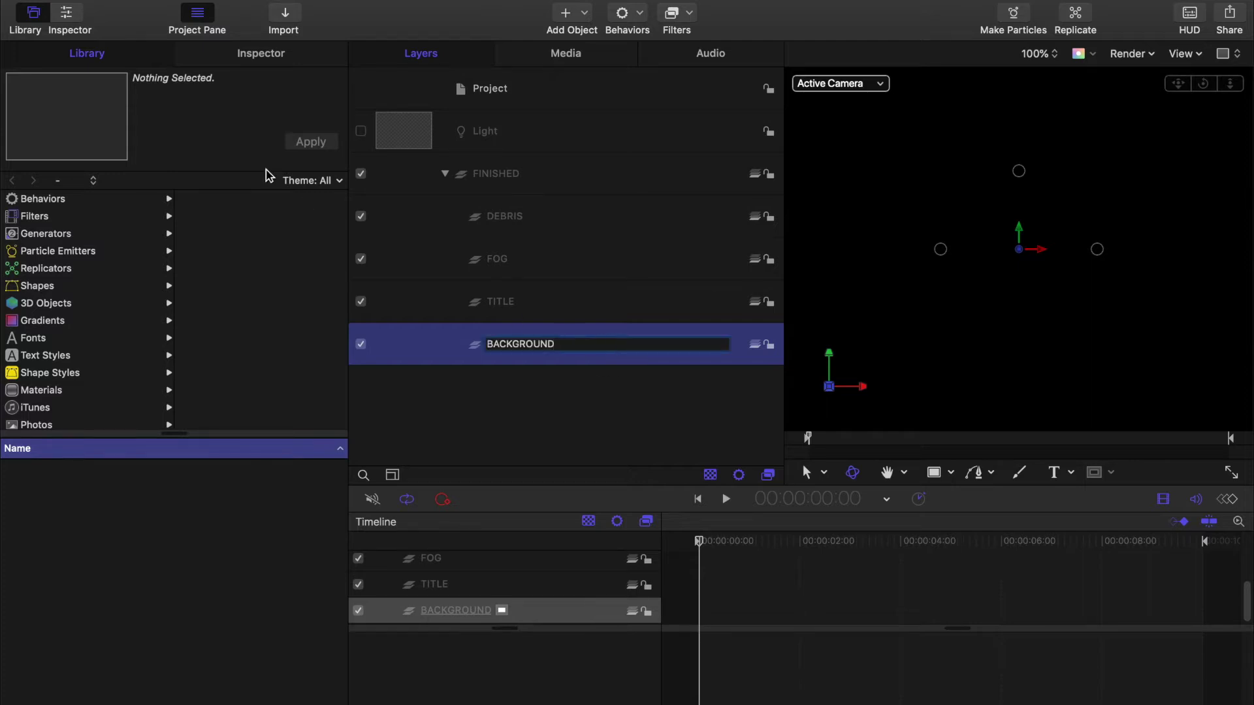
{"action": "left_click", "coordinate": [109, 51]}
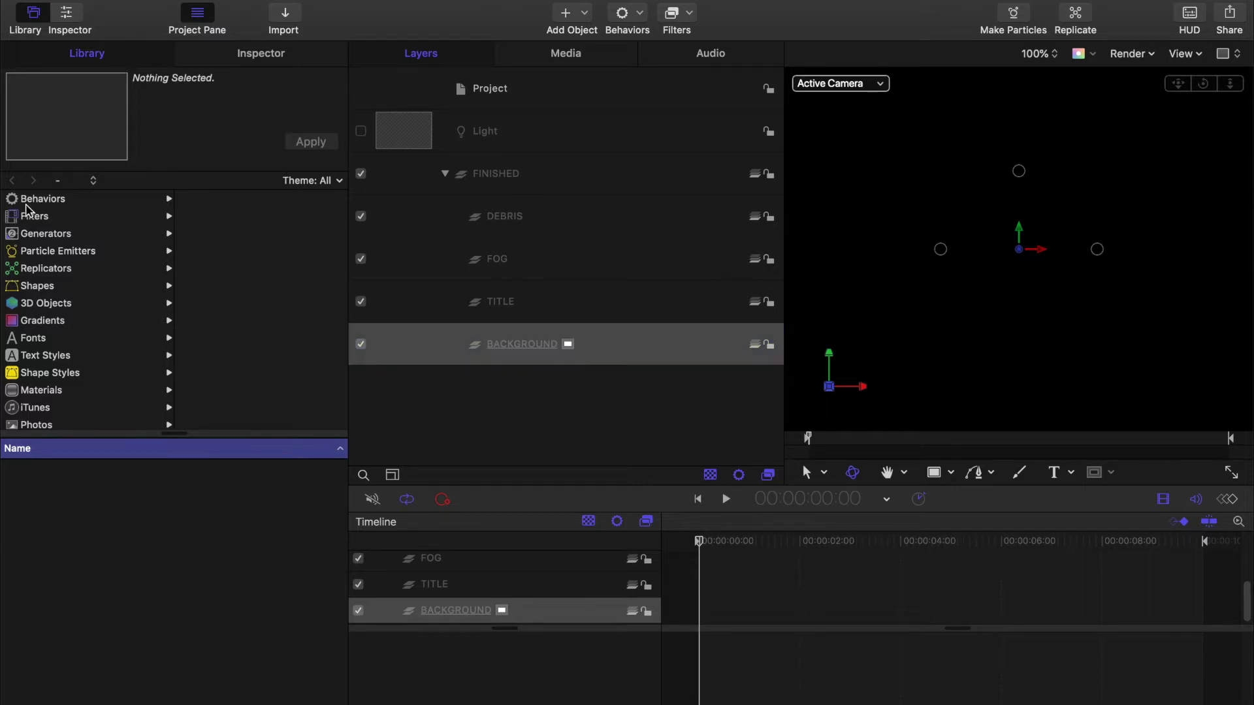
{"action": "left_click", "coordinate": [13, 235]}
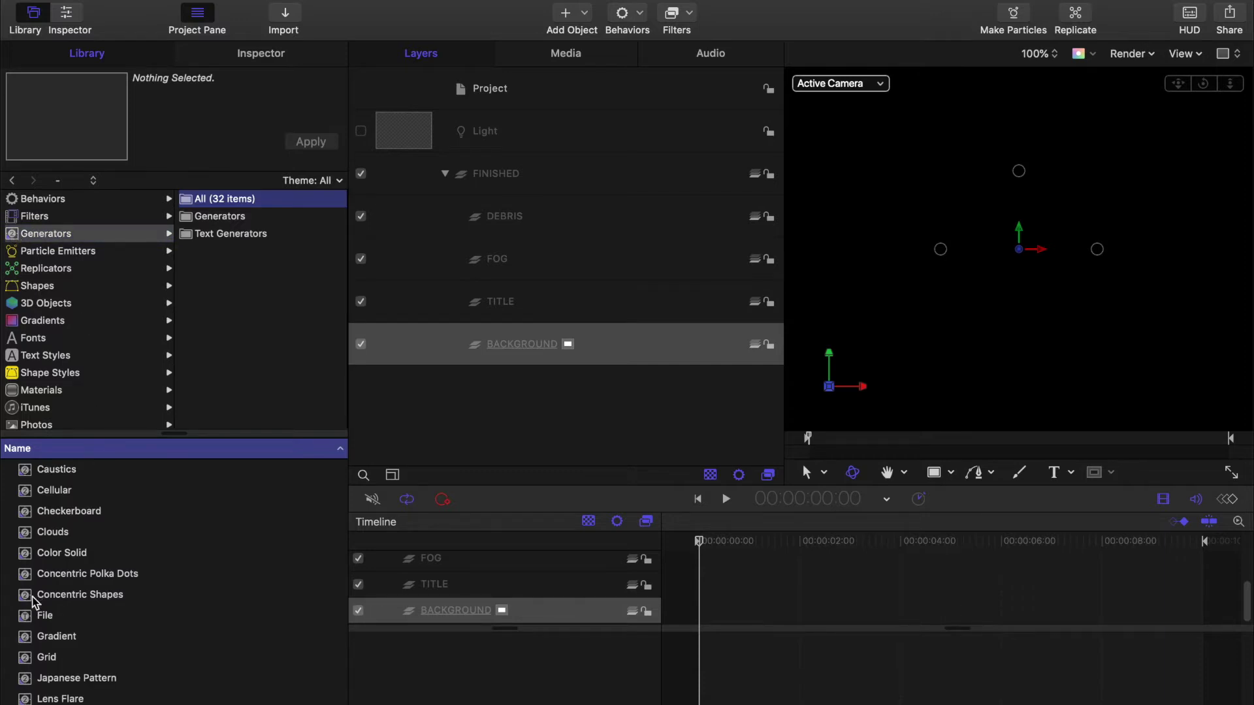
{"action": "left_click", "coordinate": [26, 638]}
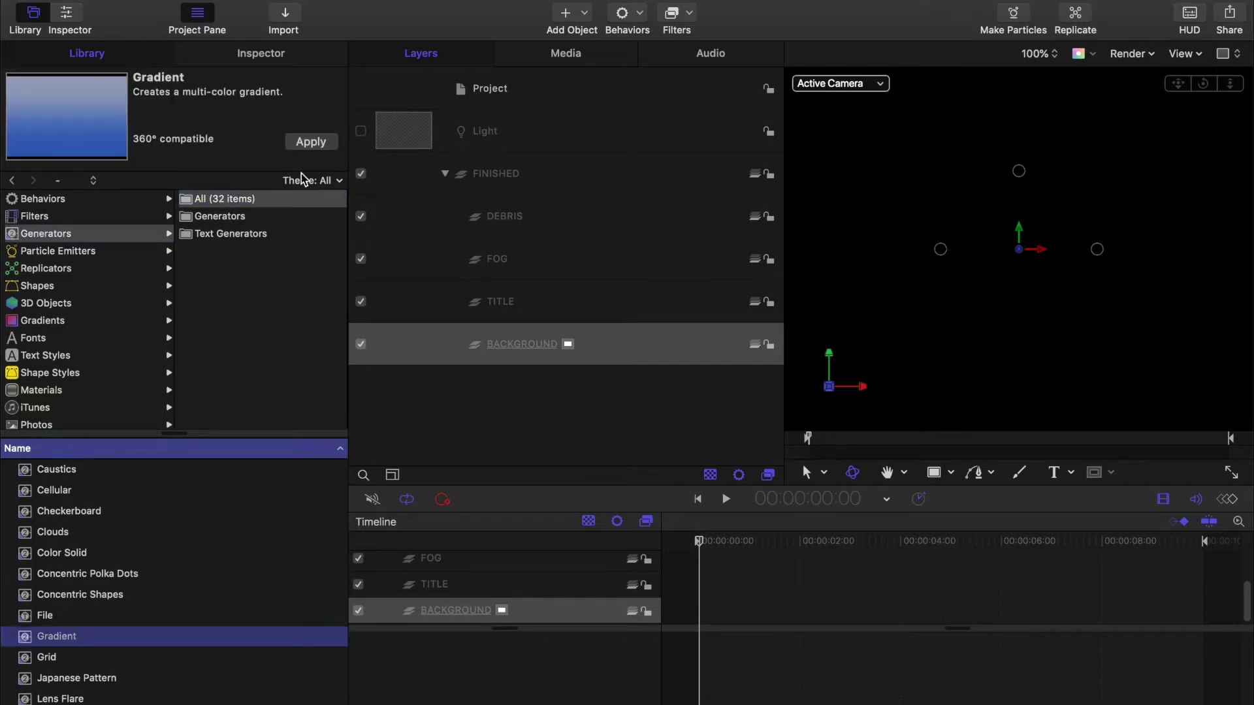
{"action": "left_click", "coordinate": [313, 143]}
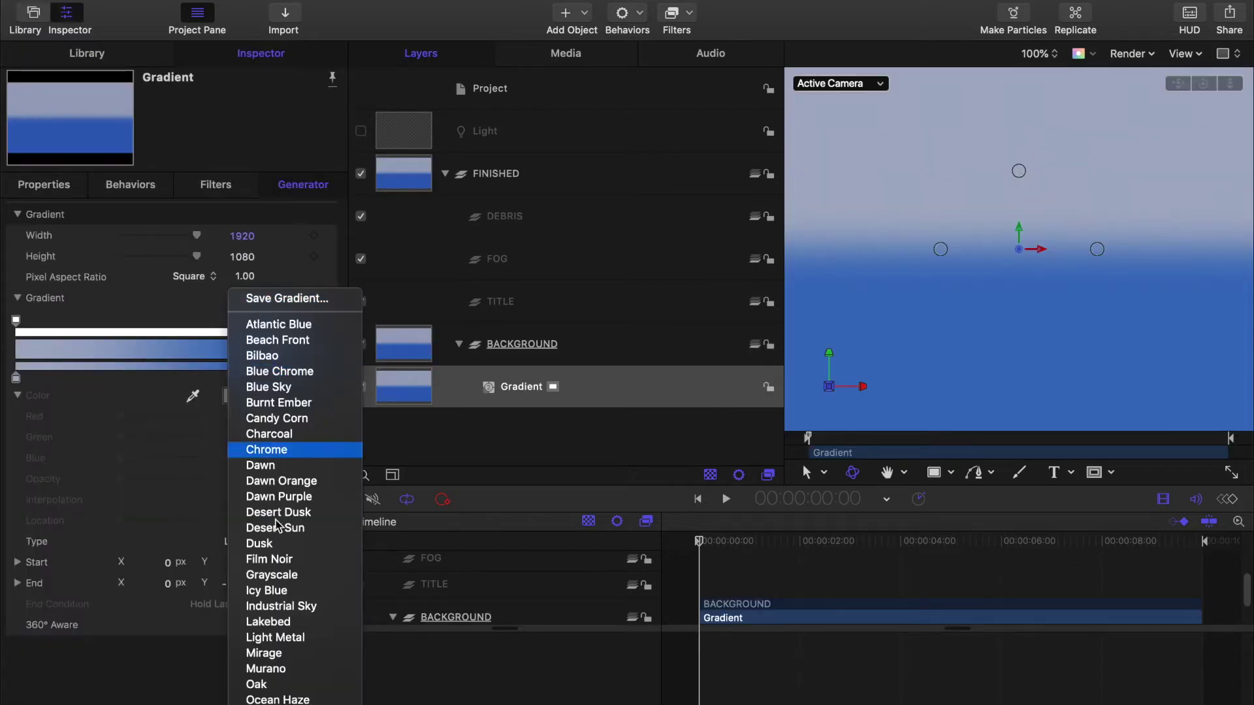
Apply the Grayscale preset to the gradient and set its type to Radial
{"action": "left_click", "coordinate": [277, 575]}
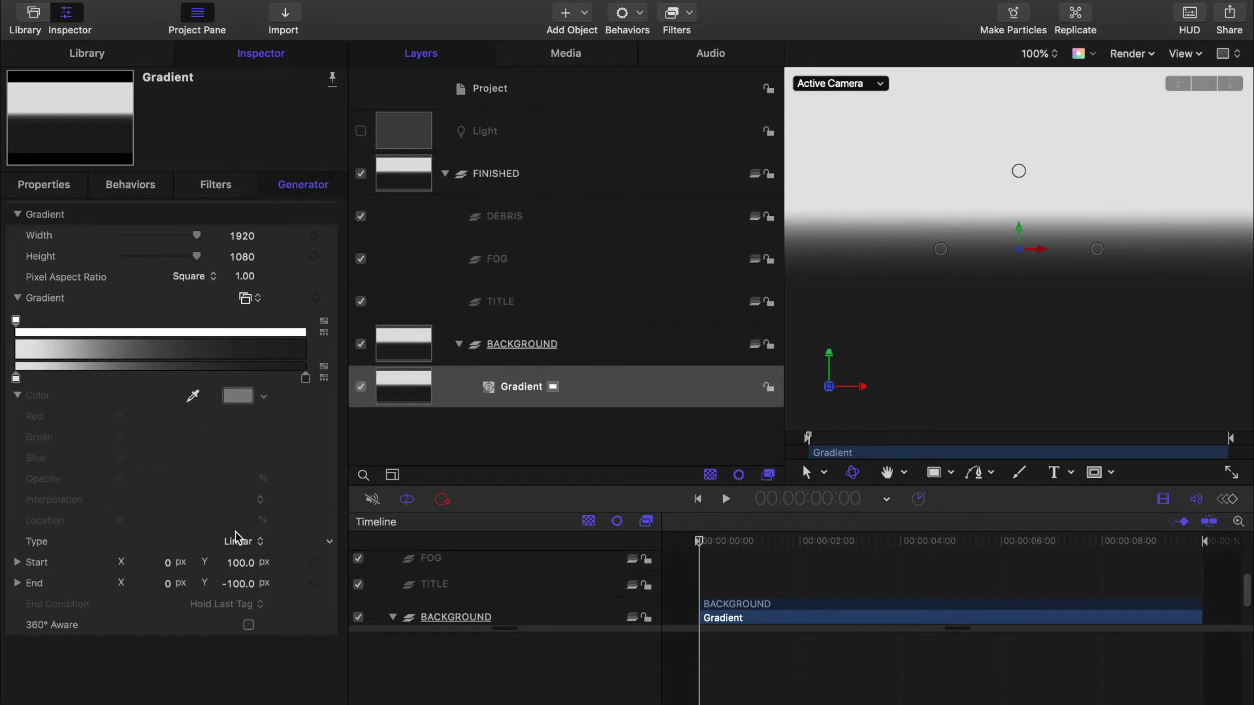
{"action": "left_click", "coordinate": [246, 545]}
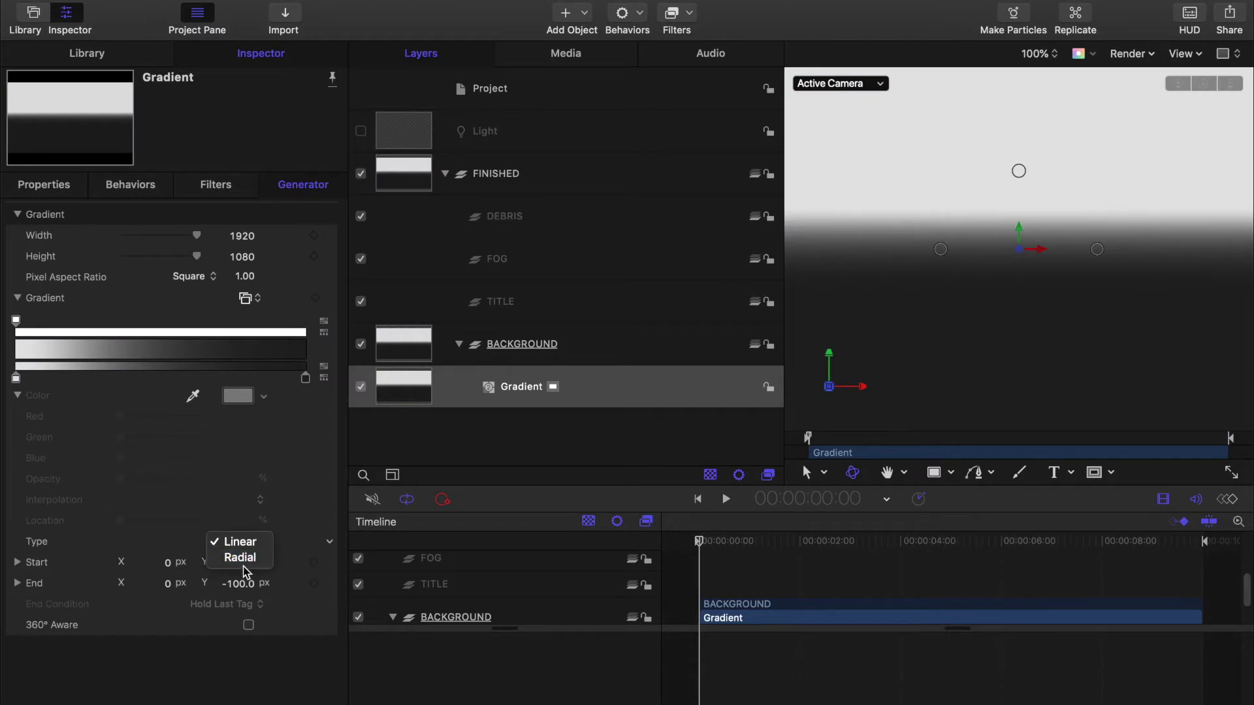
{"action": "left_click", "coordinate": [245, 558]}
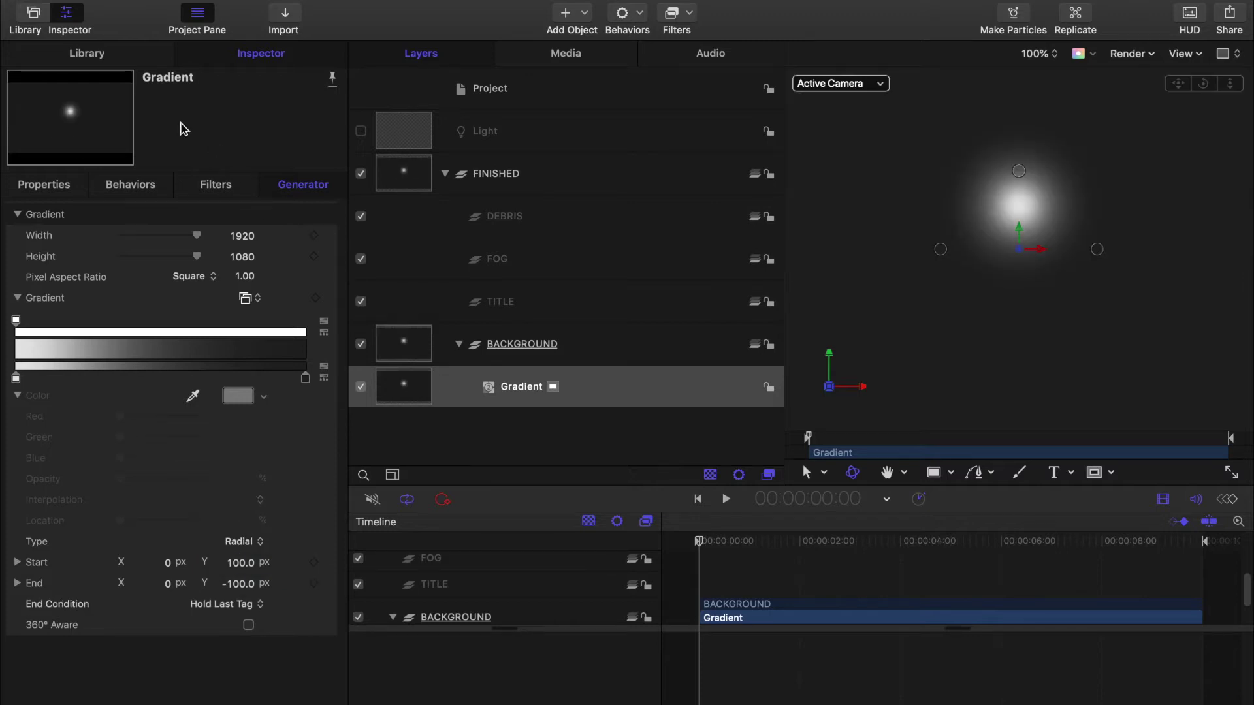
Find very dim cloud.png in the library content with the search CLOUD, add it to BACKGROUND and turn it into a particle emitter
{"action": "left_click", "coordinate": [88, 53]}
{"action": "left_click", "coordinate": [167, 386]}
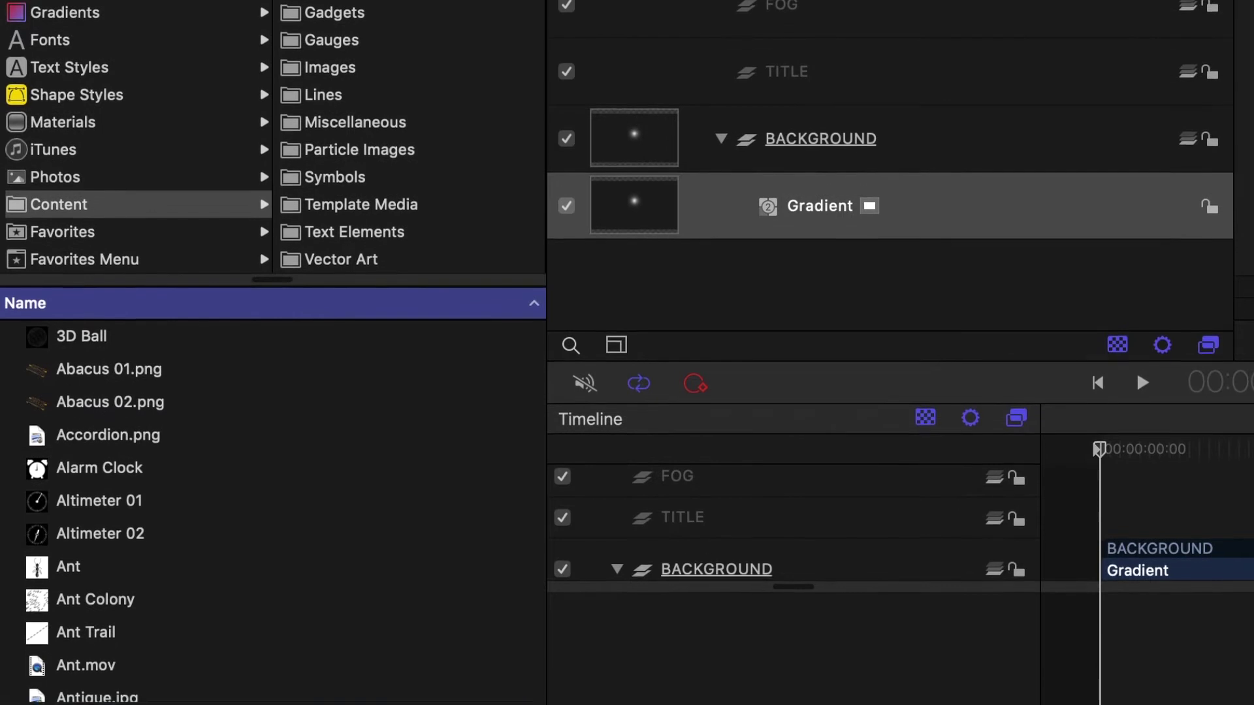
{"action": "type", "text": "CLOUD"}
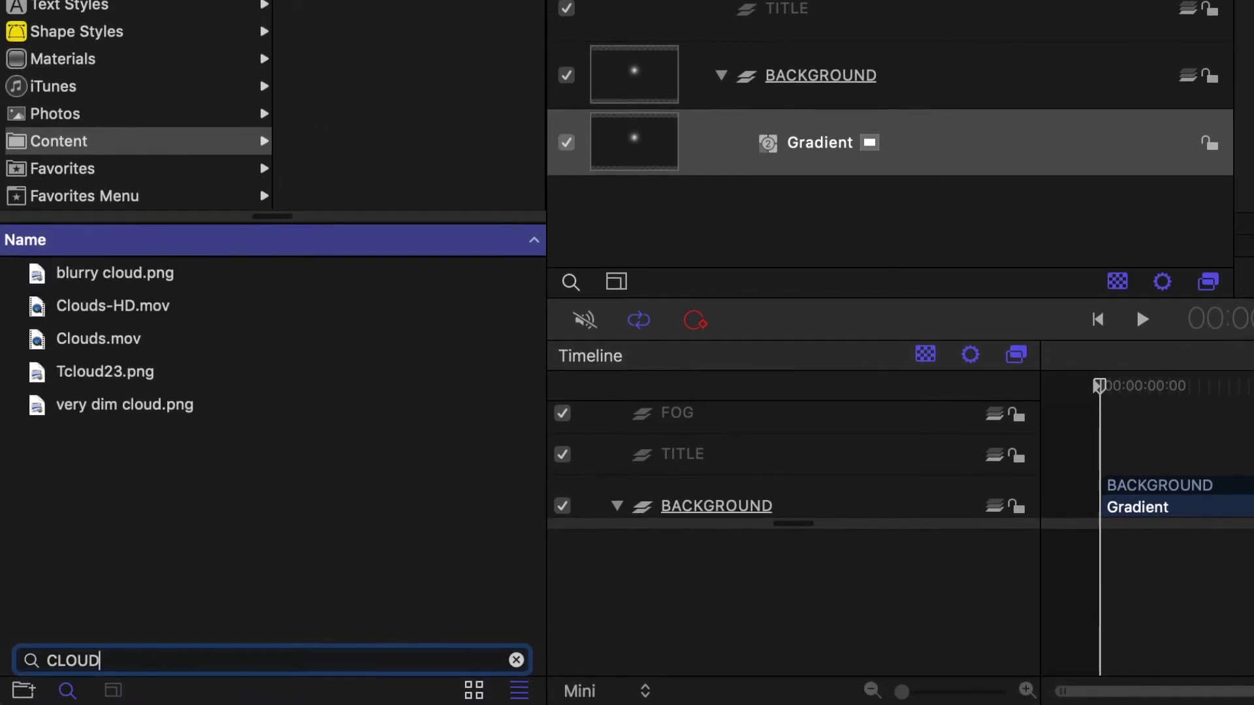
{"action": "left_click", "coordinate": [57, 414]}
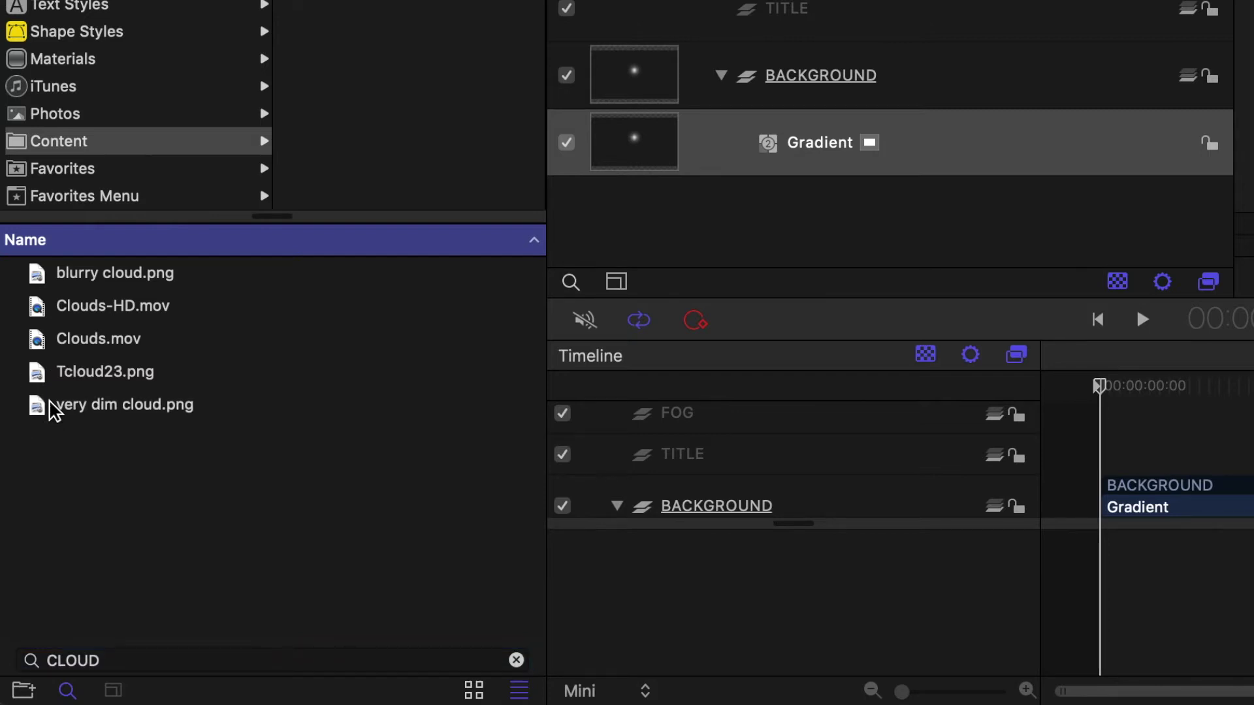
{"action": "left_click", "coordinate": [77, 408]}
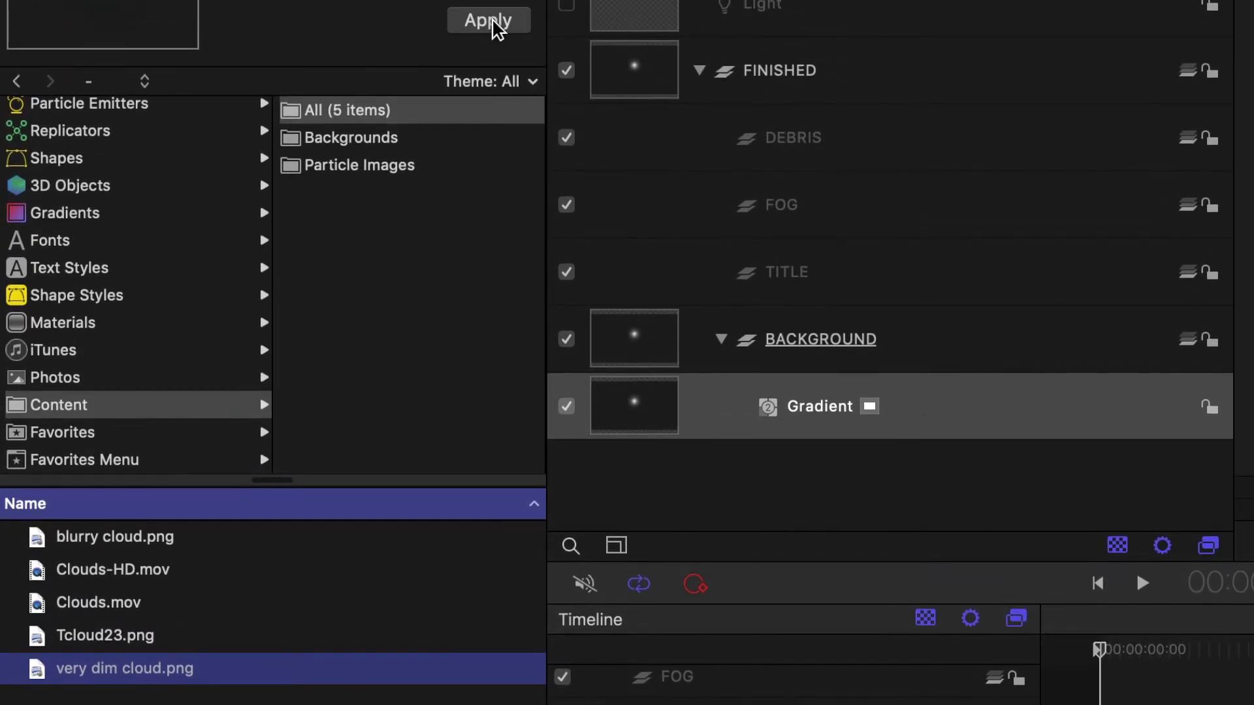
{"action": "left_click", "coordinate": [492, 23]}
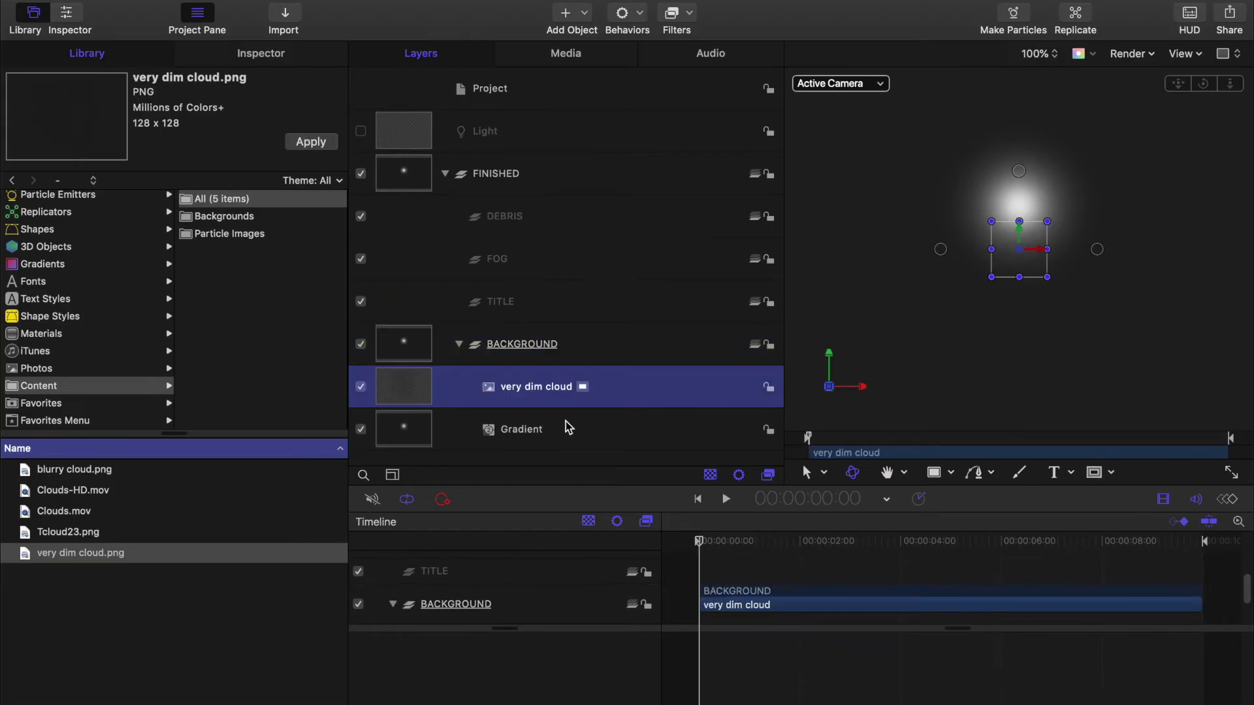
{"action": "key", "text": "e"}
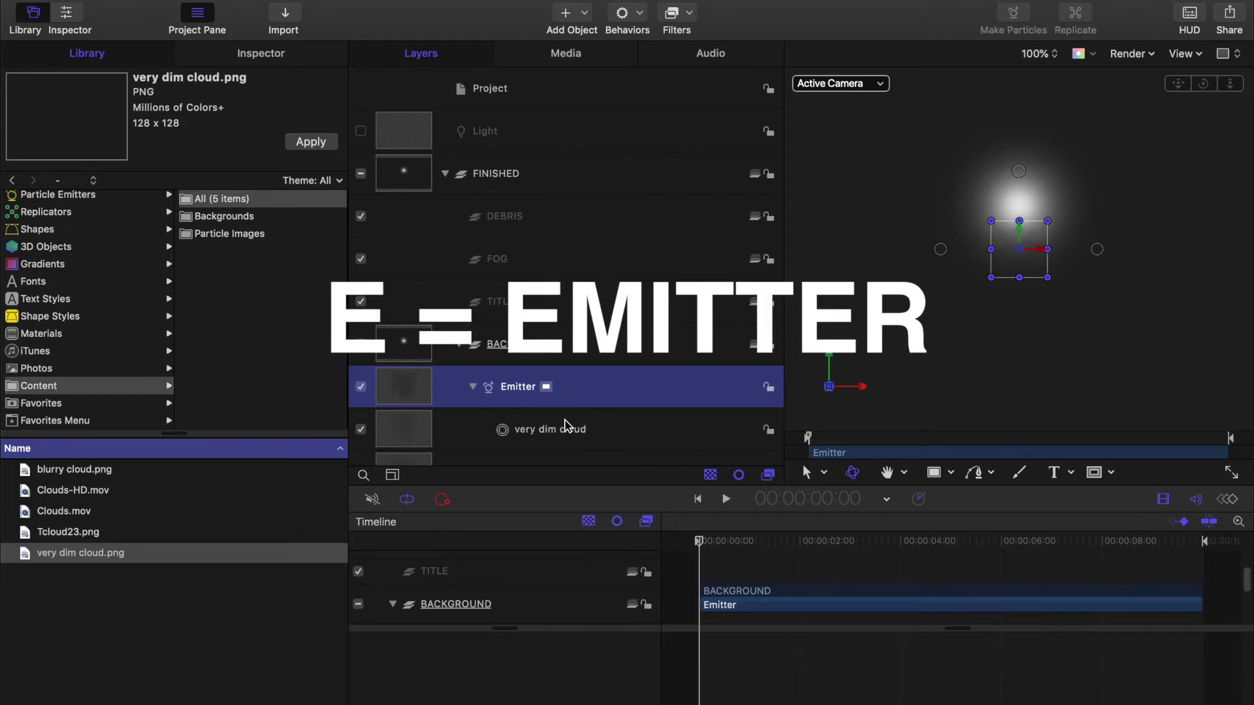
Set the start point of the radial gradient in the BACKGROUND group to Y -600 px
{"action": "key", "text": "super+3"}
{"action": "scroll", "coordinate": [395, 435], "scroll_direction": "down", "scroll_amount": 2}
{"action": "left_click", "coordinate": [396, 444]}
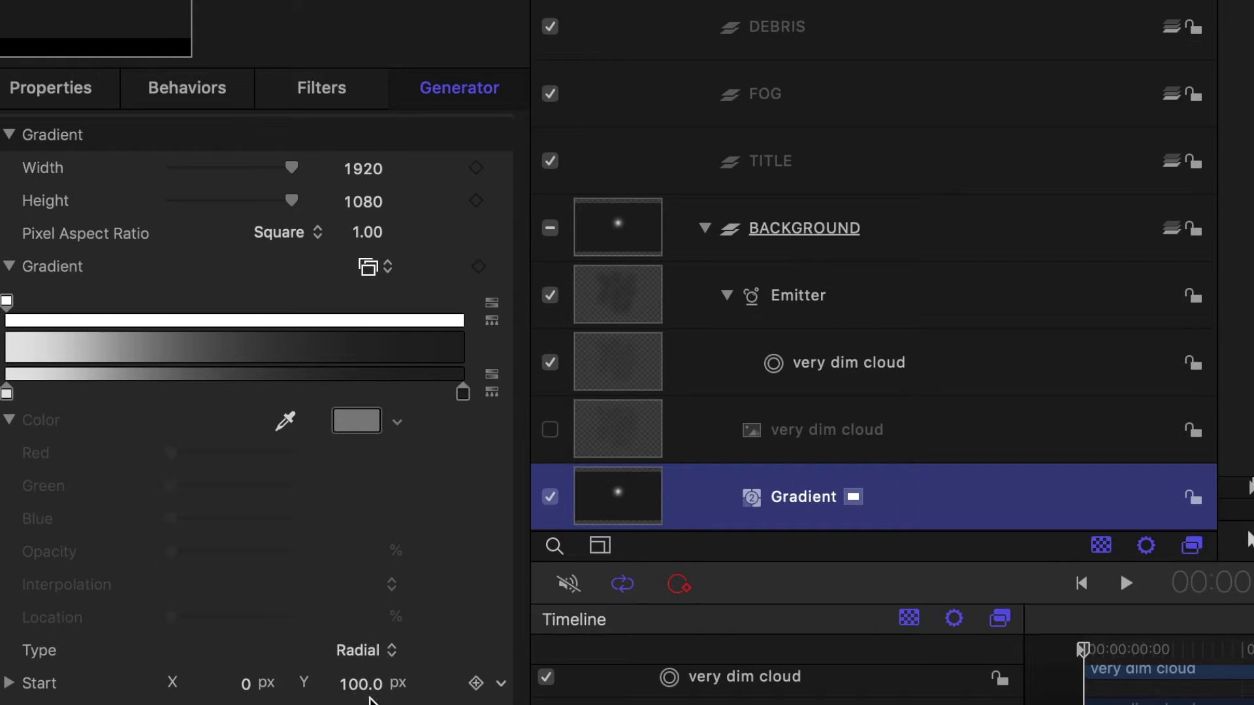
{"action": "left_click", "coordinate": [368, 685]}
{"action": "type", "text": "-600"}
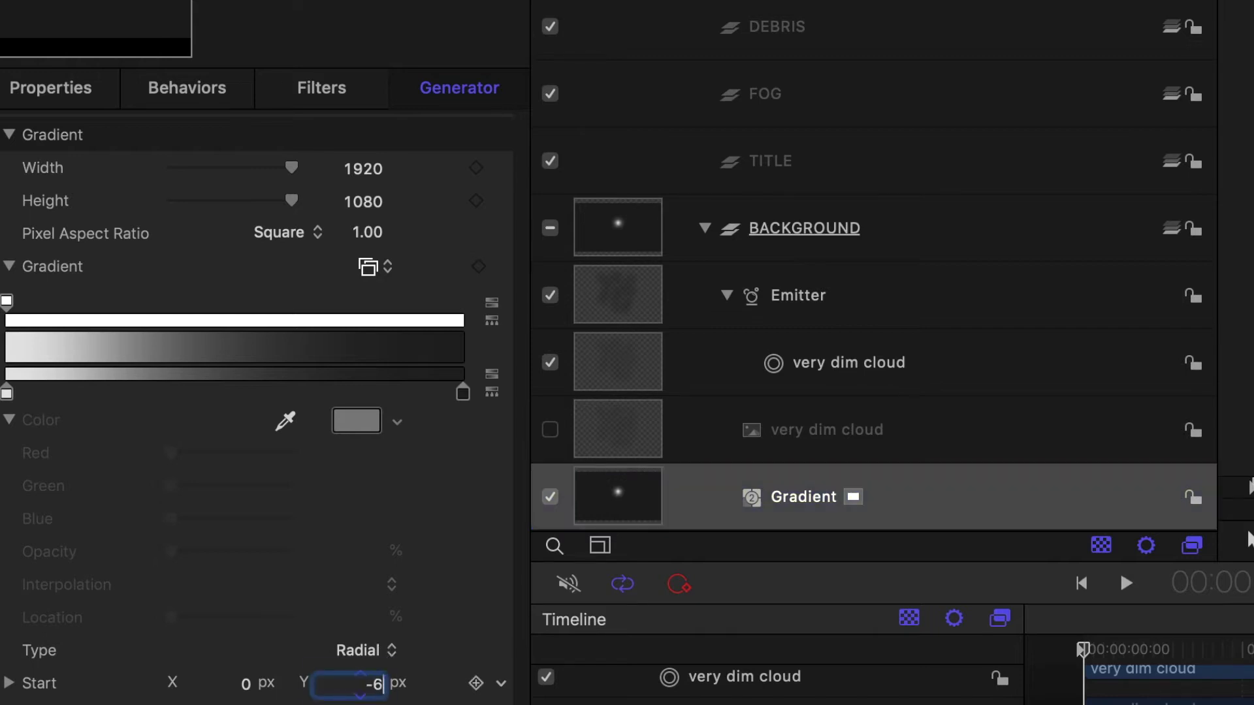
{"action": "key", "text": "Return"}
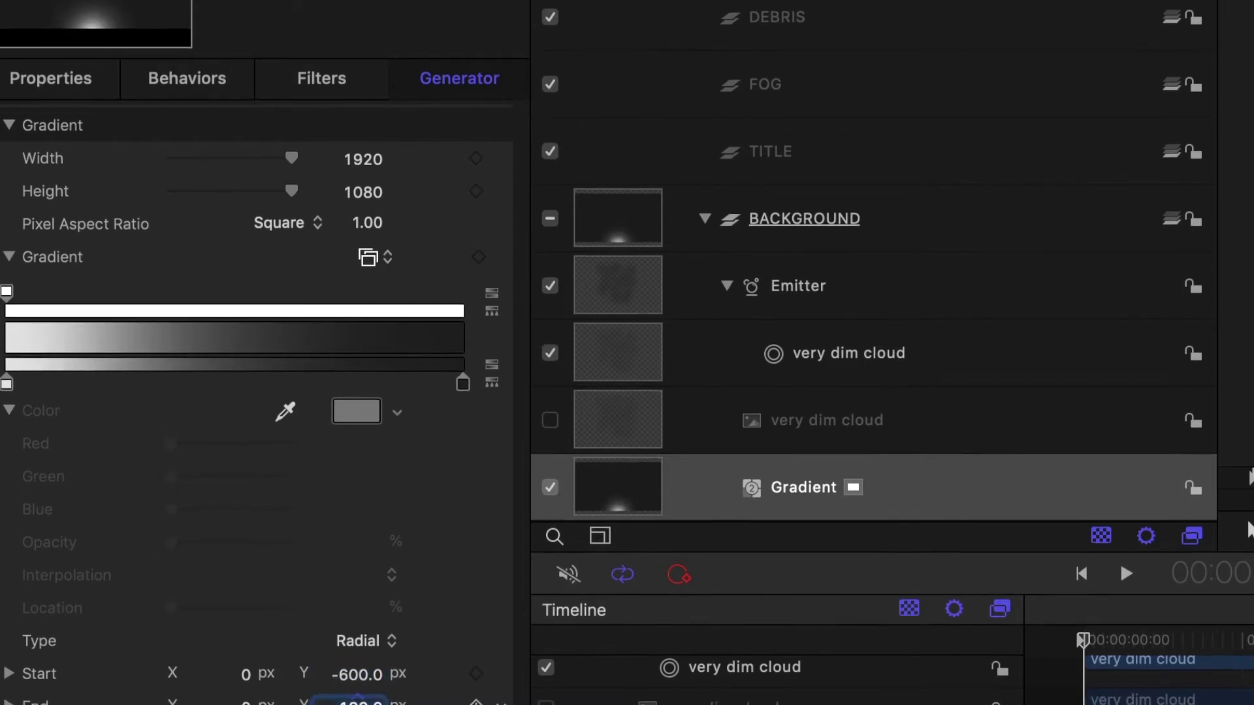
Set the gradient's end point to Y 1920 px and lock the Gradient layer
{"action": "left_click", "coordinate": [358, 675]}
{"action": "type", "text": "1920"}
{"action": "key", "text": "Return"}
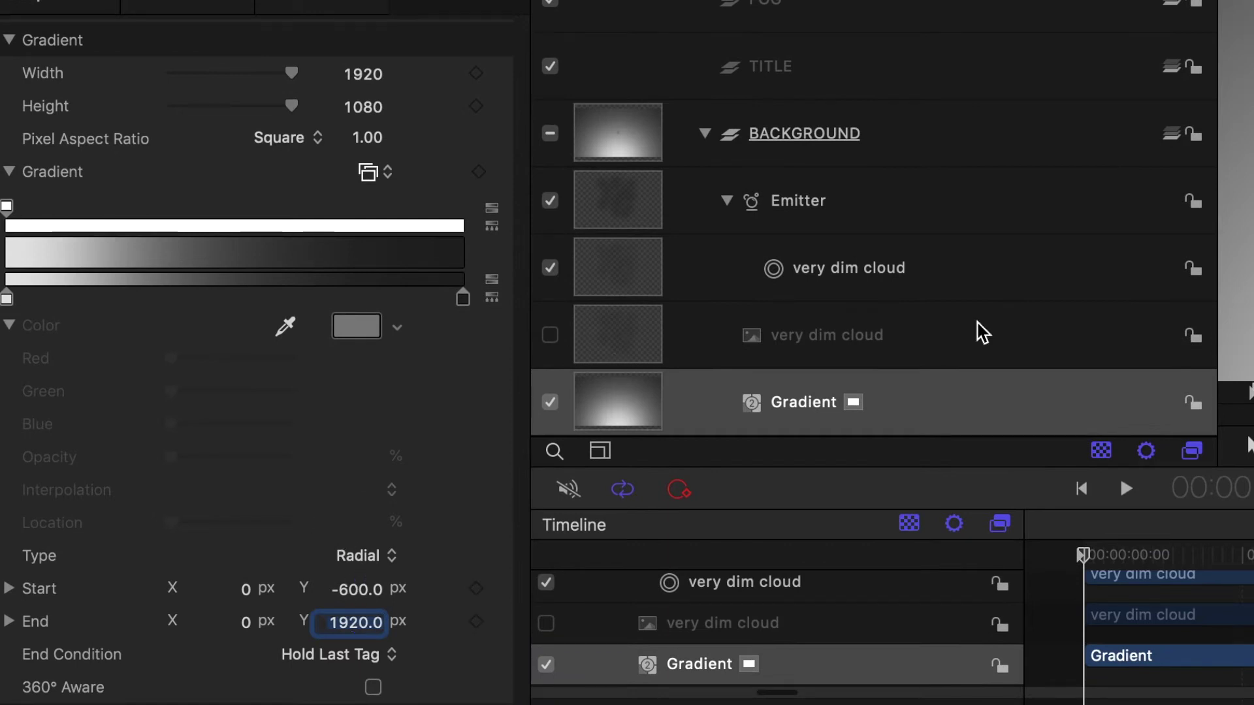
{"action": "left_click", "coordinate": [1190, 402]}
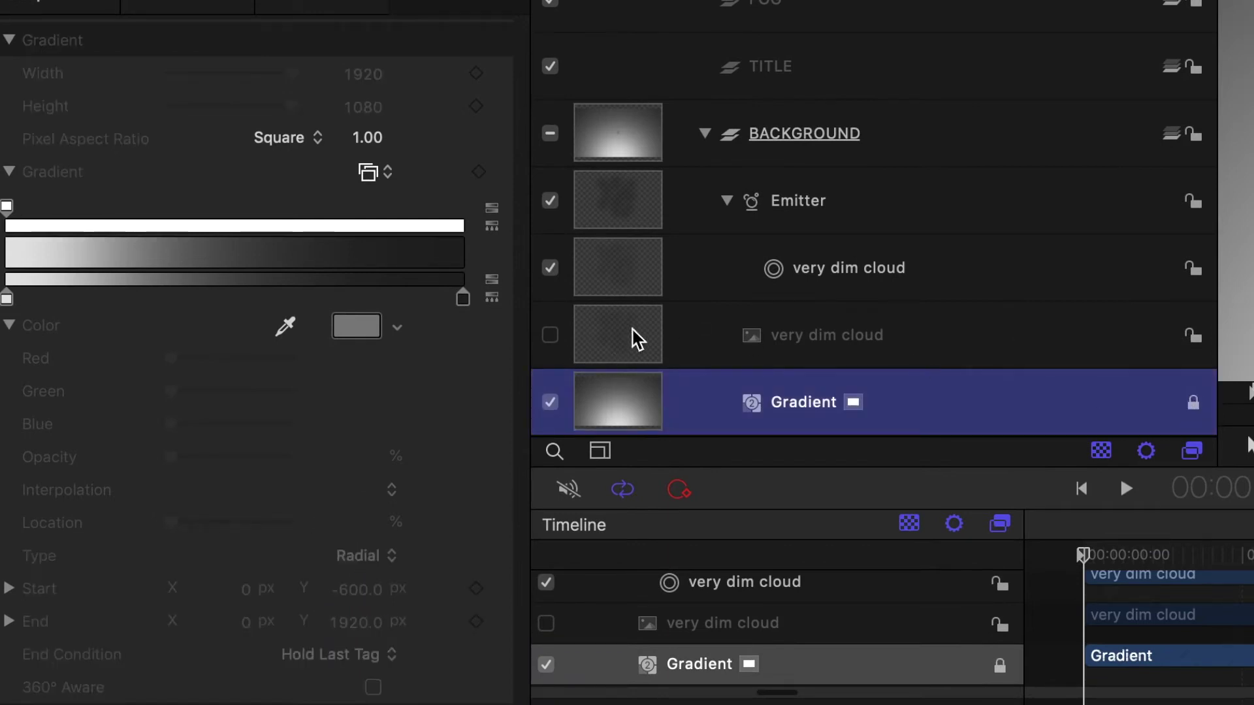
Make the cloud emitter 3D, with a Box shape and a Random Fill arrangement
{"action": "left_click", "coordinate": [626, 197]}
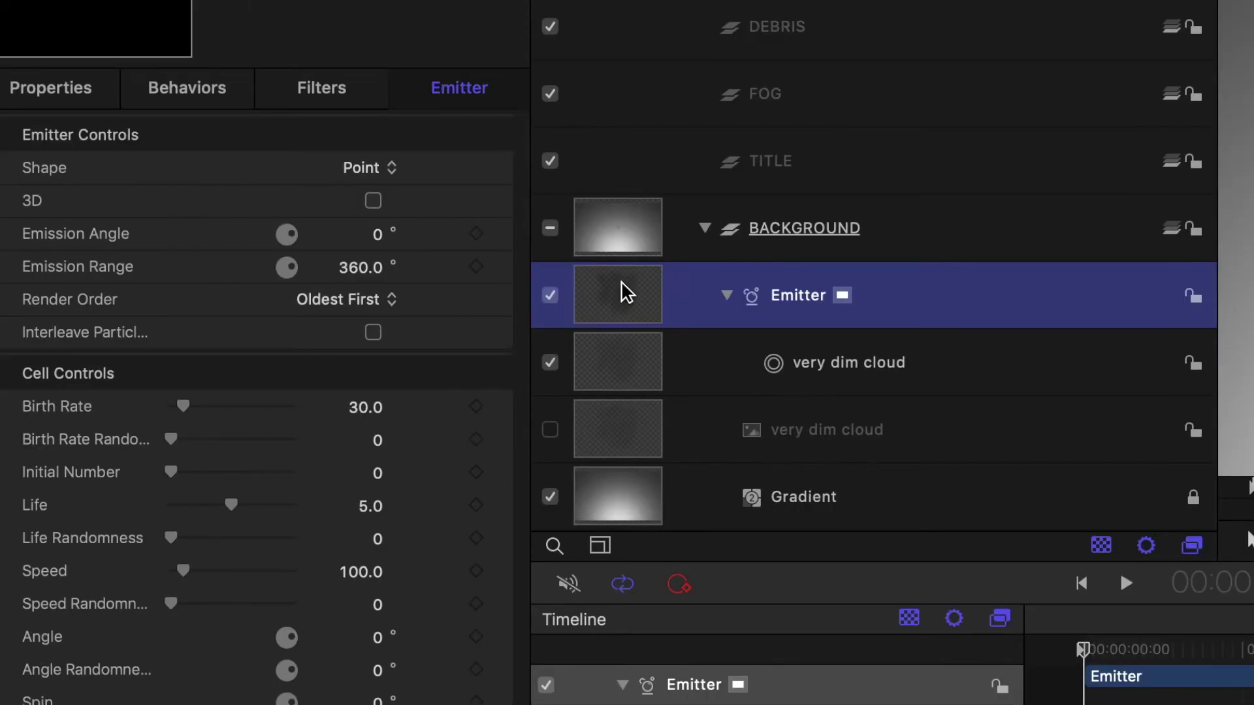
{"action": "left_click", "coordinate": [374, 202]}
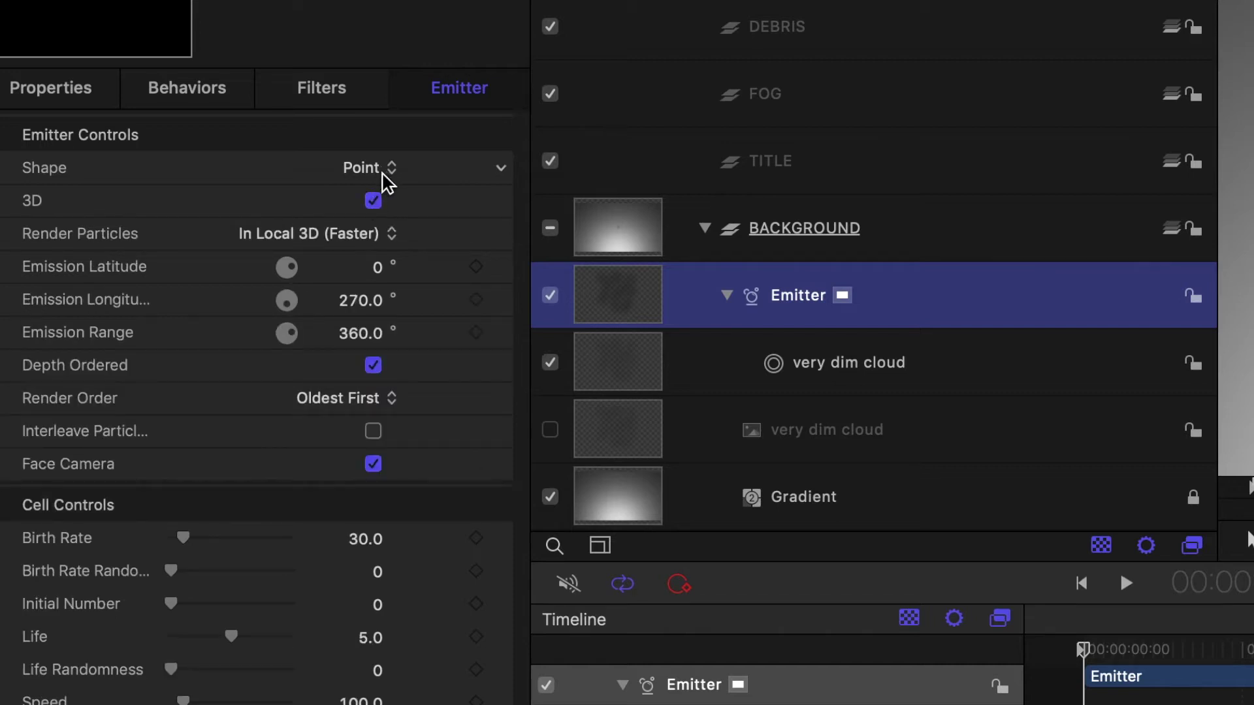
{"action": "left_click", "coordinate": [388, 178]}
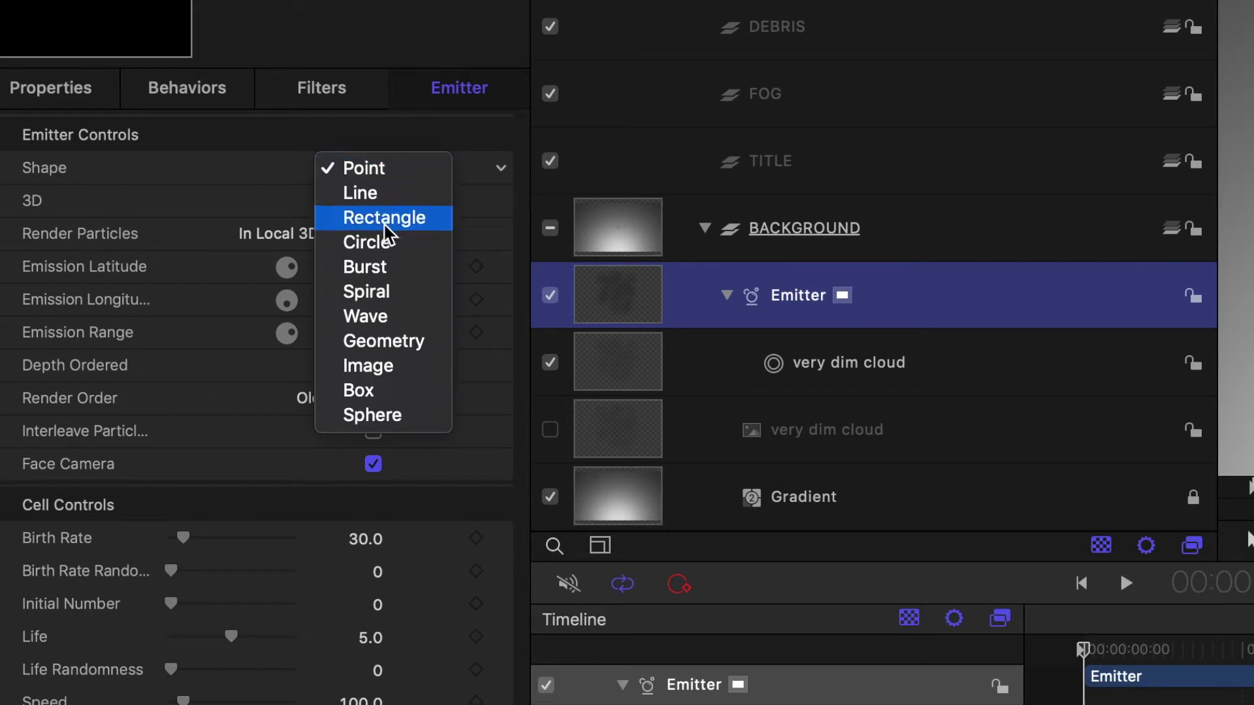
{"action": "left_click", "coordinate": [385, 394]}
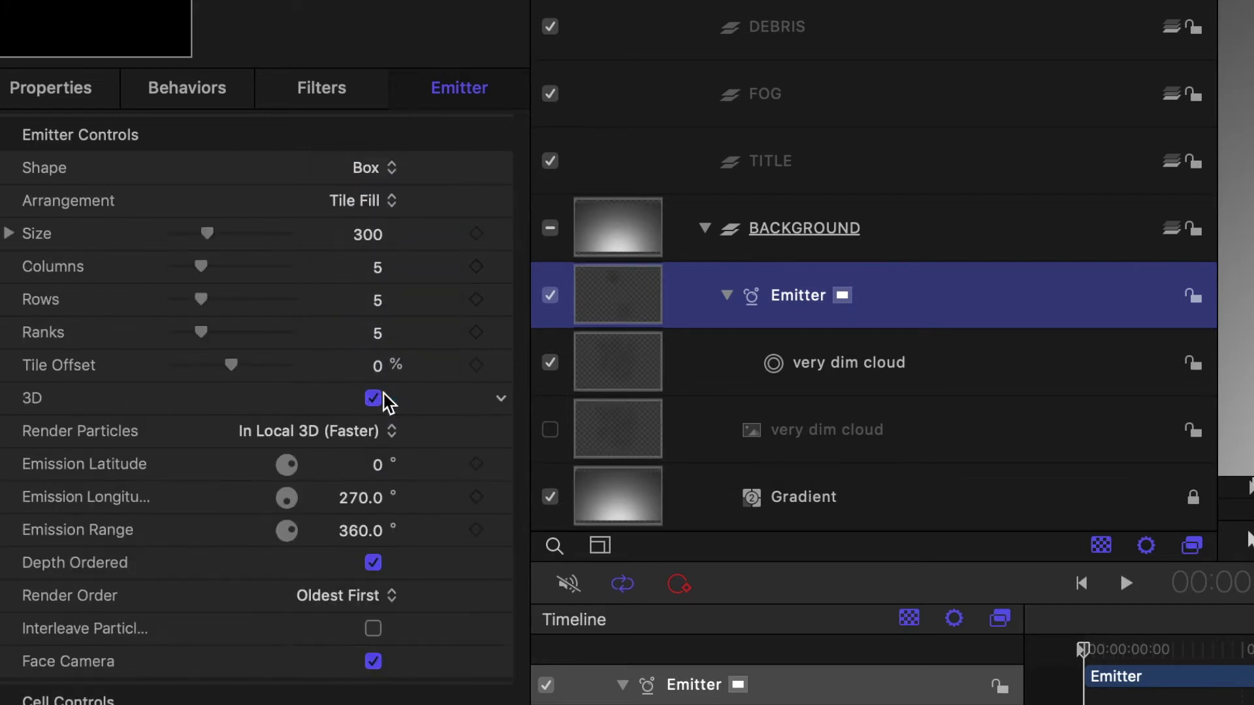
{"action": "left_click", "coordinate": [392, 208]}
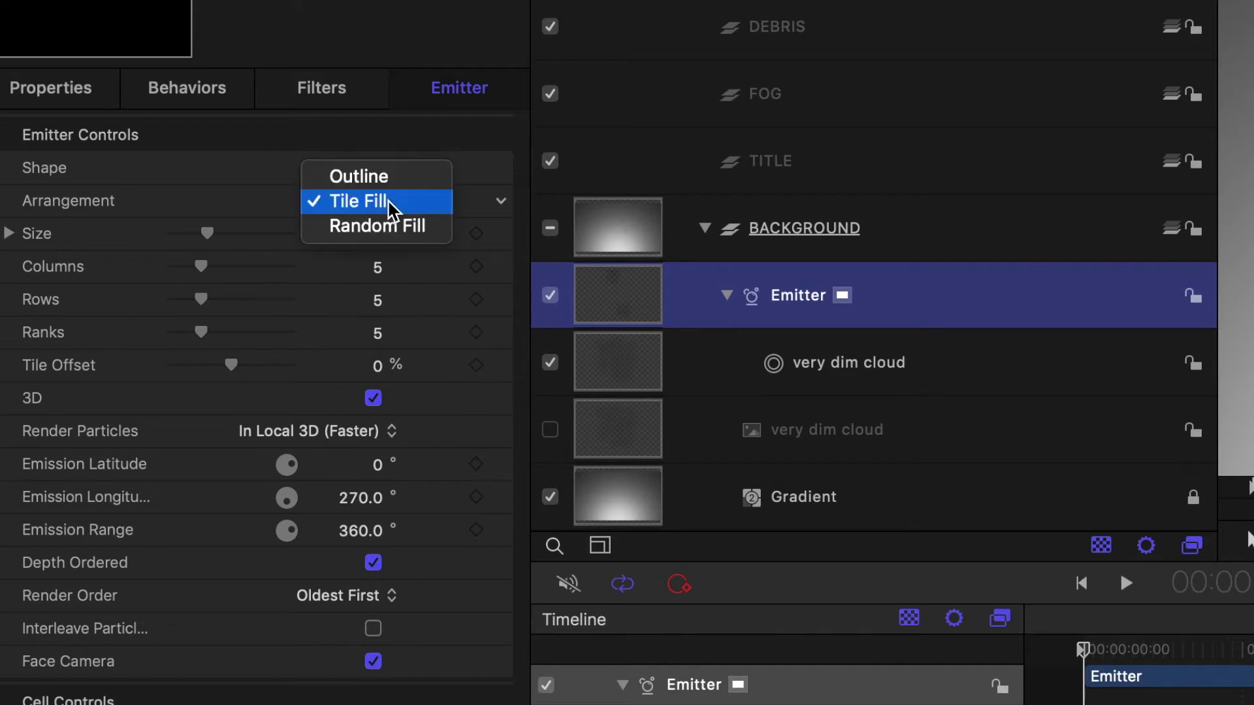
{"action": "left_click", "coordinate": [386, 240]}
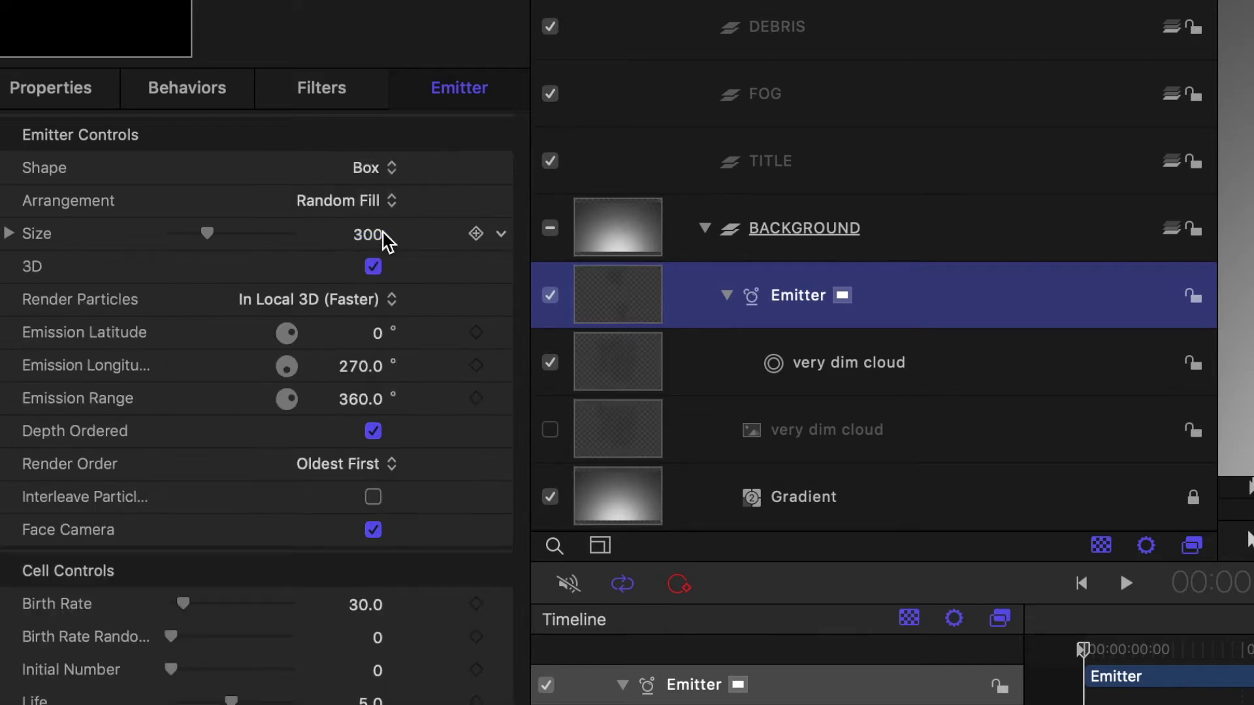
Set only the depth of the emitter's box size to 1080
{"action": "left_click", "coordinate": [9, 234]}
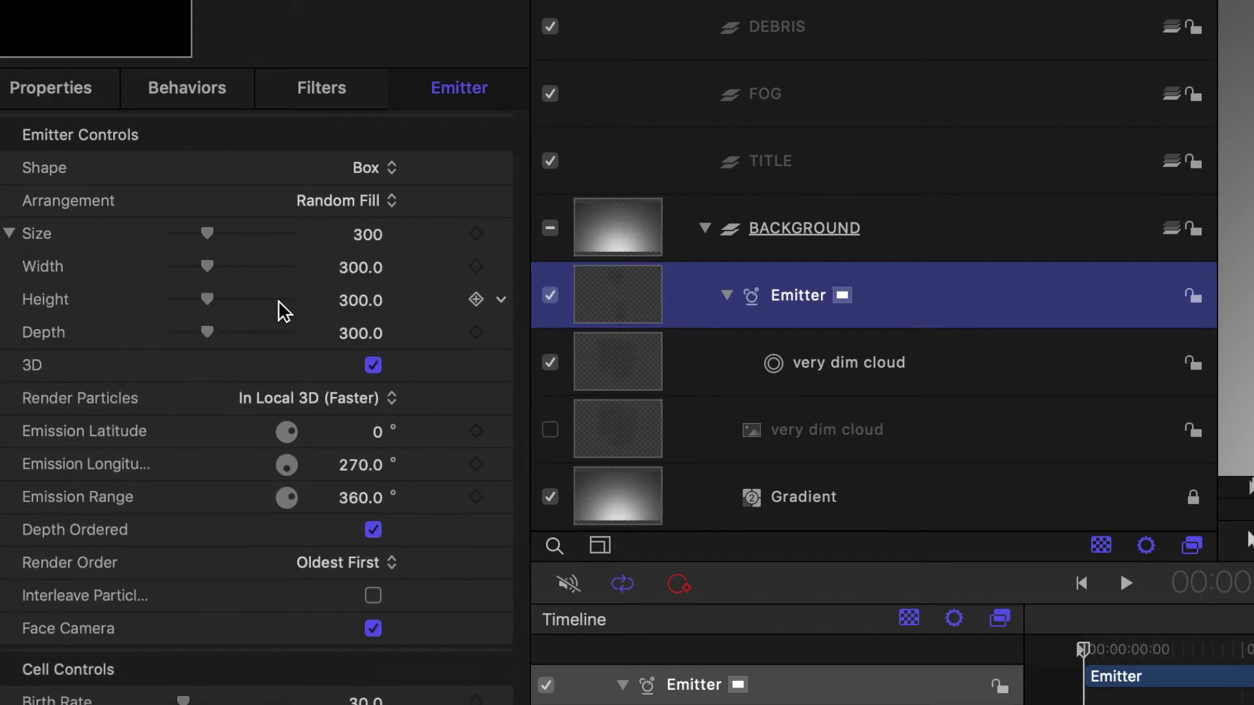
{"action": "left_click", "coordinate": [372, 345]}
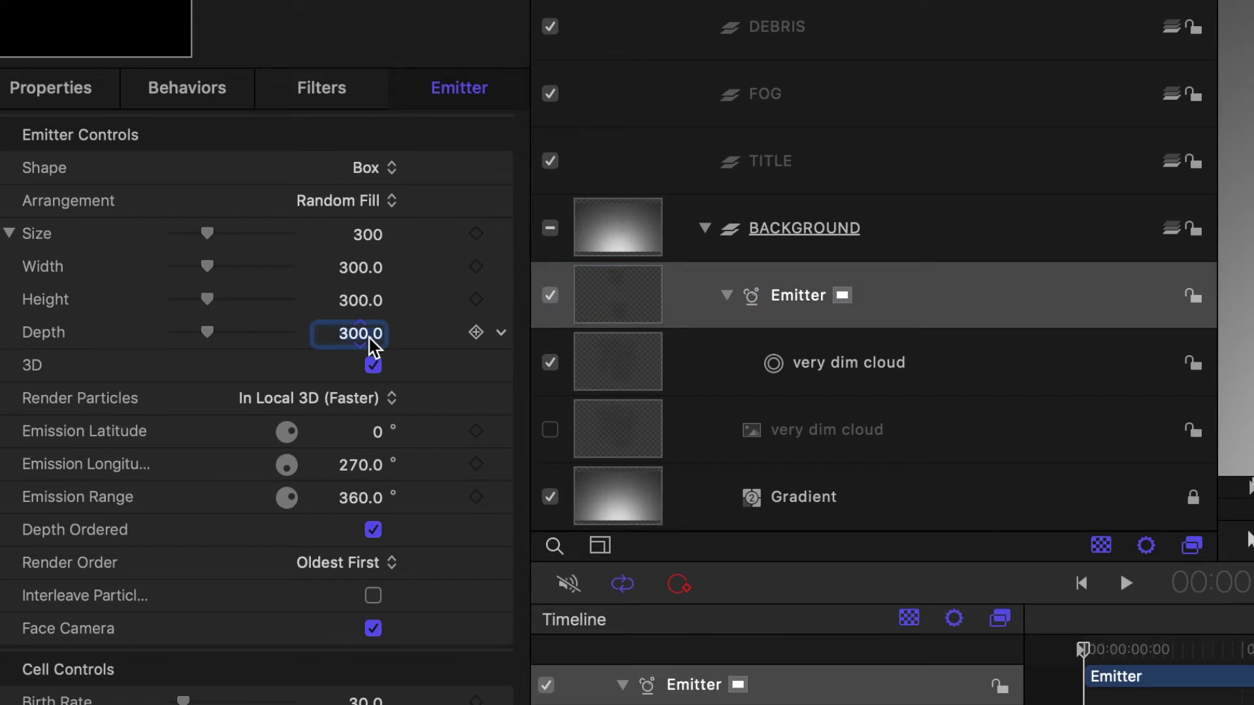
{"action": "type", "text": "1080"}
{"action": "key", "text": "Return"}
Set the emitter's emission latitude, longitude and range to 90° each, and enable interleaved particles
{"action": "left_click", "coordinate": [377, 434]}
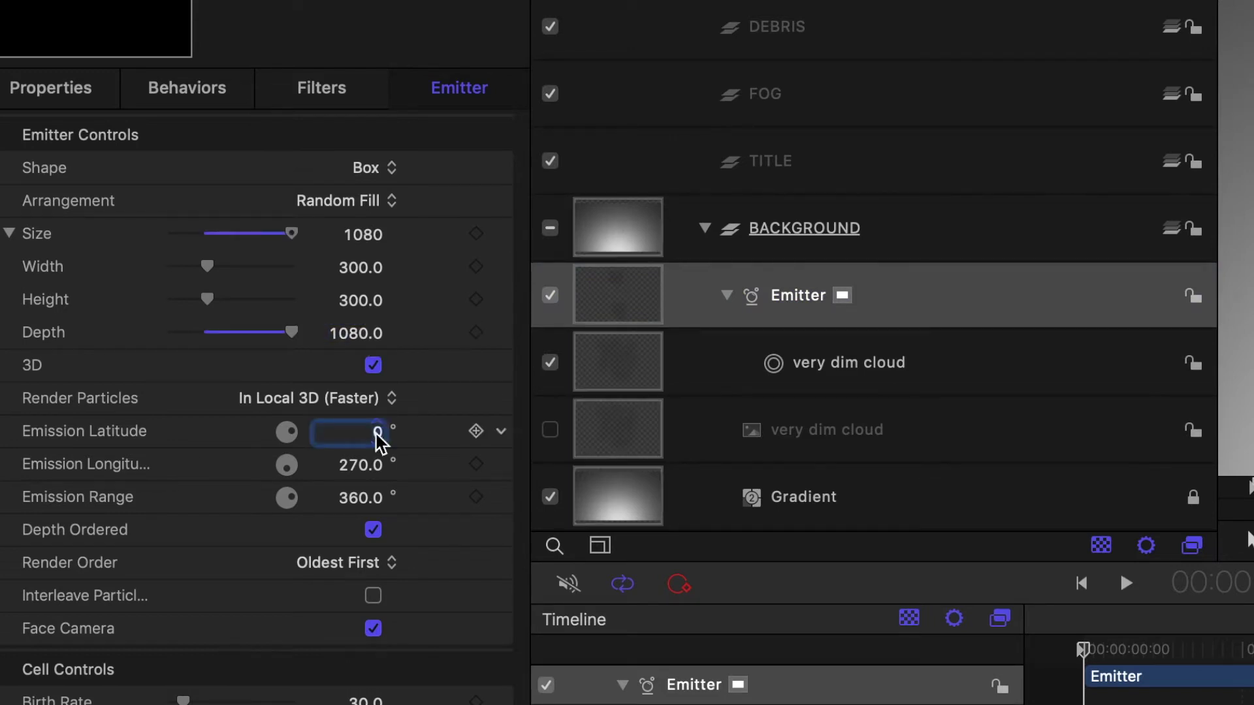
{"action": "type", "text": "90"}
{"action": "key", "text": "Tab"}
{"action": "type", "text": "90"}
{"action": "key", "text": "Tab"}
{"action": "type", "text": "90"}
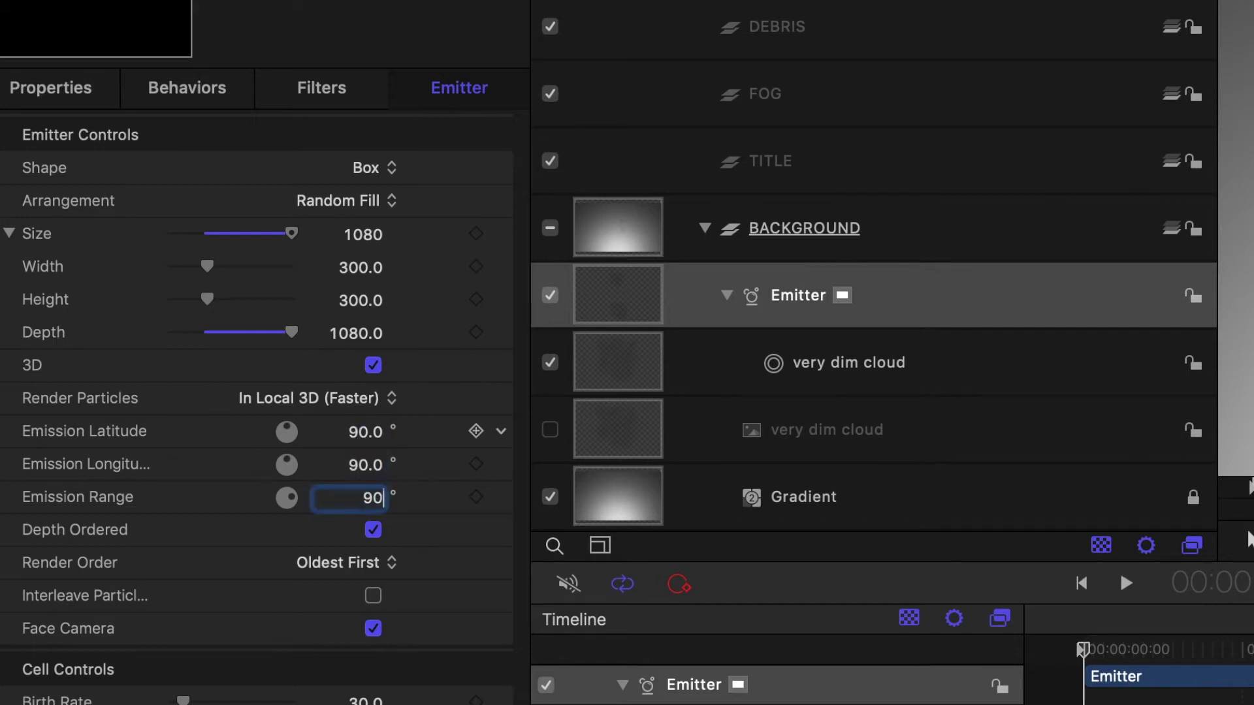
{"action": "key", "text": "Return"}
{"action": "left_click", "coordinate": [373, 596]}
Raise the emitter's birth rate to 300 and set its birth rate randomness to 25
{"action": "scroll", "coordinate": [274, 647], "scroll_direction": "down", "scroll_amount": 5}
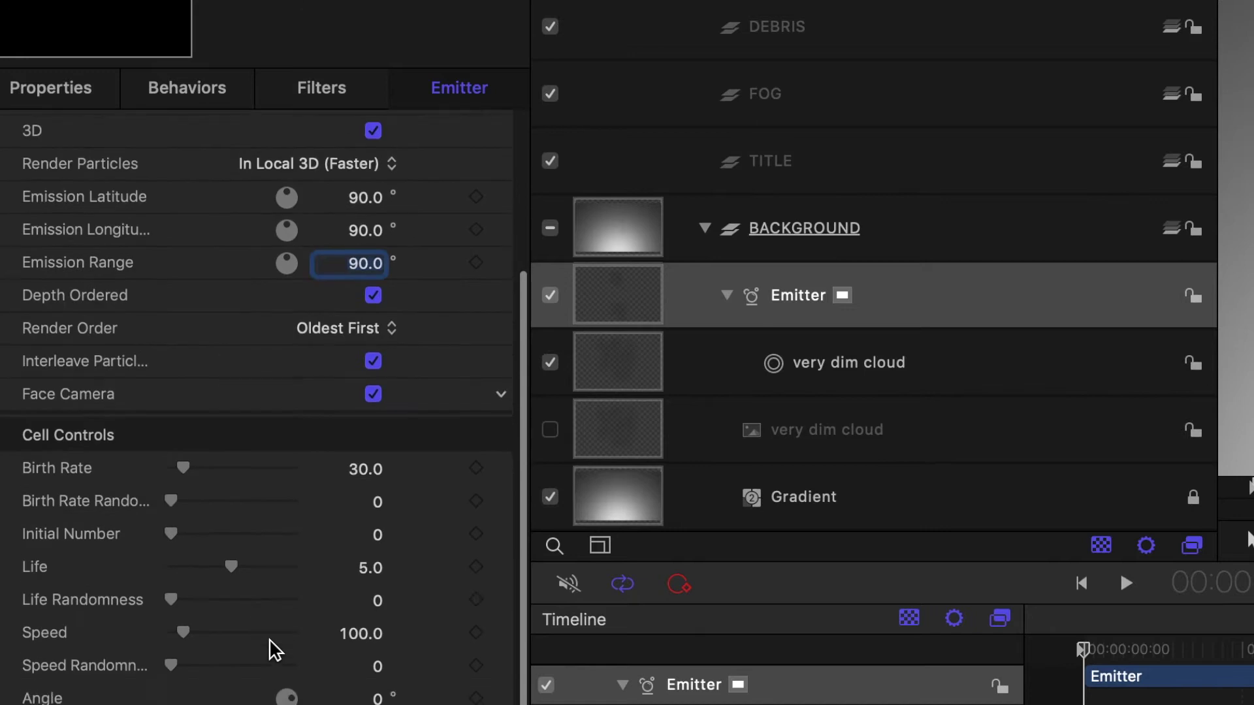
{"action": "scroll", "coordinate": [269, 639], "scroll_direction": "down", "scroll_amount": 3}
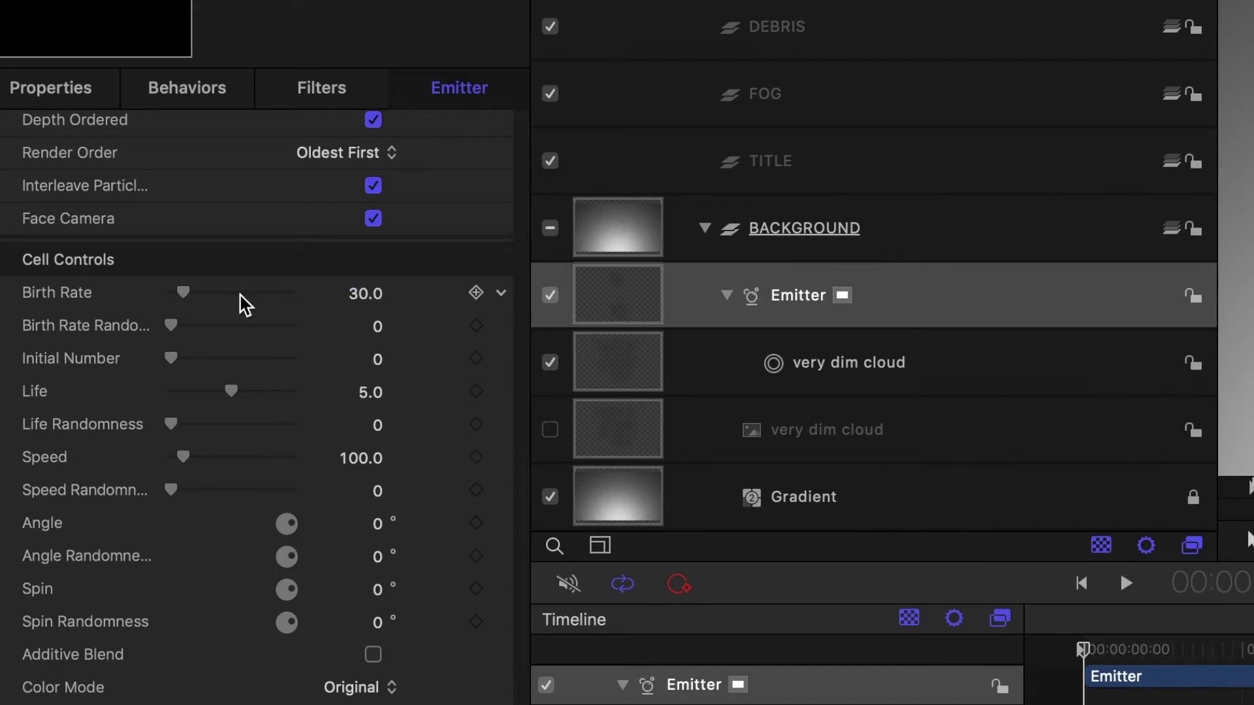
{"action": "left_click_drag", "start_coordinate": [184, 294], "coordinate": [331, 294]}
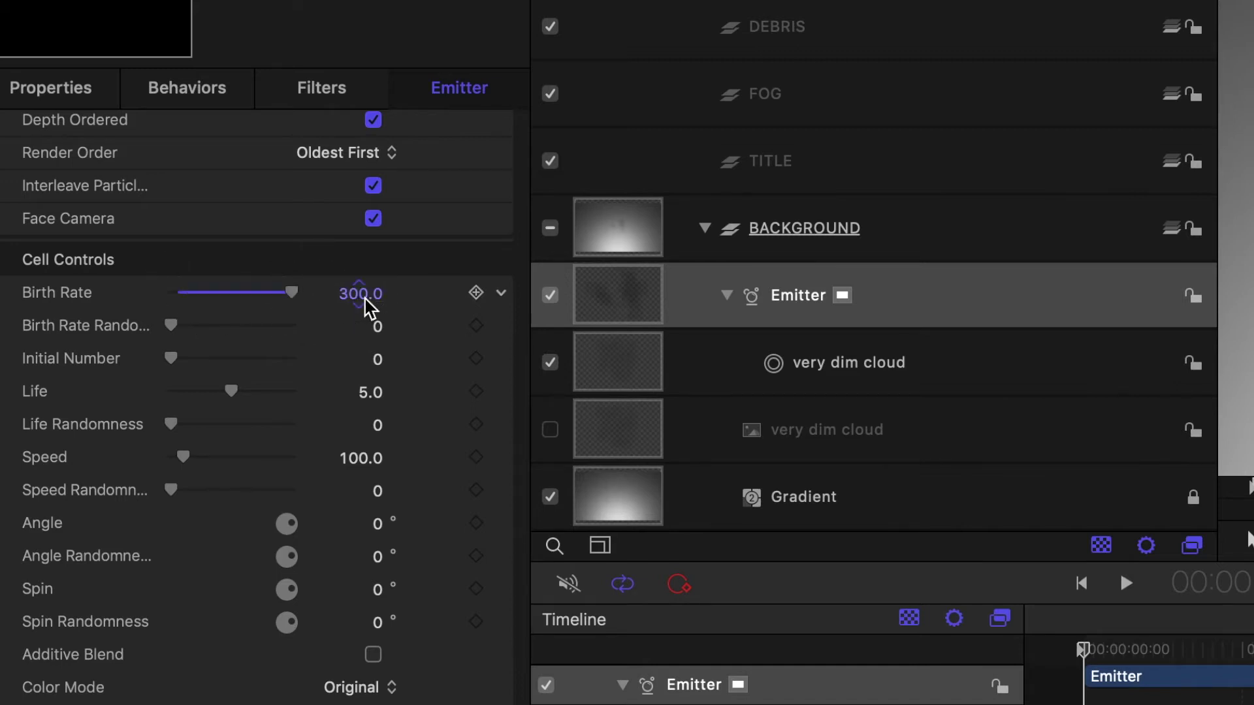
{"action": "left_click", "coordinate": [381, 327]}
{"action": "type", "text": "25"}
{"action": "key", "text": "Return"}
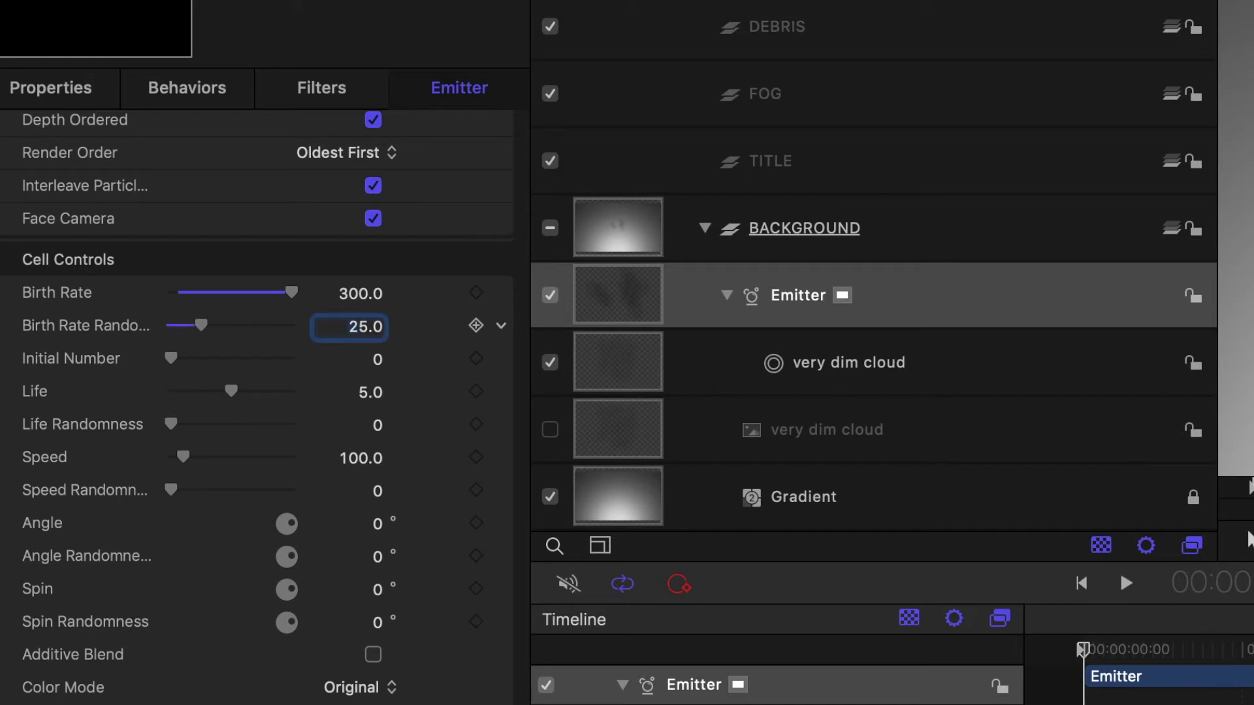
Set the particles' life to 8 and life randomness to 2
{"action": "left_click", "coordinate": [379, 359]}
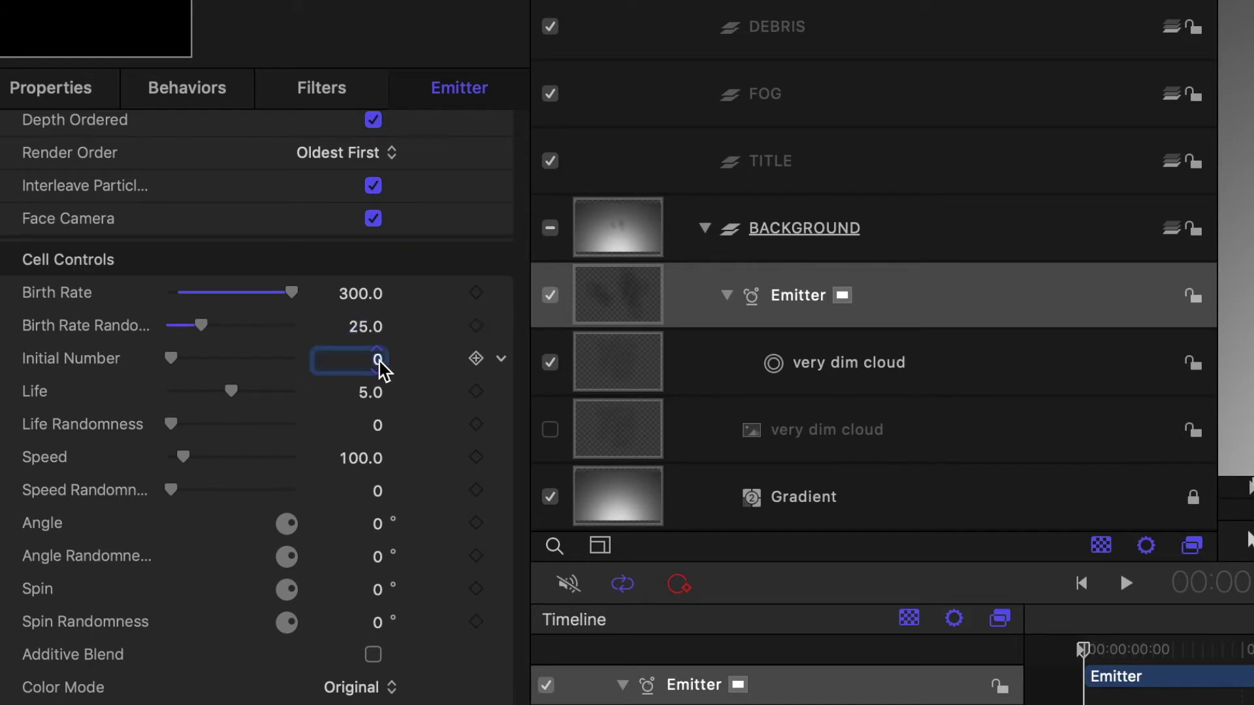
{"action": "left_click", "coordinate": [374, 392]}
{"action": "type", "text": "8"}
{"action": "key", "text": "Tab"}
{"action": "type", "text": "2"}
Set the particles' speed to 200 and speed randomness to 10
{"action": "left_click", "coordinate": [372, 467]}
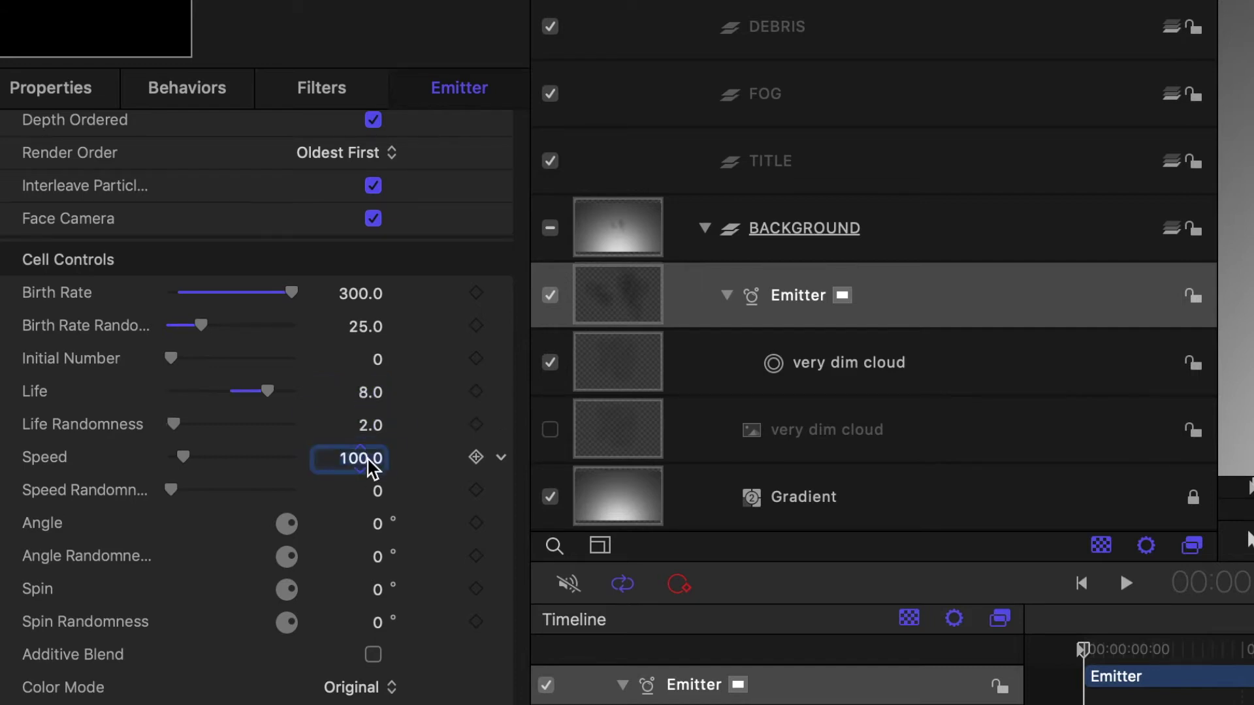
{"action": "type", "text": "200"}
{"action": "key", "text": "Return"}
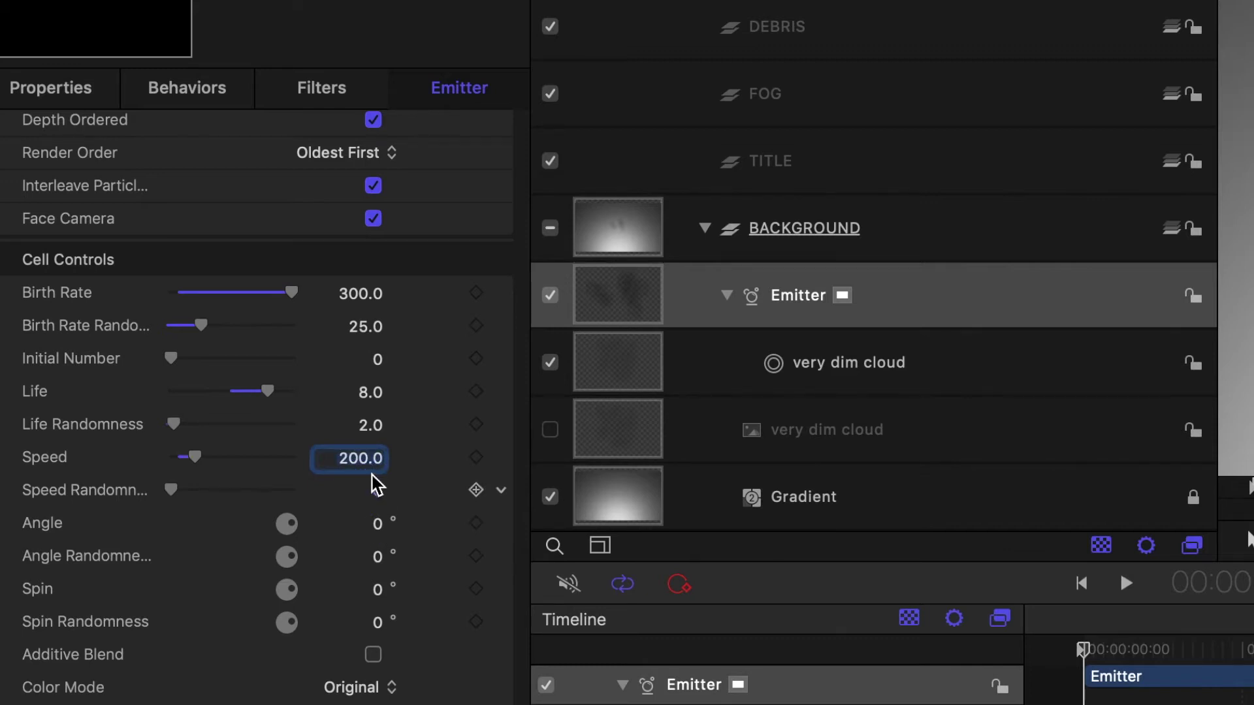
{"action": "left_click", "coordinate": [379, 493]}
{"action": "type", "text": "10"}
{"action": "key", "text": "Return"}
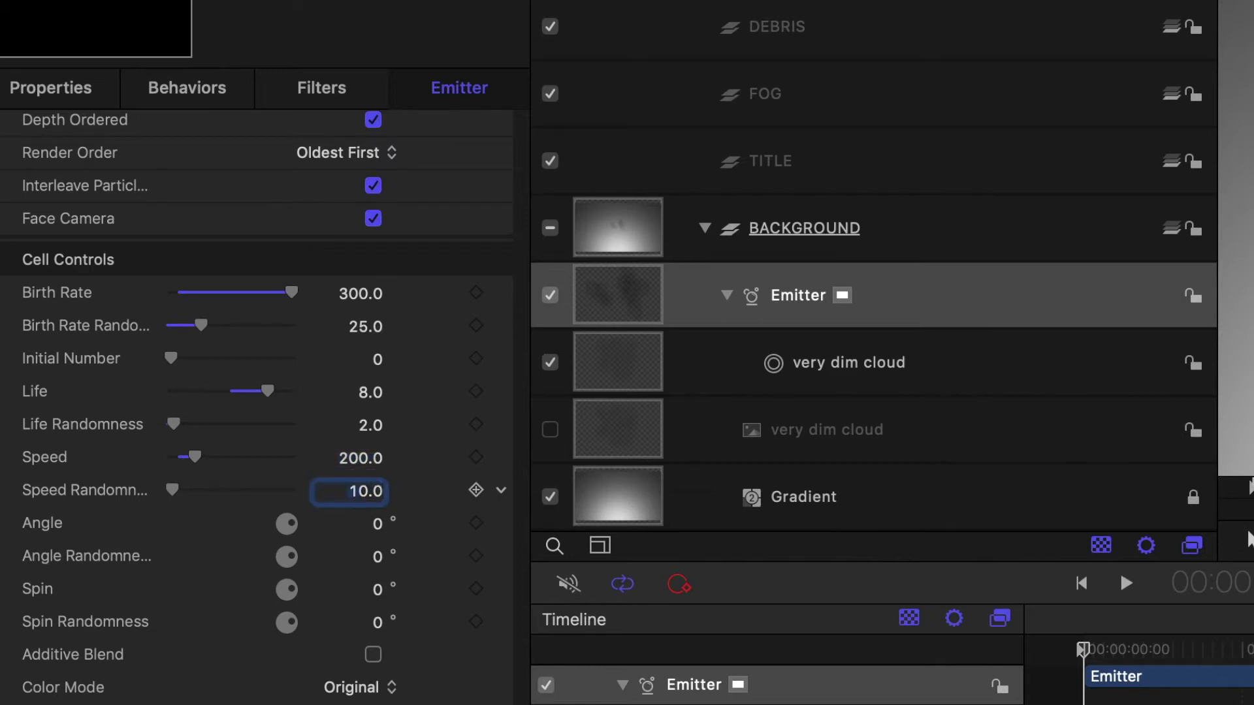
Set the particles' angle to 180° with 30° randomness, and their spin to 5° with 10° randomness
{"action": "left_click", "coordinate": [378, 524]}
{"action": "type", "text": "180"}
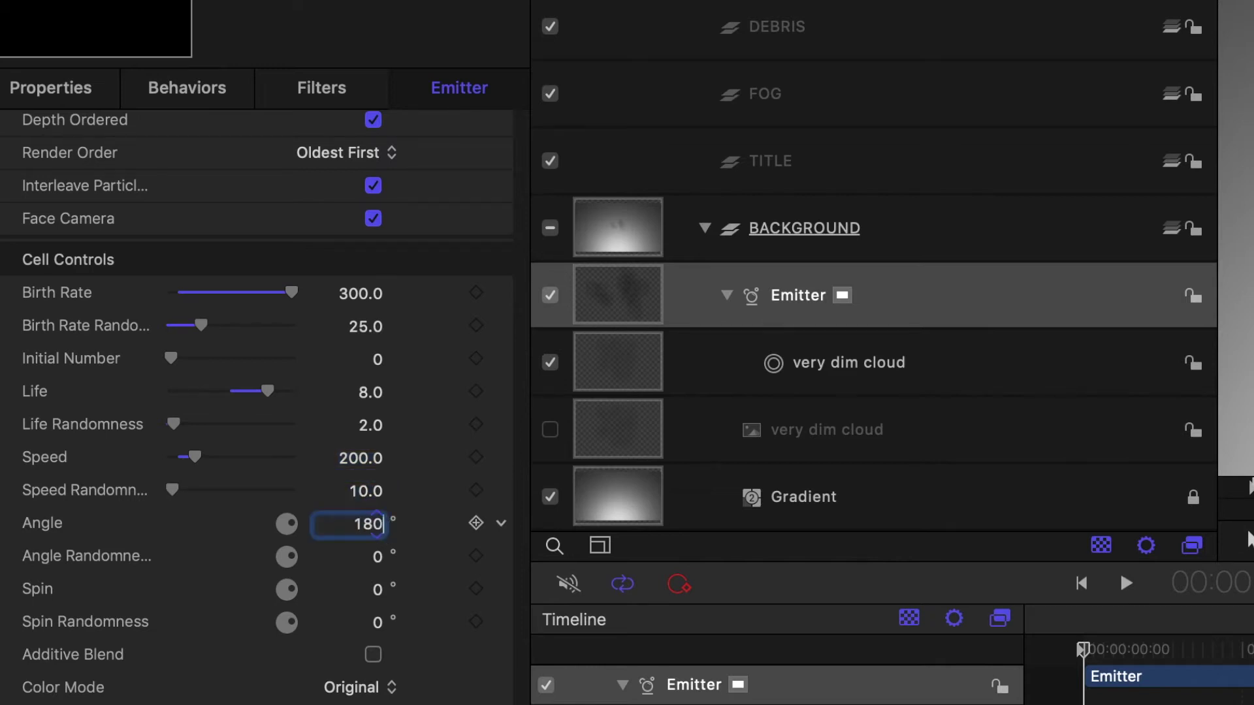
{"action": "key", "text": "Tab"}
{"action": "type", "text": "30"}
{"action": "key", "text": "Tab"}
{"action": "type", "text": "5"}
{"action": "key", "text": "Tab"}
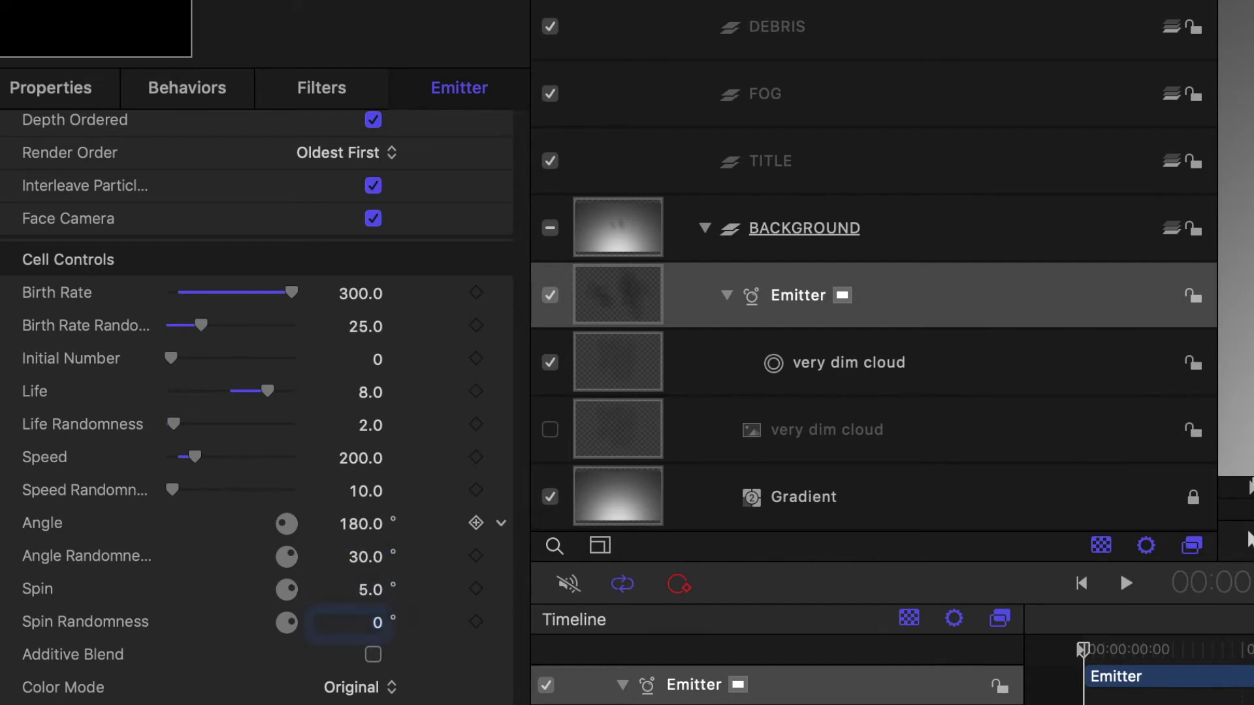
{"action": "type", "text": "10"}
Enable Additive Blend for the particles, keep the Original color mode, and set scale randomness to 200
{"action": "left_click", "coordinate": [373, 654]}
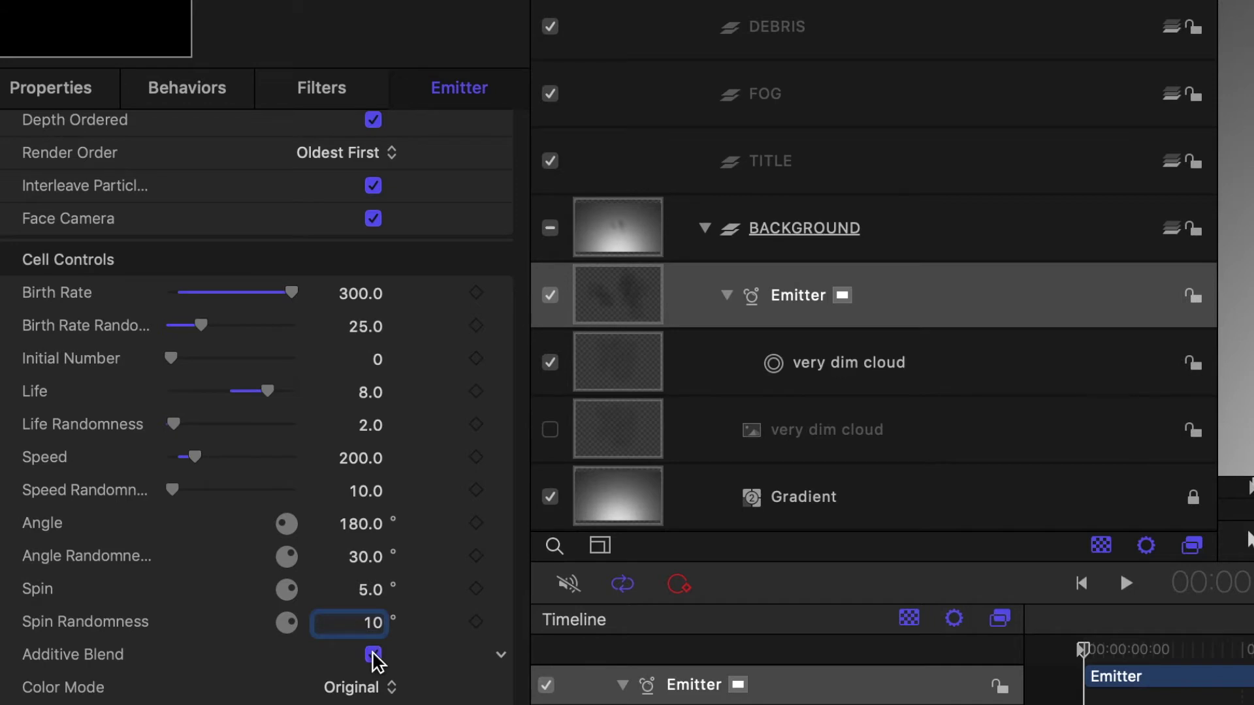
{"action": "left_click", "coordinate": [384, 688]}
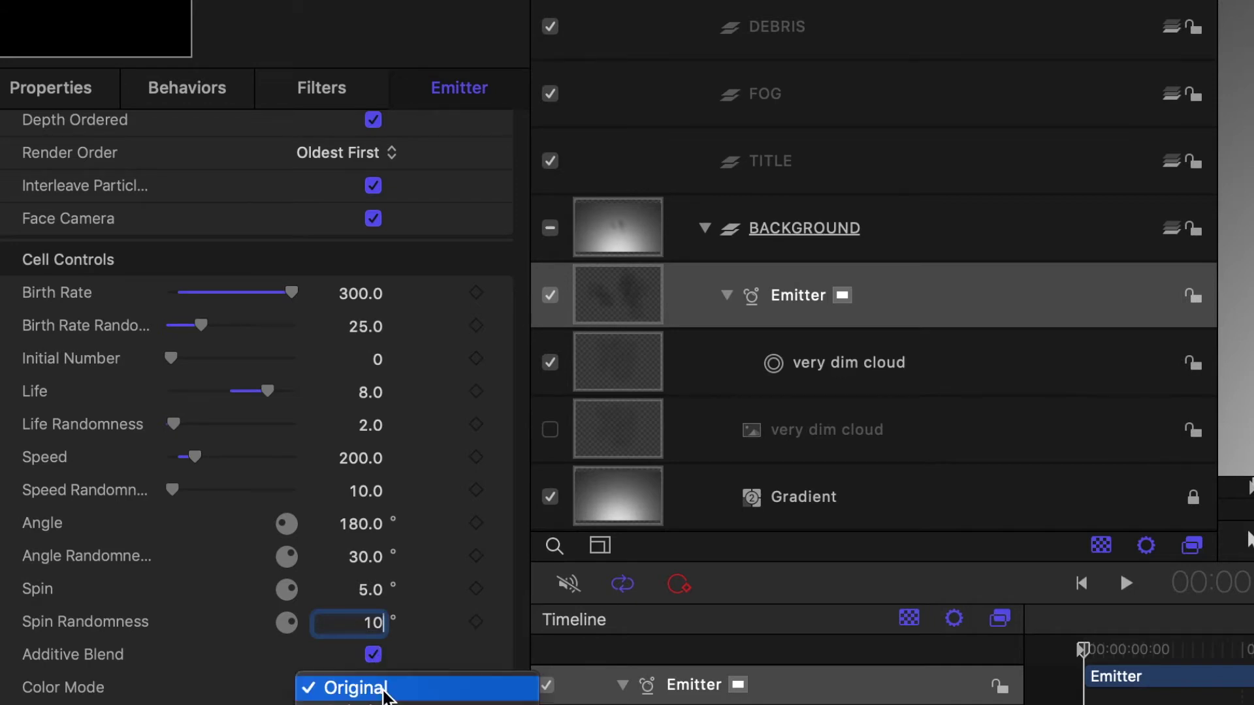
{"action": "left_click", "coordinate": [383, 698]}
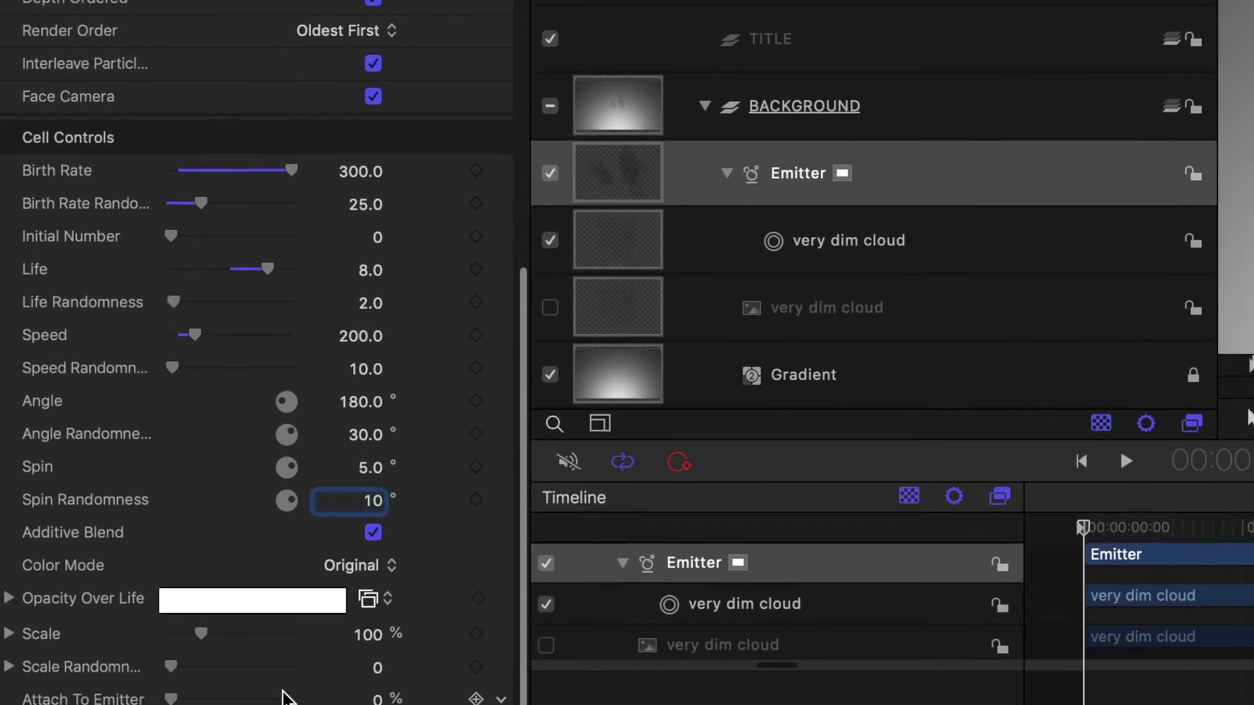
{"action": "left_click", "coordinate": [377, 575]}
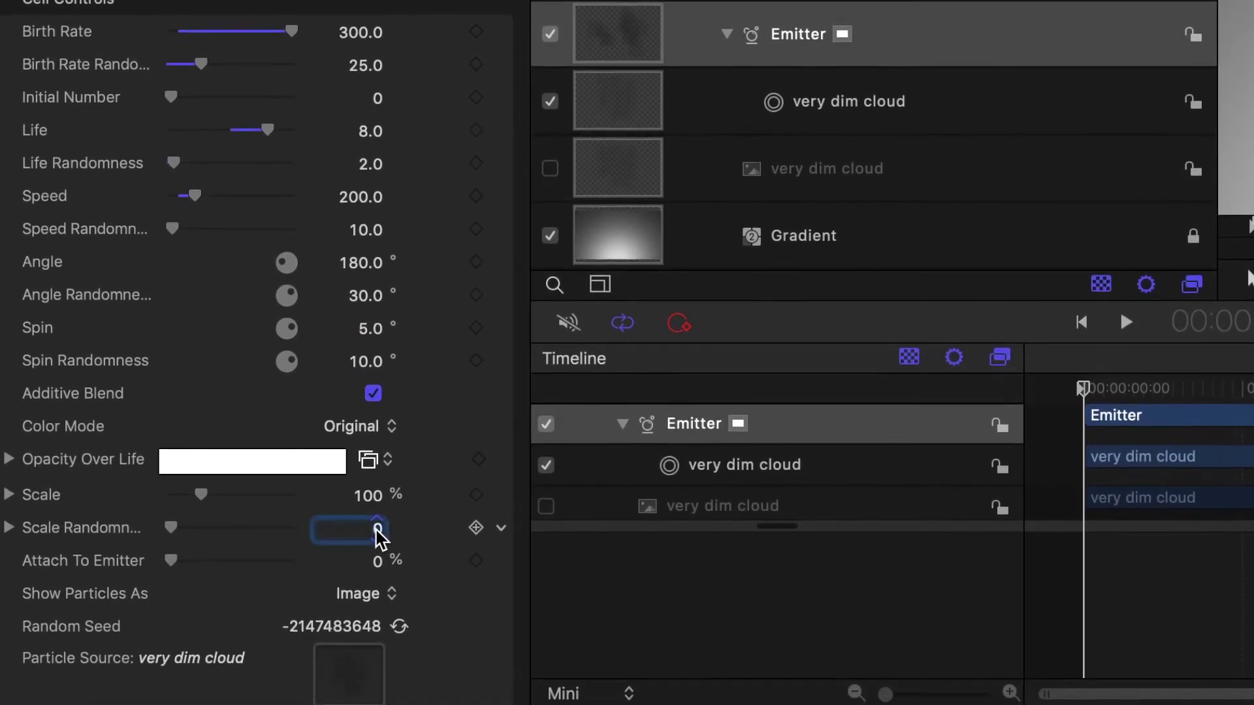
{"action": "type", "text": "200"}
{"action": "key", "text": "Return"}
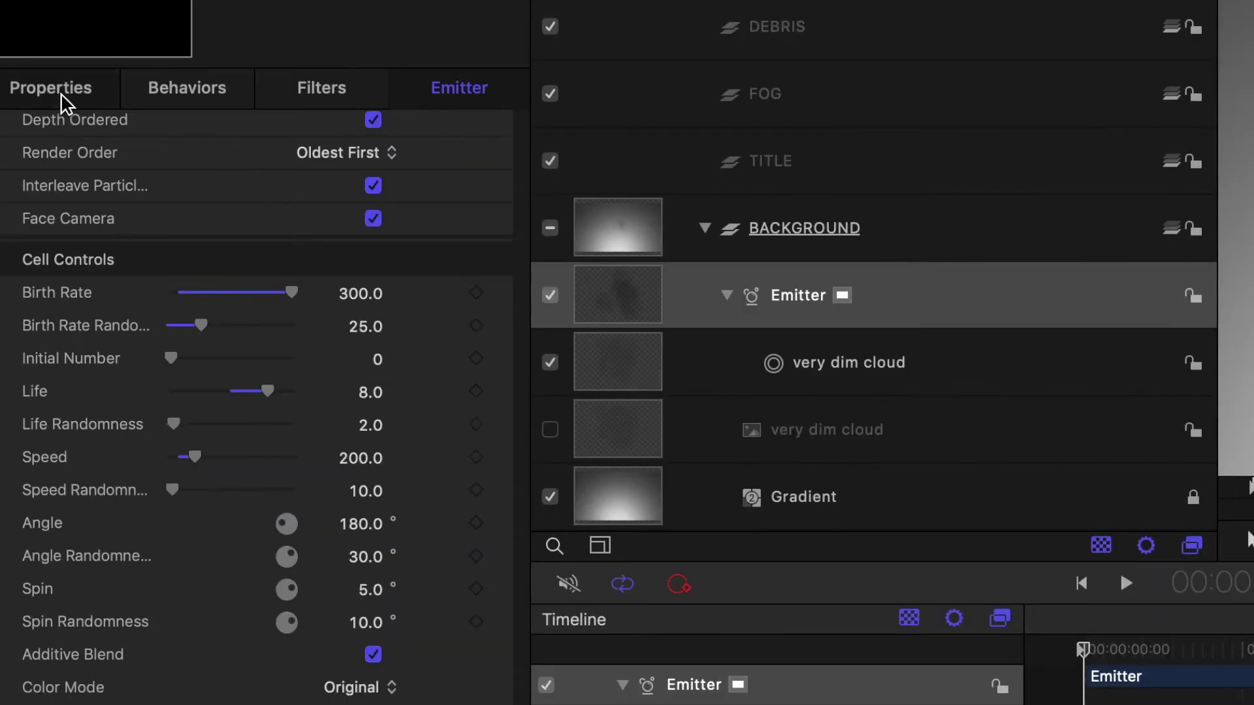
Move the cloud emitter down to a Y position of -450 px
{"action": "left_click", "coordinate": [61, 95]}
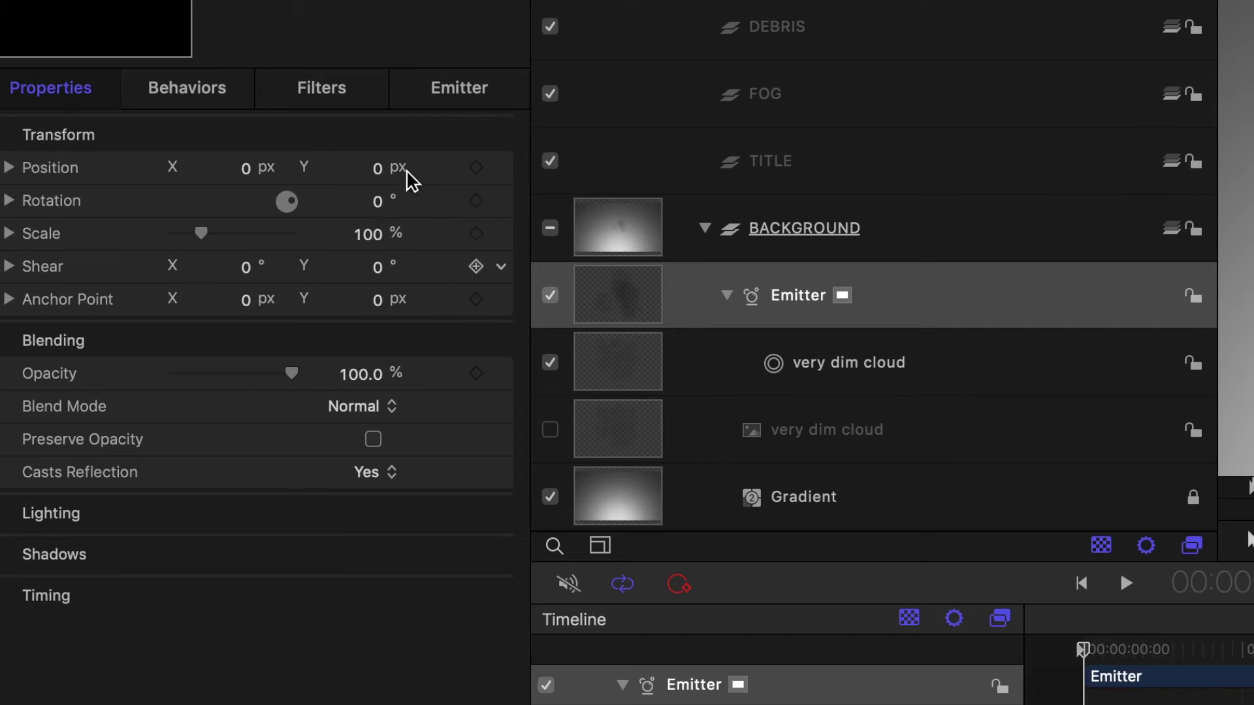
{"action": "left_click", "coordinate": [379, 170]}
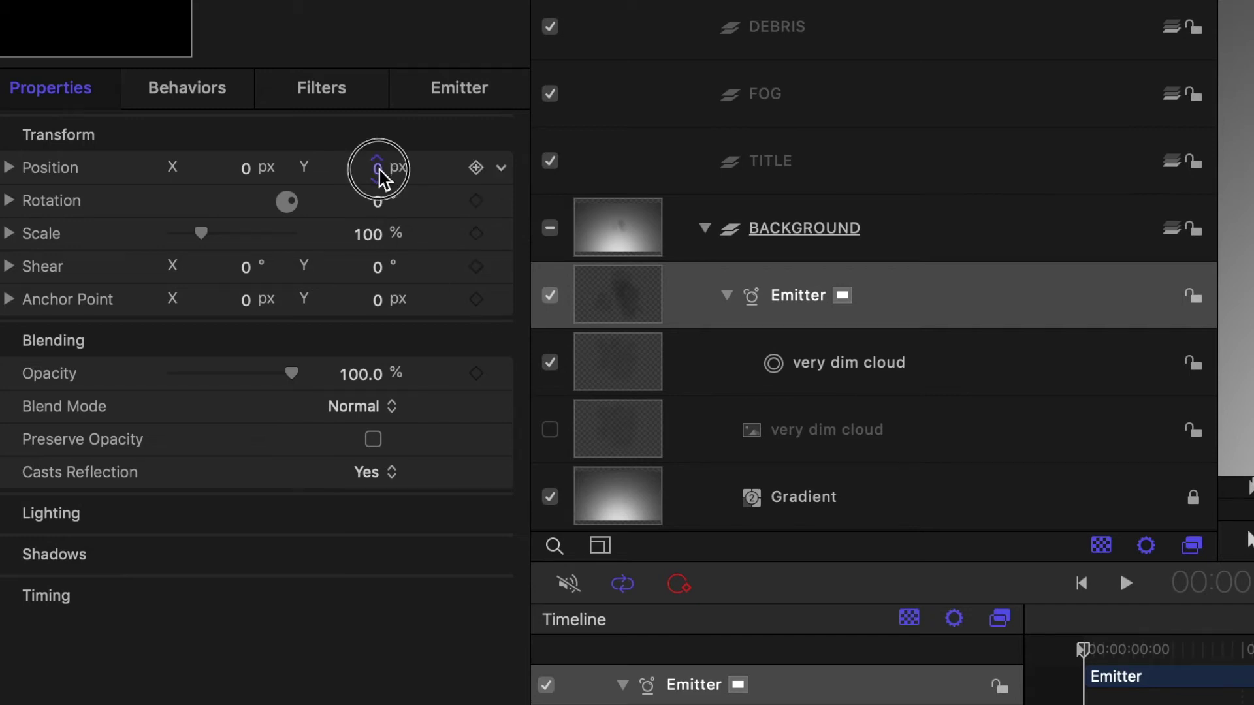
{"action": "left_click_drag", "start_coordinate": [384, 178], "coordinate": [380, 261]}
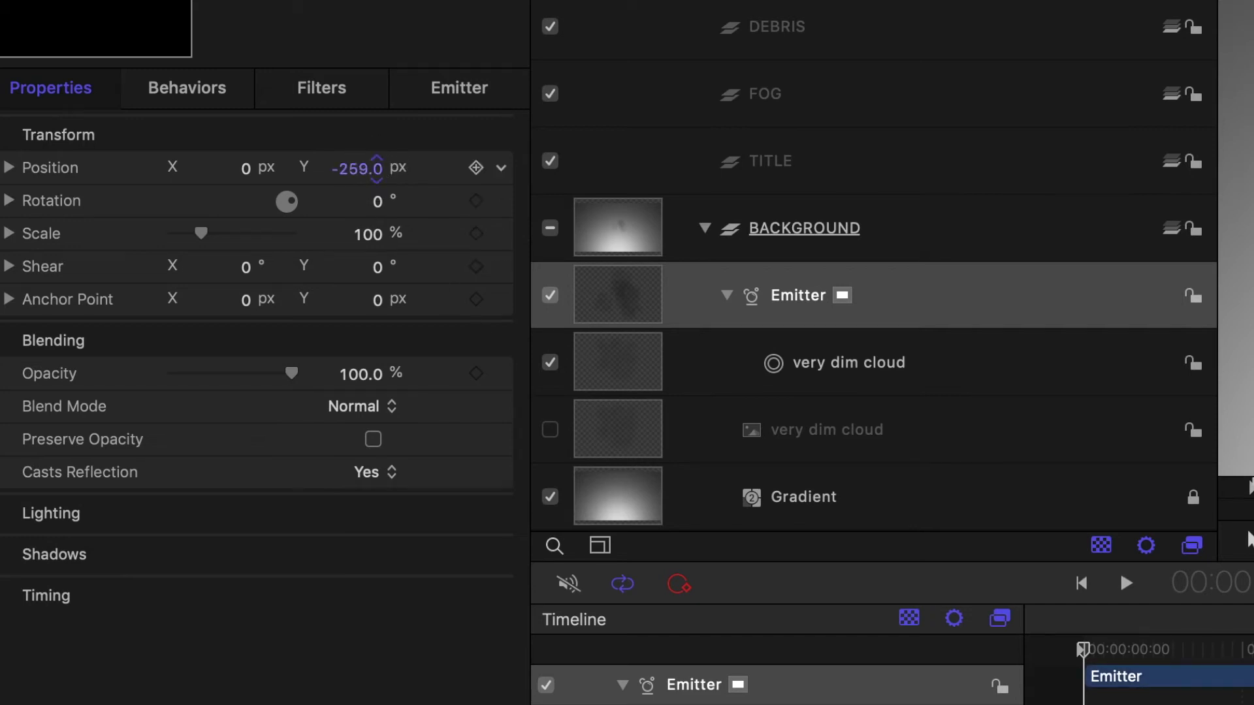
{"action": "left_click_drag", "start_coordinate": [377, 171], "coordinate": [377, 178]}
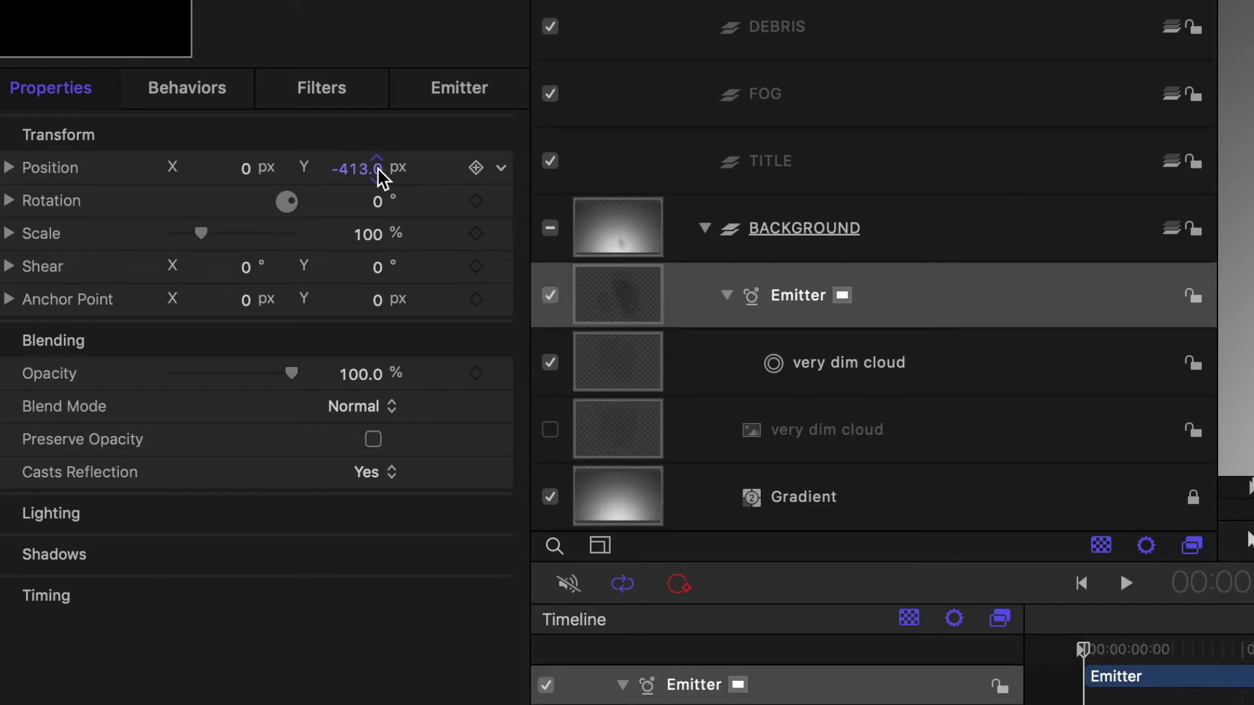
{"action": "double_click", "coordinate": [361, 173]}
{"action": "type", "text": "-450"}
{"action": "key", "text": "Return"}
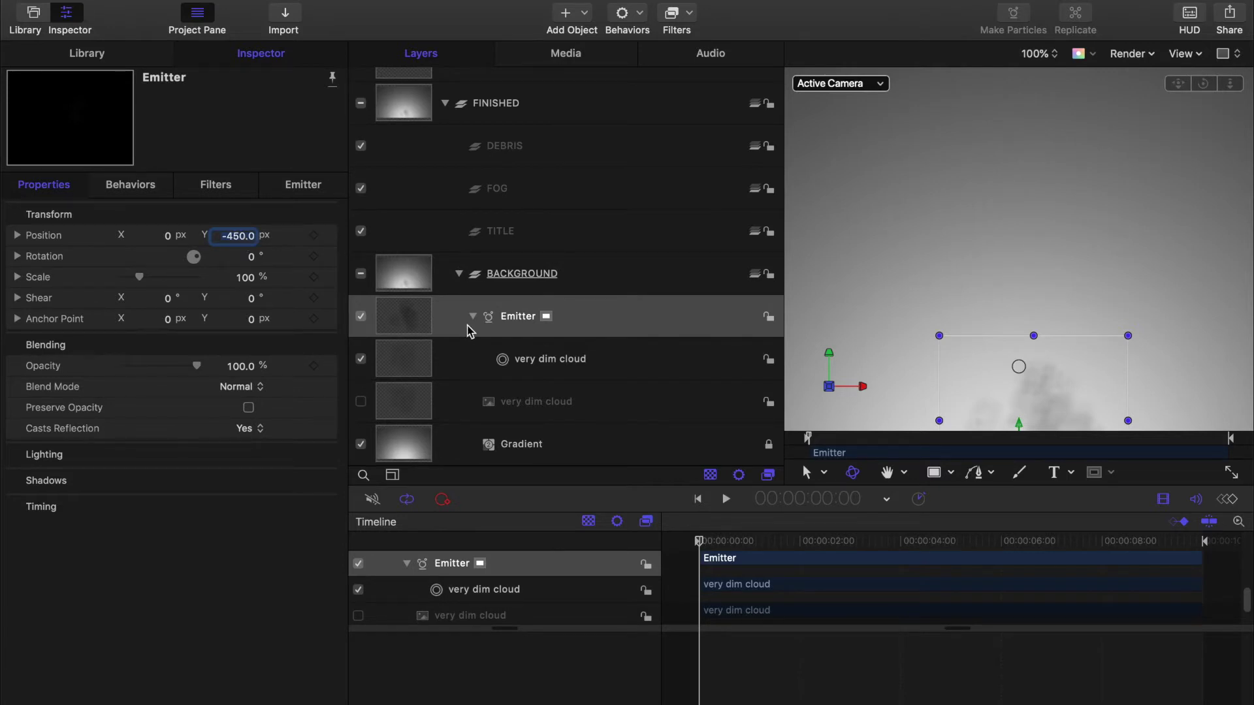
Apply the Gradient Blur filter from the Blur category to the cloud emitter and show its filter settings
{"action": "left_click", "coordinate": [398, 324]}
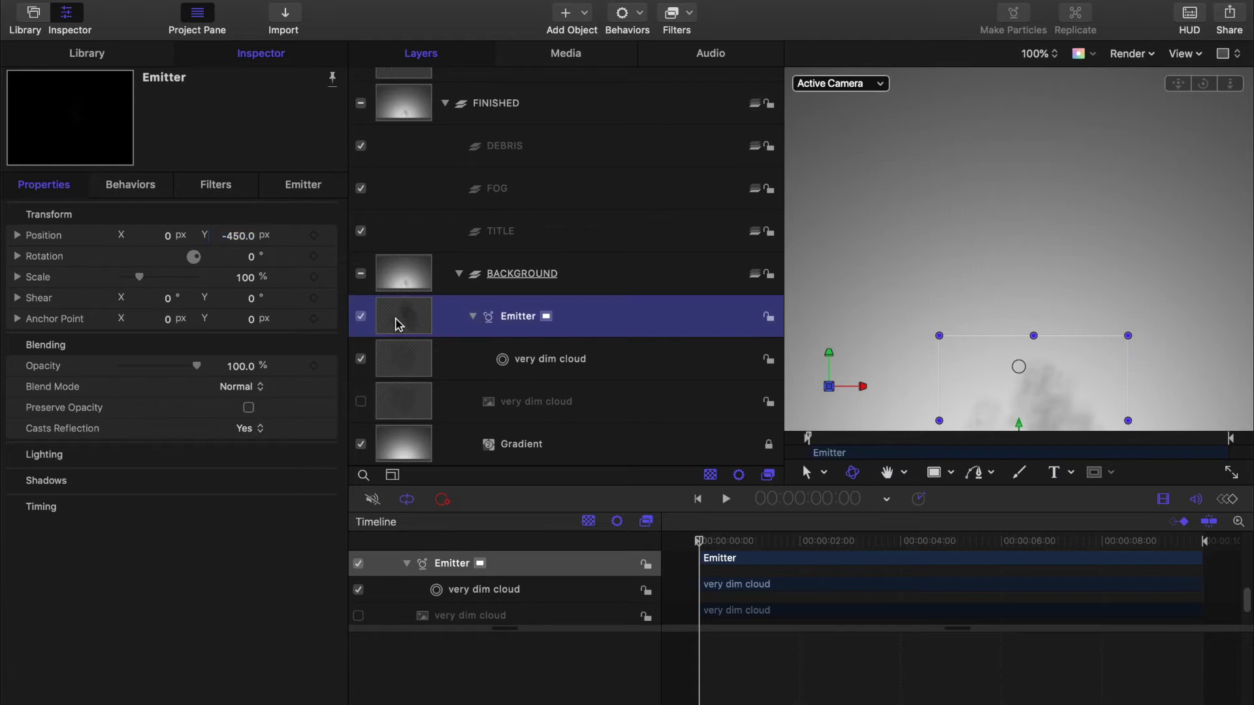
{"action": "left_click", "coordinate": [302, 184]}
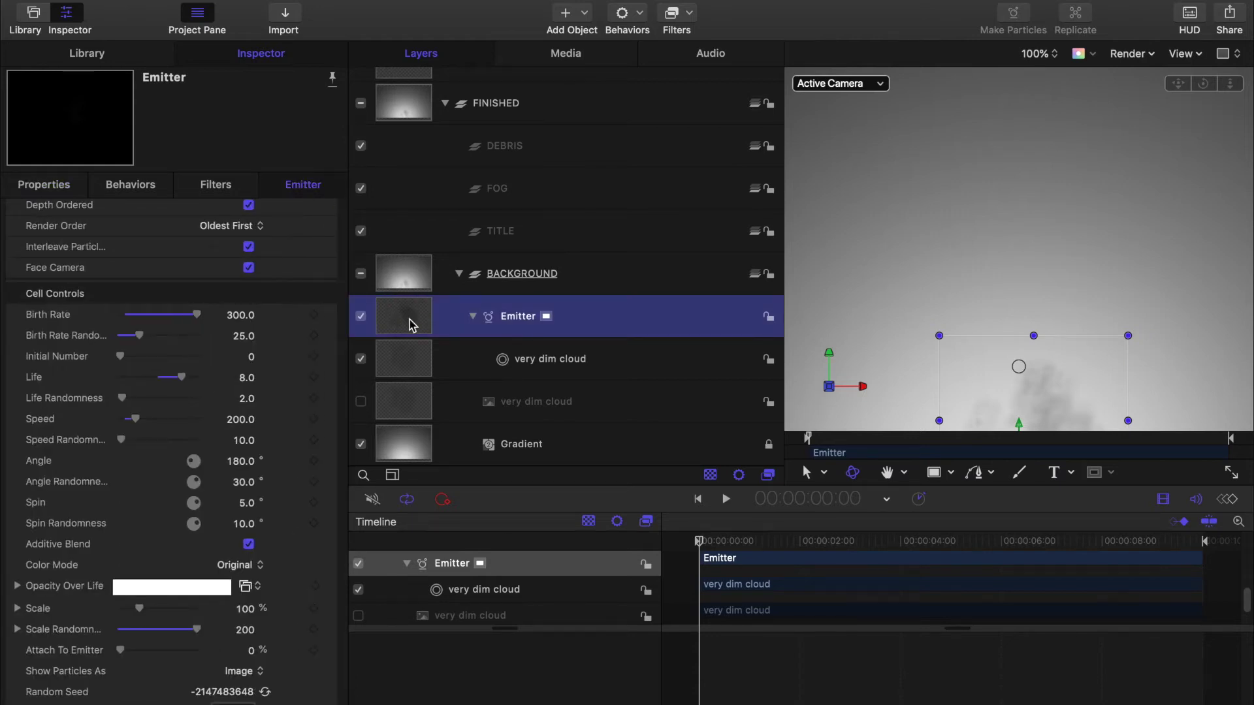
{"action": "left_click", "coordinate": [95, 55]}
{"action": "scroll", "coordinate": [72, 225], "scroll_direction": "up", "scroll_amount": 3}
{"action": "left_click", "coordinate": [34, 216]}
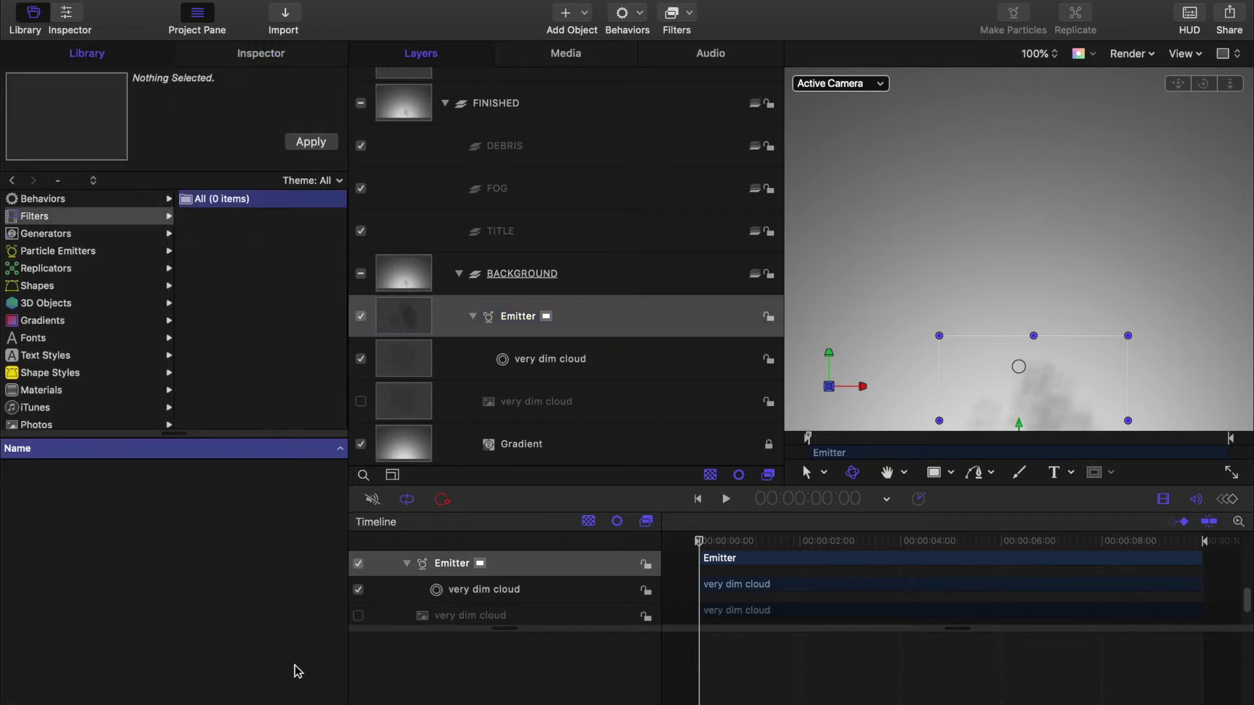
{"action": "left_click", "coordinate": [190, 235]}
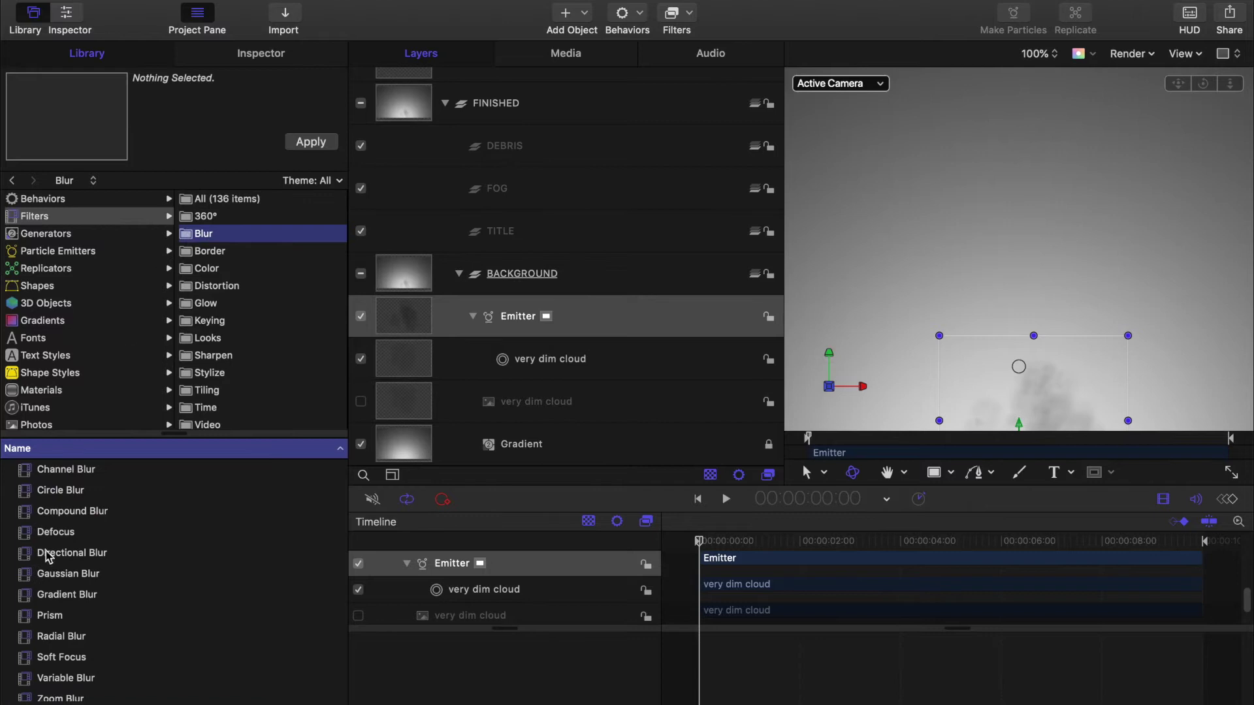
{"action": "left_click", "coordinate": [24, 594]}
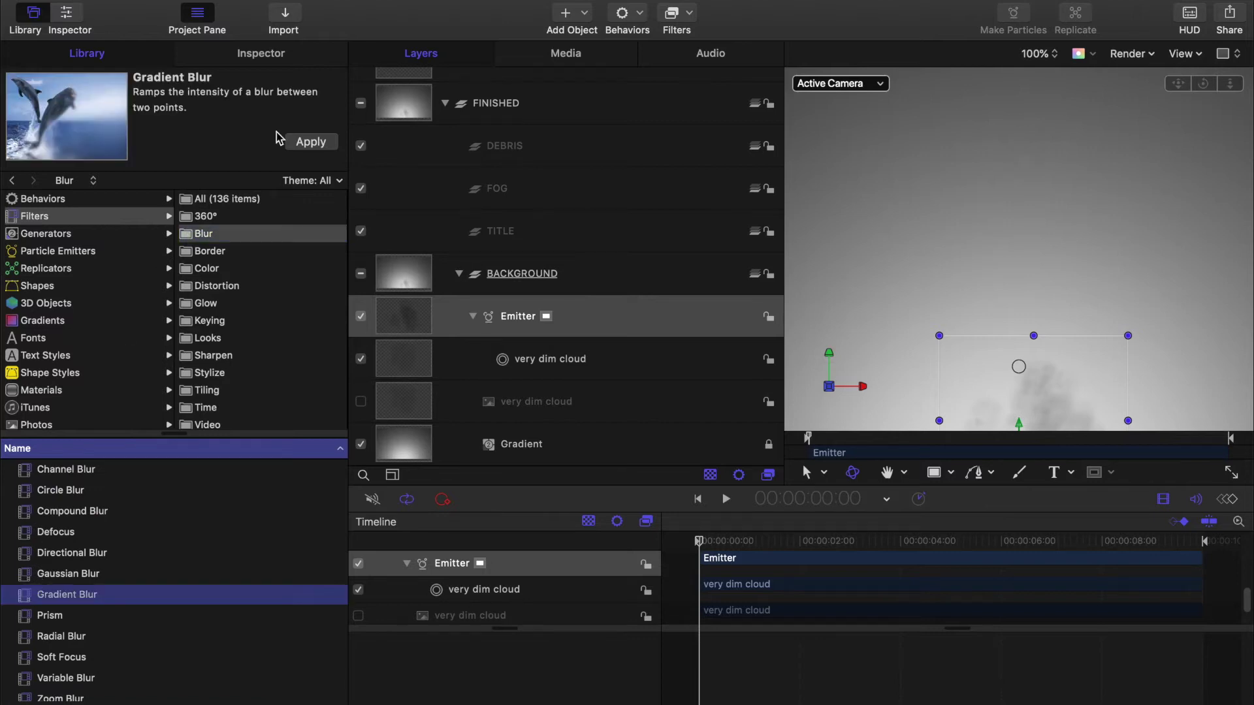
{"action": "left_click", "coordinate": [311, 142]}
{"action": "key", "text": "super+3"}
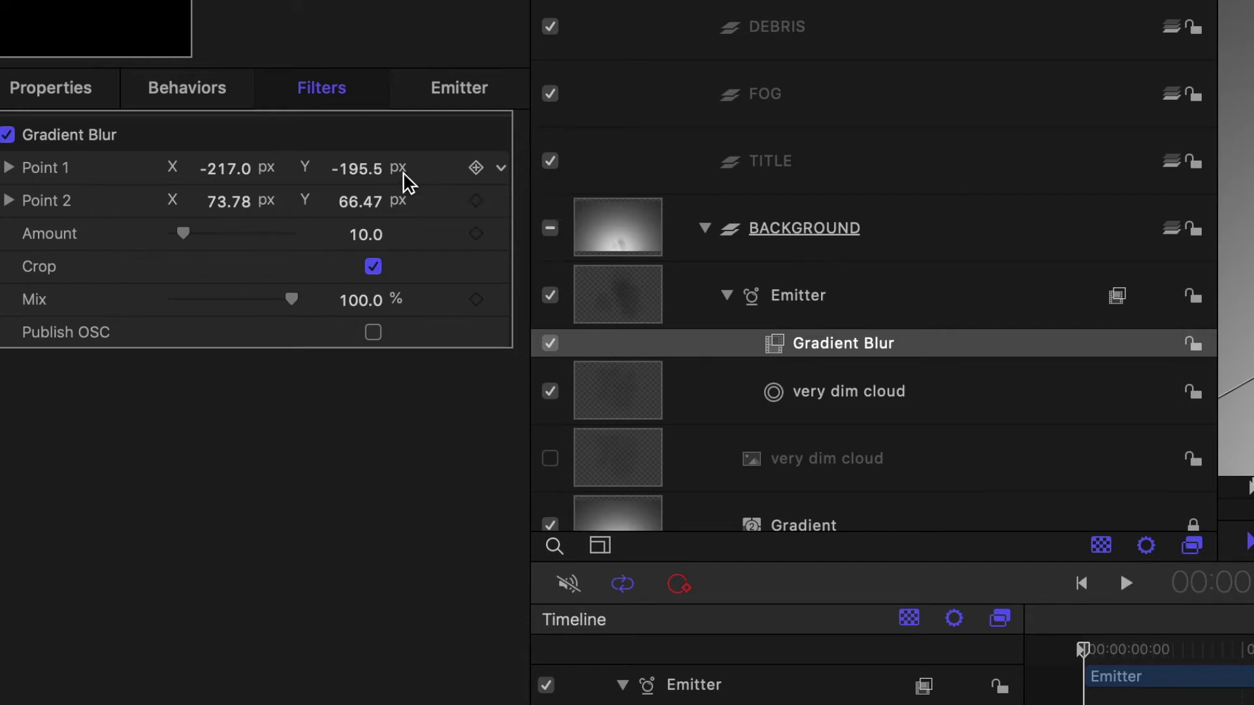
Set the Gradient Blur's Point 1 to X 0, Y -975 px and Point 2 to X 0, Y 245 px
{"action": "left_click", "coordinate": [232, 171]}
{"action": "type", "text": "0"}
{"action": "left_click", "coordinate": [230, 200]}
{"action": "type", "text": "0"}
{"action": "left_click", "coordinate": [367, 172]}
{"action": "type", "text": "-975"}
{"action": "key", "text": "Return"}
{"action": "left_click", "coordinate": [372, 201]}
{"action": "type", "text": "245"}
{"action": "key", "text": "Return"}
Set the Gradient Blur amount to 15
{"action": "left_click", "coordinate": [366, 235]}
{"action": "type", "text": "15"}
{"action": "key", "text": "Return"}
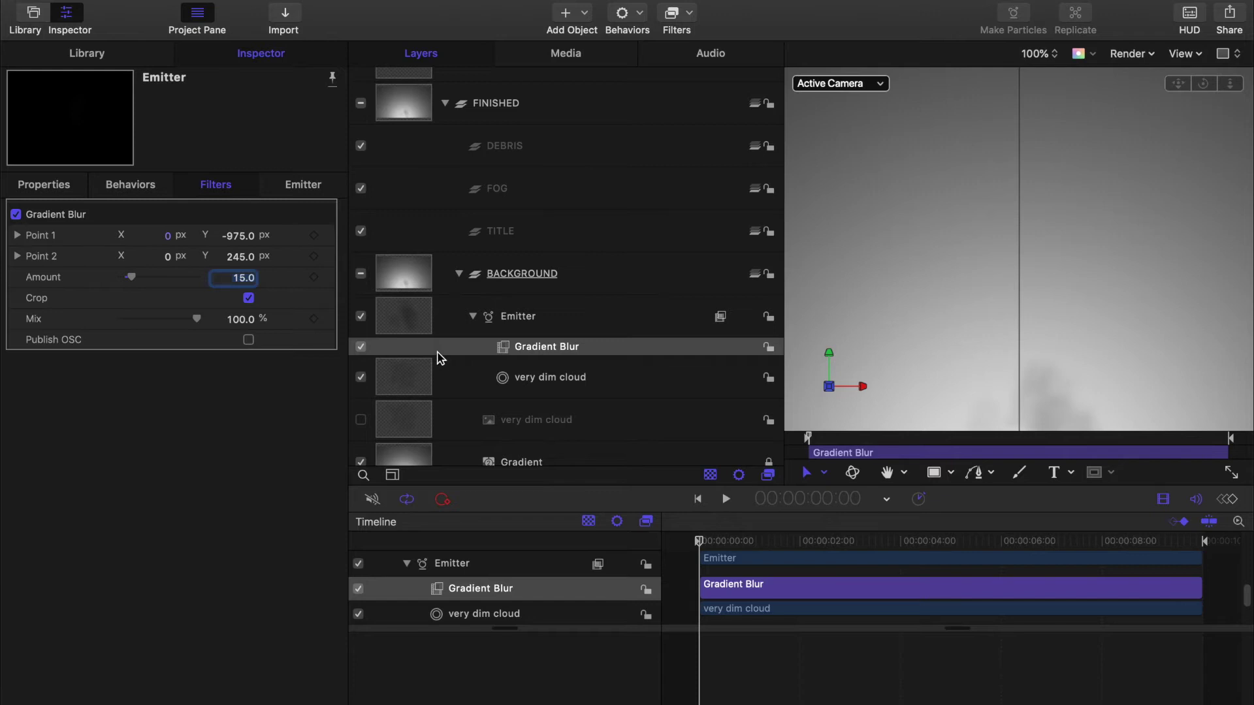
Collapse the blurred cloud emitter and duplicate it twice within the BACKGROUND group
{"action": "left_click", "coordinate": [472, 319]}
{"action": "left_click", "coordinate": [473, 316]}
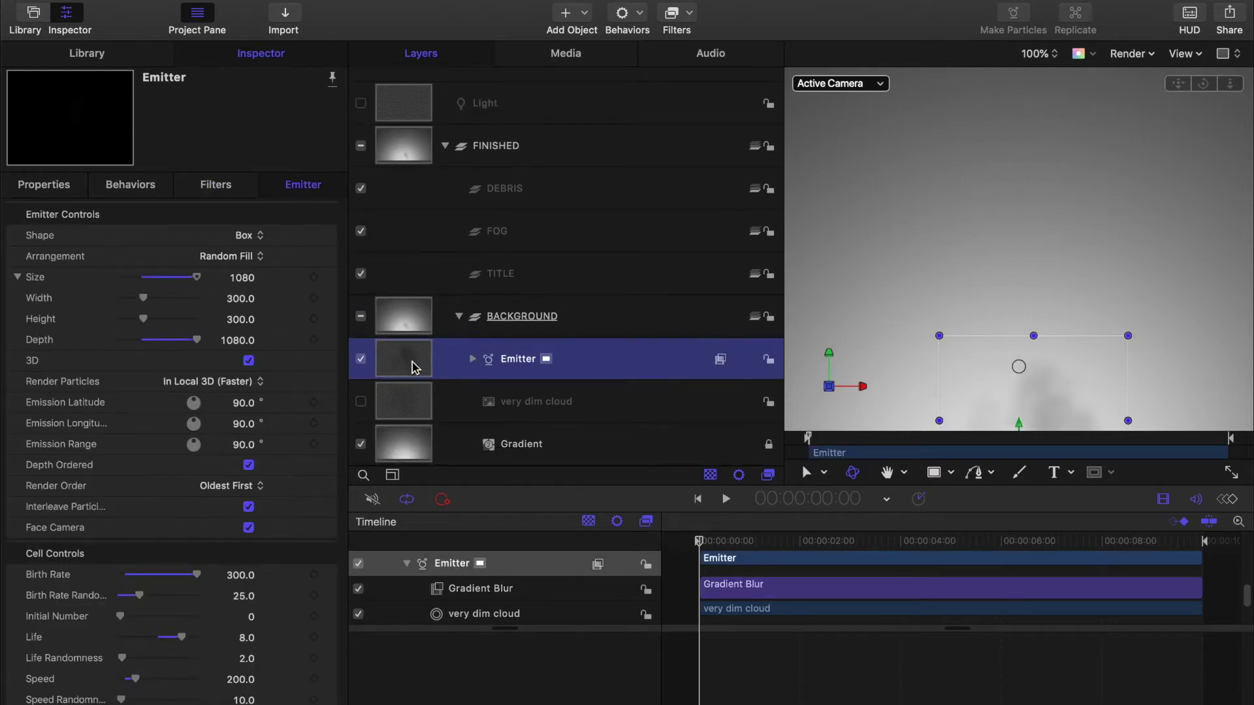
{"action": "key", "text": "super+d"}
{"action": "key", "text": "super+d"}
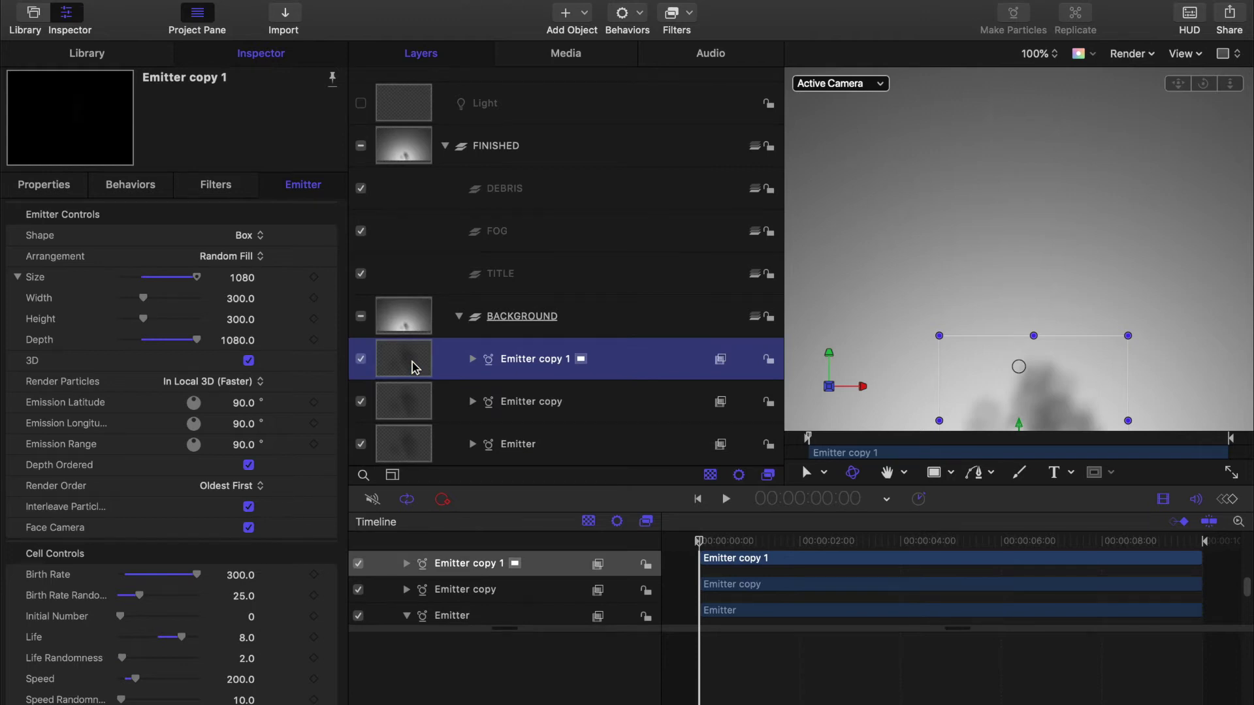
Rename the three emitters DISPLACEMENT, SMOKE and VAPOR from the top layer down, and hide DISPLACEMENT
{"action": "left_click", "coordinate": [525, 446]}
{"action": "left_click", "coordinate": [521, 444]}
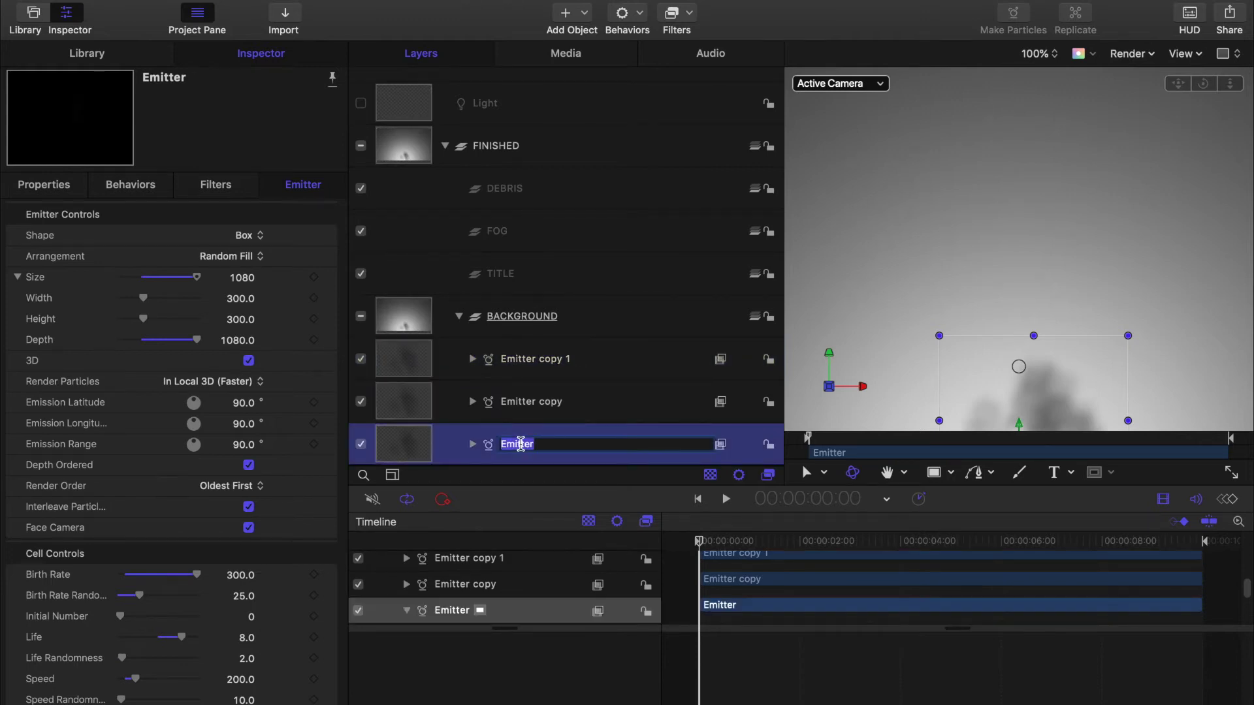
{"action": "type", "text": "SMOKE"}
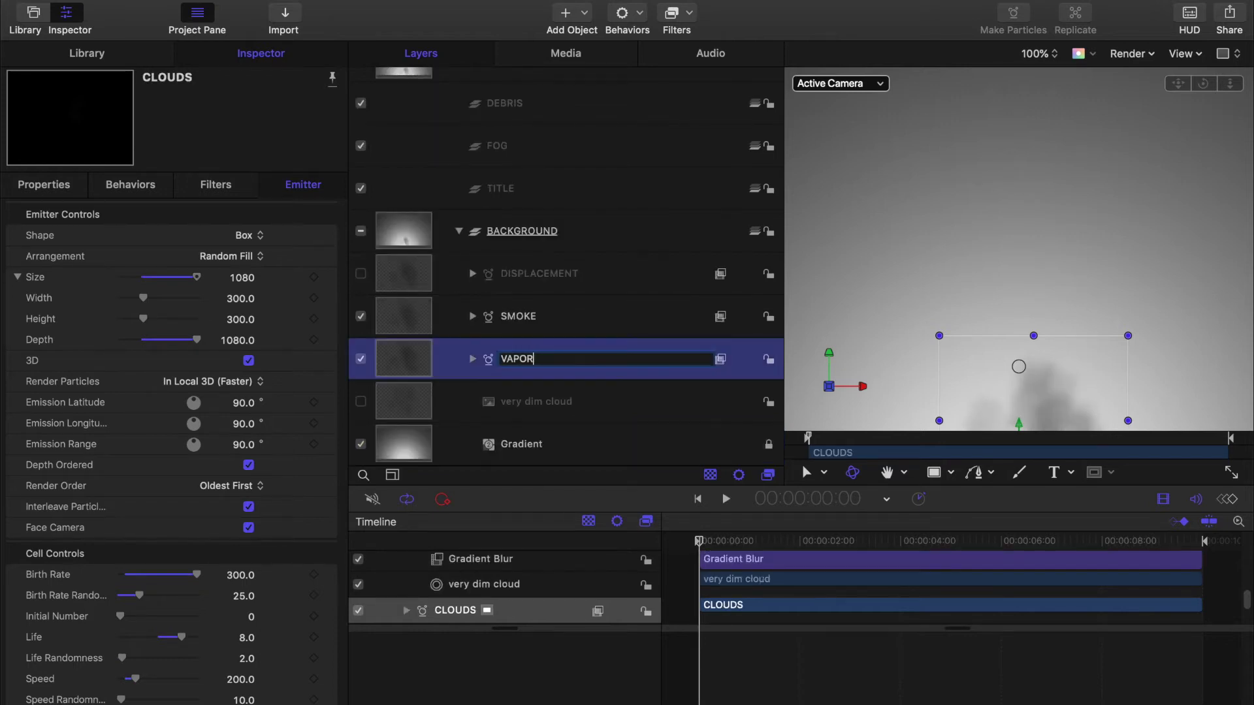
{"action": "key", "text": "Return"}
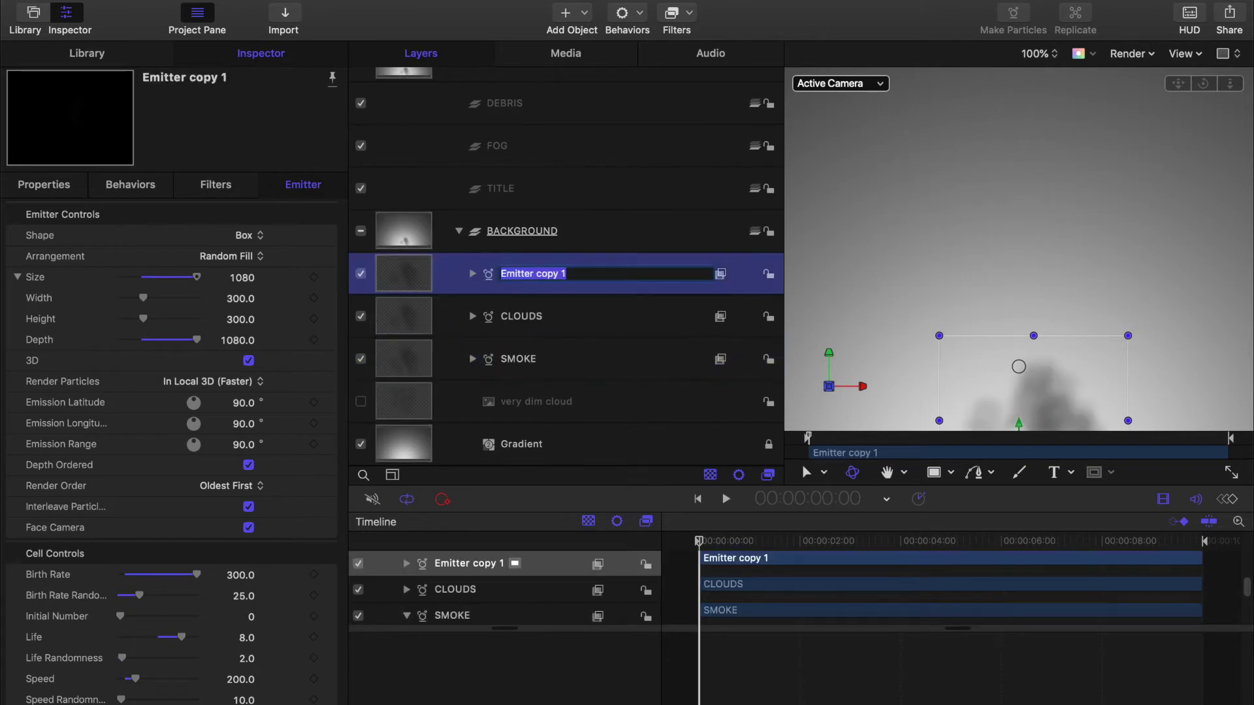
{"action": "type", "text": "DISPLACEMENT"}
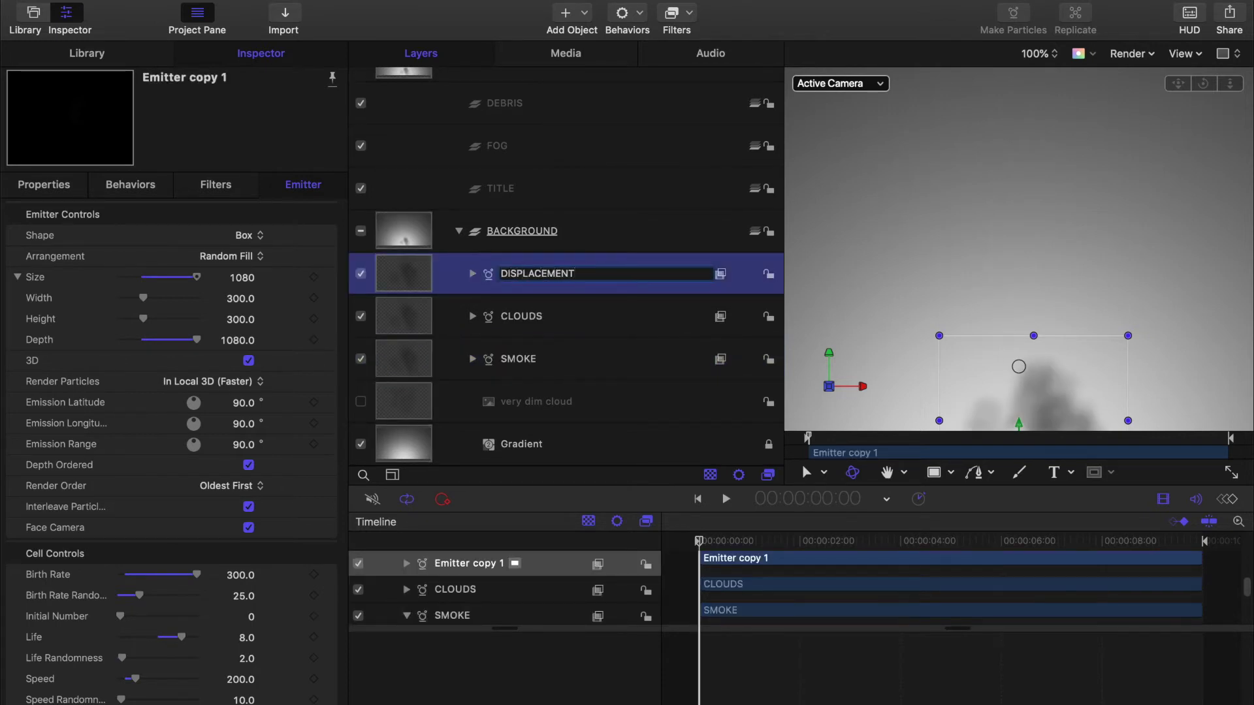
{"action": "key", "text": "Return"}
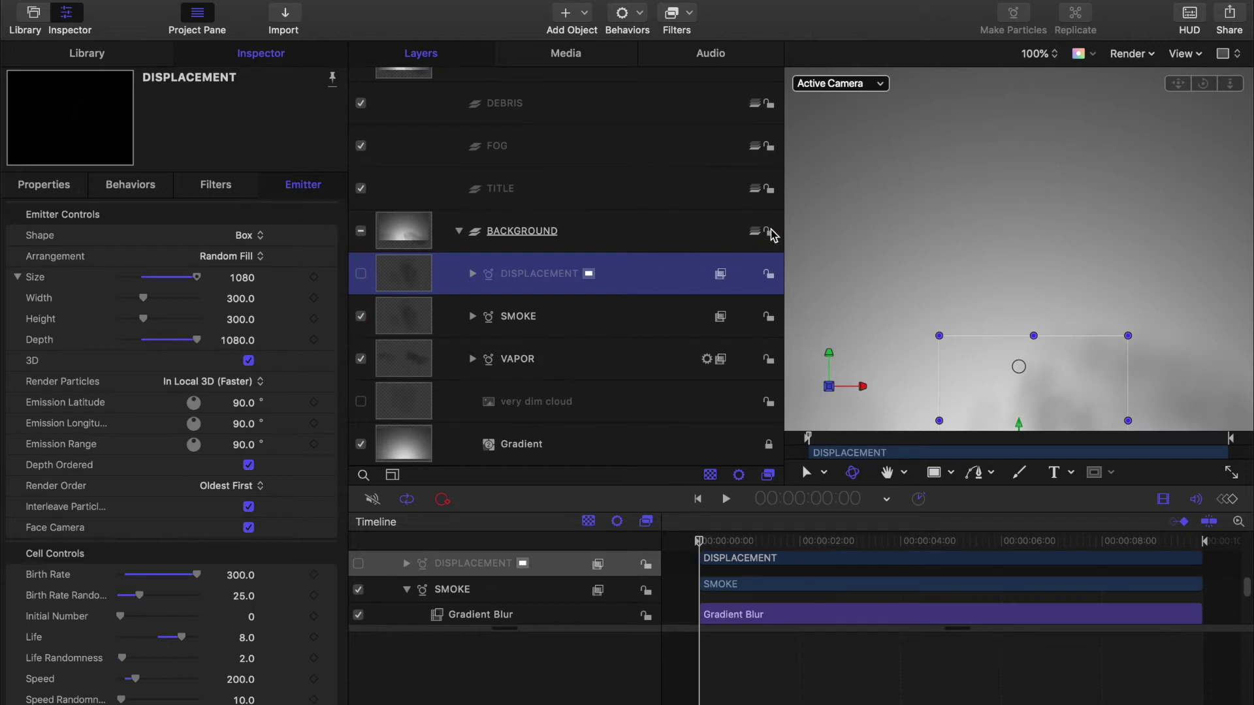
Lock and collapse the BACKGROUND group
{"action": "left_click", "coordinate": [769, 232]}
{"action": "left_click", "coordinate": [459, 231]}
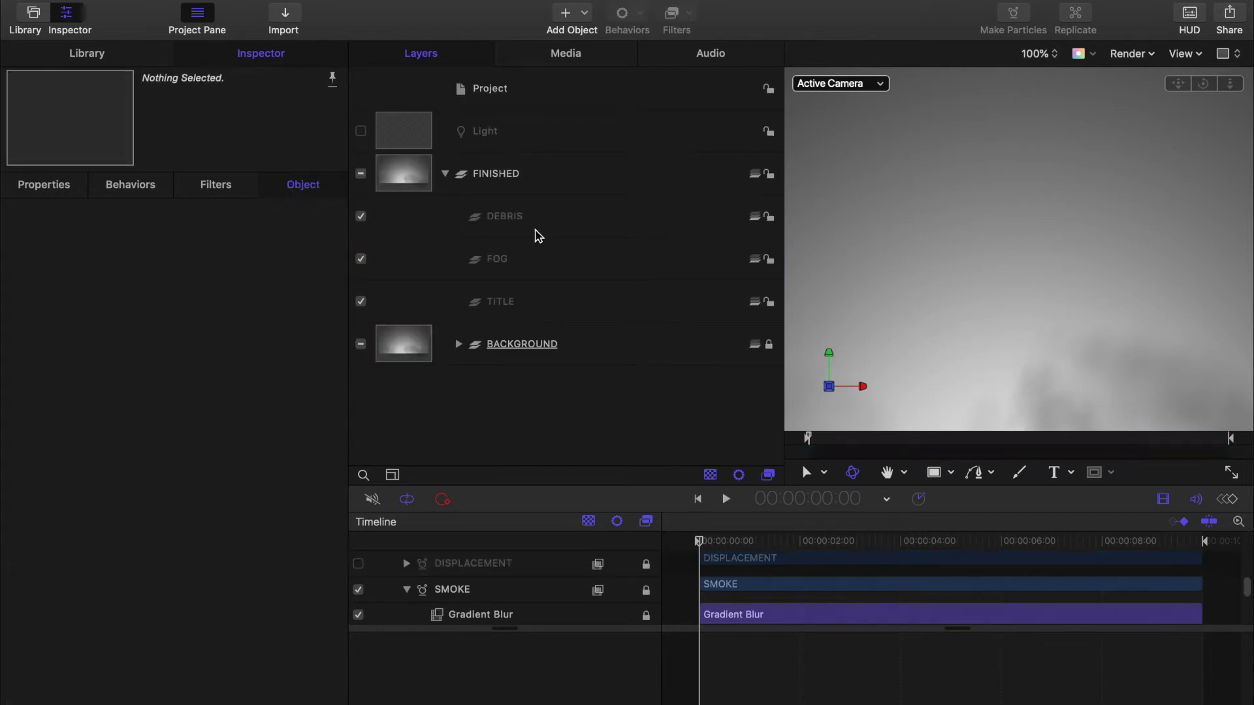
Fit the canvas to the window and add the two-line text "GODZILLA" / "KING OF THE MONSTERS" in the TITLE group
{"action": "left_click", "coordinate": [618, 302]}
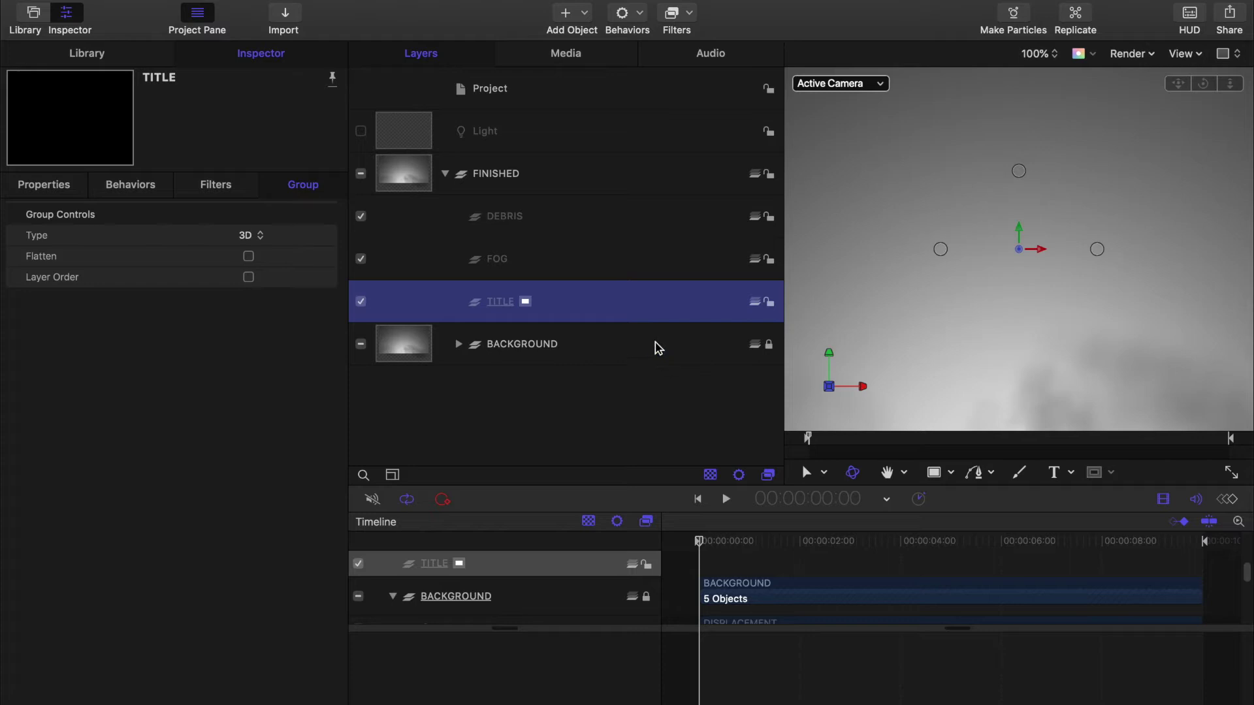
{"action": "left_click", "coordinate": [1056, 476]}
{"action": "left_click", "coordinate": [1053, 53]}
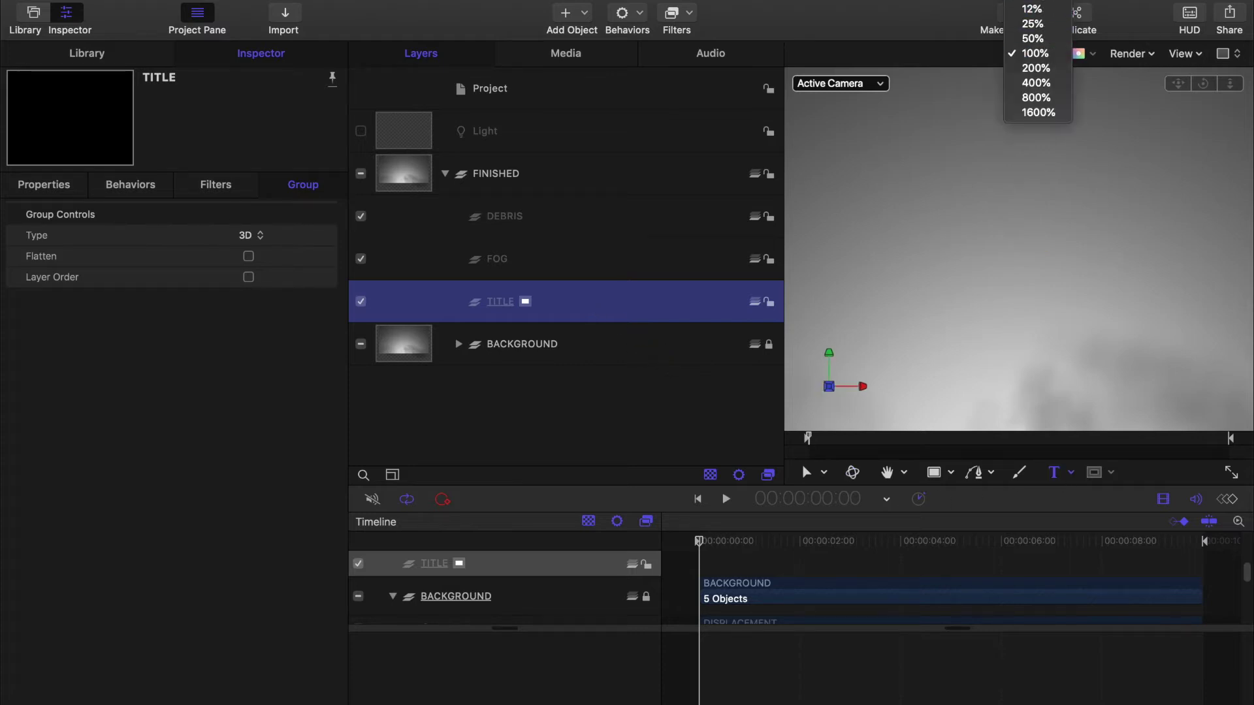
{"action": "left_click", "coordinate": [1039, 9]}
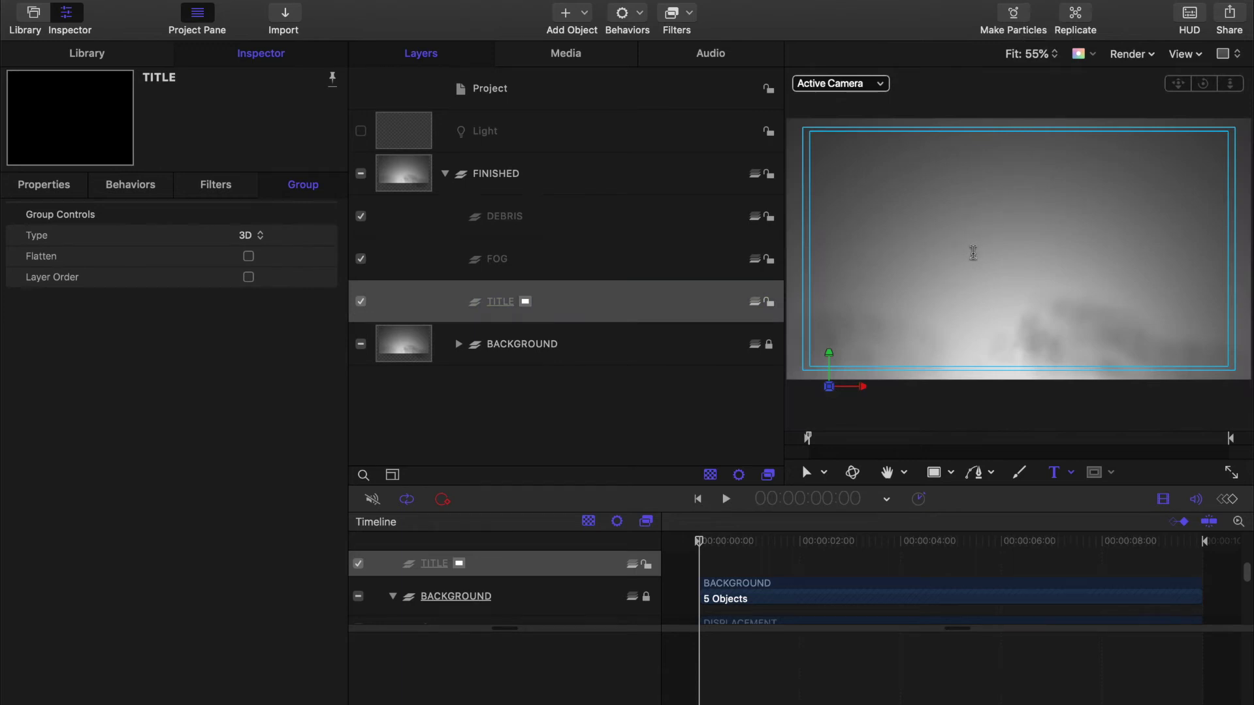
{"action": "left_click", "coordinate": [973, 253]}
{"action": "type", "text": "GODZILLA"}
{"action": "key", "text": "Return"}
{"action": "type", "text": "KIN"}
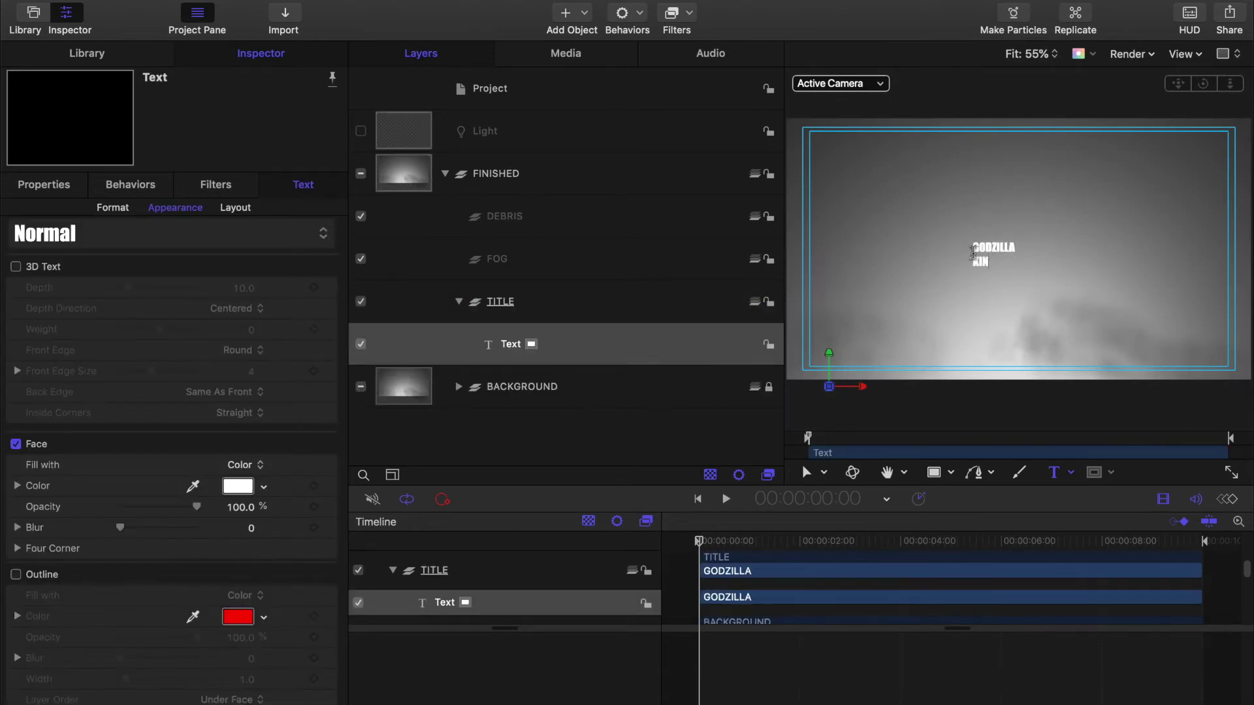
{"action": "type", "text": "G OF THE MONSTERS"}
Change the font of the whole title text to Coluna Condensed
{"action": "key", "text": "super+a"}
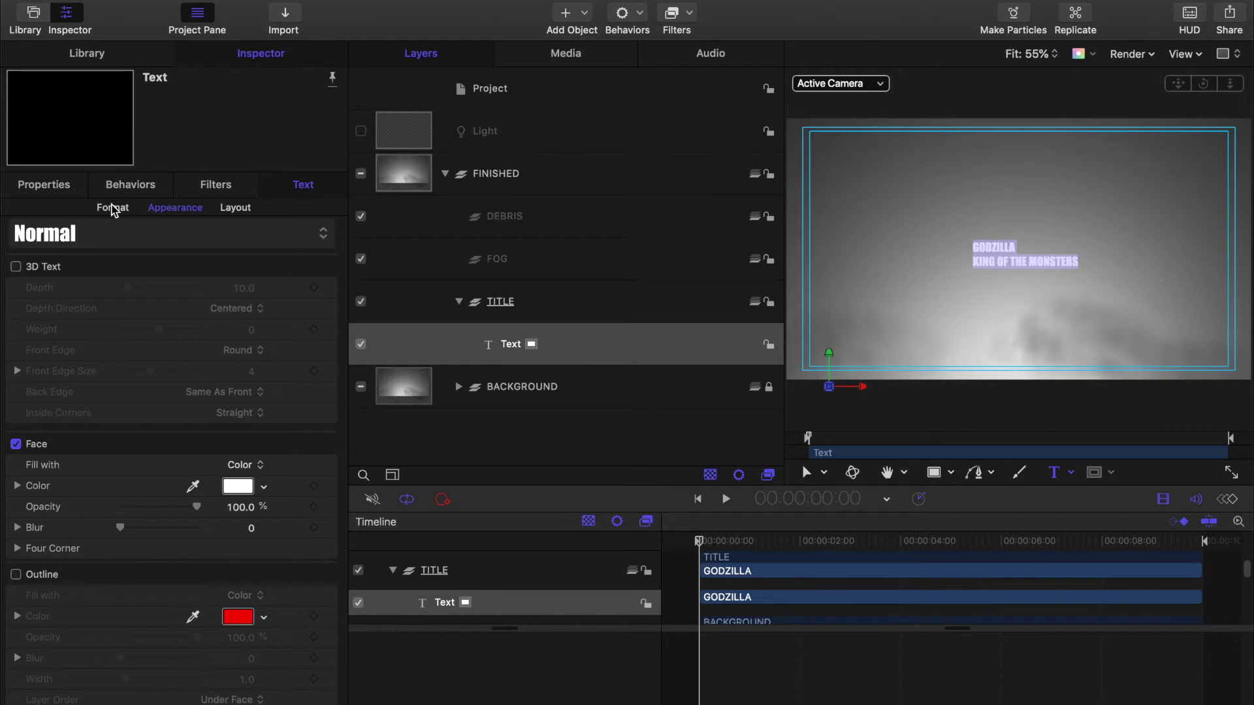
{"action": "left_click", "coordinate": [119, 217]}
{"action": "left_click", "coordinate": [190, 308]}
{"action": "scroll", "coordinate": [194, 312], "scroll_direction": "up", "scroll_amount": 10}
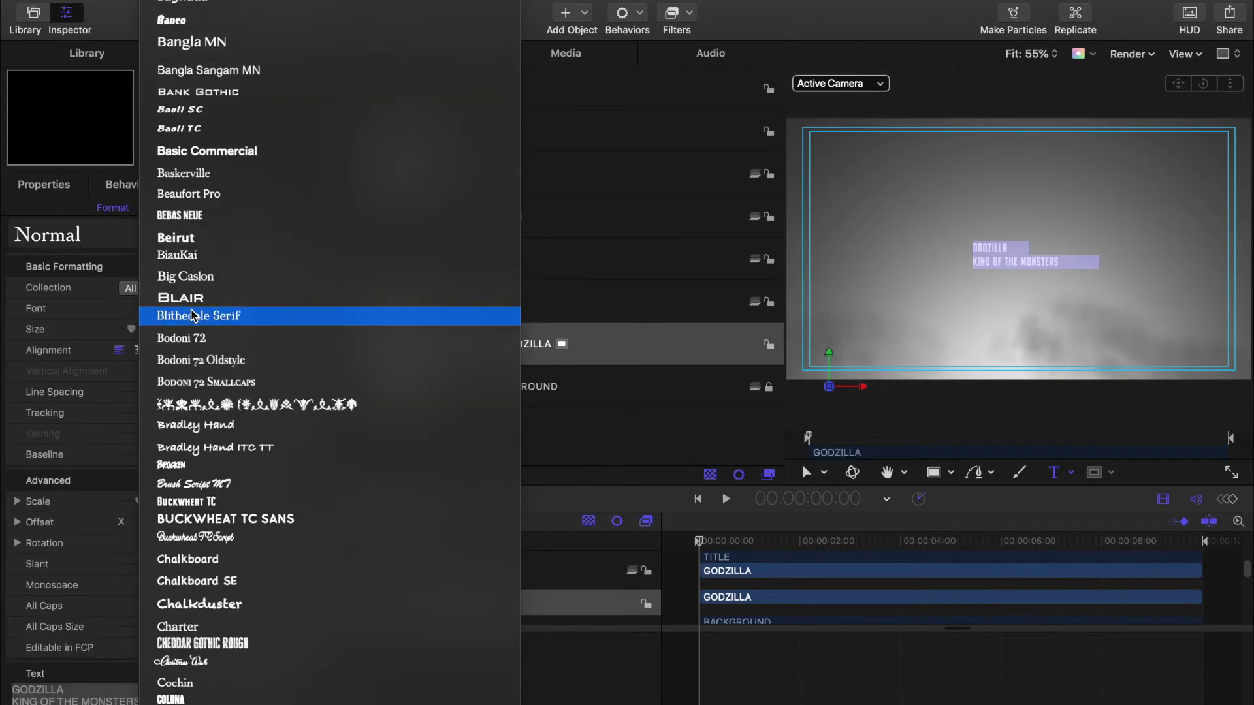
{"action": "scroll", "coordinate": [192, 311], "scroll_direction": "up", "scroll_amount": 1}
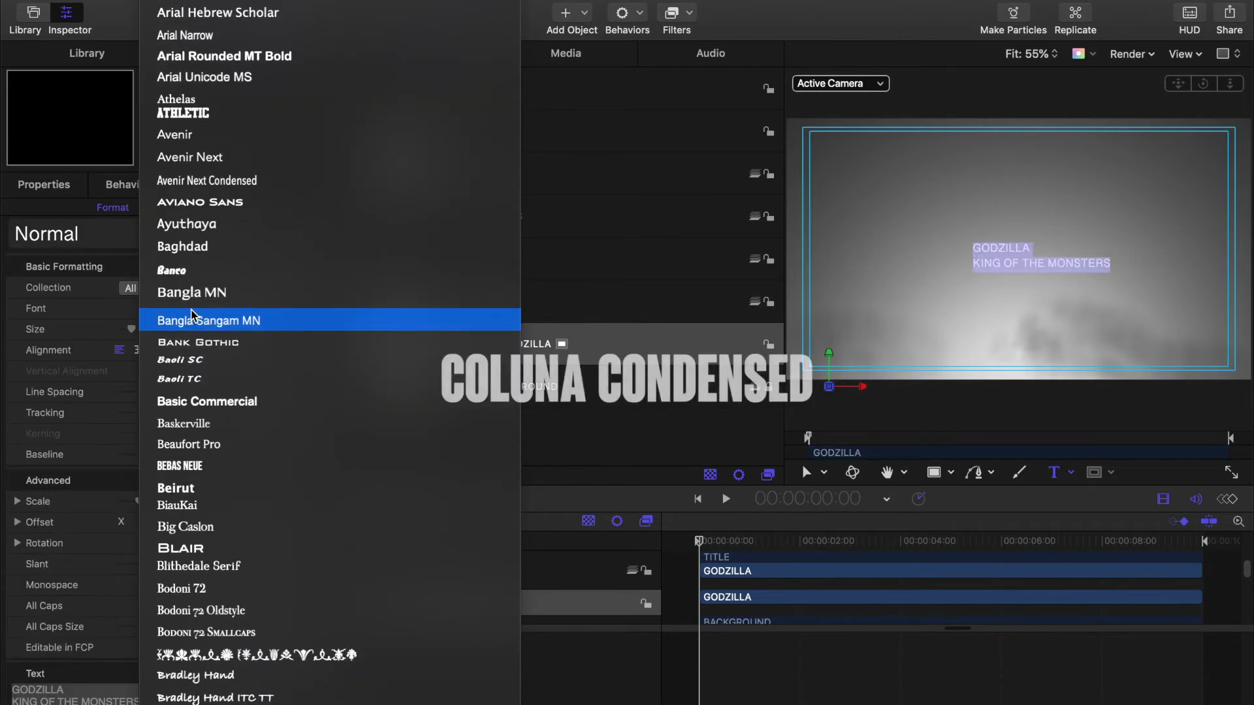
{"action": "scroll", "coordinate": [191, 314], "scroll_direction": "down", "scroll_amount": 12}
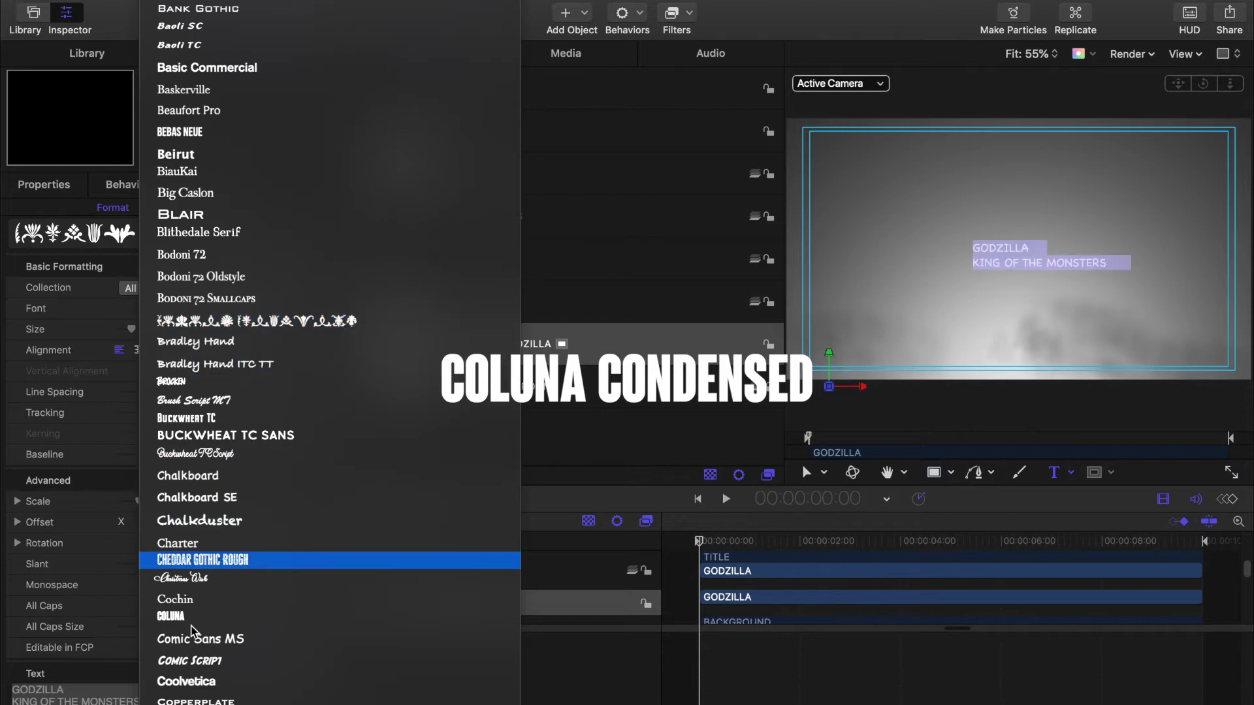
{"action": "left_click", "coordinate": [181, 617]}
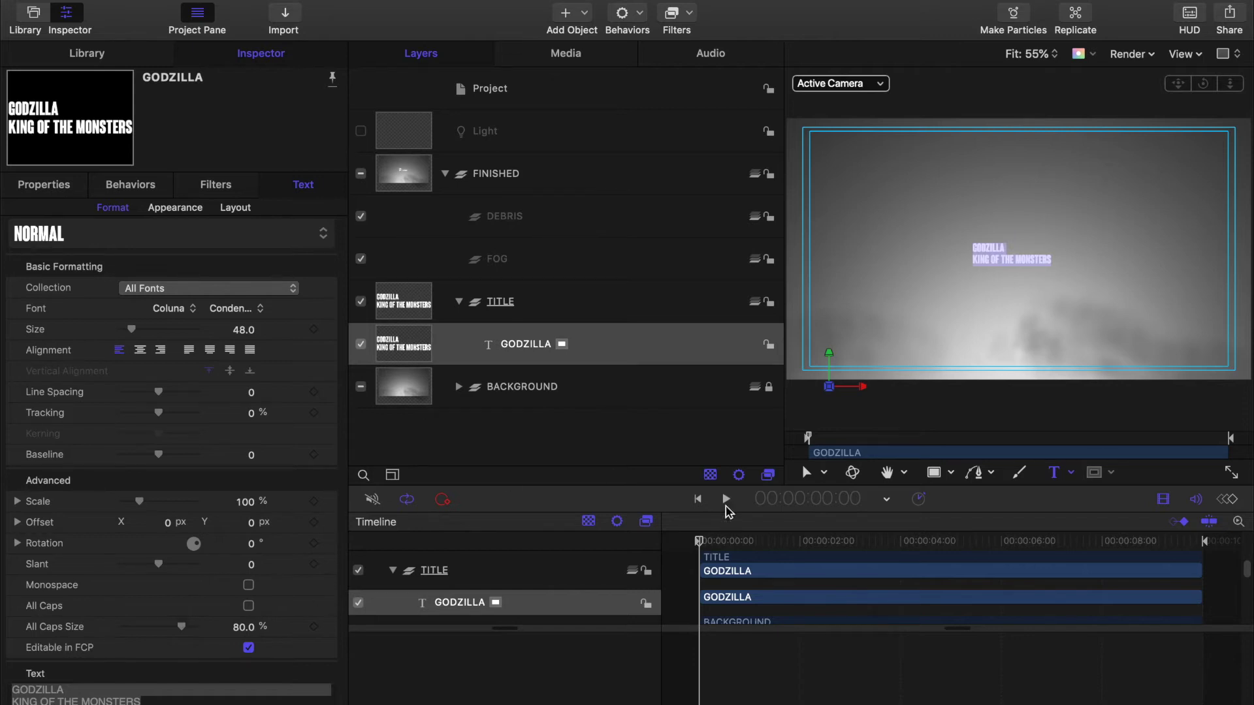
Switch to Google Translate, translate "GODZILLA" from English into Japanese, and copy the Japanese translation
{"action": "left_click", "coordinate": [987, 246]}
{"action": "double_click", "coordinate": [987, 247]}
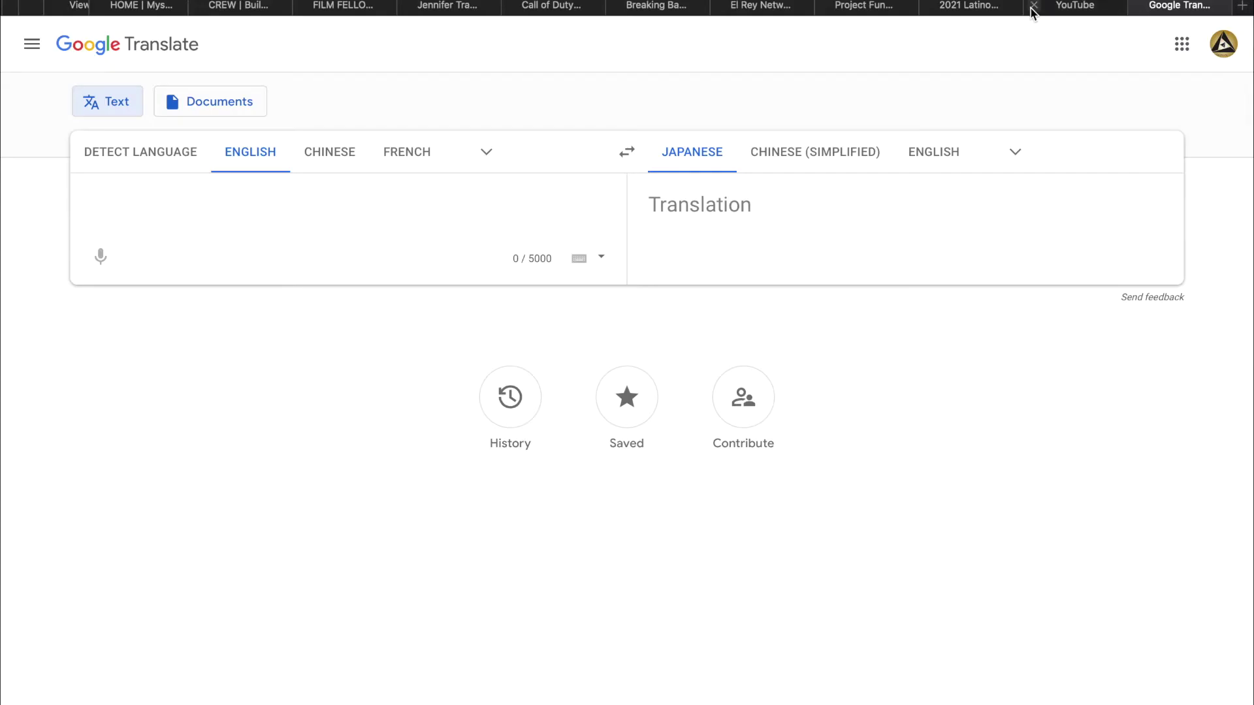
{"action": "type", "text": "GODZILLA"}
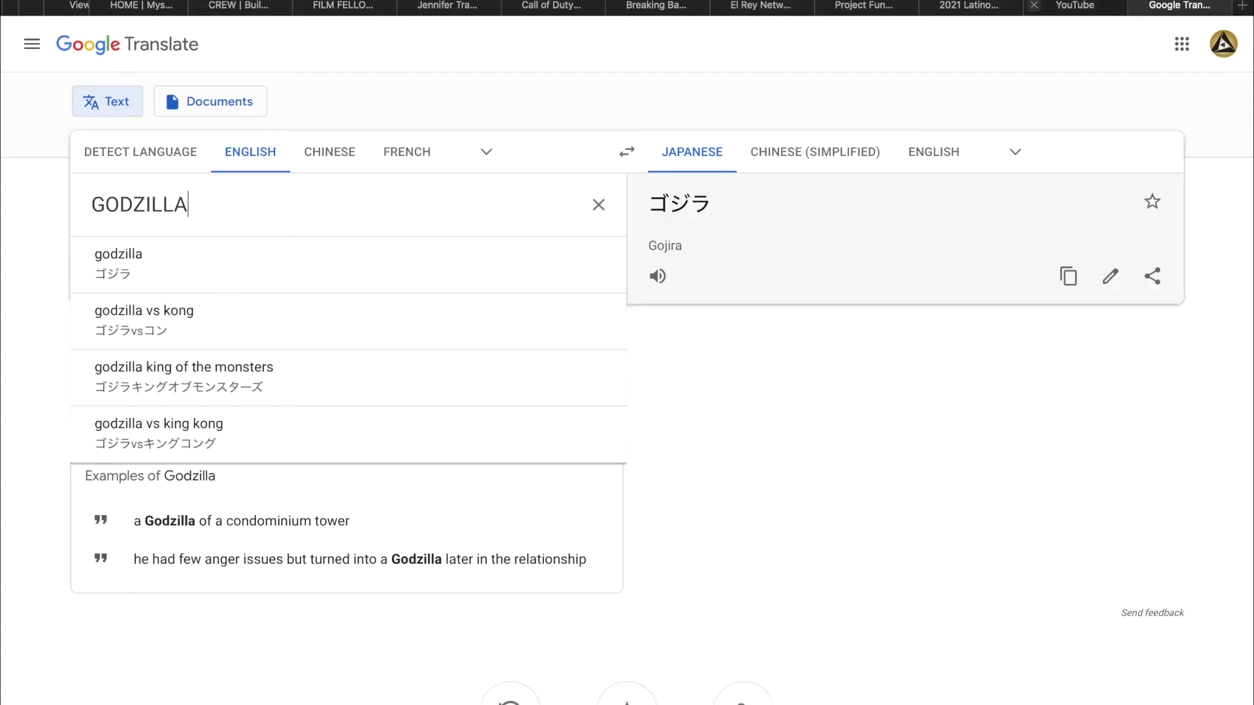
{"action": "double_click", "coordinate": [683, 201]}
{"action": "key", "text": "super+c"}
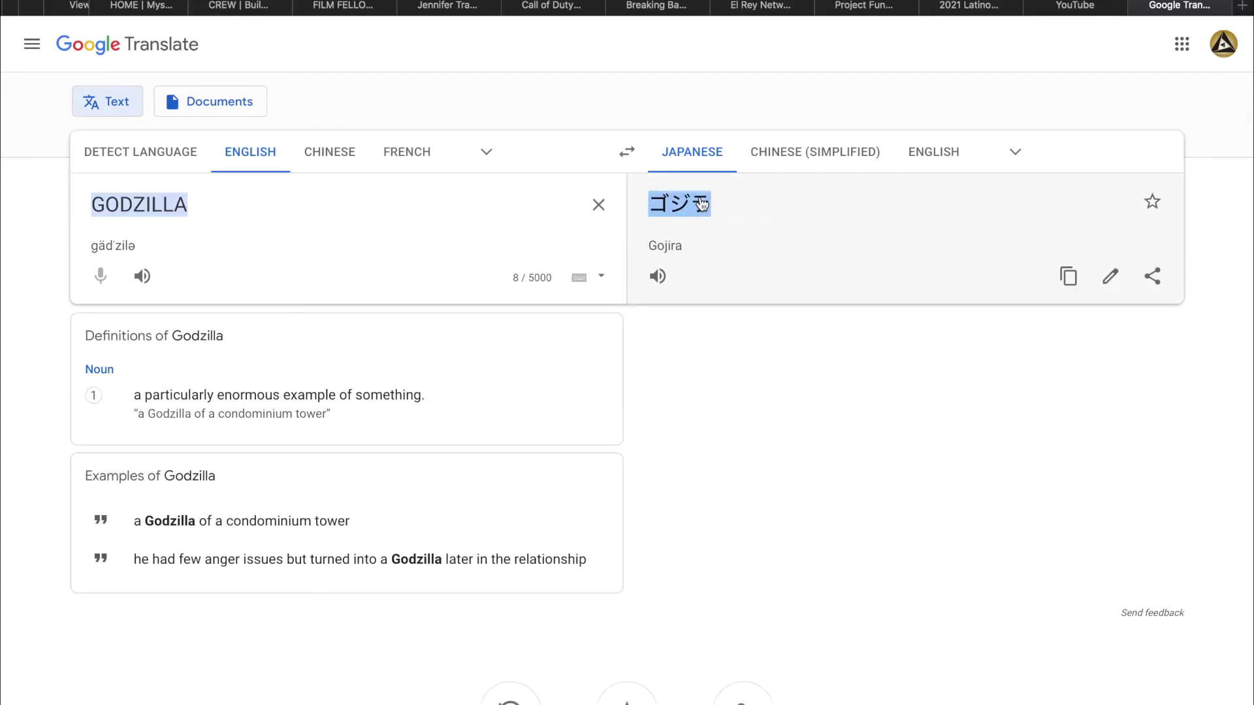
Return to Motion and add a separate text layer below the title containing the copied ゴジラ
{"action": "key", "text": "super+Tab"}
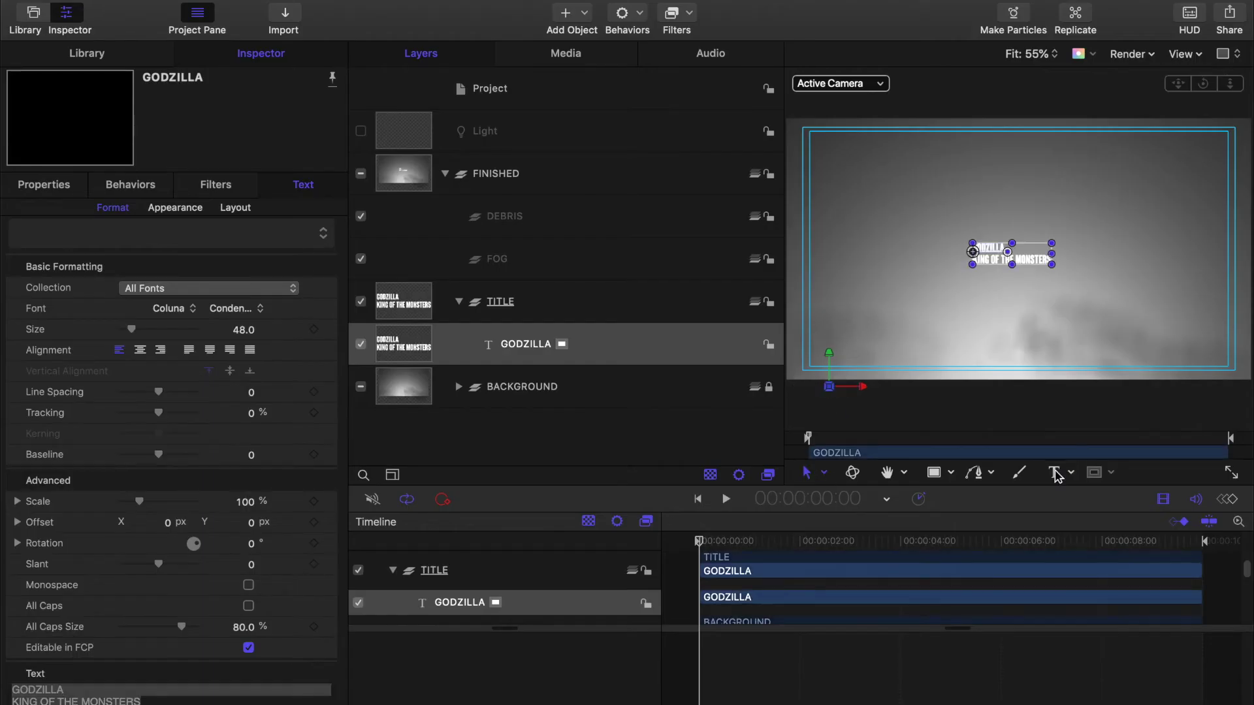
{"action": "left_click", "coordinate": [1054, 472]}
{"action": "left_click", "coordinate": [915, 292]}
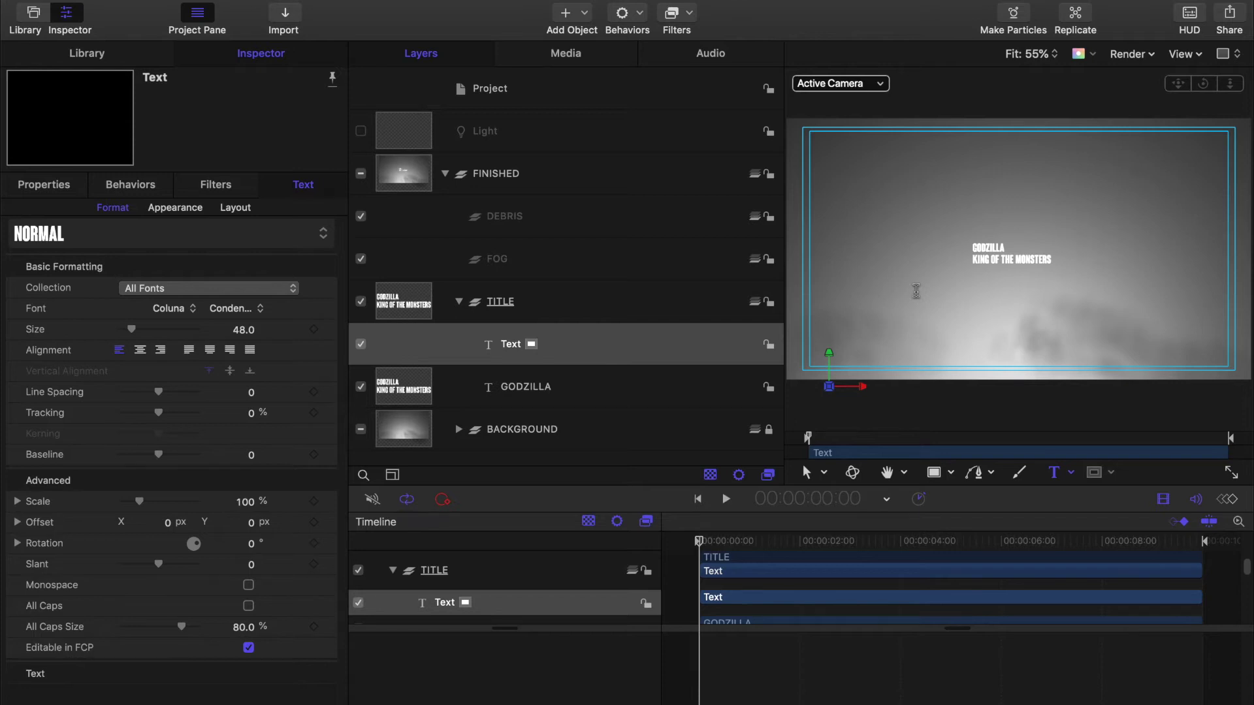
{"action": "key", "text": "super+v"}
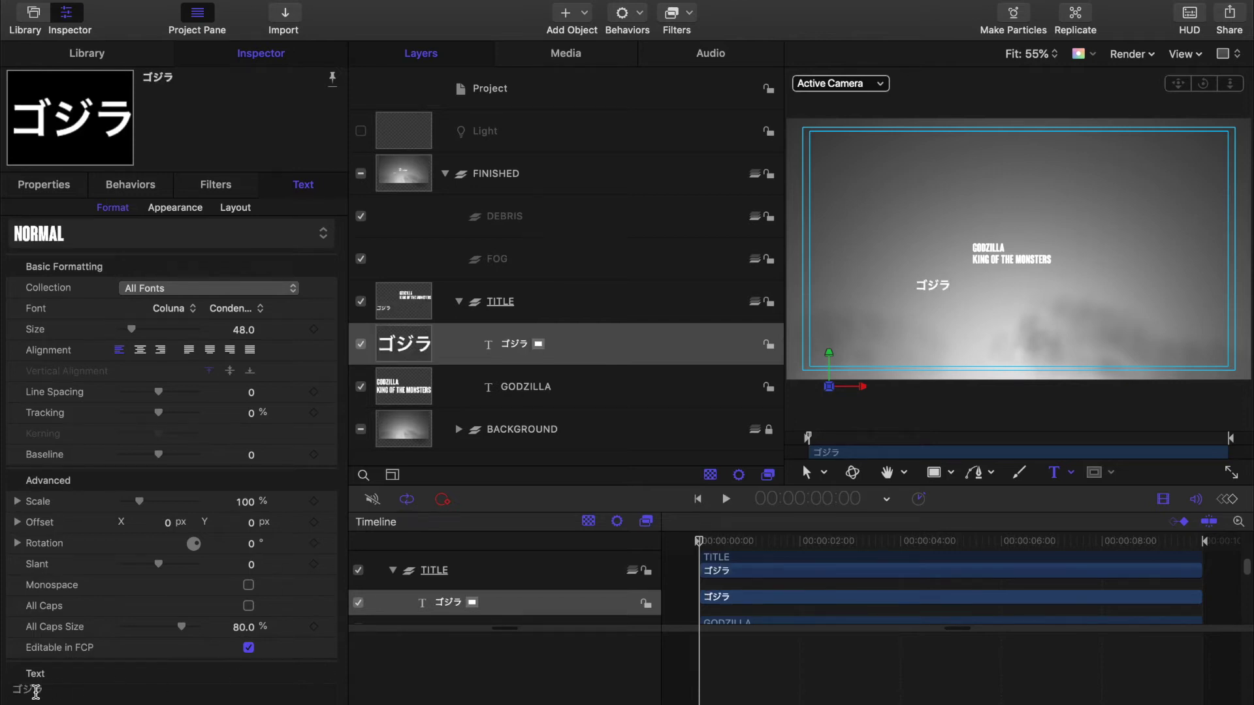
Break ゴジラ into three lines so each character stacks vertically
{"action": "left_click", "coordinate": [24, 689]}
{"action": "key", "text": "Return"}
{"action": "key", "text": "Right"}
{"action": "key", "text": "Return"}
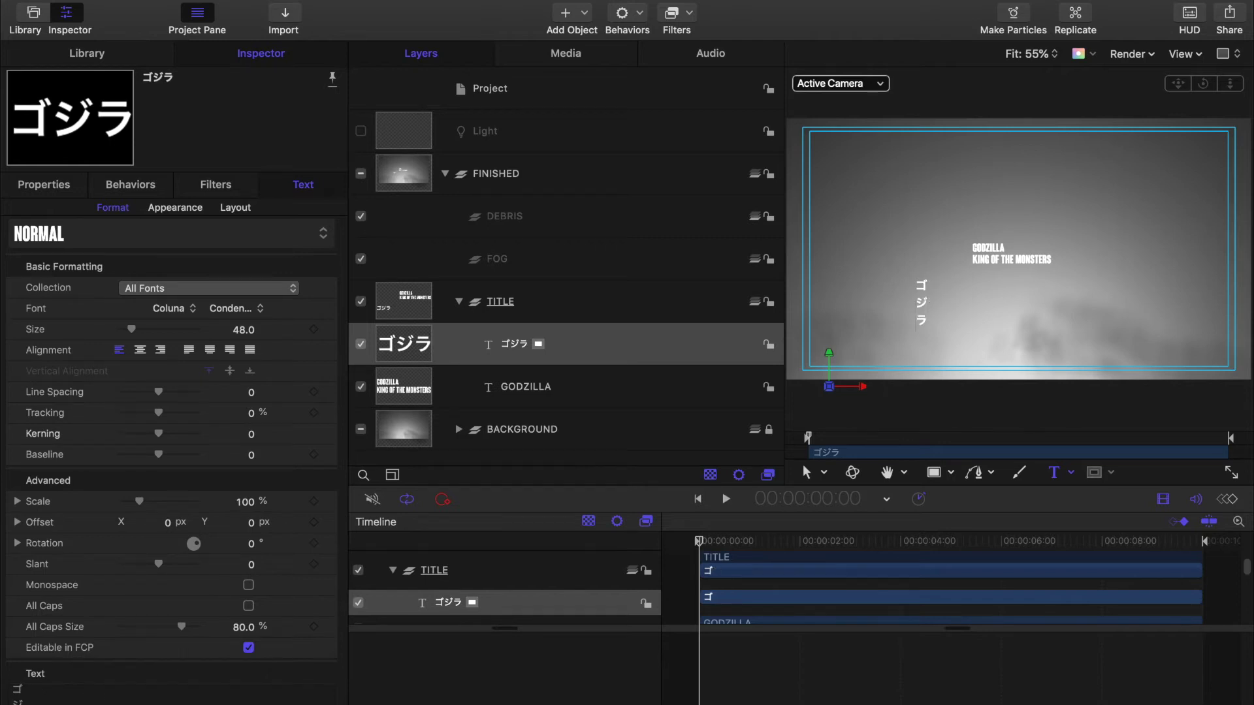
Center-align the English title text and set the size of its GODZILLA line to 450
{"action": "left_click", "coordinate": [408, 398]}
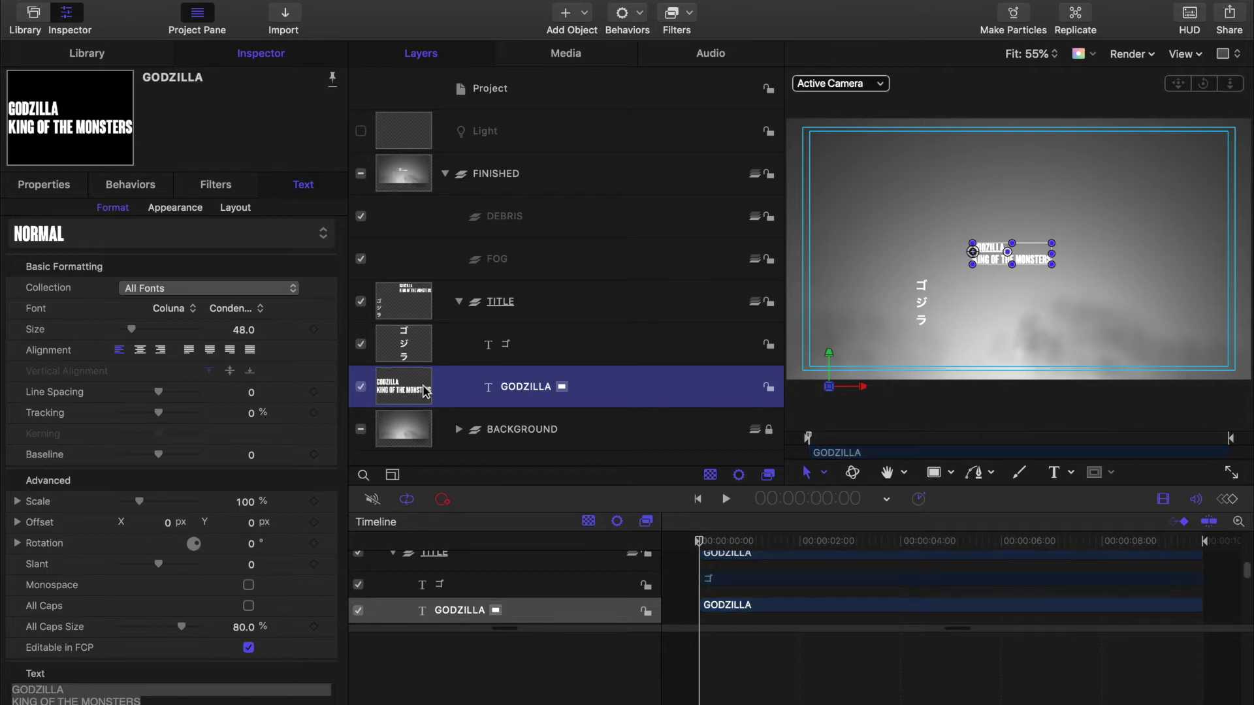
{"action": "left_click", "coordinate": [986, 250]}
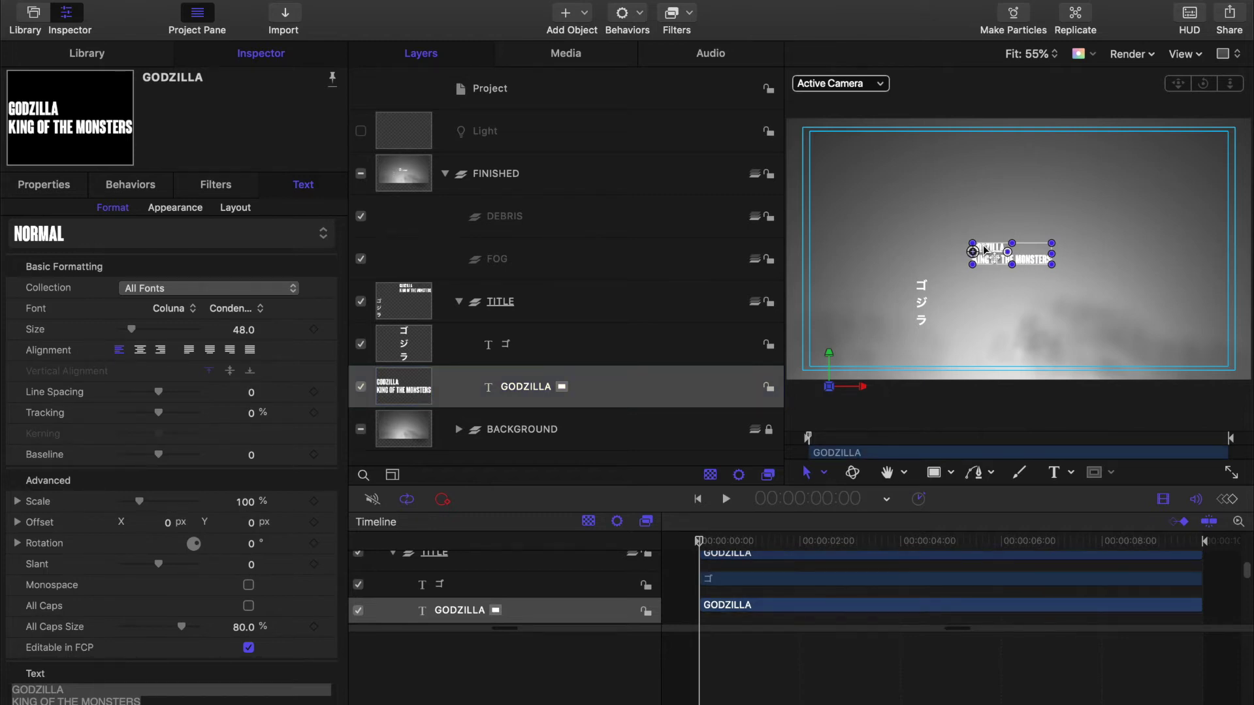
{"action": "double_click", "coordinate": [986, 250]}
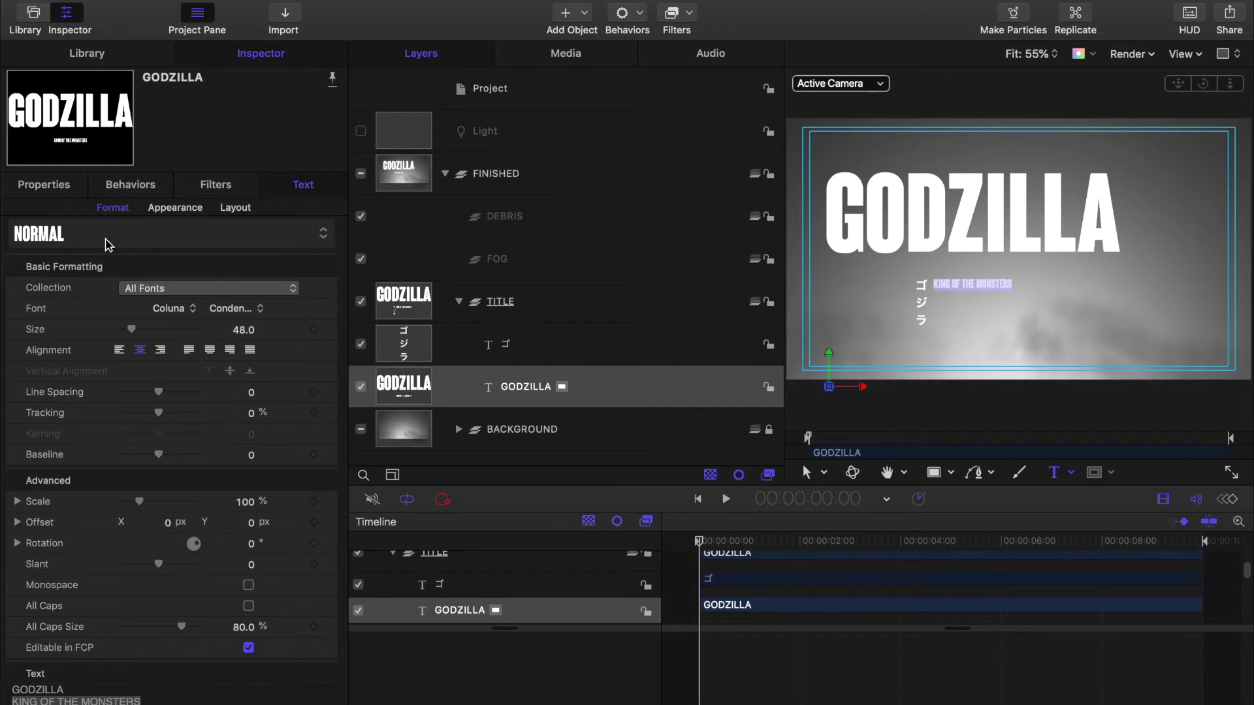
Set the line spacing of the title's GODZILLA line to -90 to bring the subtitle line closer beneath it
{"action": "left_click", "coordinate": [851, 219]}
{"action": "left_click", "coordinate": [829, 219]}
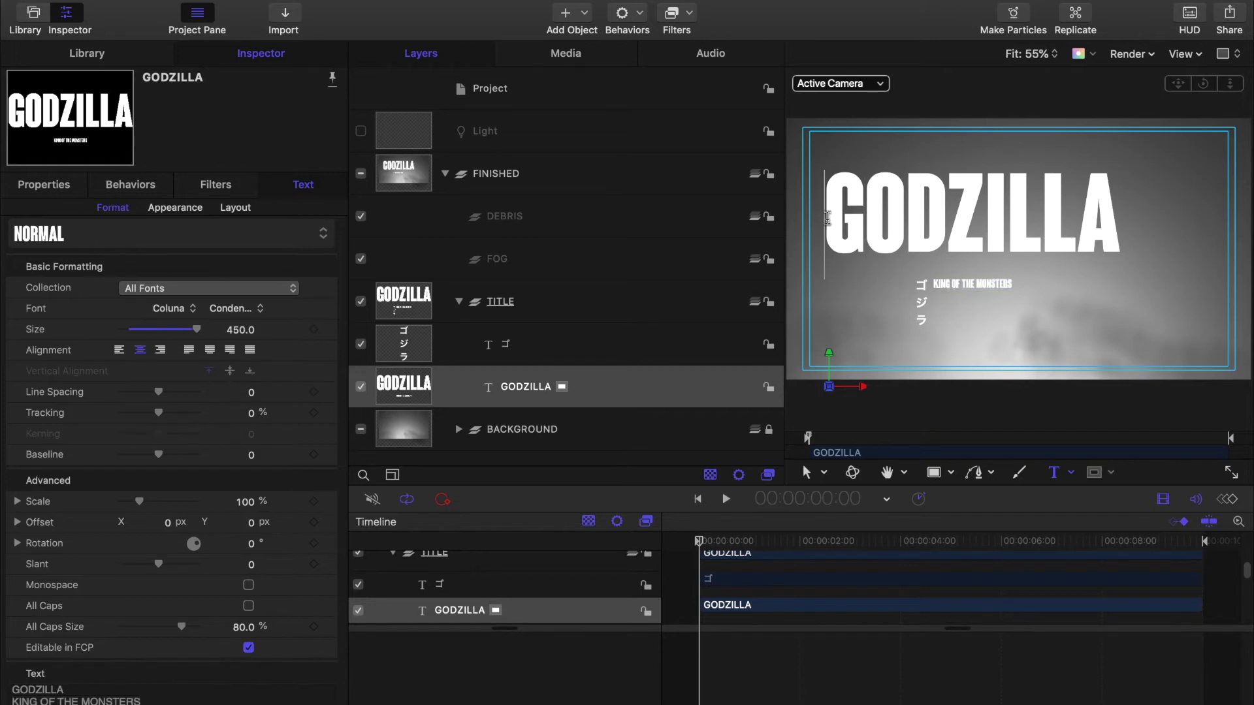
{"action": "left_click", "coordinate": [252, 394]}
{"action": "type", "text": "-90"}
{"action": "key", "text": "Return"}
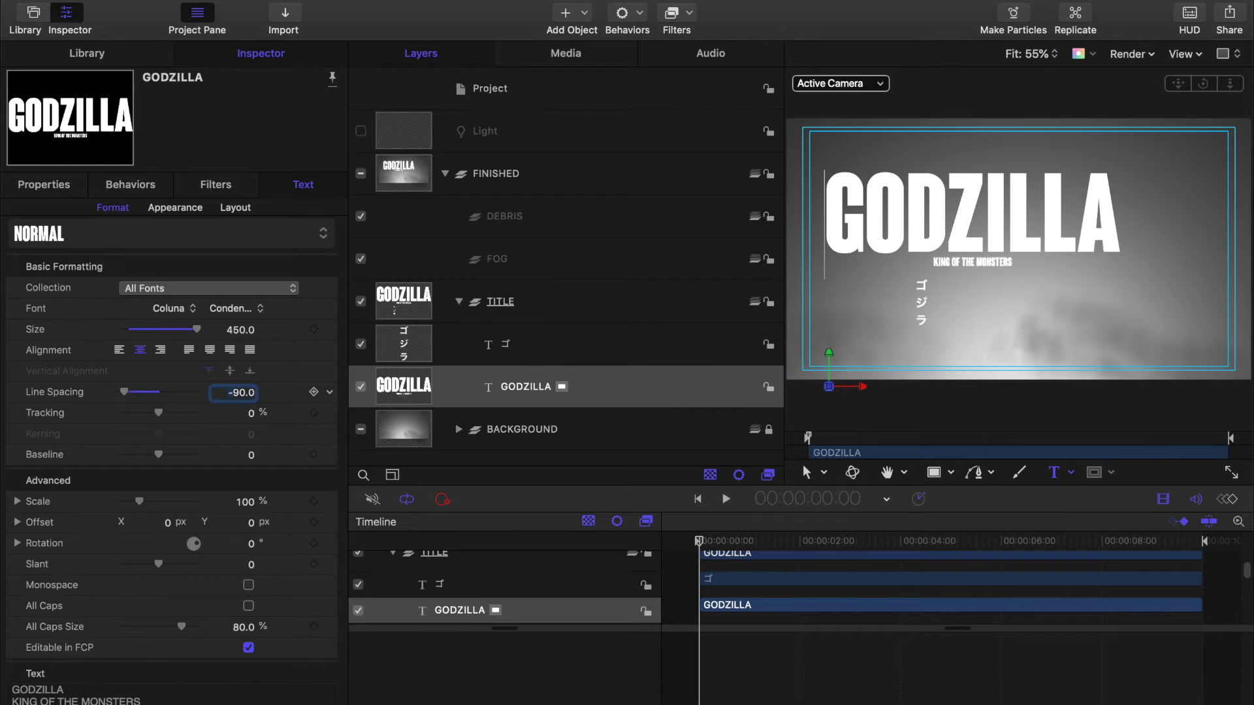
Reset the English title layer's position, then set its Y position to -75 px and its anchor point Y to 100 px
{"action": "left_click", "coordinate": [45, 186]}
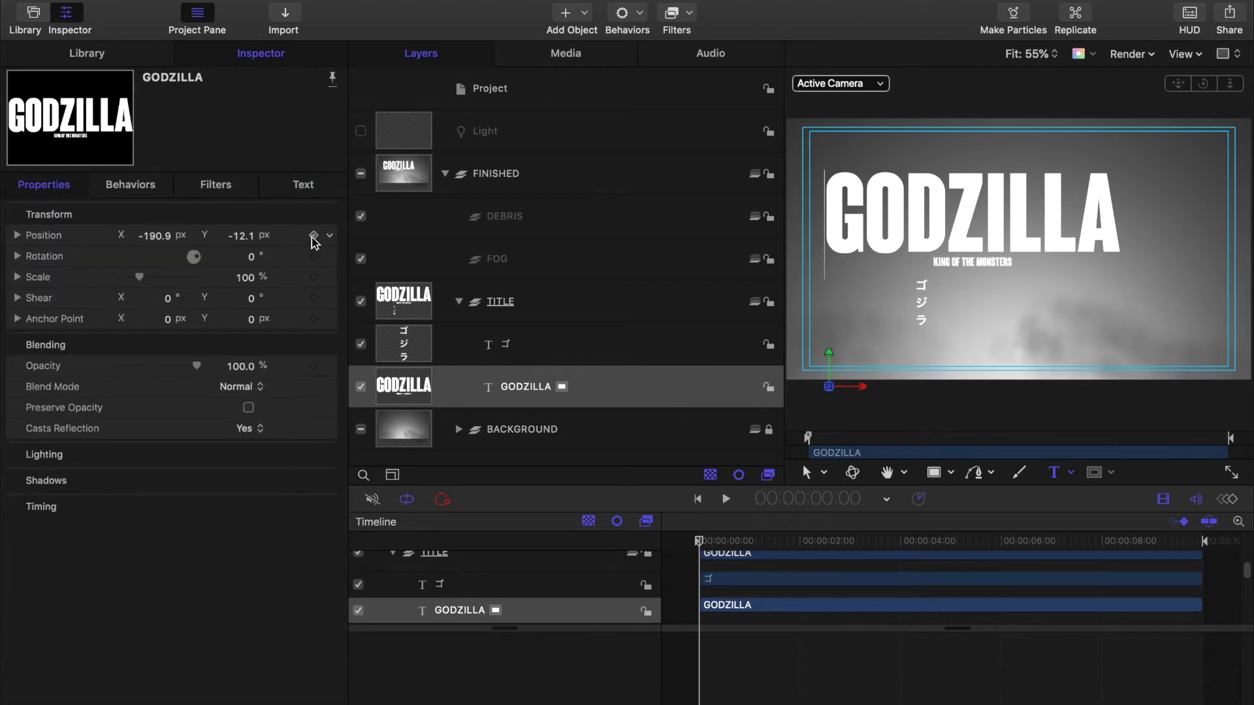
{"action": "left_click", "coordinate": [330, 238]}
{"action": "left_click", "coordinate": [361, 246]}
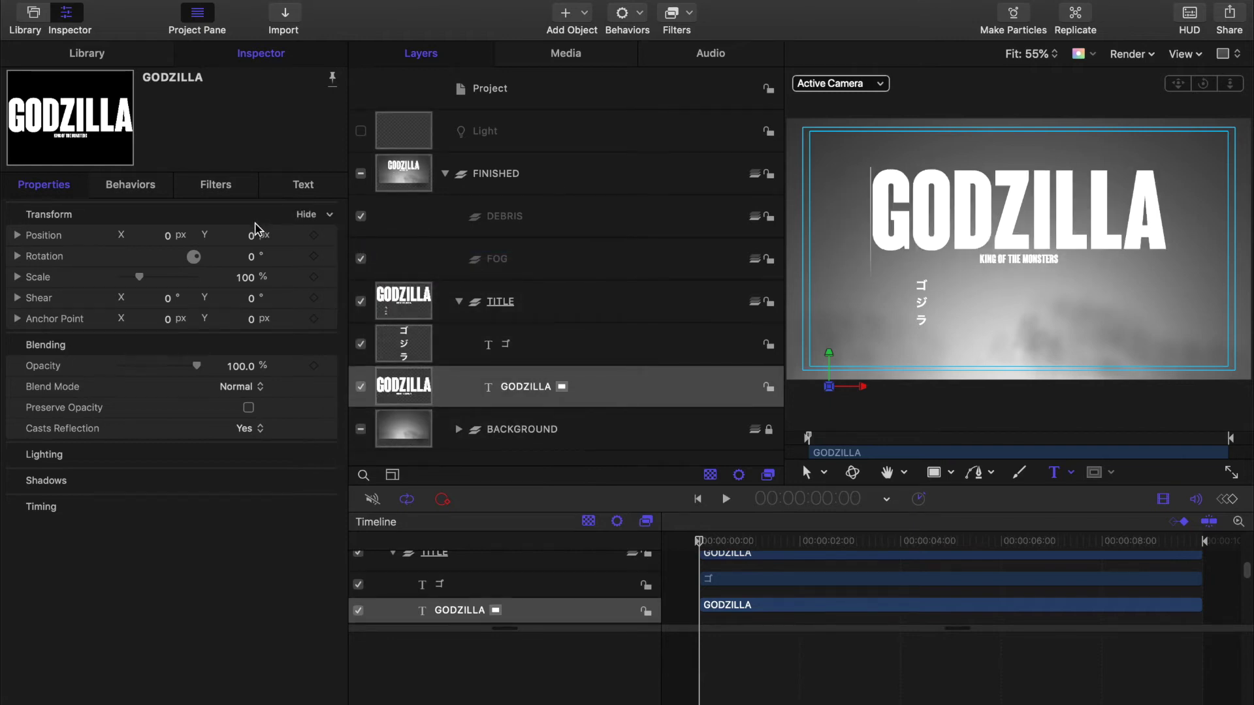
{"action": "left_click", "coordinate": [253, 237]}
{"action": "type", "text": "-75"}
{"action": "key", "text": "Return"}
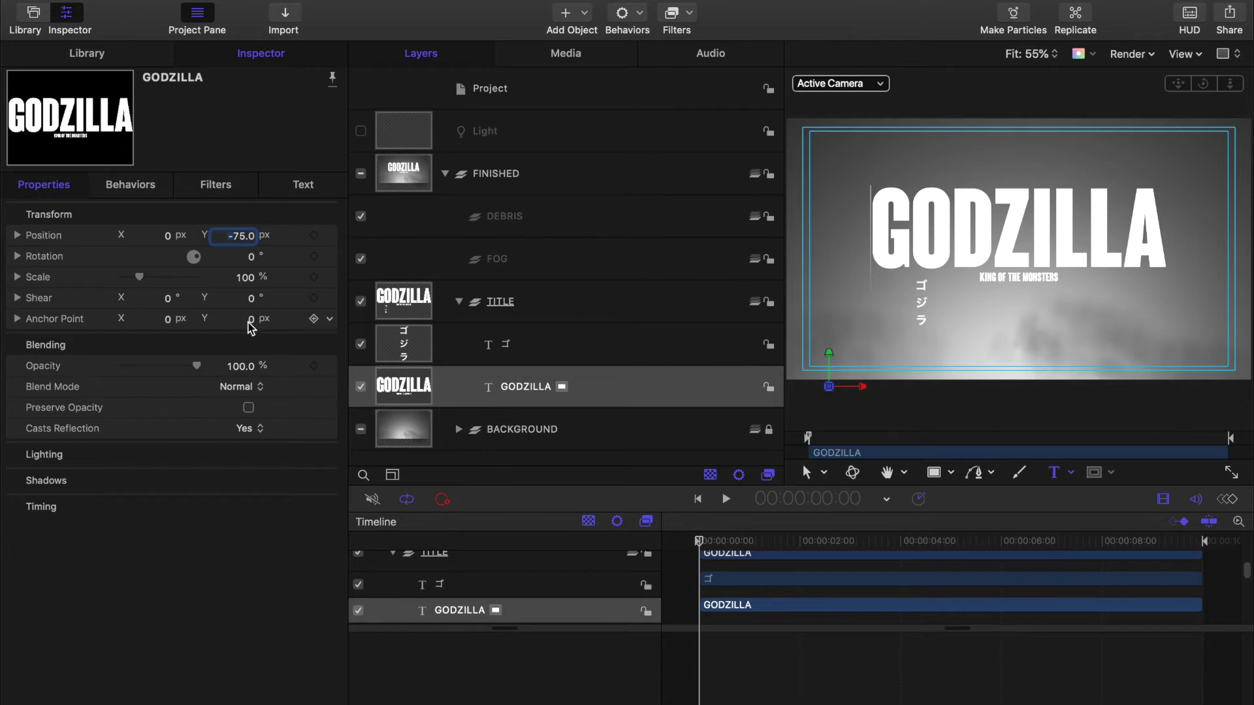
{"action": "left_click", "coordinate": [252, 321]}
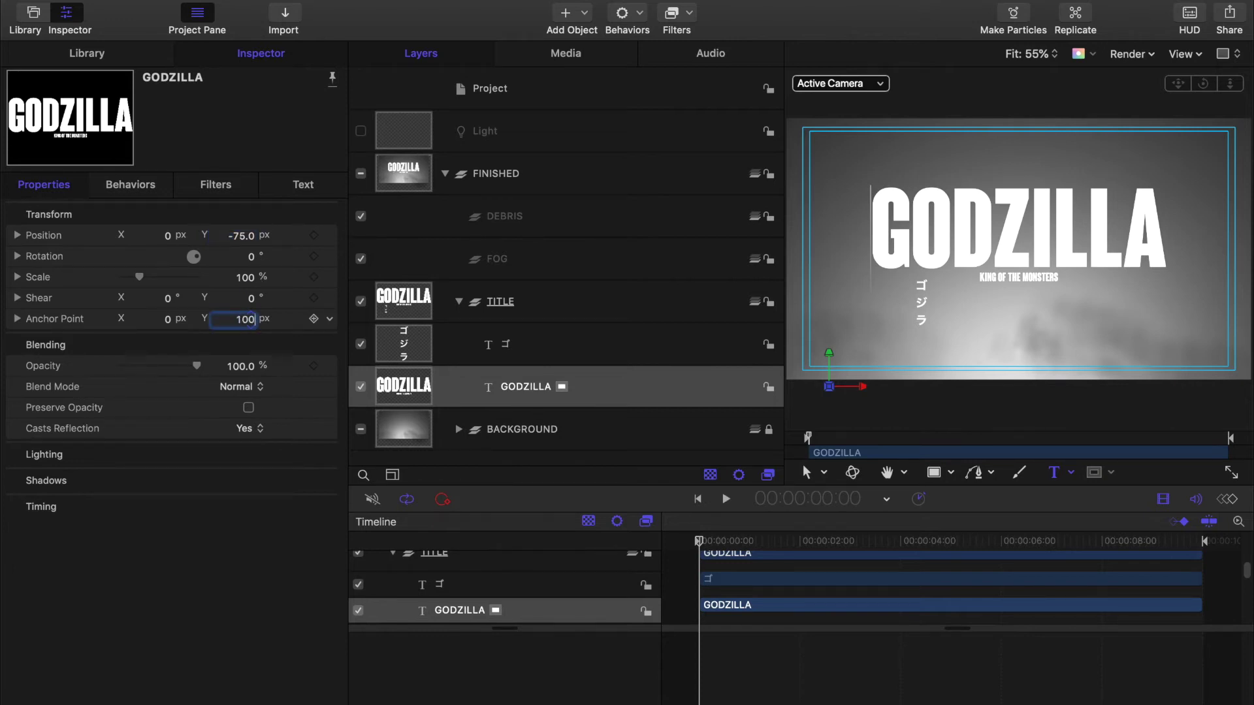
{"action": "key", "text": "Return"}
Change the font of the KING OF THE MONSTERS line to American Captain
{"action": "triple_click", "coordinate": [1041, 304]}
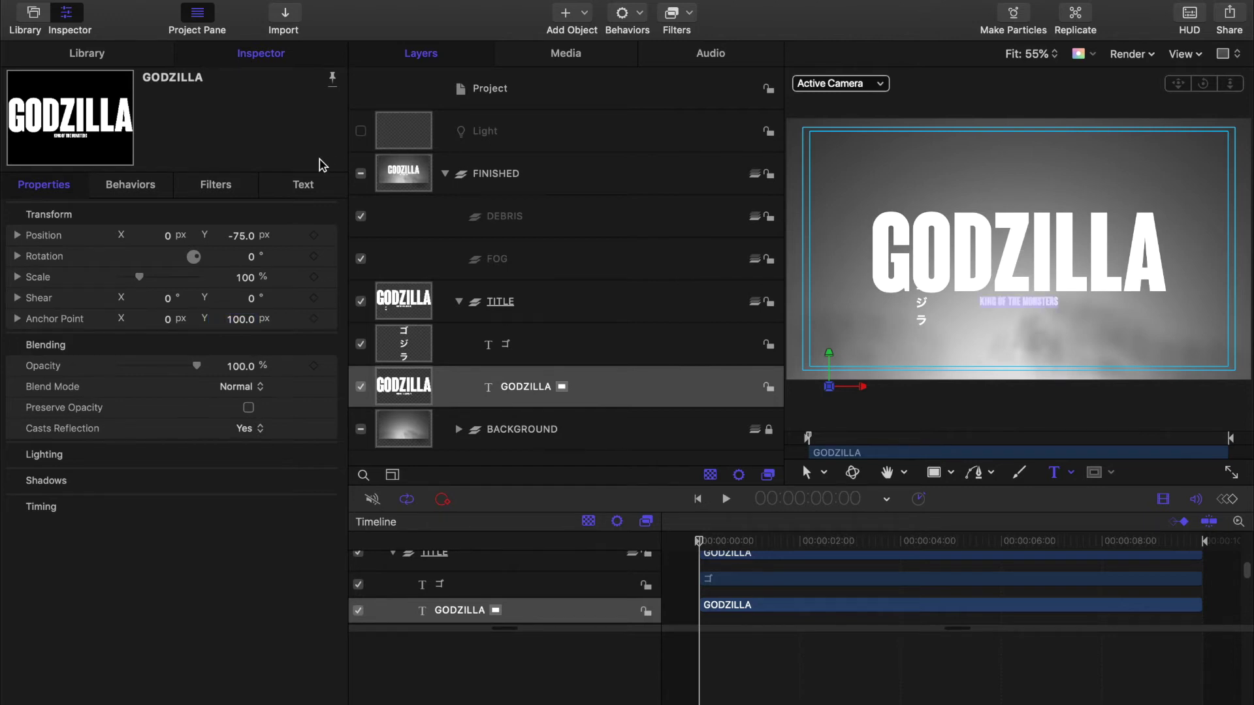
{"action": "left_click", "coordinate": [305, 188]}
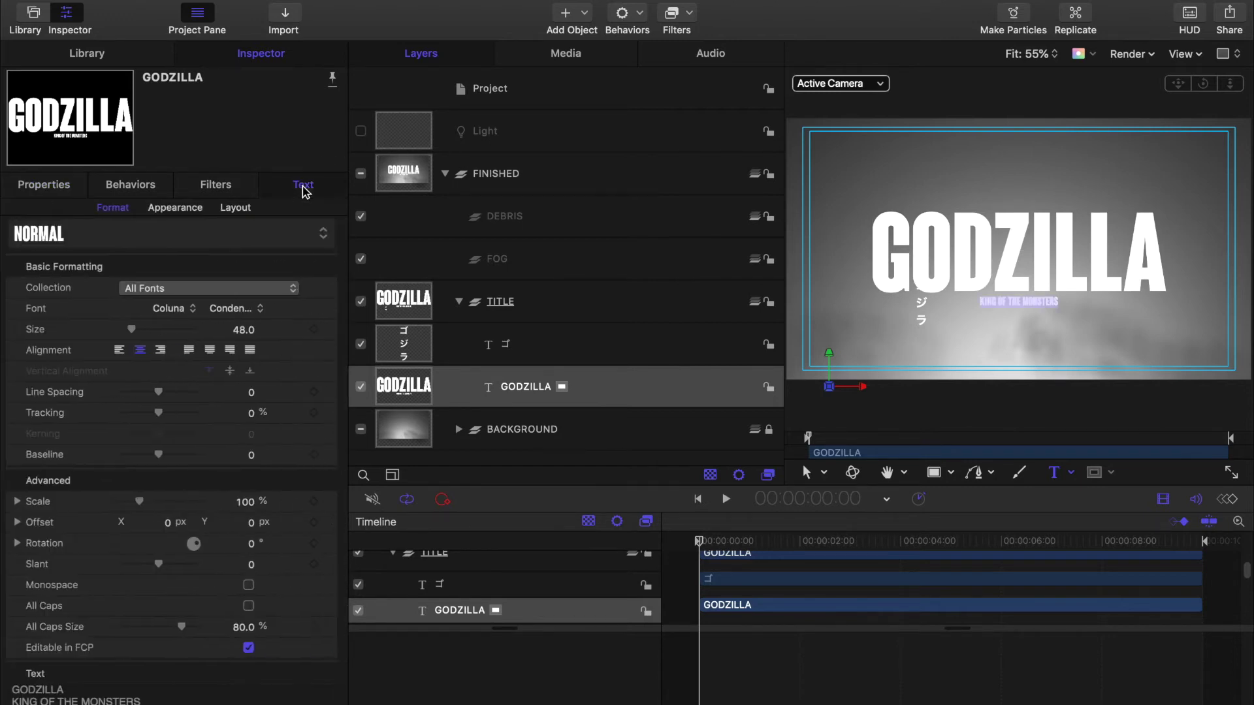
{"action": "left_click", "coordinate": [193, 312]}
{"action": "scroll", "coordinate": [193, 318], "scroll_direction": "up", "scroll_amount": 10}
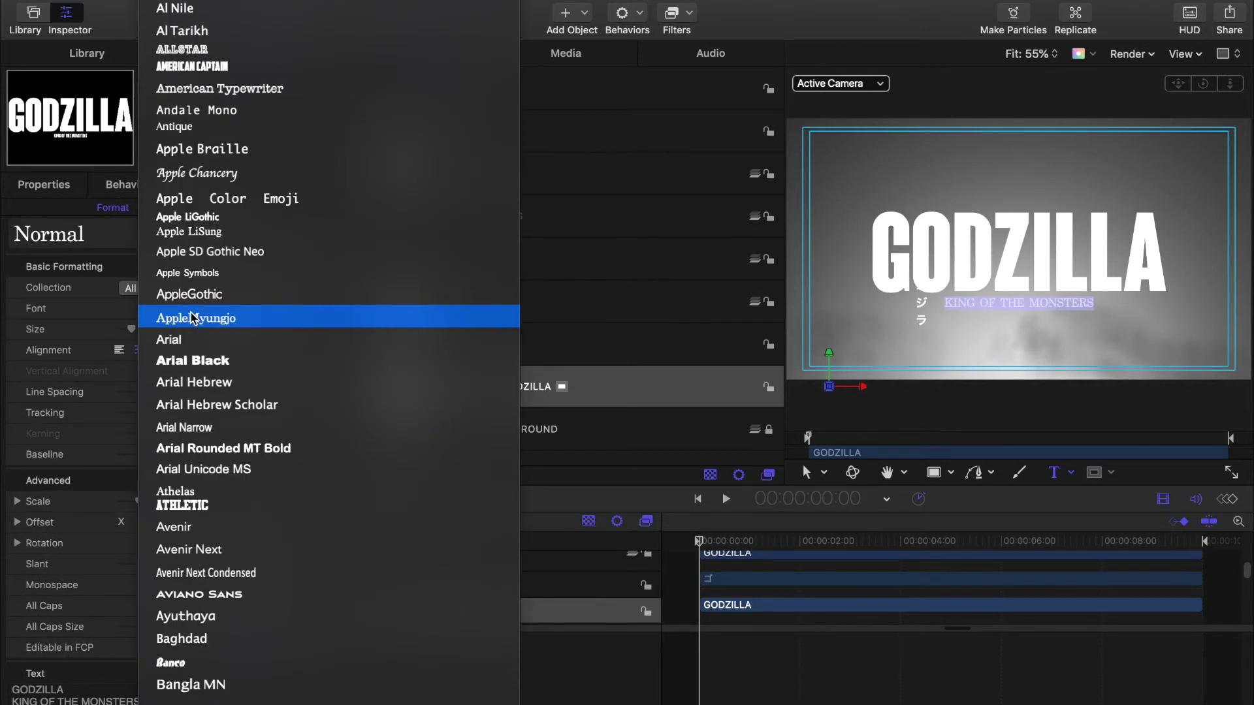
{"action": "left_click", "coordinate": [204, 67]}
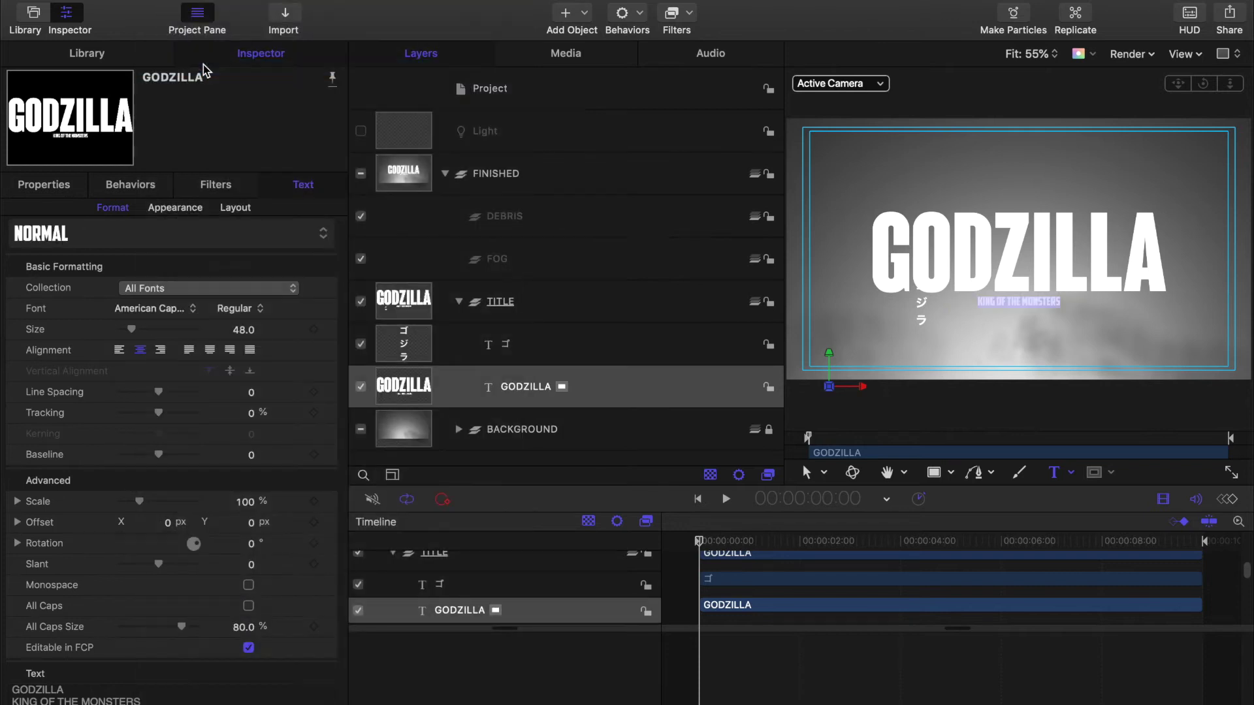
Set the KING OF THE MONSTERS line to size 160 with 3% tracking
{"action": "left_click", "coordinate": [243, 331]}
{"action": "type", "text": "160"}
{"action": "key", "text": "Return"}
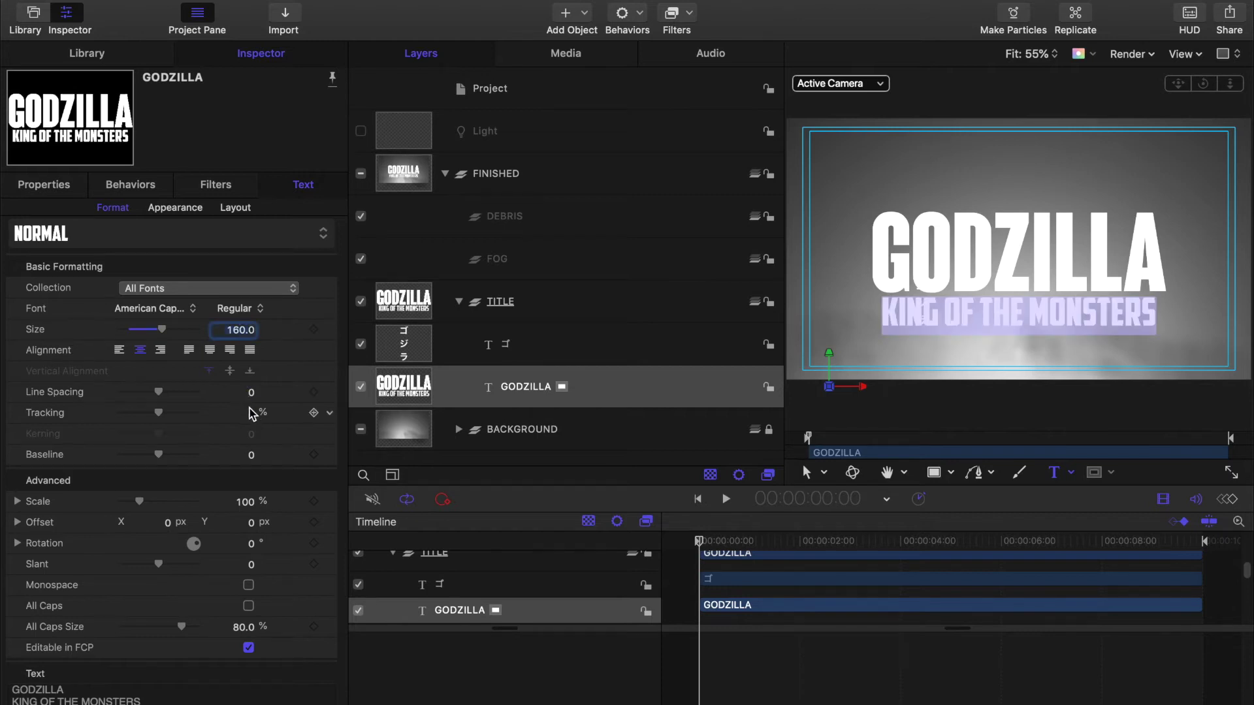
{"action": "left_click", "coordinate": [252, 414]}
{"action": "type", "text": "3."}
{"action": "key", "text": "Return"}
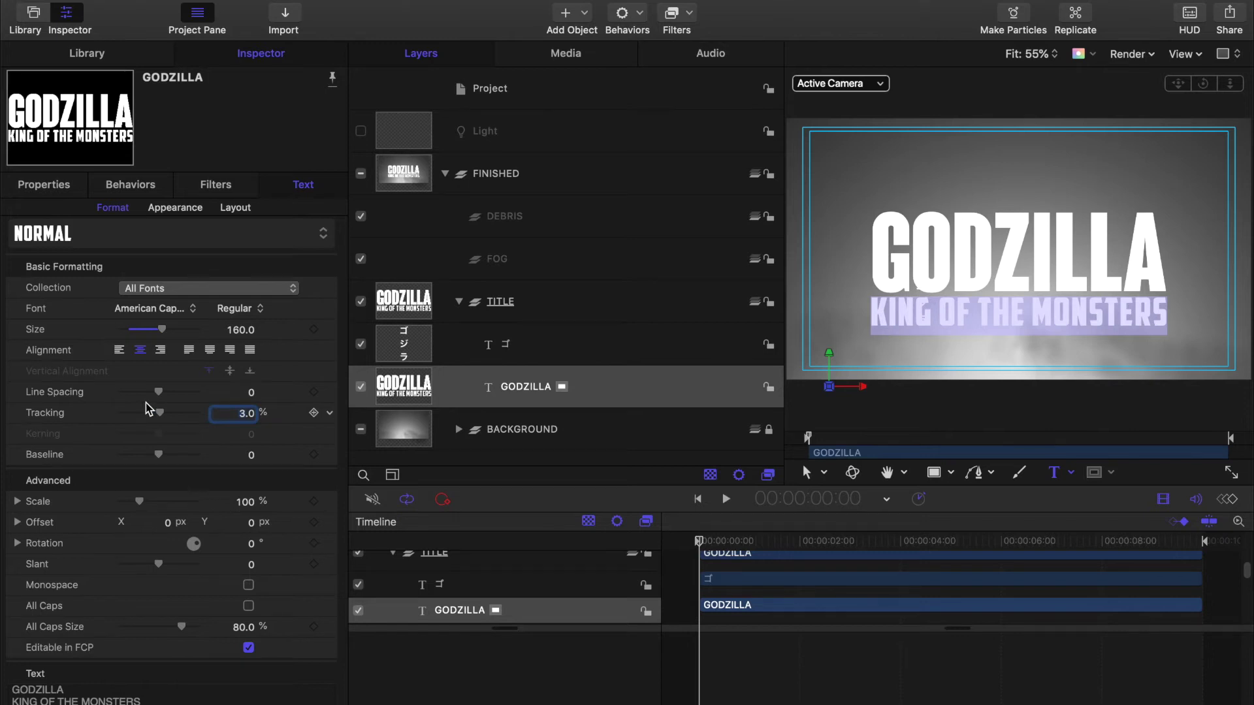
Squash the KING OF THE MONSTERS line by setting its Y scale to 50%
{"action": "left_click", "coordinate": [17, 501]}
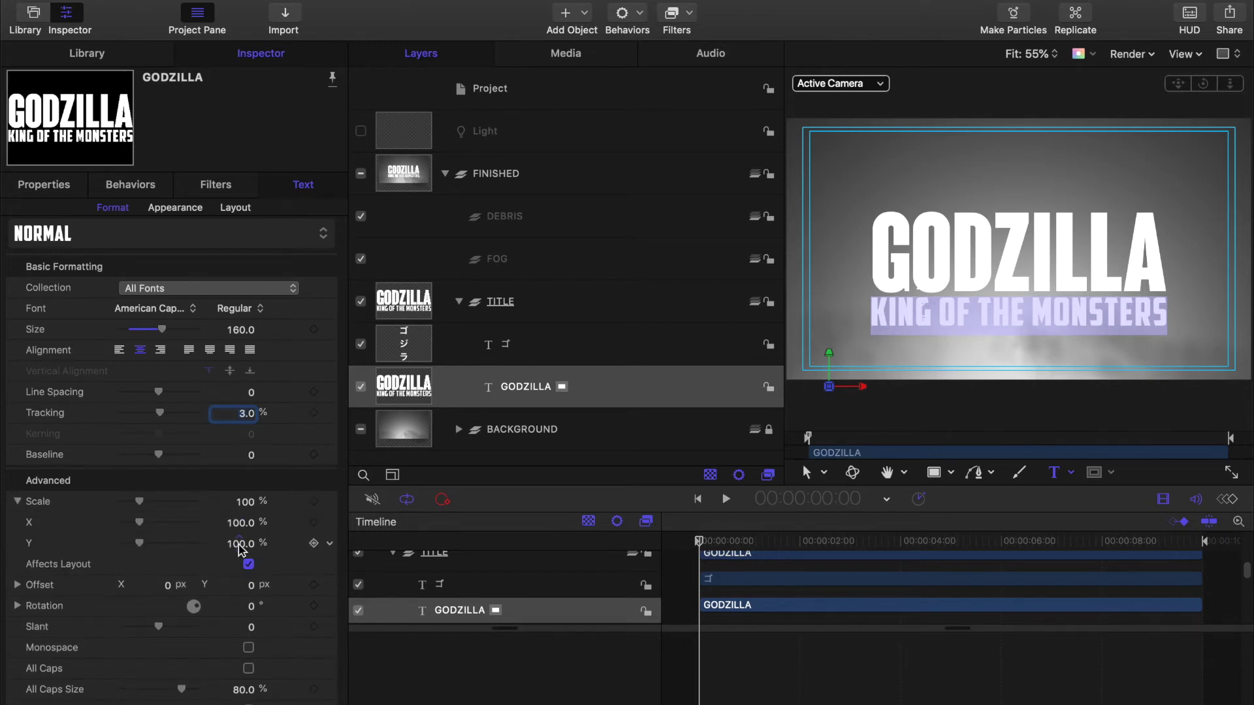
{"action": "type", "text": "50"}
{"action": "key", "text": "Return"}
{"action": "key", "text": "super+z"}
{"action": "left_click", "coordinate": [241, 544]}
{"action": "type", "text": "50"}
{"action": "key", "text": "Return"}
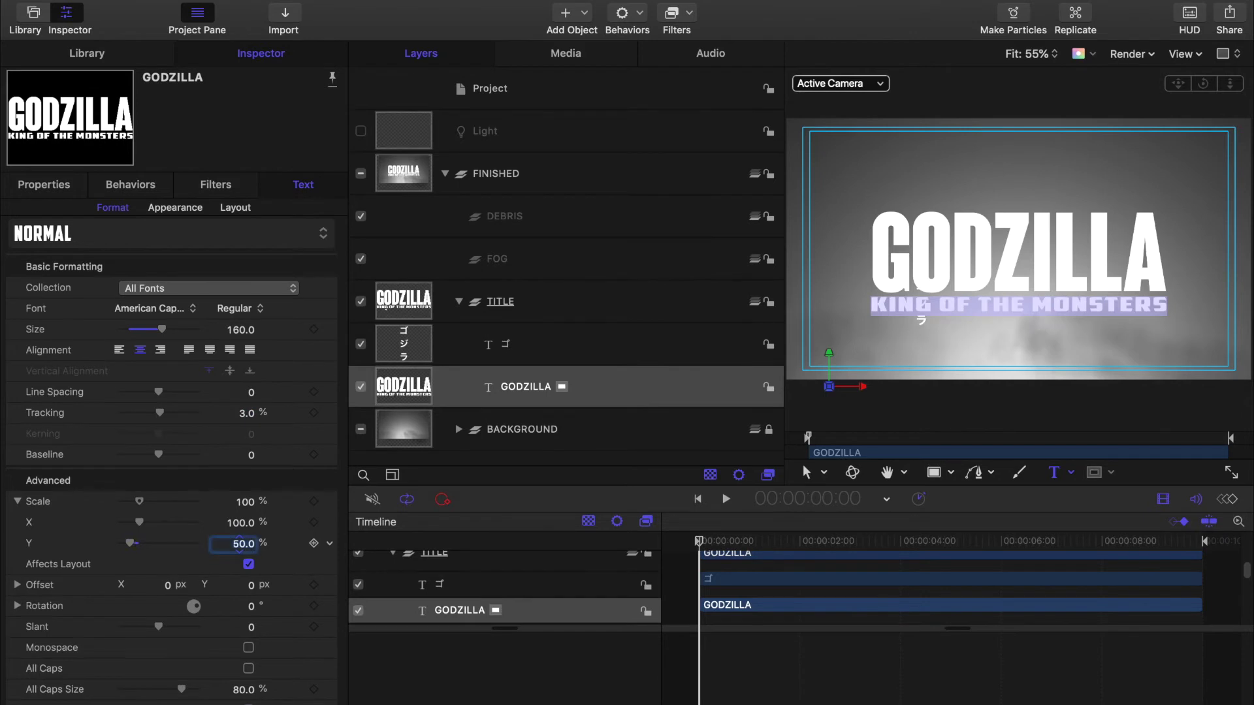
Change the face color of both lines of the English title text to Turquoise
{"action": "left_click", "coordinate": [174, 209]}
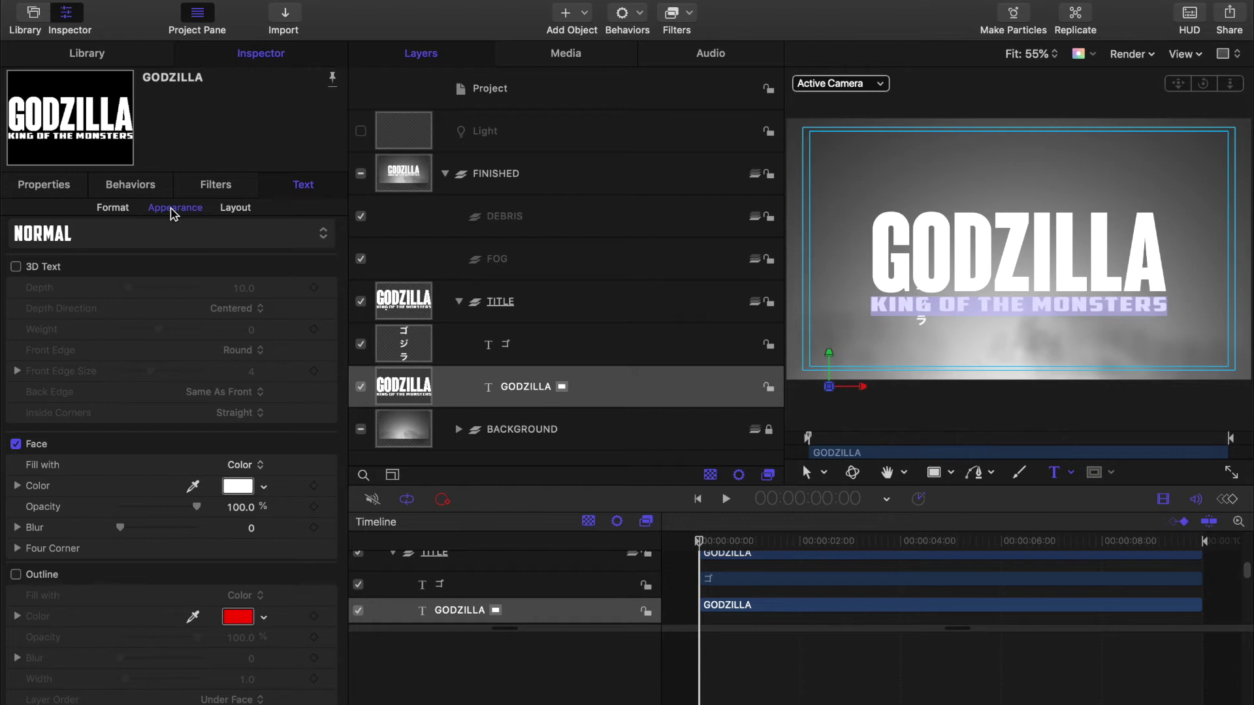
{"action": "left_click", "coordinate": [526, 387]}
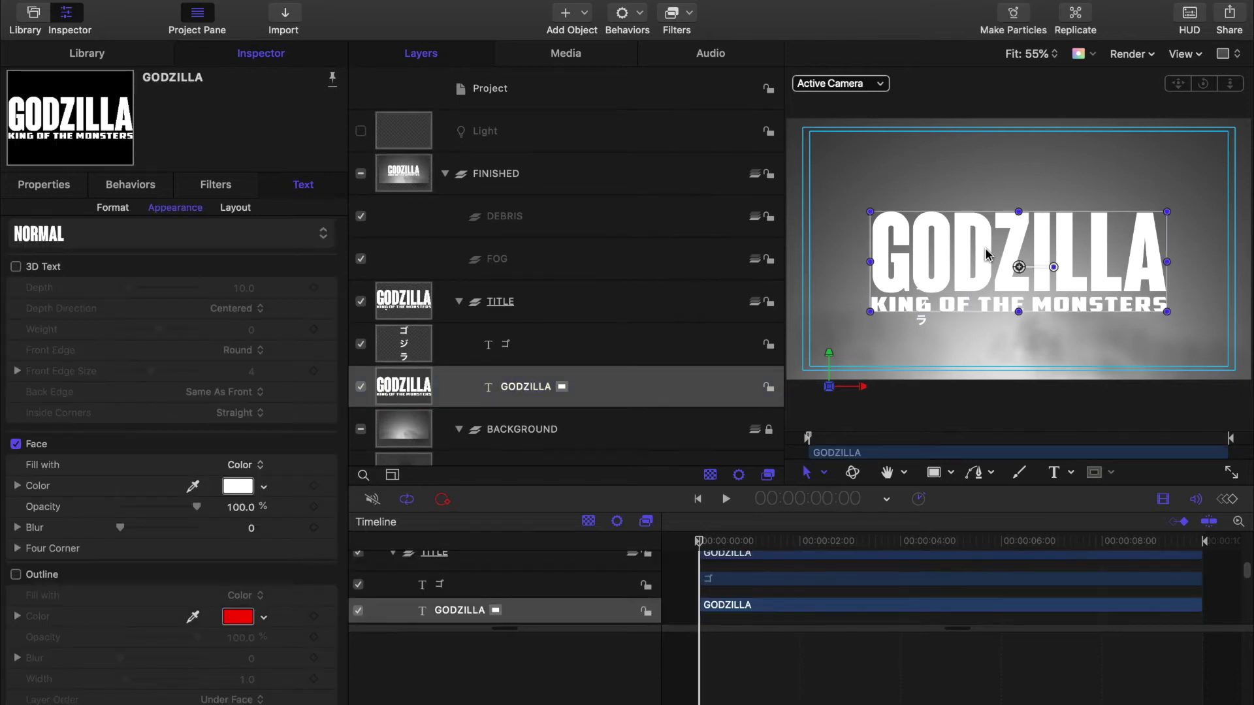
{"action": "double_click", "coordinate": [986, 250]}
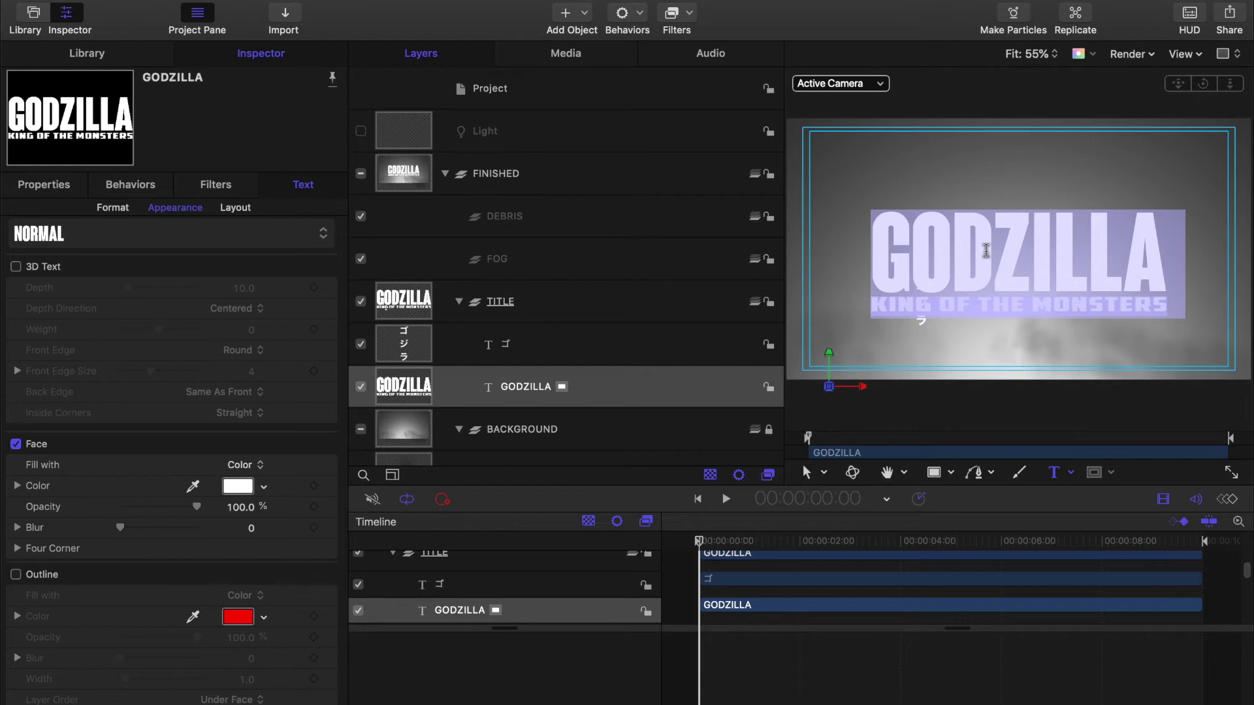
{"action": "left_click", "coordinate": [234, 491]}
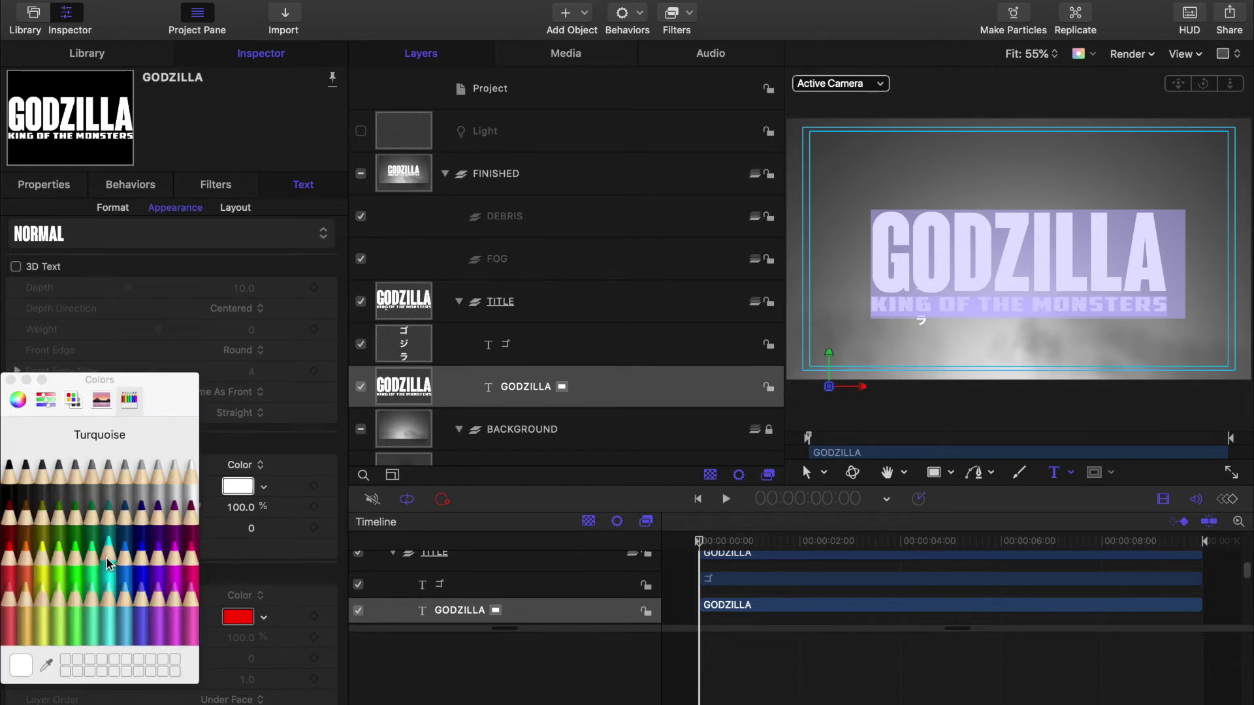
{"action": "left_click", "coordinate": [109, 563]}
{"action": "left_click", "coordinate": [10, 379]}
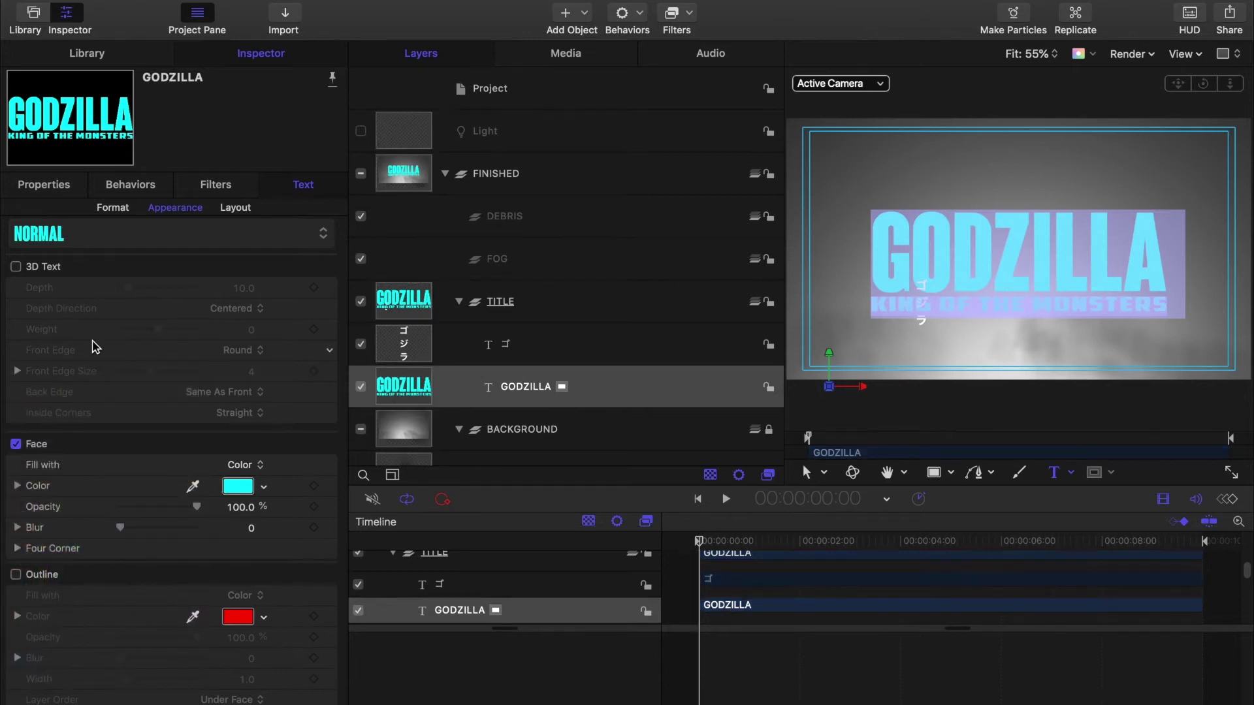
Format the Japanese ゴジラ text in the Meloriac font, center-aligned, at size 300 with line spacing -100
{"action": "left_click", "coordinate": [410, 333]}
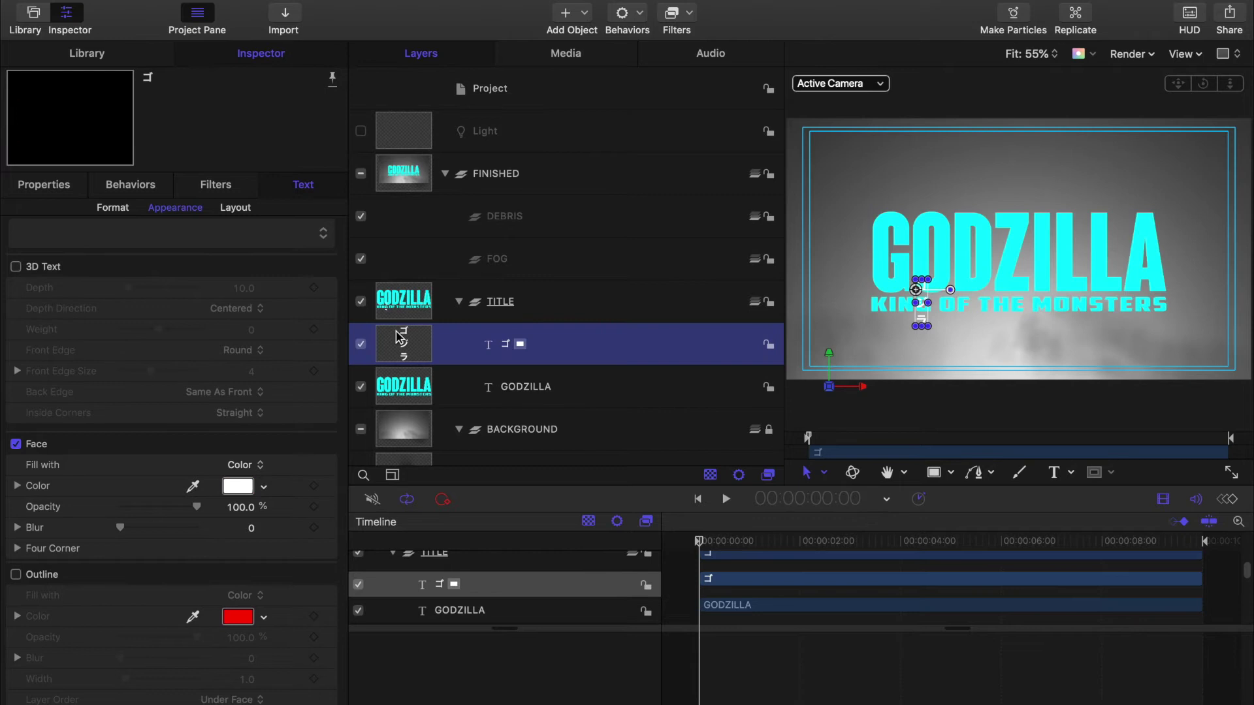
{"action": "left_click", "coordinate": [122, 207]}
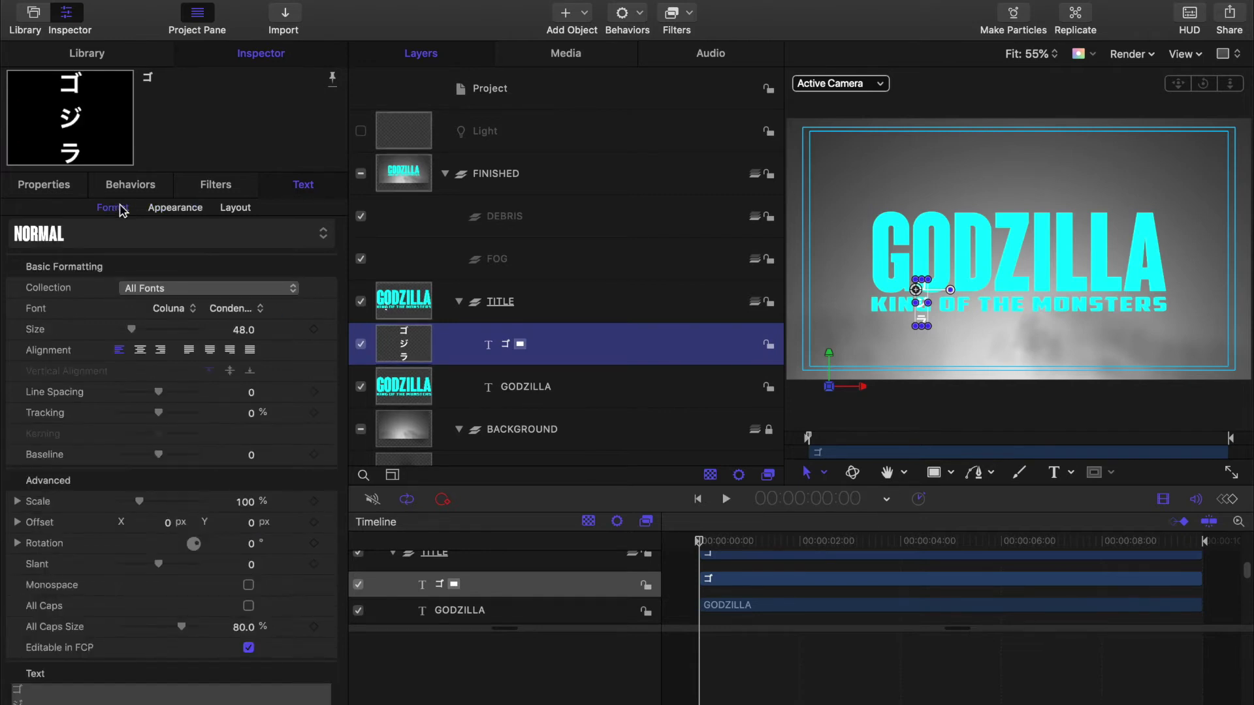
{"action": "left_click", "coordinate": [191, 309]}
{"action": "scroll", "coordinate": [230, 601], "scroll_direction": "down", "scroll_amount": 4}
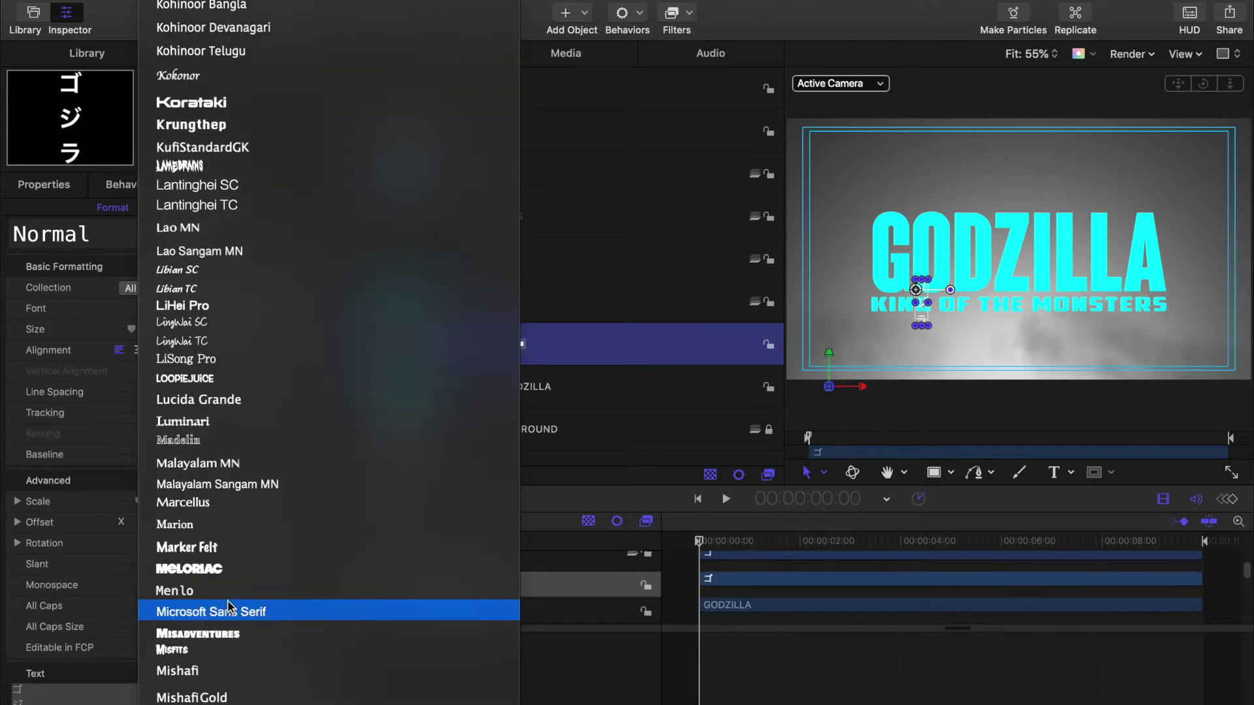
{"action": "left_click", "coordinate": [208, 556]}
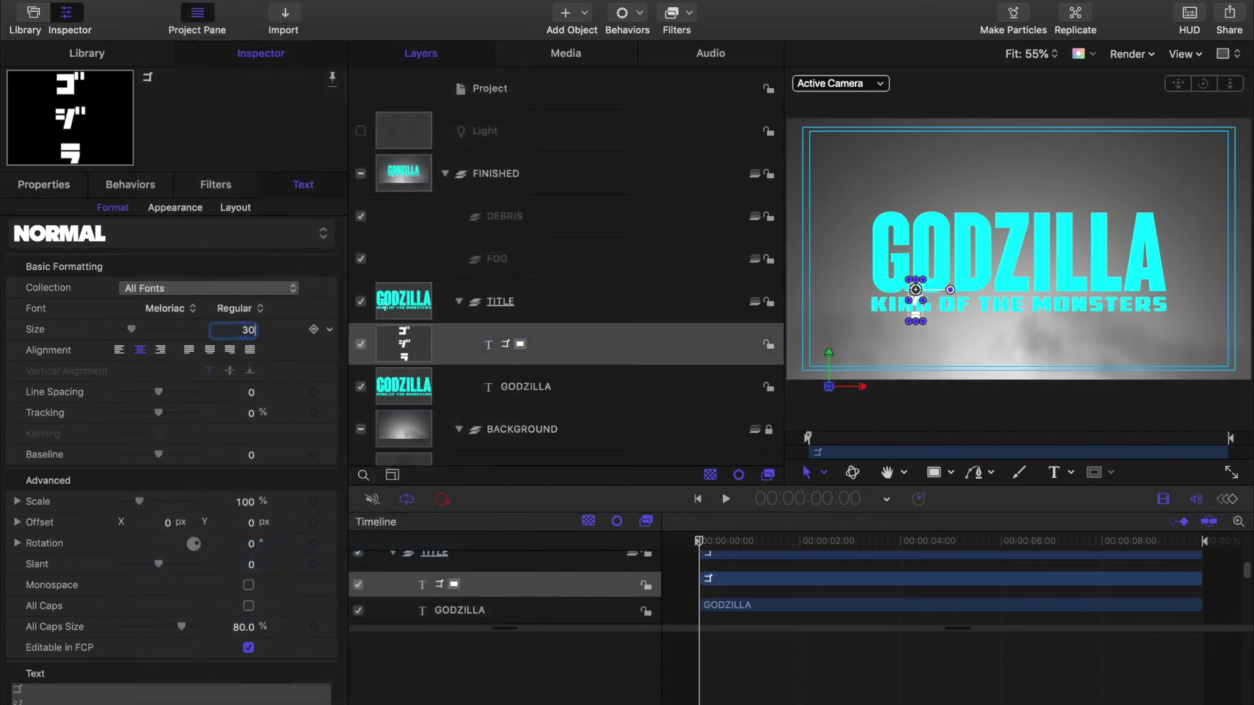
{"action": "left_click", "coordinate": [252, 392]}
{"action": "type", "text": "-100"}
{"action": "key", "text": "Return"}
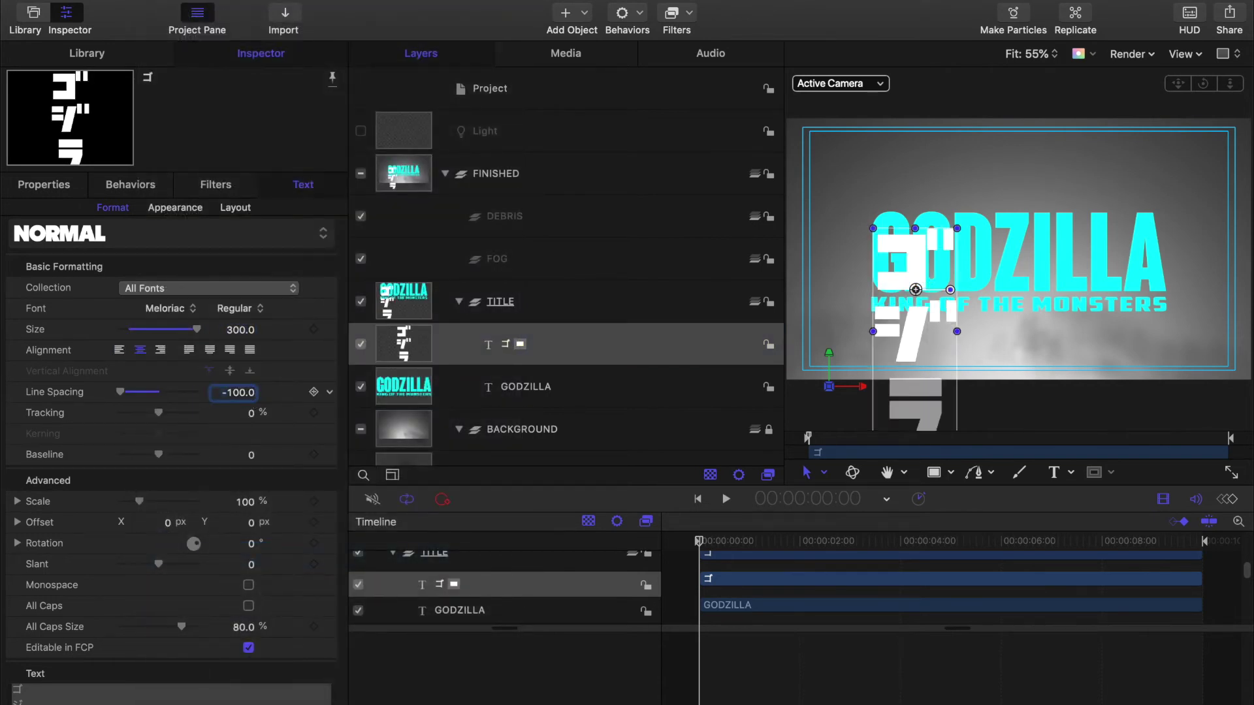
Color the face of the ゴジラ text teal and darken it to a very deep, nearly black teal
{"action": "left_click", "coordinate": [175, 208]}
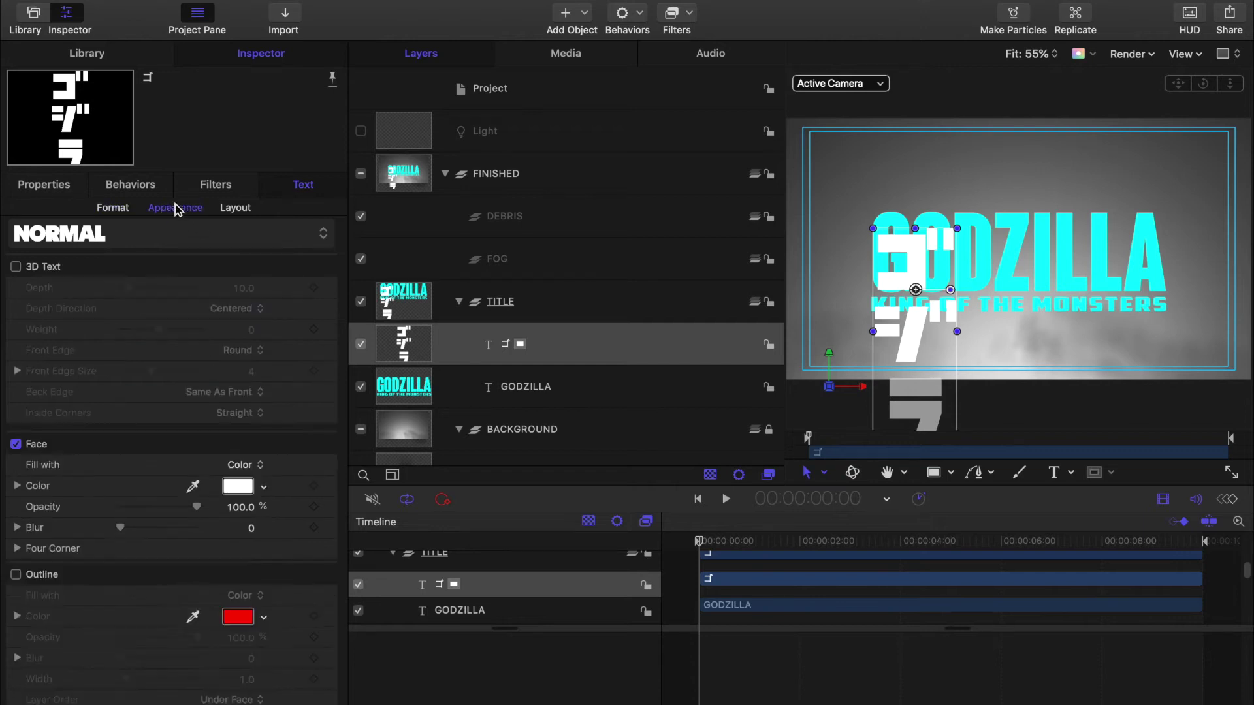
{"action": "left_click", "coordinate": [239, 487]}
{"action": "left_click", "coordinate": [108, 575]}
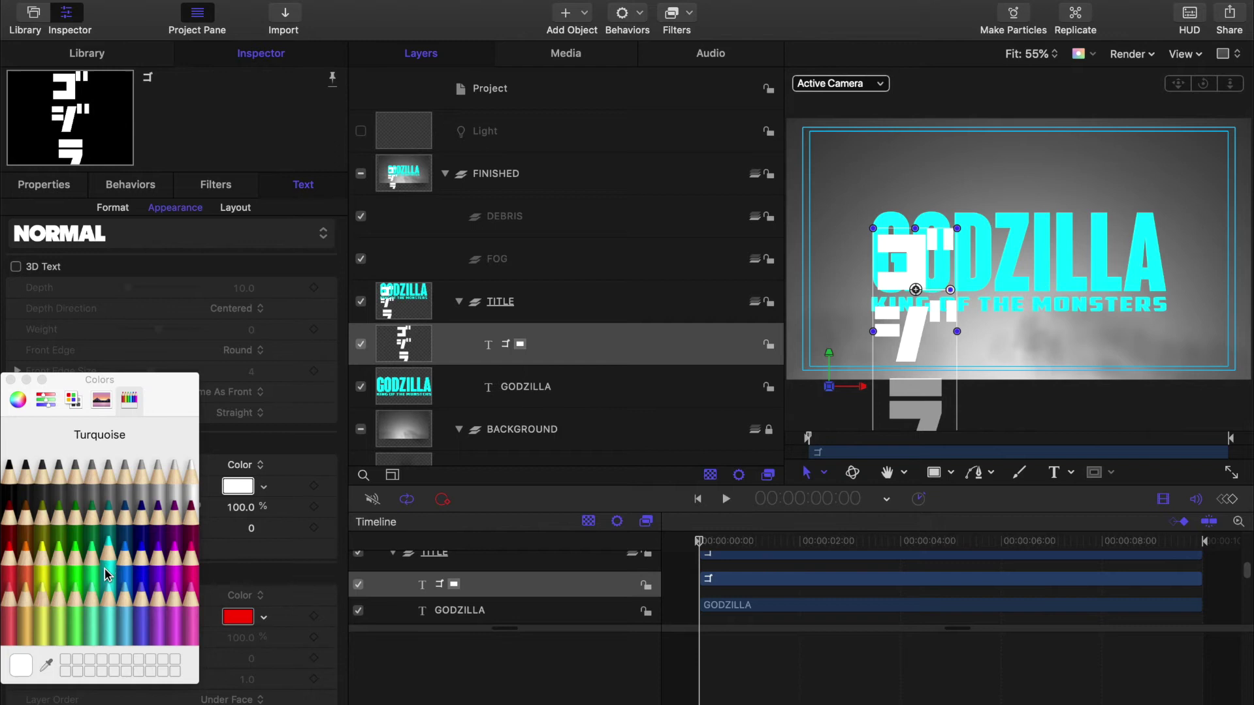
{"action": "left_click", "coordinate": [108, 570]}
{"action": "left_click", "coordinate": [108, 520]}
{"action": "left_click", "coordinate": [19, 401]}
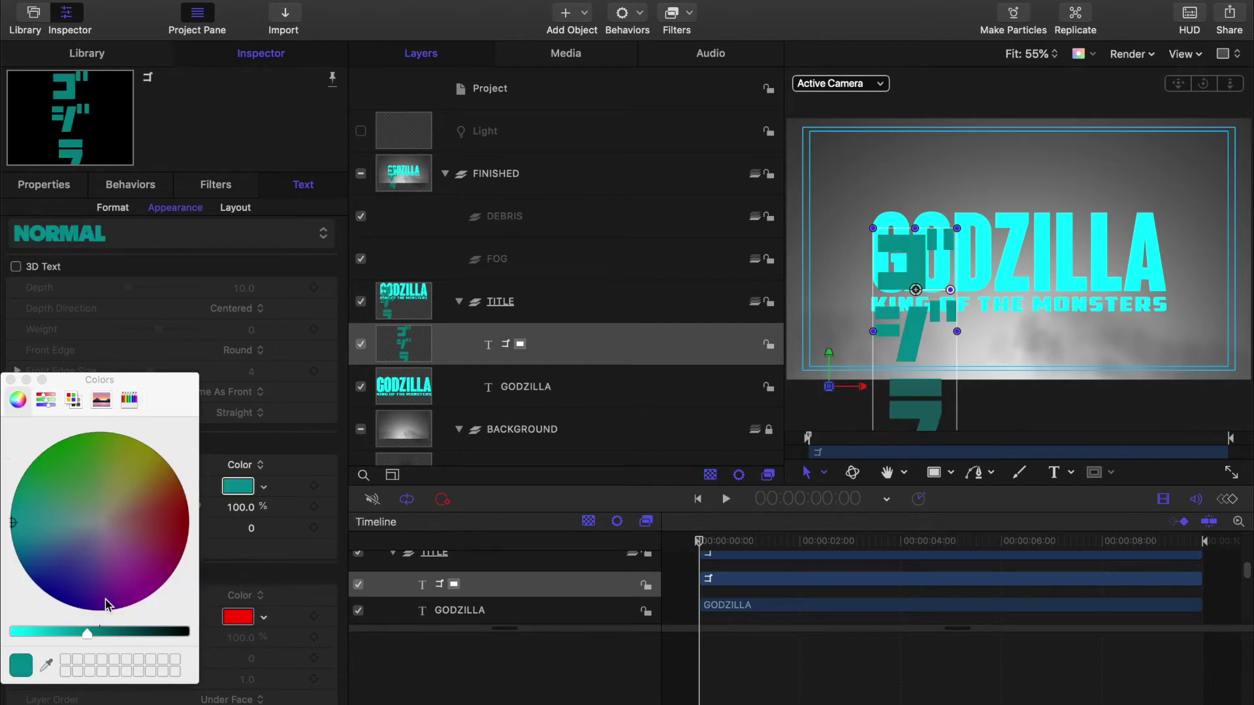
{"action": "left_click_drag", "start_coordinate": [88, 637], "coordinate": [155, 643]}
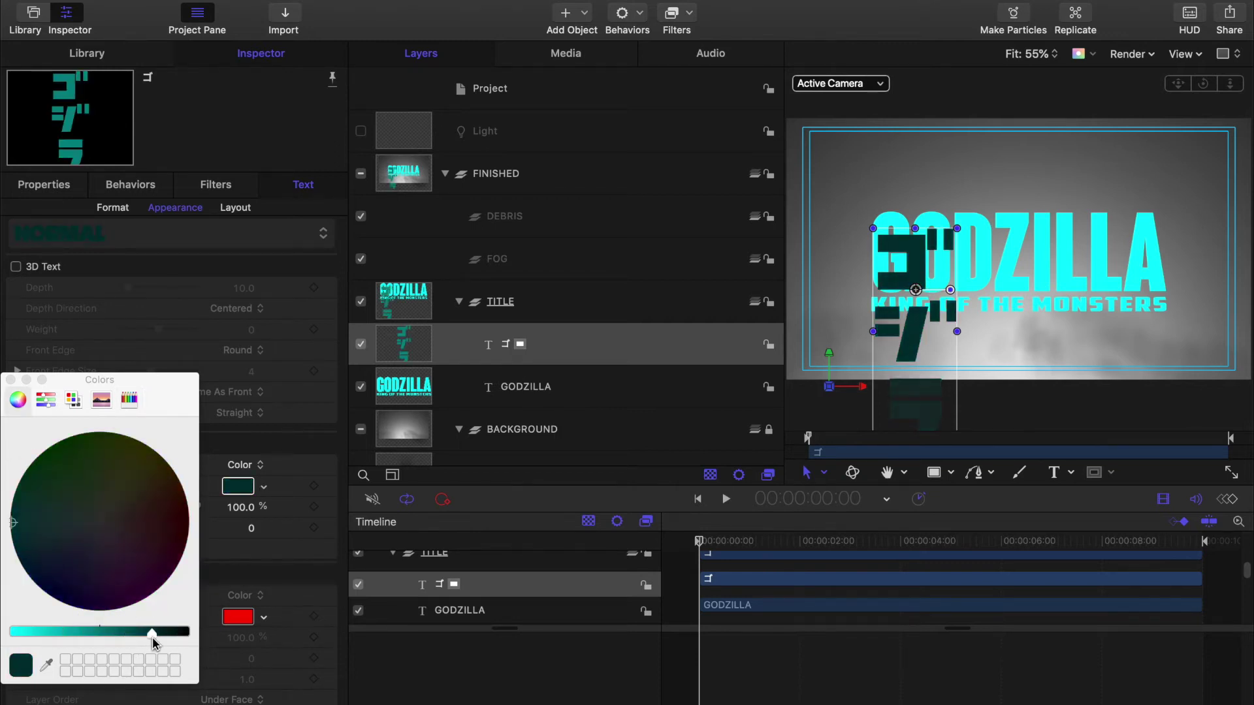
{"action": "left_click", "coordinate": [10, 380]}
Reset the ゴジラ layer's transform, then set its X position to -15 px and its anchor point Y to -175 px
{"action": "left_click", "coordinate": [43, 185]}
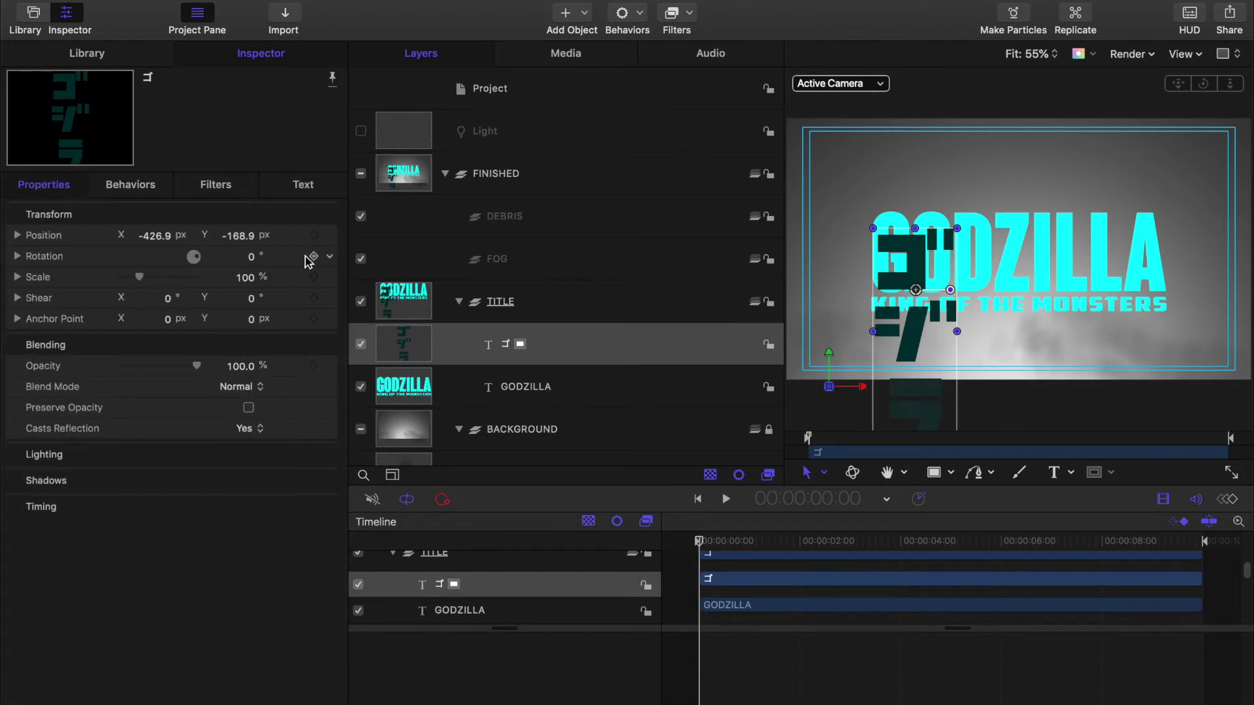
{"action": "left_click", "coordinate": [331, 216]}
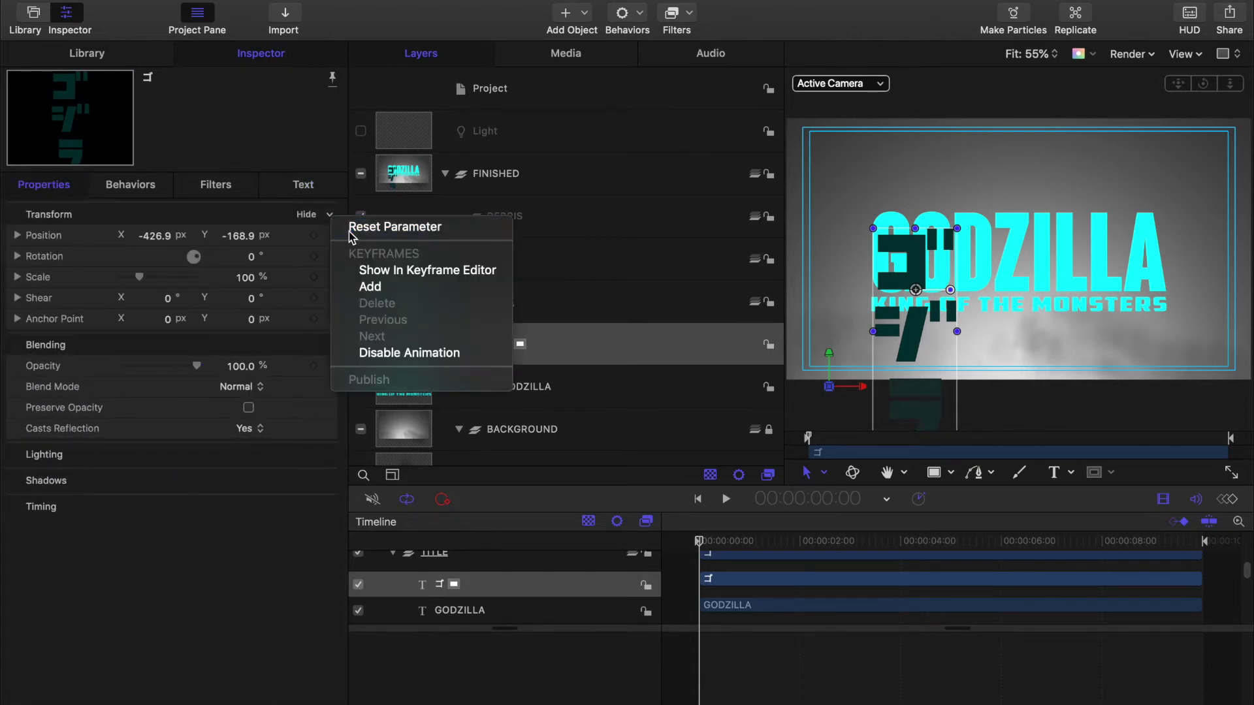
{"action": "left_click", "coordinate": [350, 228]}
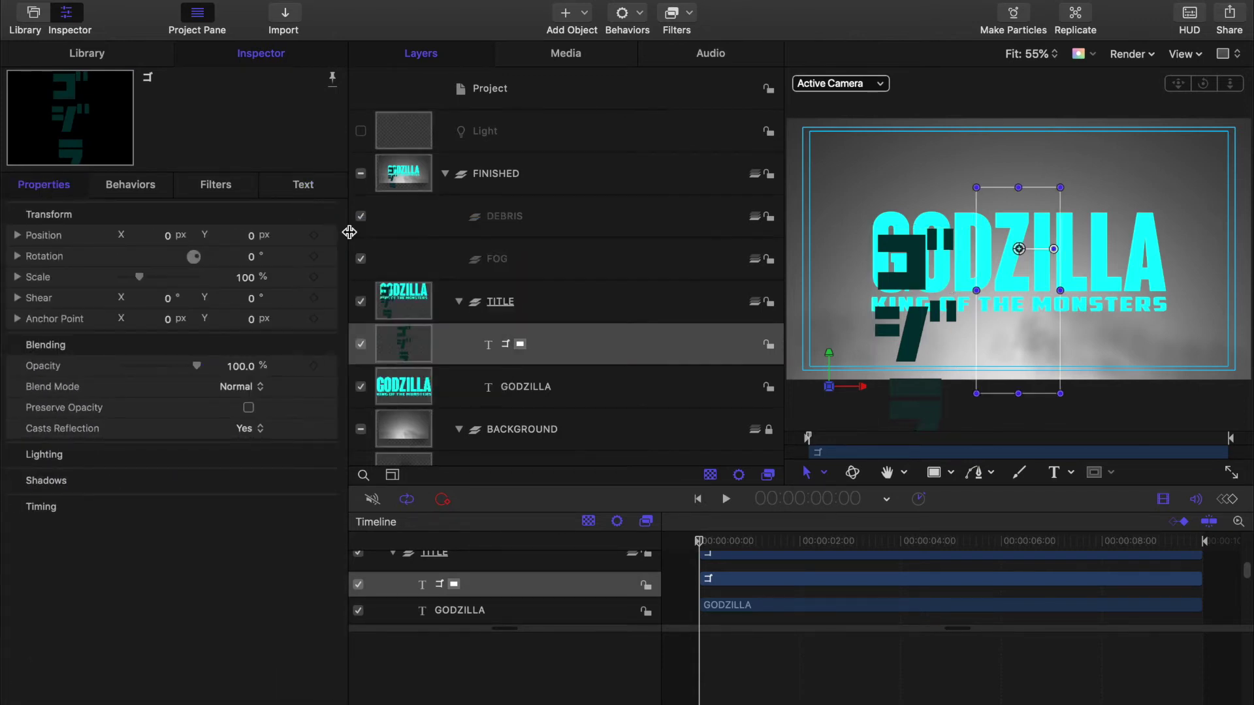
{"action": "left_click", "coordinate": [171, 239]}
{"action": "type", "text": "-15"}
{"action": "key", "text": "Return"}
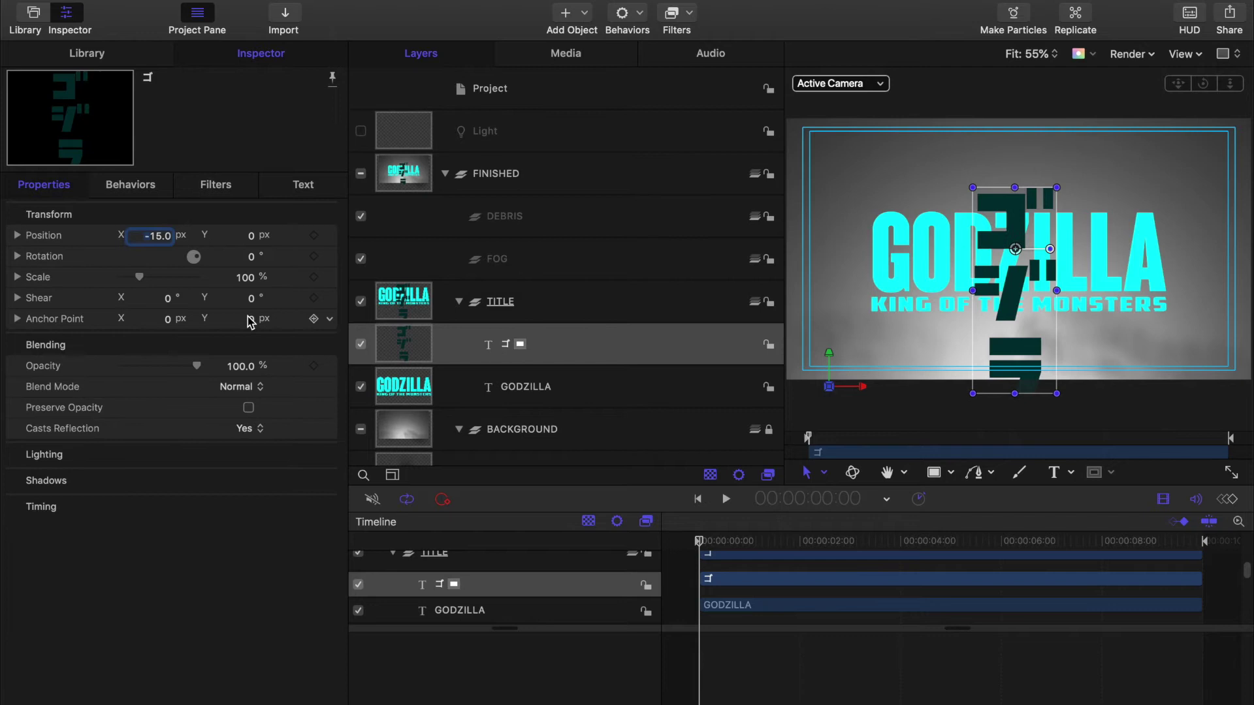
{"action": "left_click", "coordinate": [252, 320]}
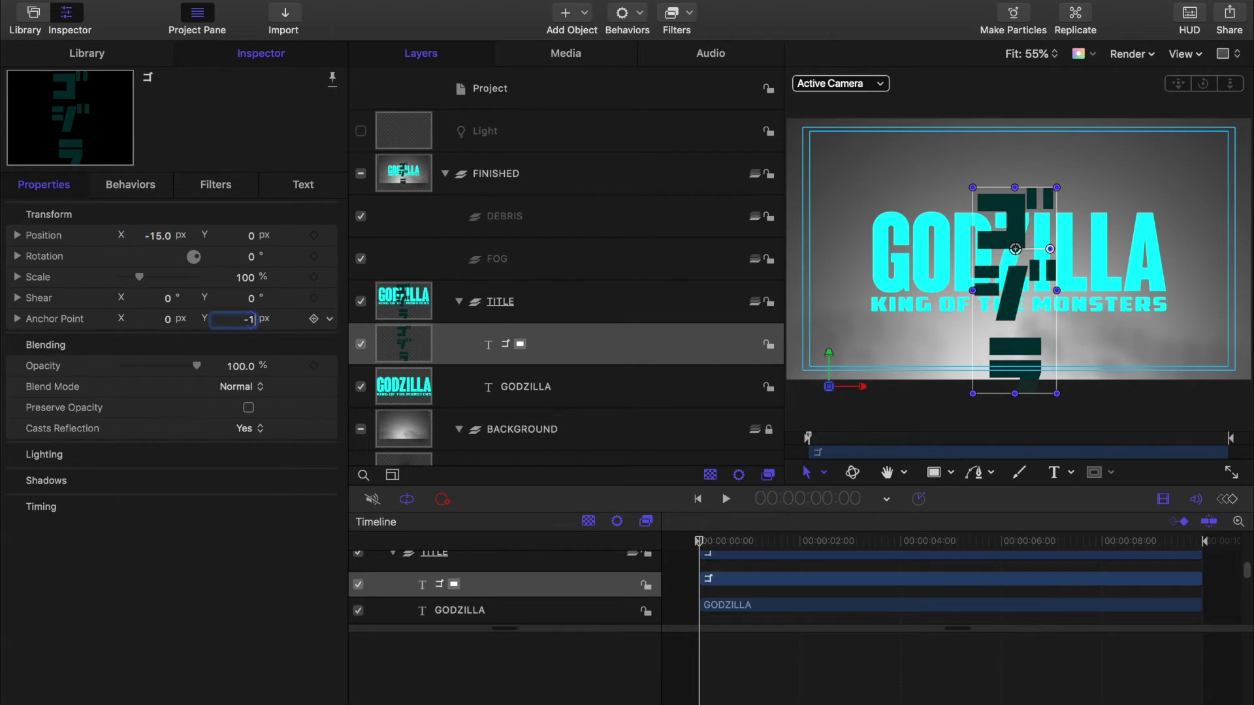
{"action": "key", "text": "Return"}
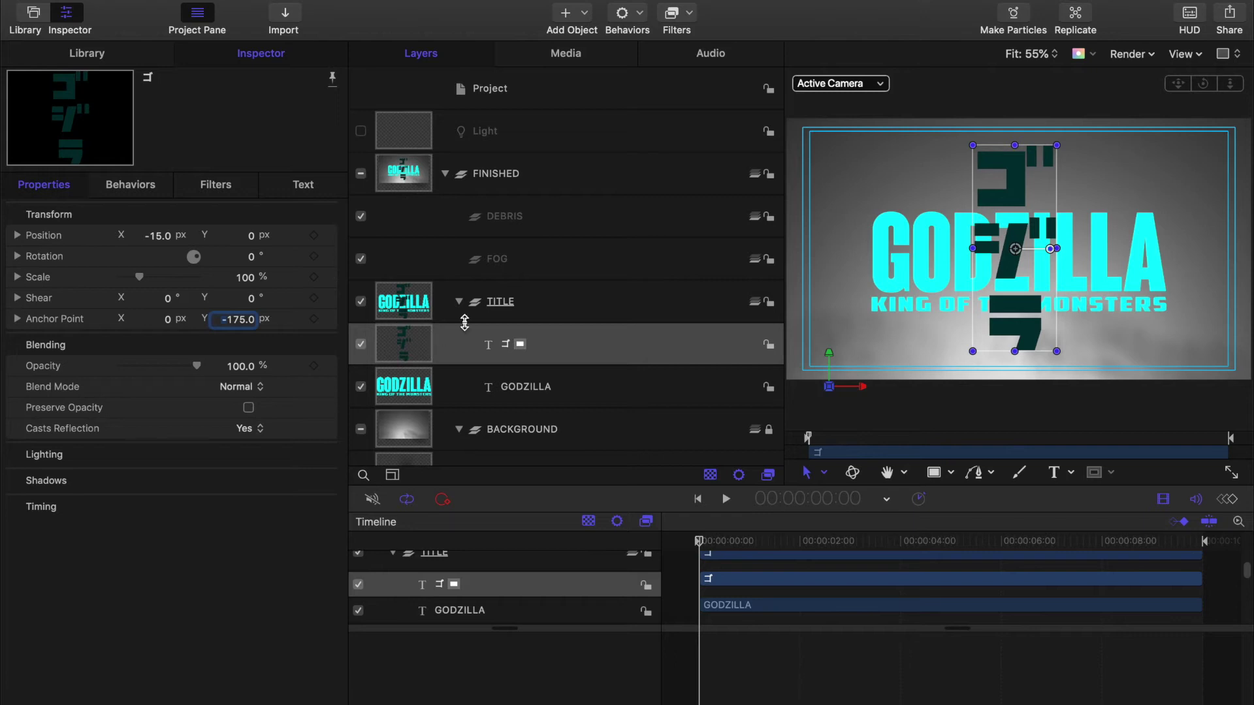
{"action": "left_click", "coordinate": [412, 343]}
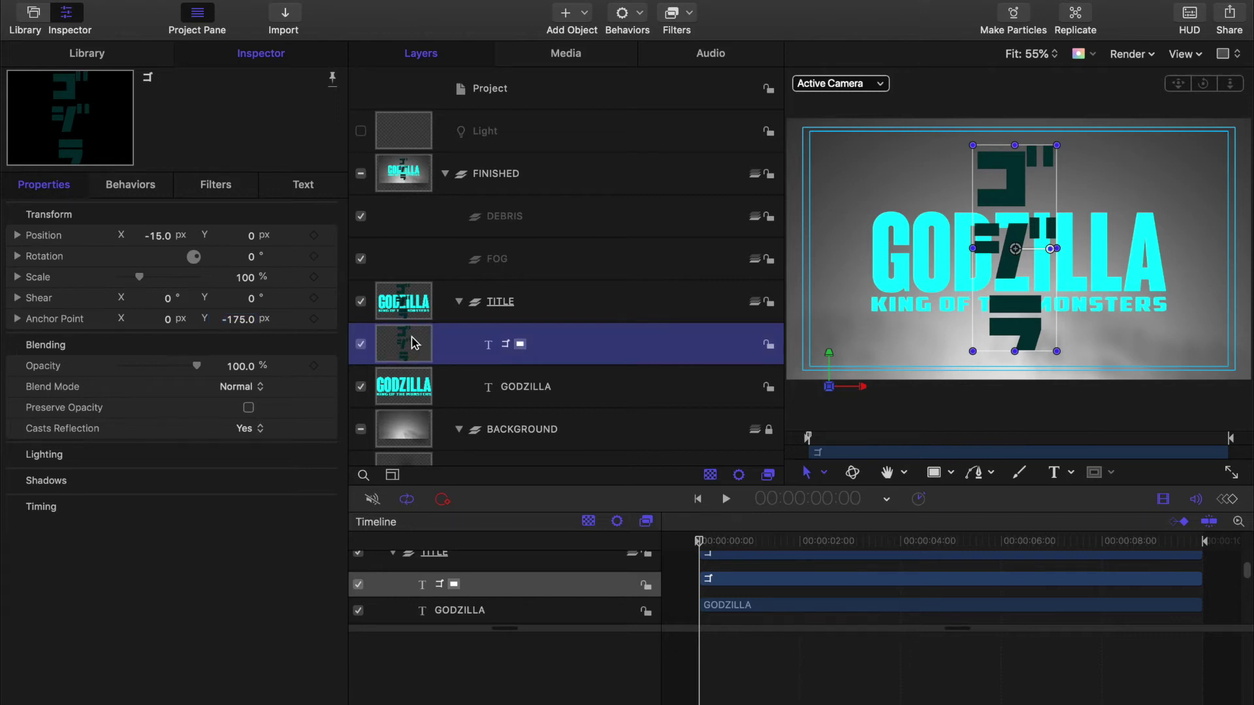
Move the GODZILLA text layer above the Japanese text layer and draw a rectangle about 1332 by 497 px covering the English title
{"action": "left_click_drag", "start_coordinate": [422, 392], "coordinate": [423, 333]}
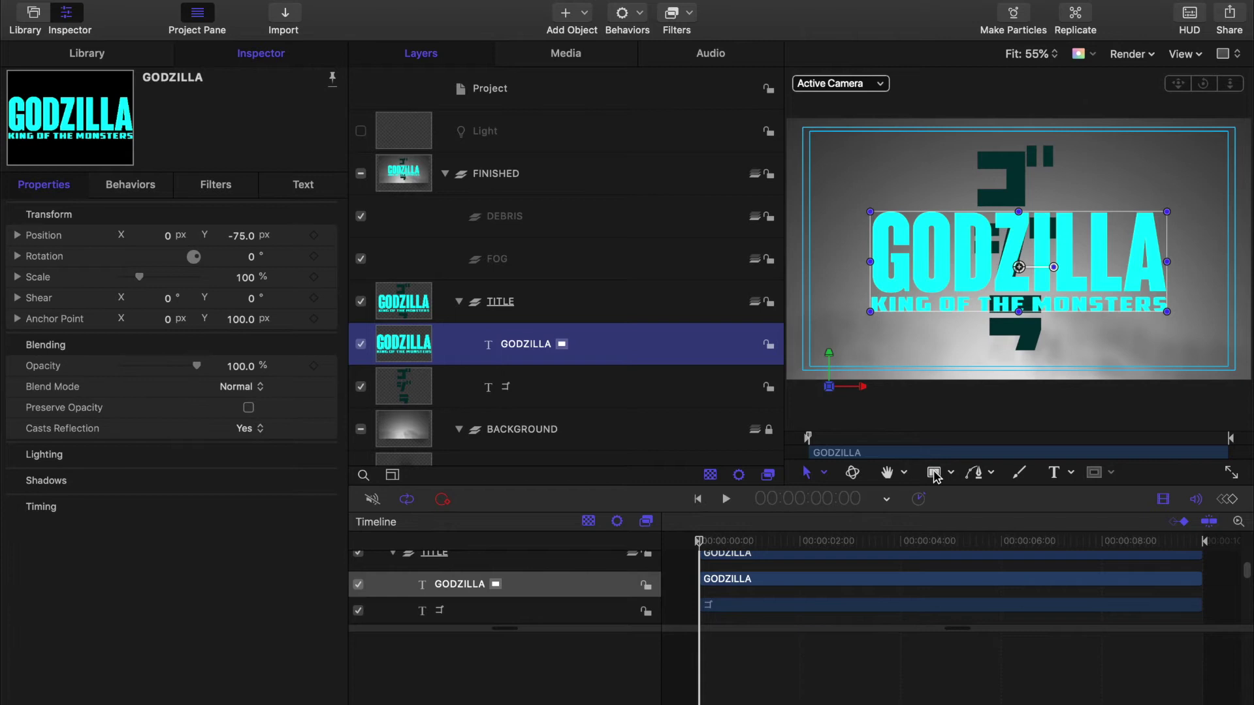
{"action": "left_click", "coordinate": [934, 474]}
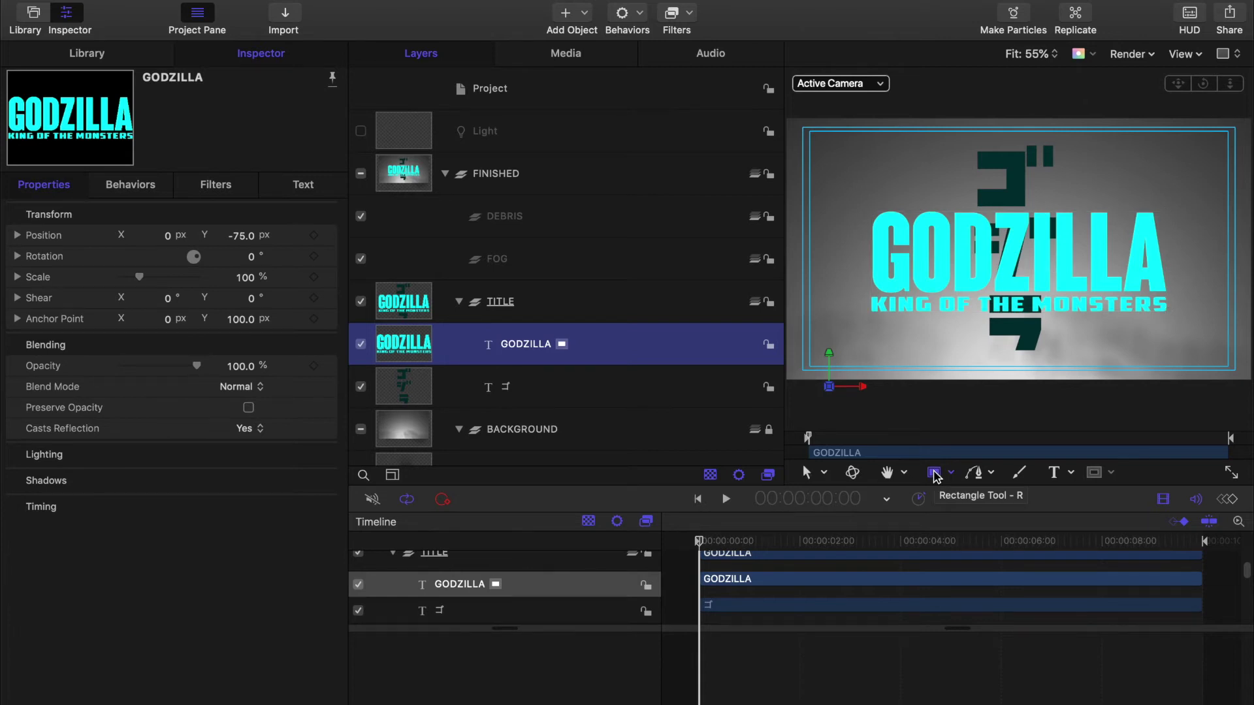
{"action": "left_click", "coordinate": [863, 202]}
{"action": "left_click_drag", "start_coordinate": [862, 202], "coordinate": [1187, 323]}
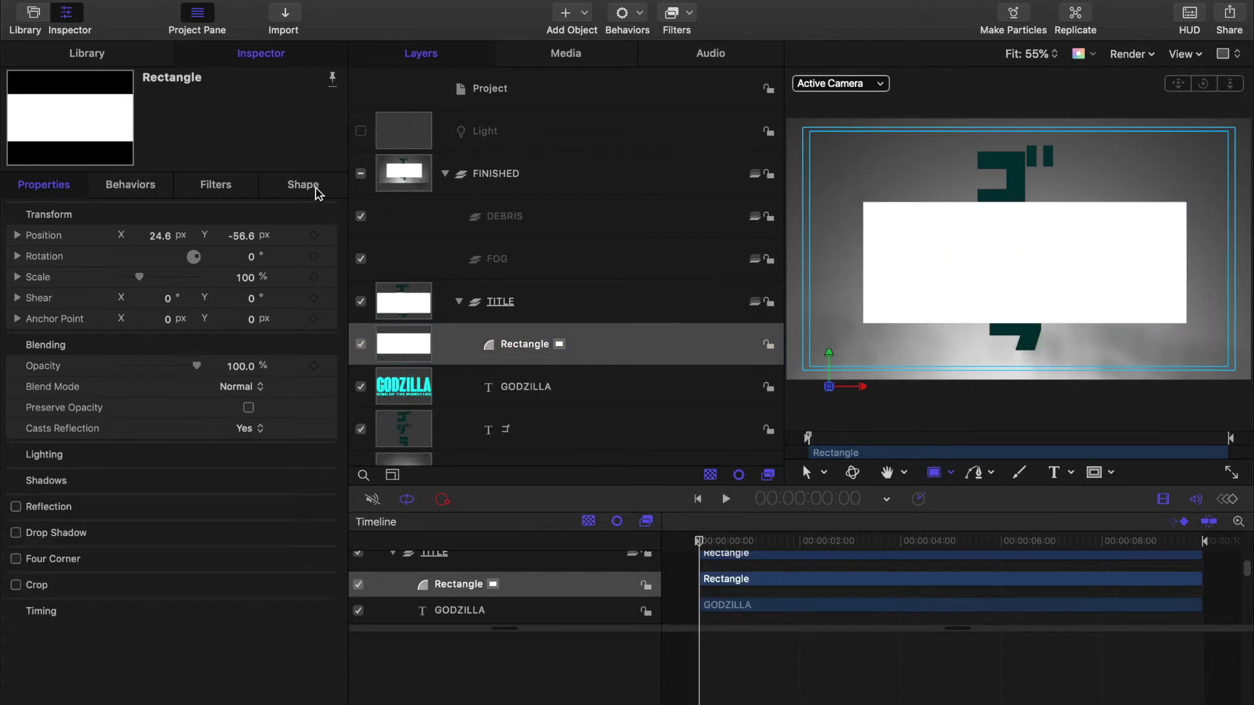
Set the rectangle's width to 1440 and its height to 640
{"action": "left_click", "coordinate": [304, 185]}
{"action": "left_click", "coordinate": [251, 207]}
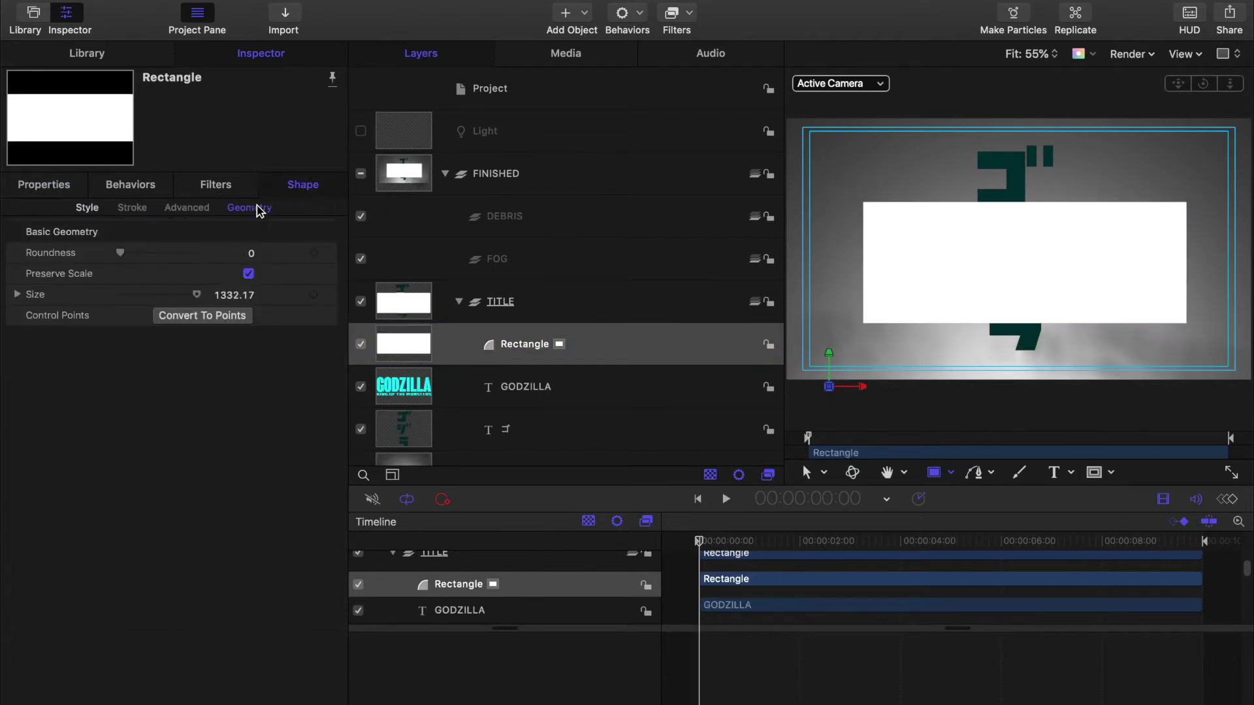
{"action": "left_click", "coordinate": [18, 295]}
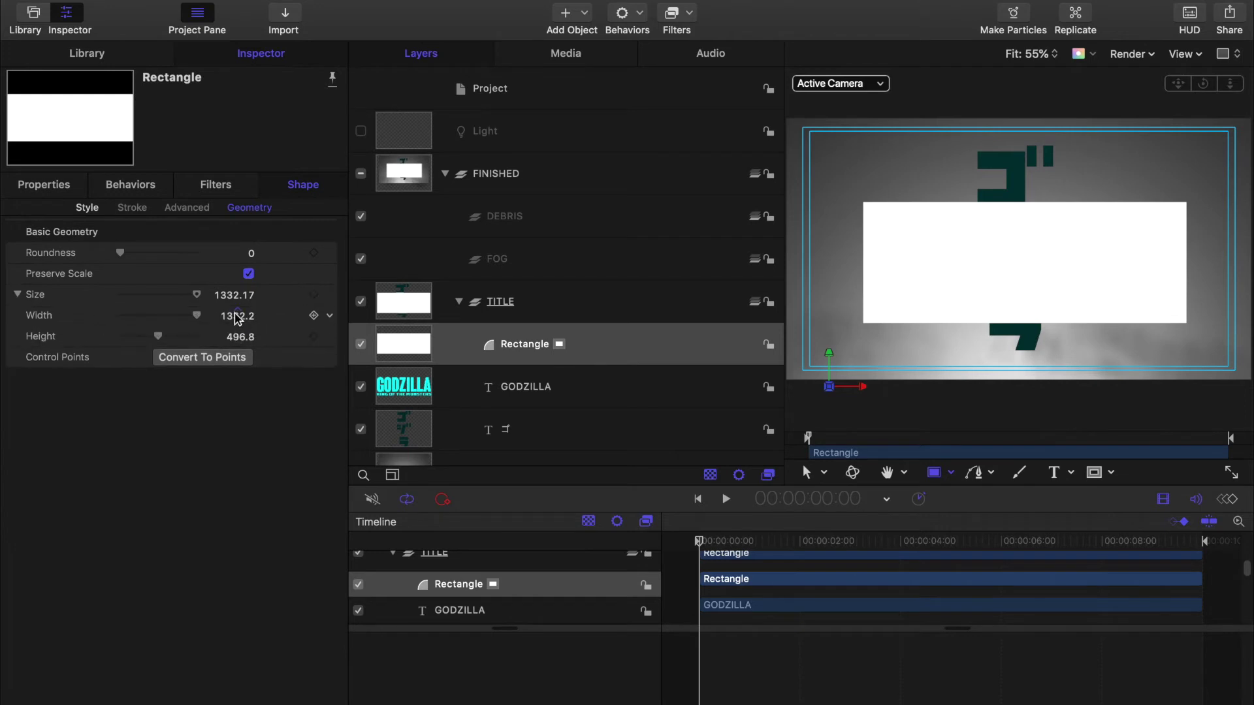
{"action": "type", "text": "1"}
{"action": "key", "text": "Return"}
{"action": "left_click", "coordinate": [242, 337]}
{"action": "type", "text": "640"}
{"action": "key", "text": "Return"}
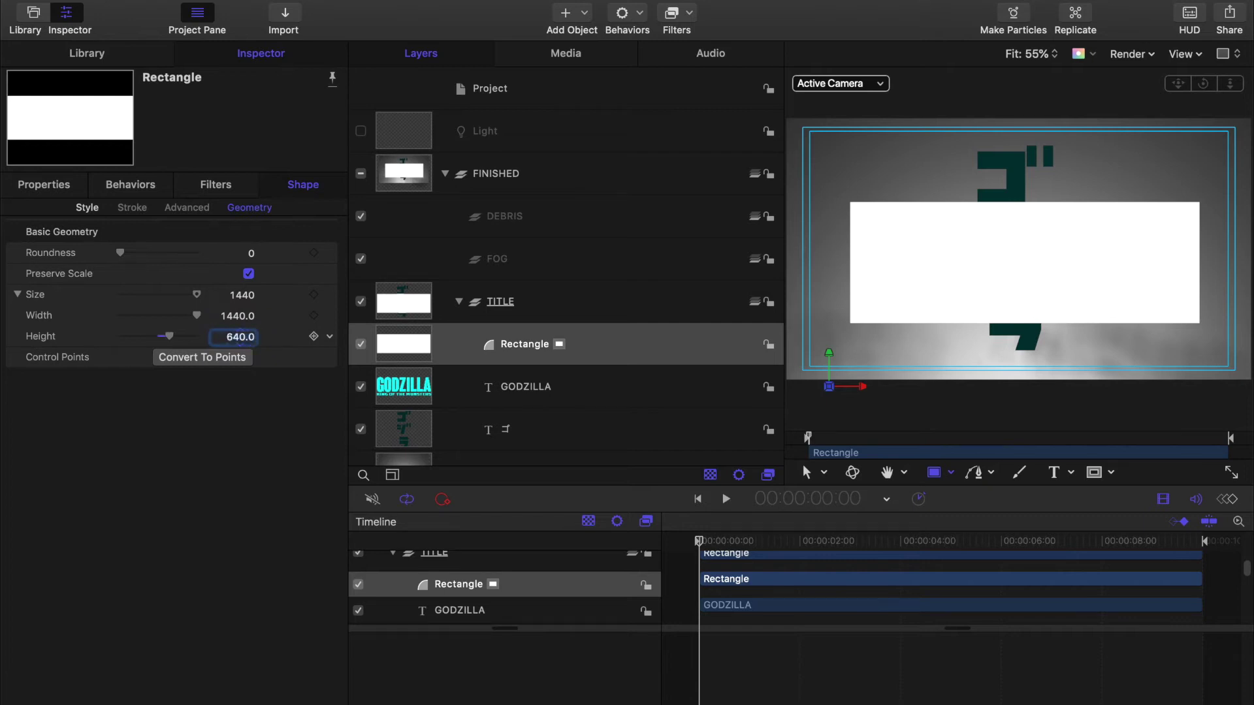
Soften the rectangle's edges with a fill feather of 200 and a falloff of -100
{"action": "left_click", "coordinate": [87, 207]}
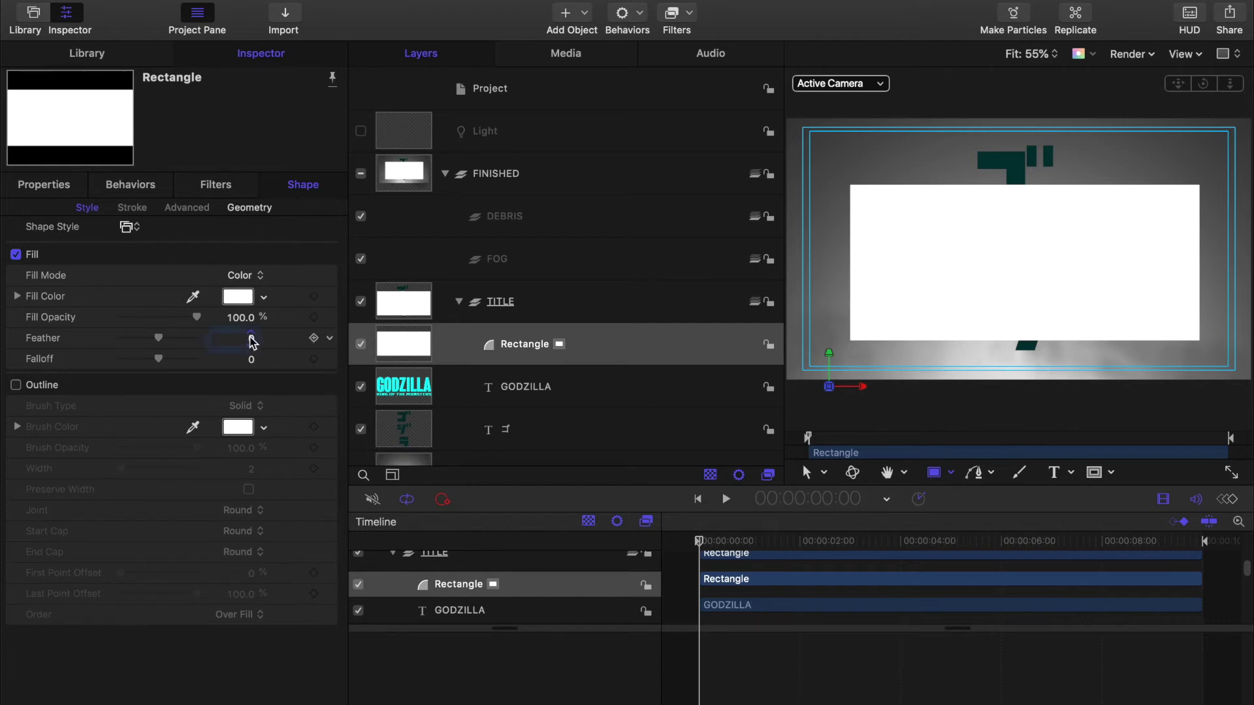
{"action": "type", "text": "00"}
{"action": "key", "text": "Return"}
{"action": "left_click", "coordinate": [251, 360]}
{"action": "type", "text": "-100"}
{"action": "key", "text": "Return"}
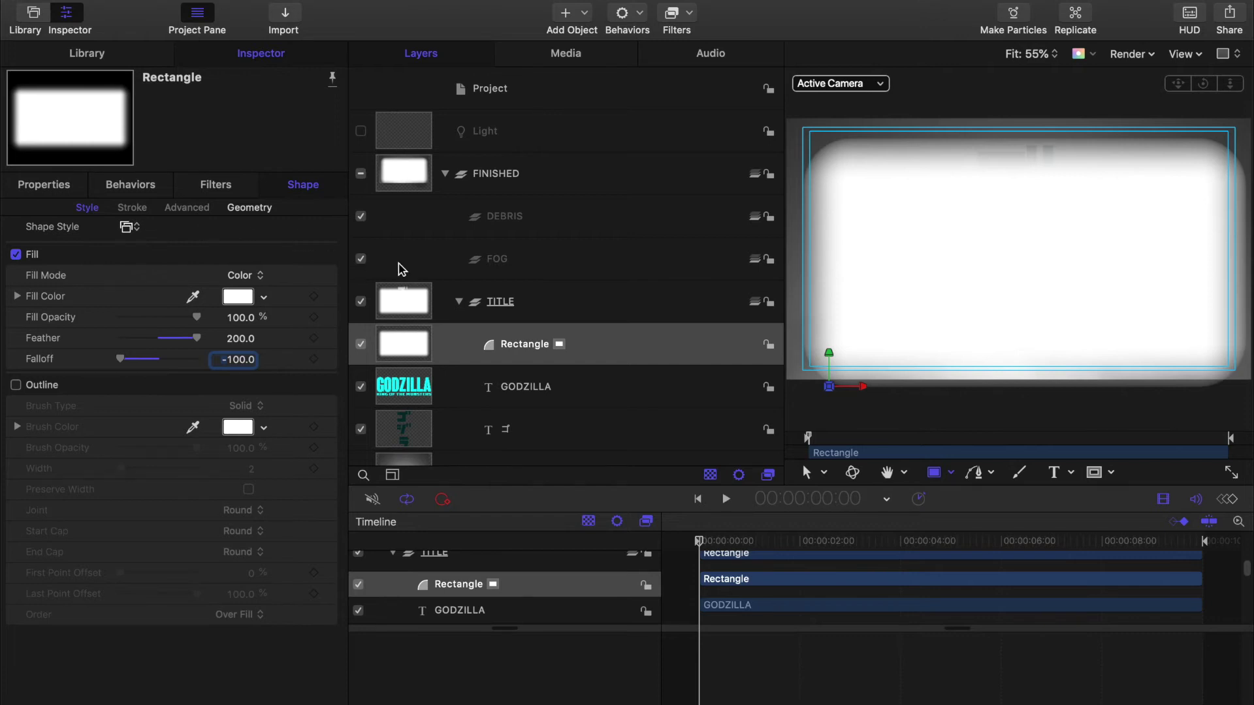
Add an image mask to the GODZILLA text, using the rectangle as mask source and Subtract as mask blend mode
{"action": "left_click", "coordinate": [413, 395]}
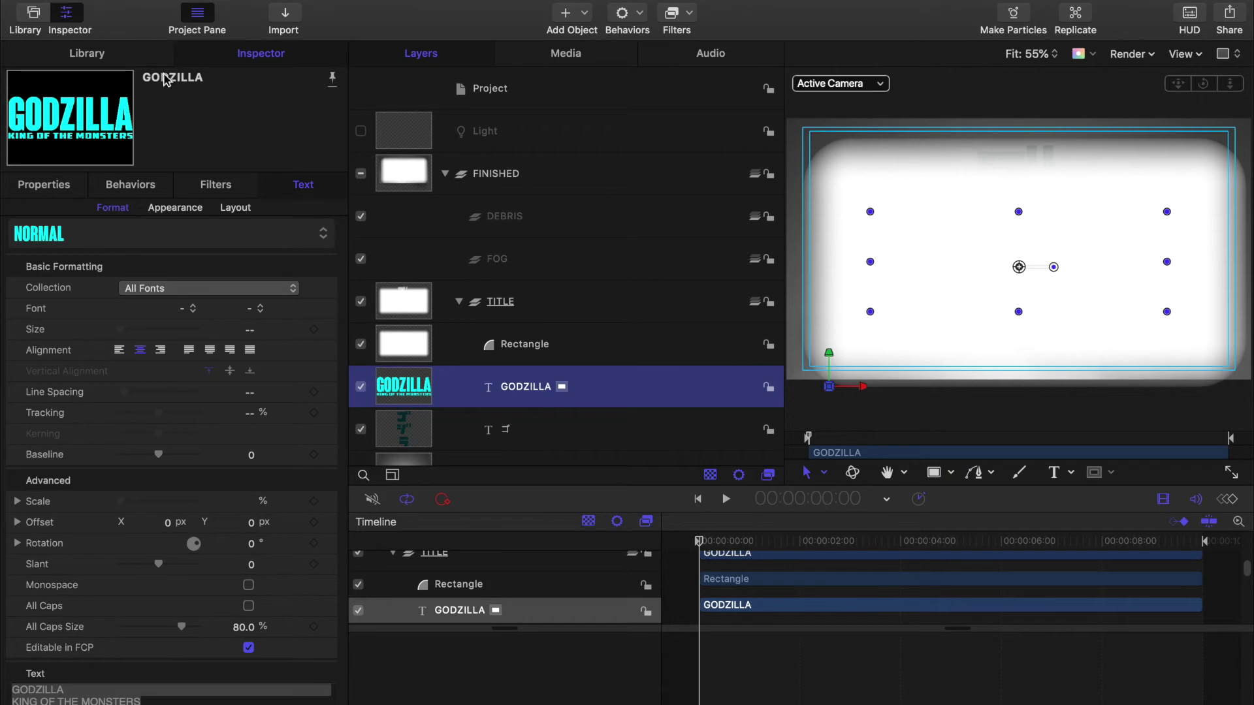
{"action": "key", "text": "super+shift+m"}
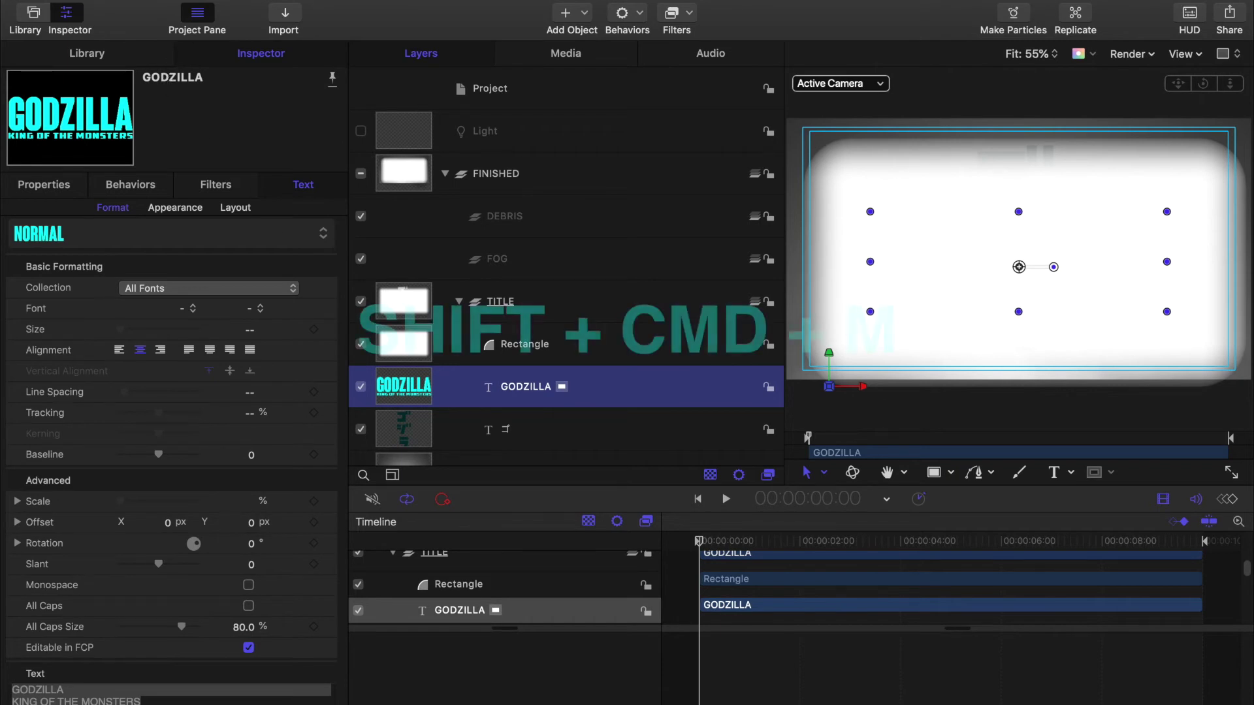
{"action": "mouse_move", "coordinate": [246, 7]}
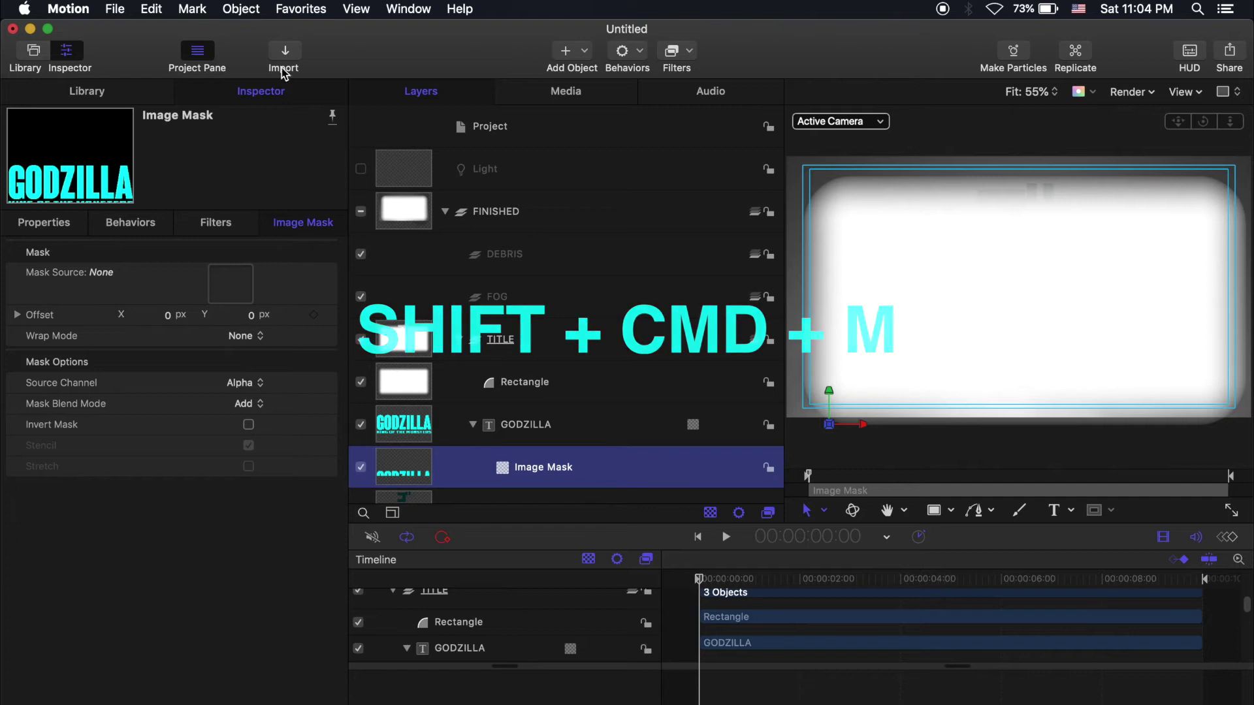
{"action": "left_click_drag", "start_coordinate": [406, 384], "coordinate": [229, 292]}
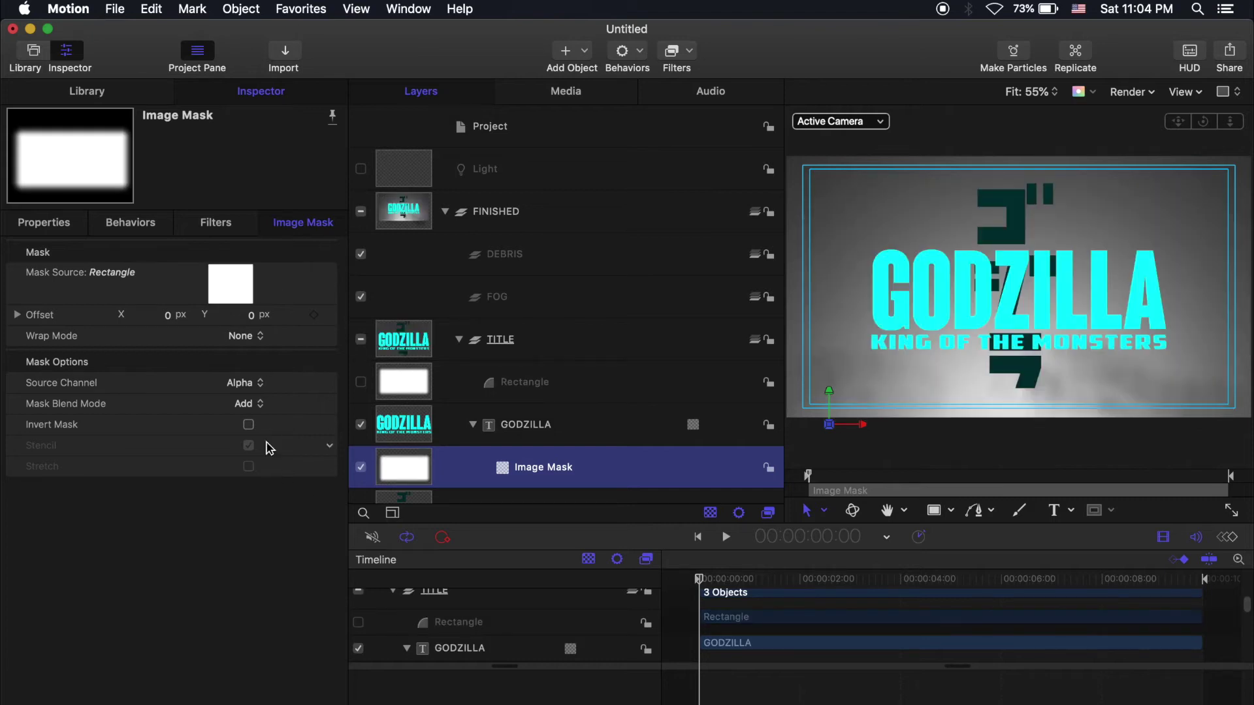
{"action": "left_click", "coordinate": [253, 408]}
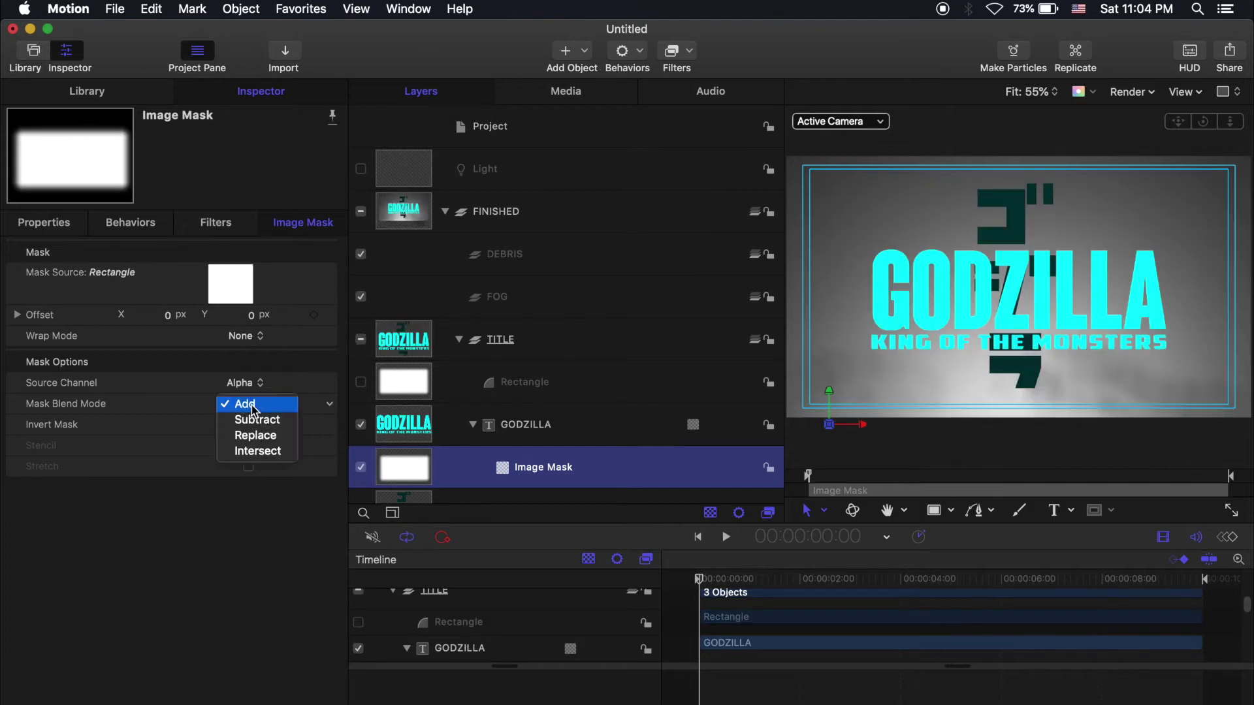
{"action": "left_click", "coordinate": [256, 420]}
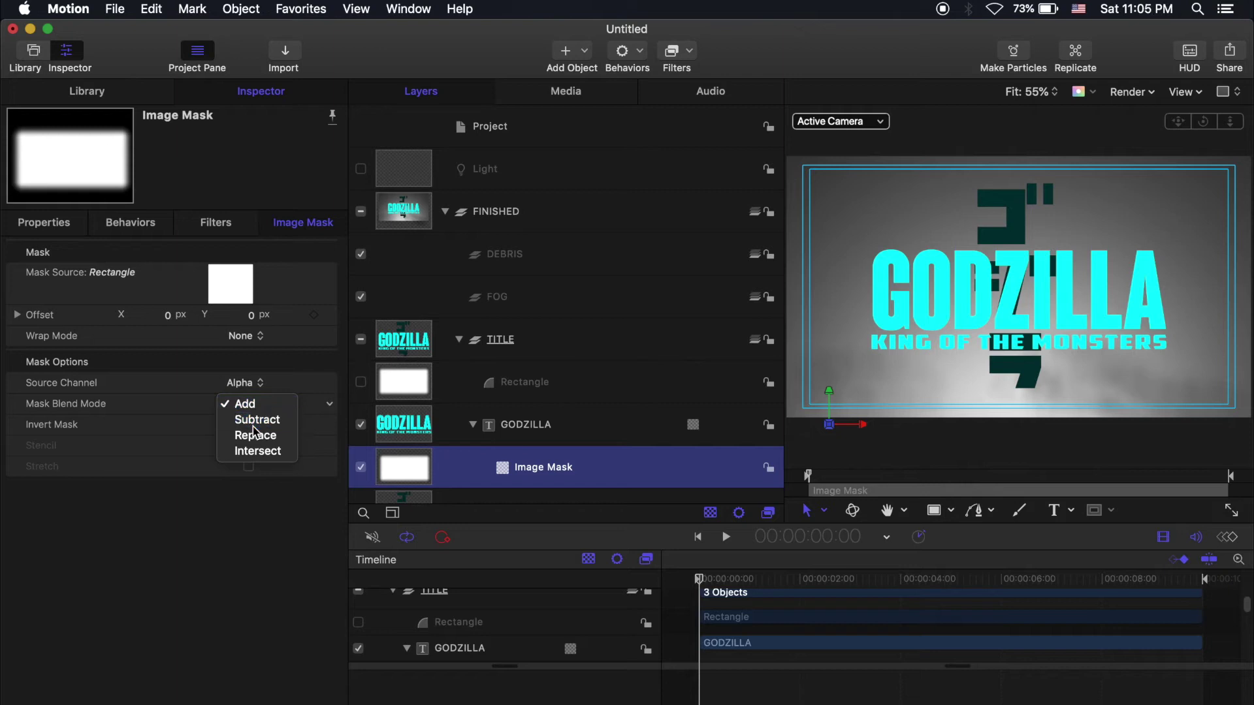
Reset the rectangle's position to 0 px in X and Y
{"action": "left_click", "coordinate": [403, 384]}
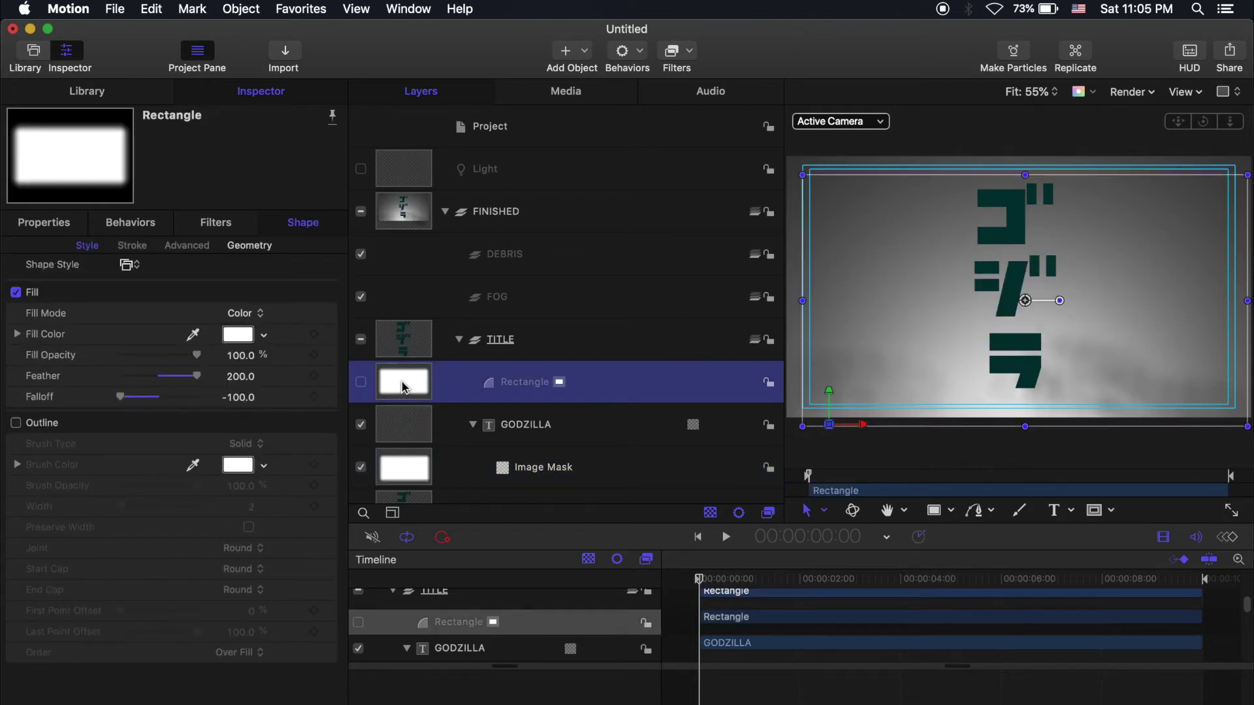
{"action": "left_click", "coordinate": [58, 225]}
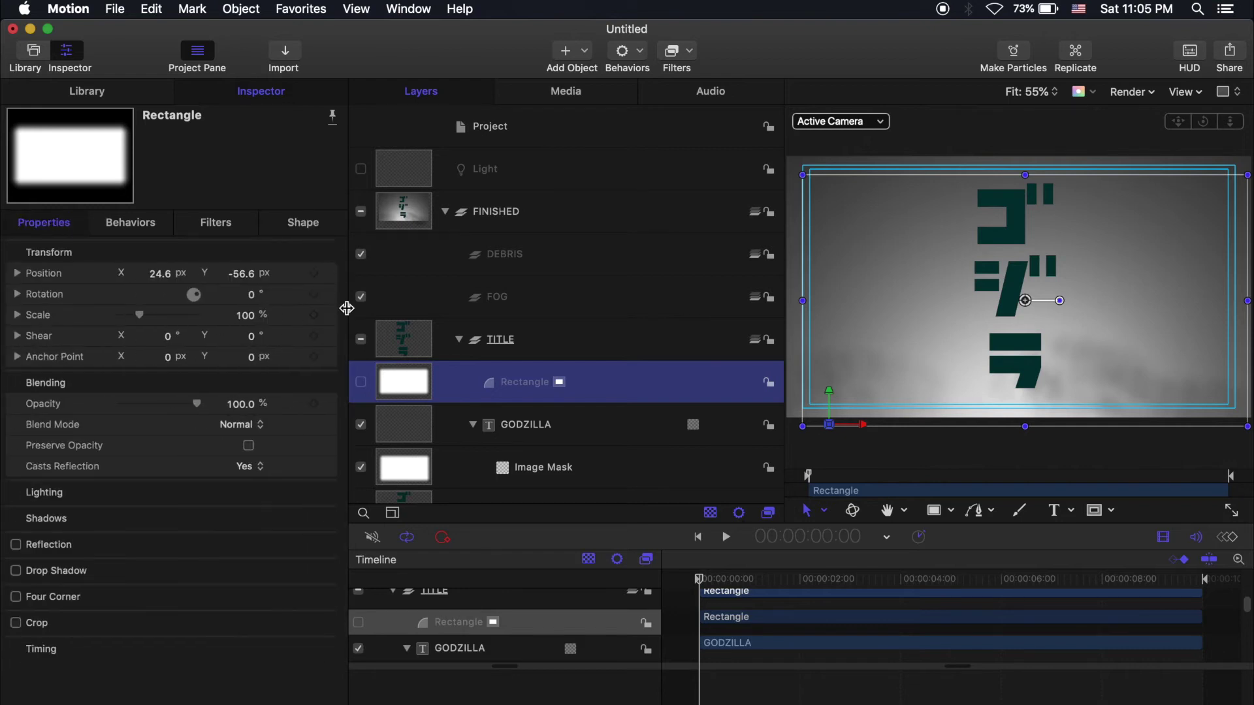
{"action": "left_click", "coordinate": [331, 255]}
{"action": "left_click", "coordinate": [363, 263]}
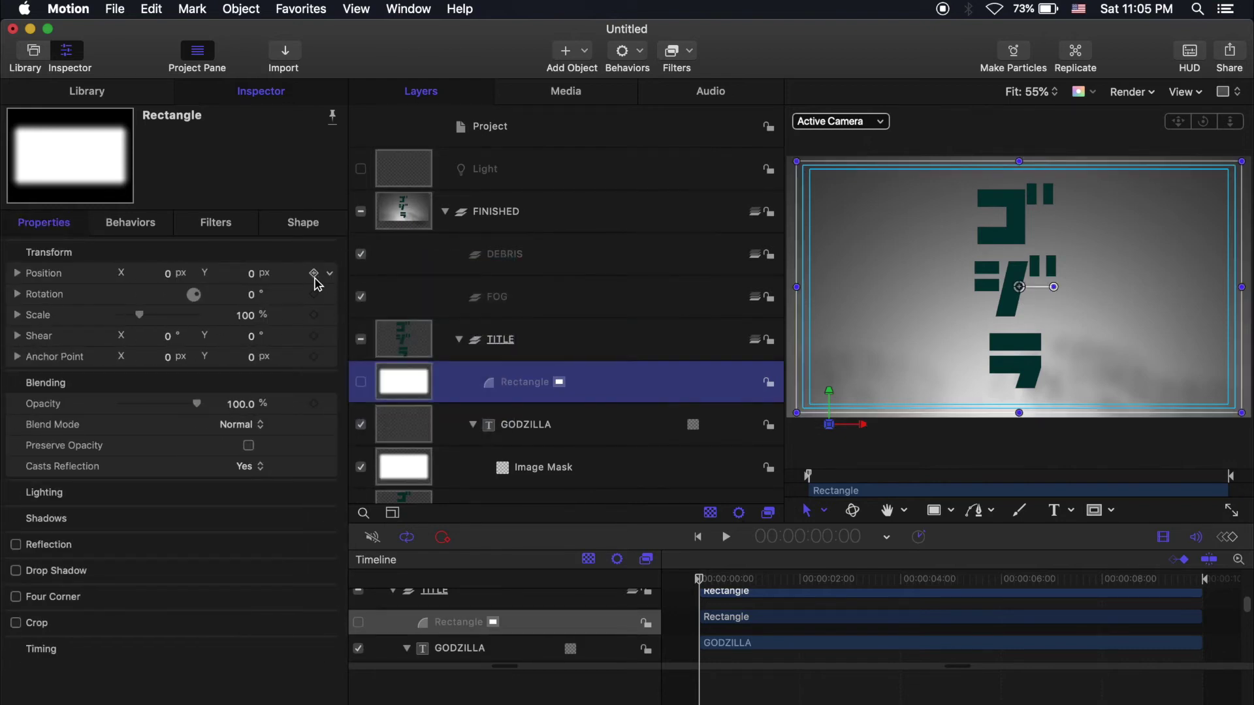
Keyframe the rectangle's Y position at 0 px on the first frame and at -700 px at 1:08
{"action": "left_click", "coordinate": [17, 273]}
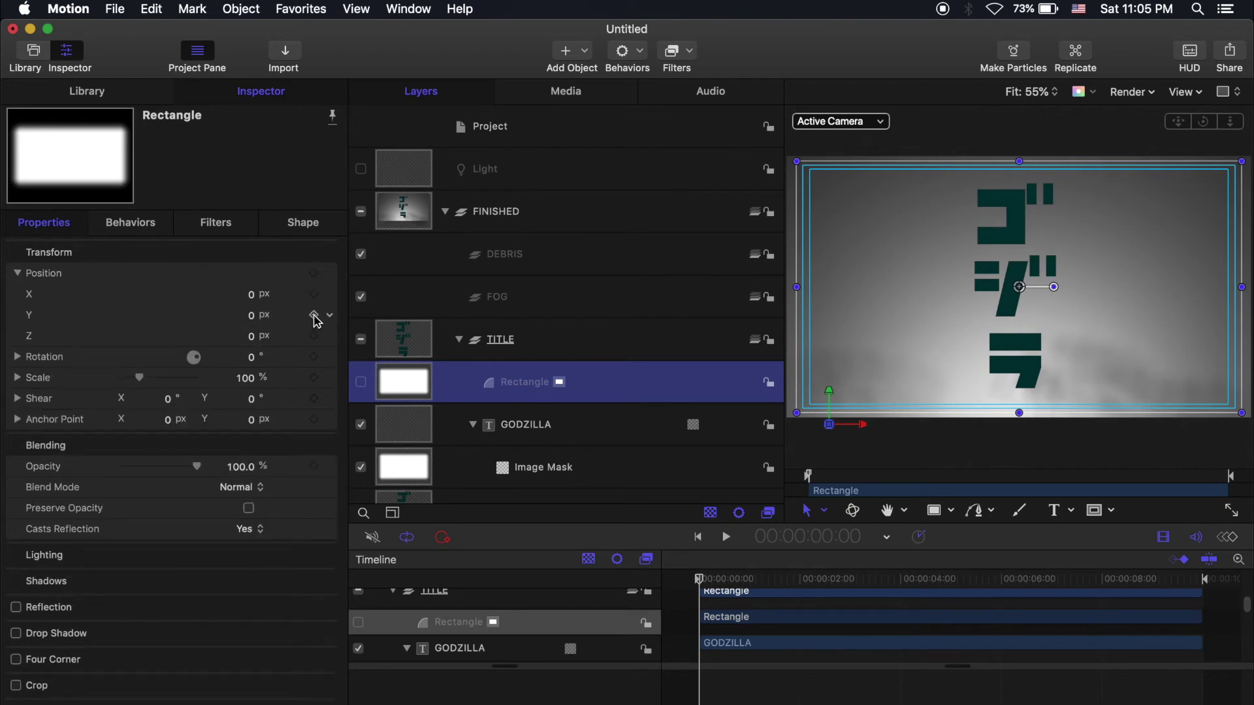
{"action": "left_click", "coordinate": [314, 315]}
{"action": "left_click_drag", "start_coordinate": [702, 578], "coordinate": [767, 581]}
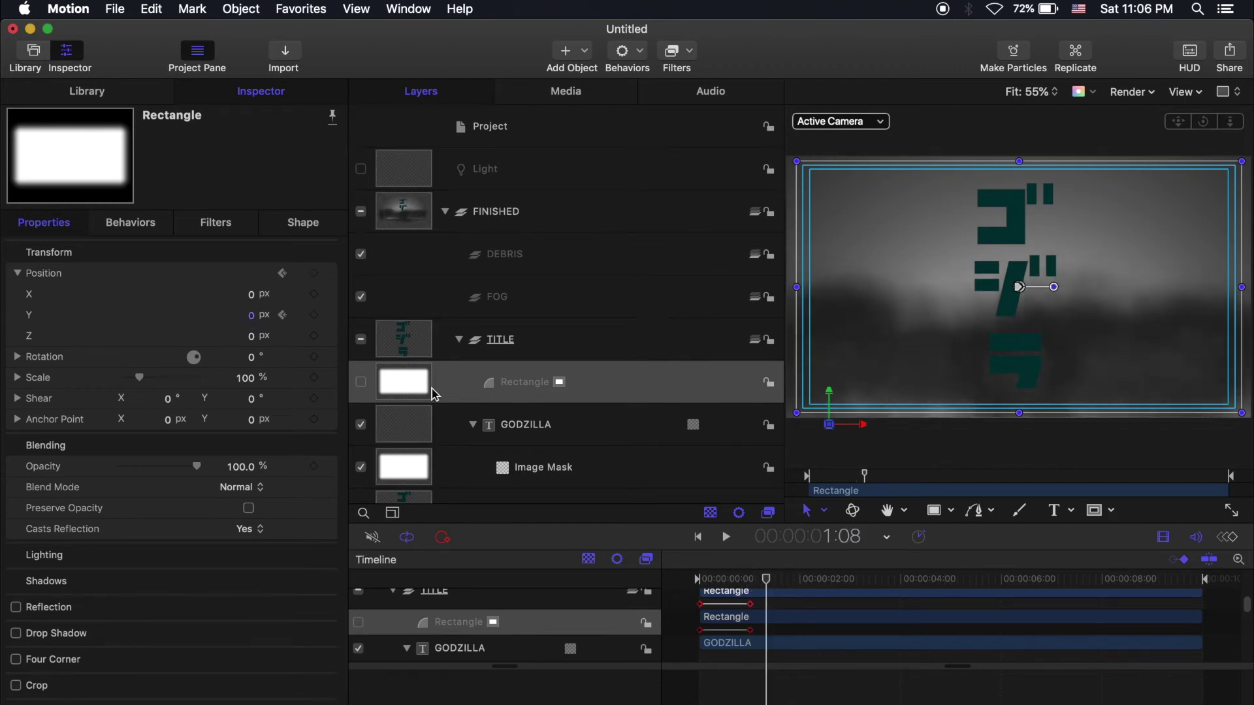
{"action": "left_click", "coordinate": [252, 315]}
{"action": "type", "text": "-700"}
{"action": "key", "text": "Return"}
{"action": "left_click_drag", "start_coordinate": [768, 582], "coordinate": [703, 580]}
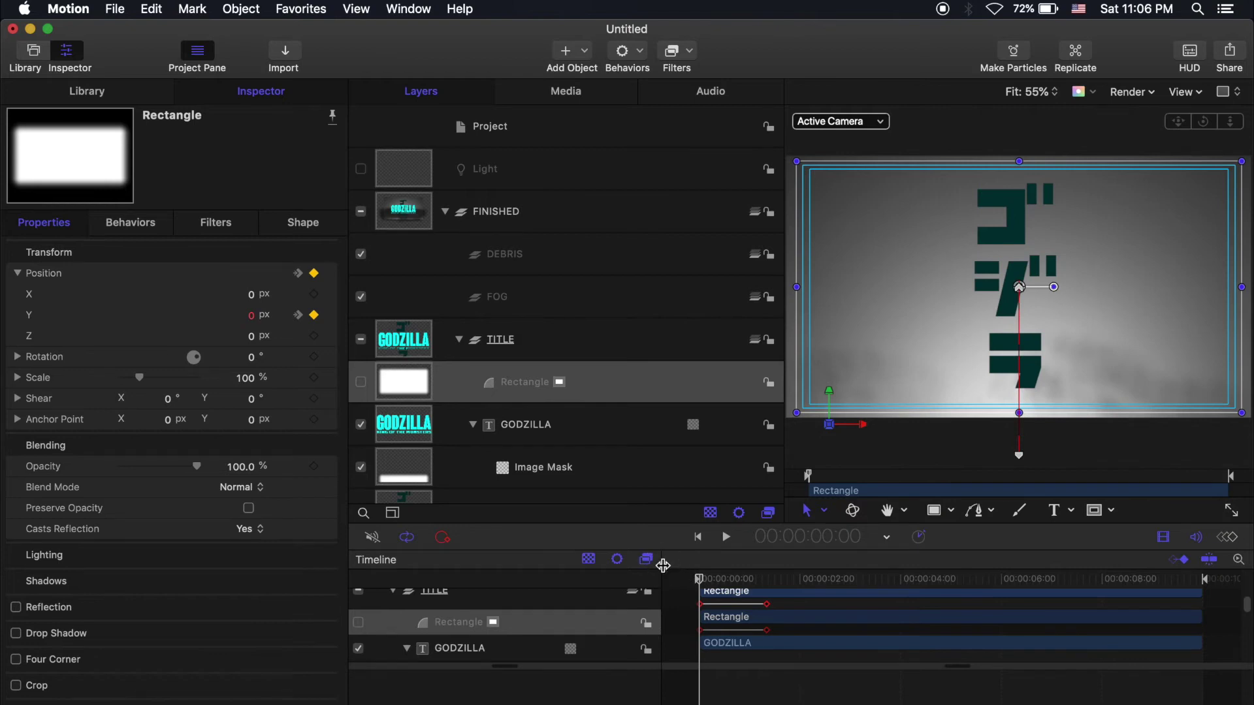
Apply a Sequence Text behavior to the GODZILLA text layer
{"action": "left_click", "coordinate": [409, 342]}
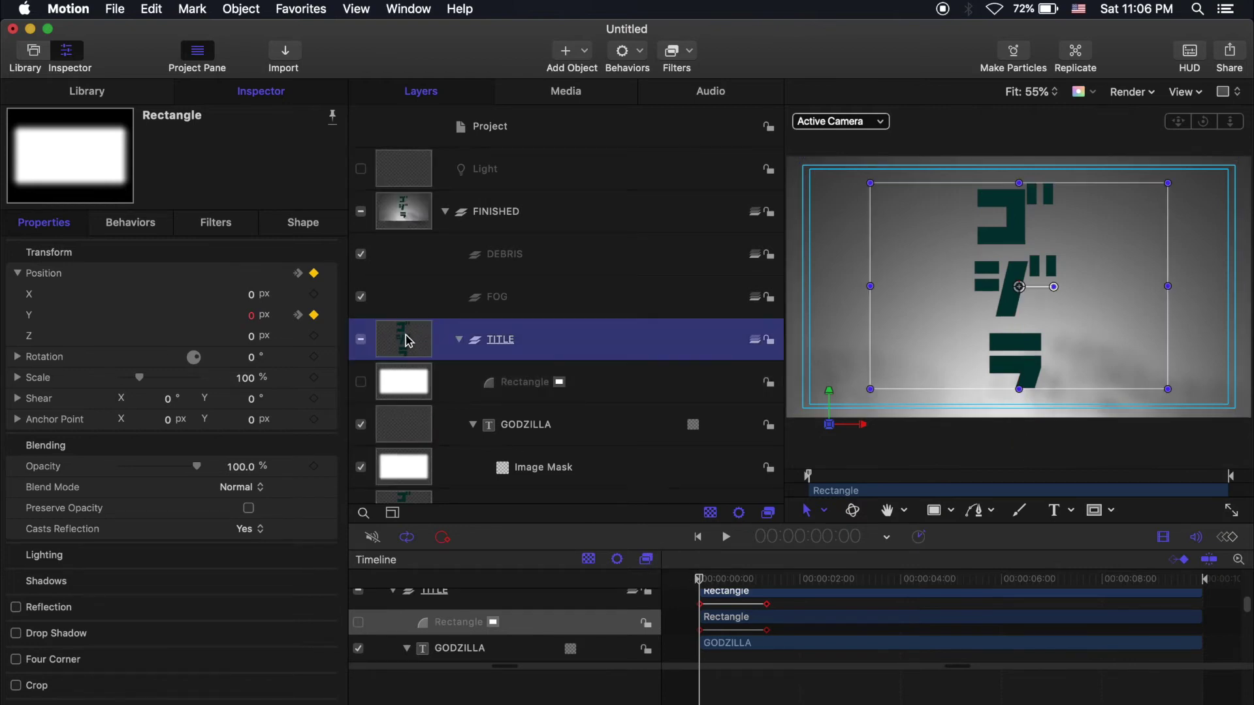
{"action": "scroll", "coordinate": [423, 437], "scroll_direction": "down", "scroll_amount": 3}
{"action": "scroll", "coordinate": [423, 437], "scroll_direction": "down", "scroll_amount": 2}
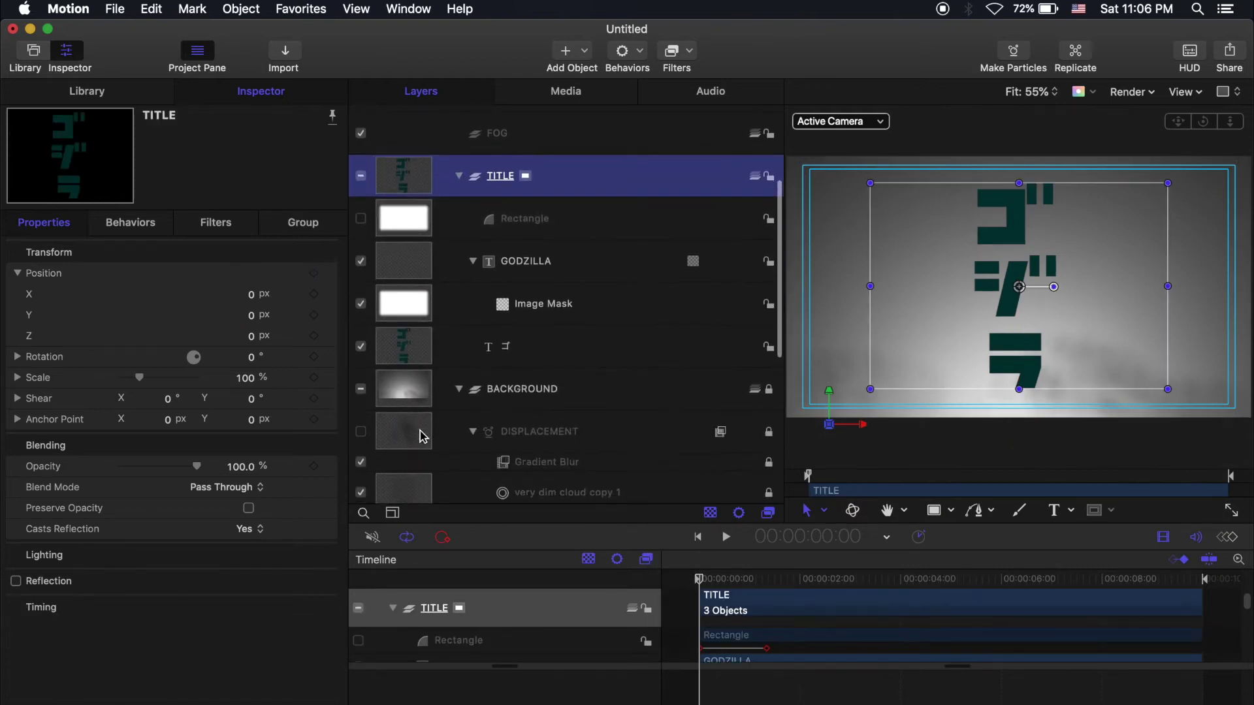
{"action": "left_click", "coordinate": [415, 346]}
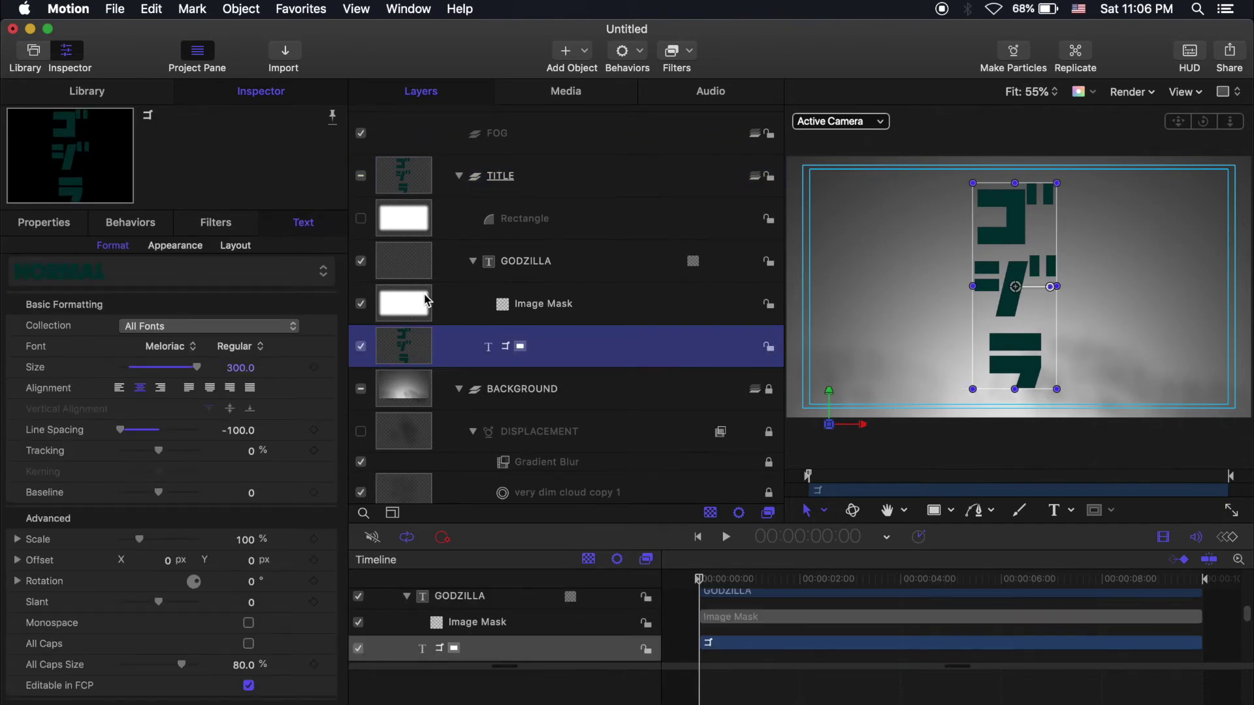
{"action": "left_click", "coordinate": [405, 266]}
{"action": "left_click_drag", "start_coordinate": [751, 580], "coordinate": [794, 581]}
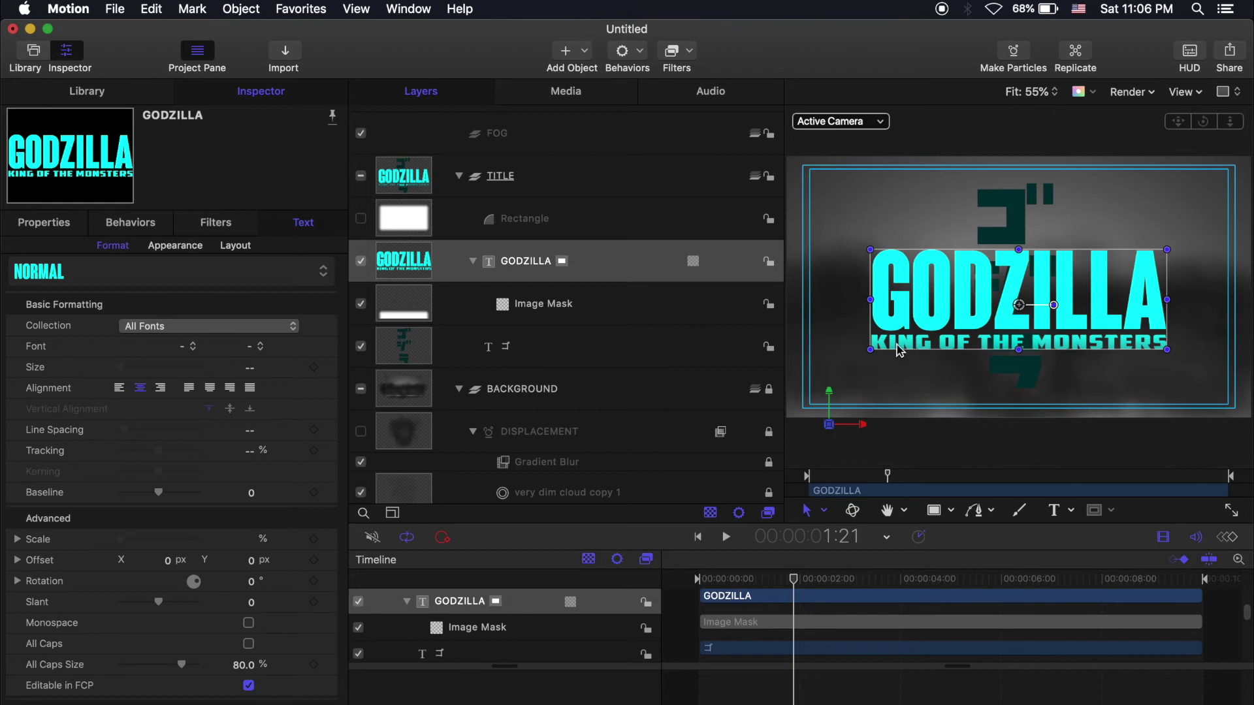
{"action": "left_click", "coordinate": [641, 53]}
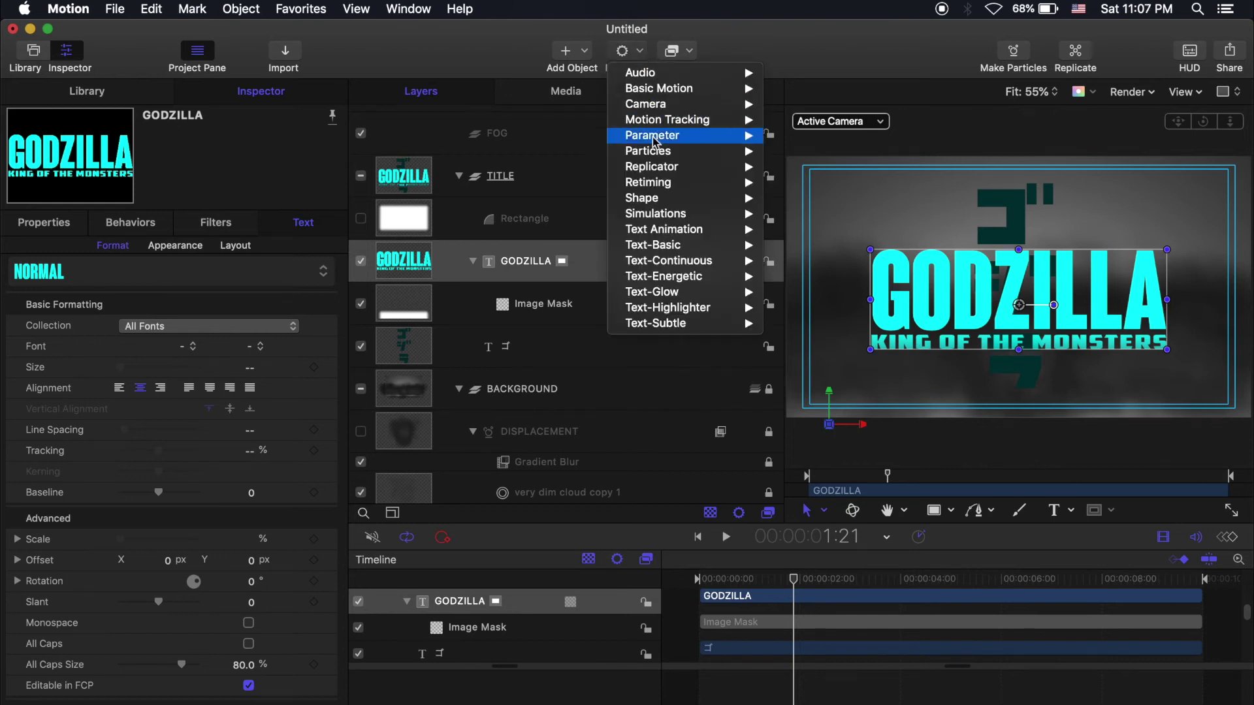
{"action": "mouse_move", "coordinate": [658, 230]}
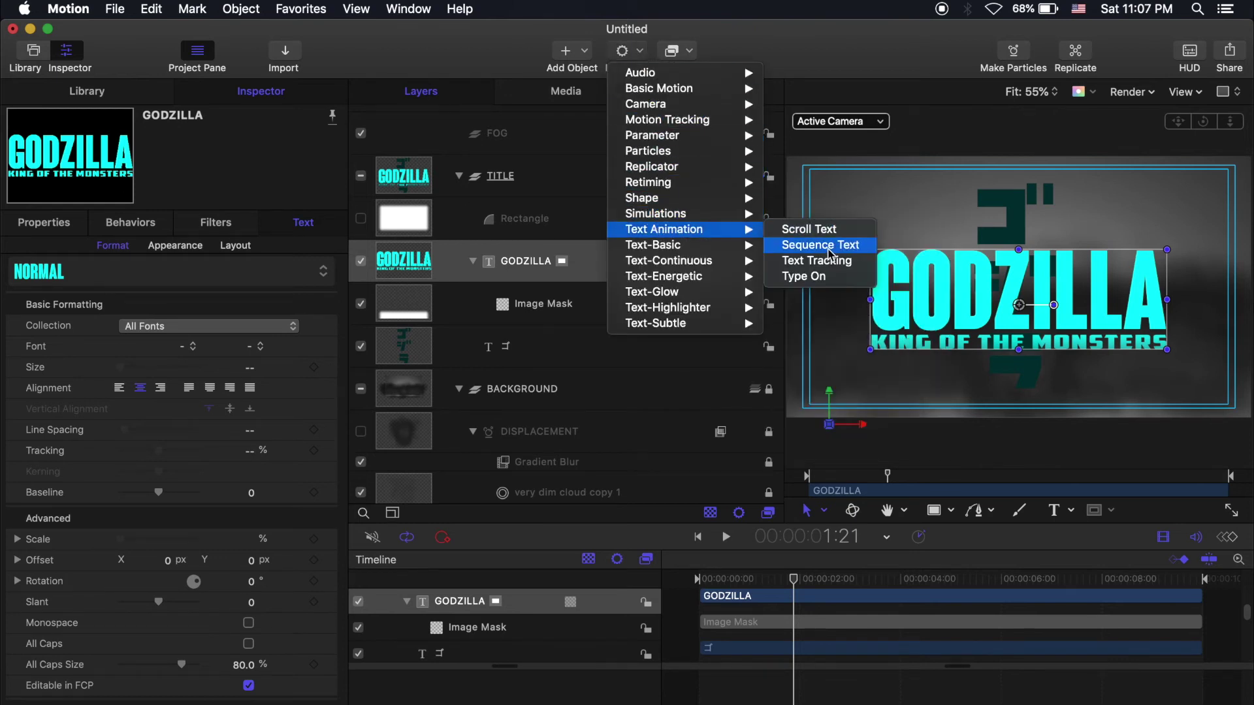
{"action": "left_click", "coordinate": [828, 248]}
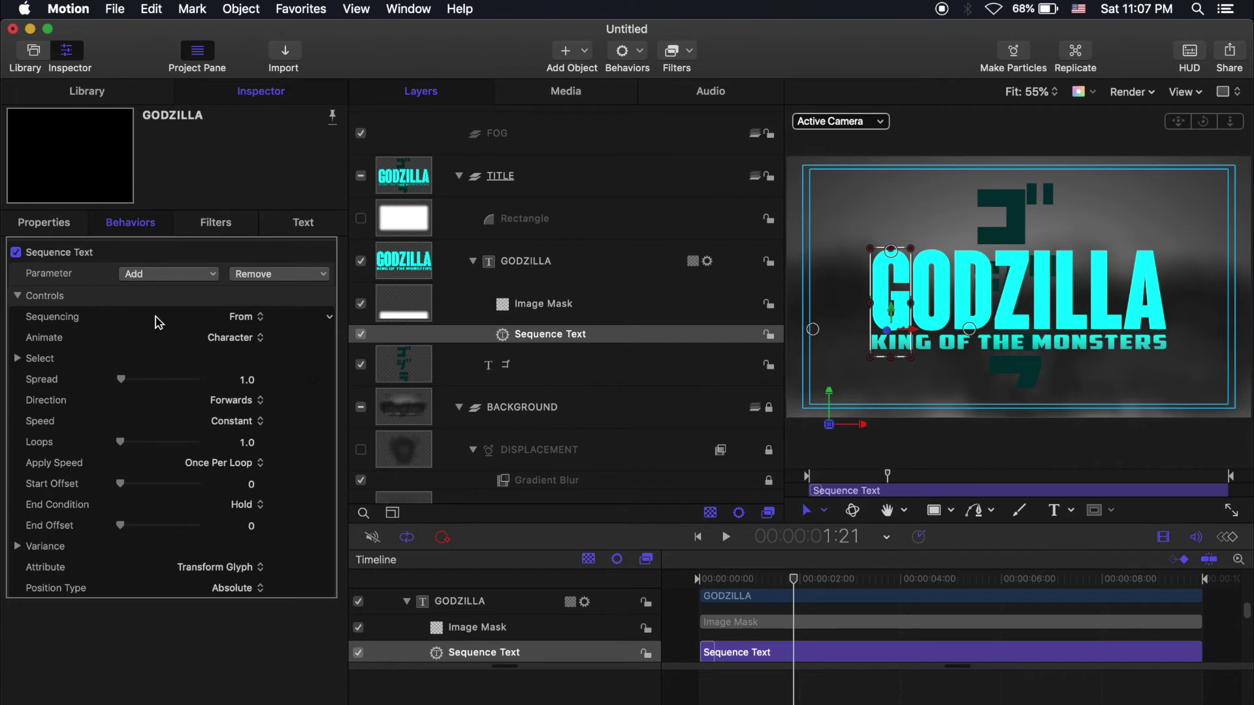
Add an Opacity parameter at 0% to the Sequence Text behavior, animate it by Word and set its start offset to 2
{"action": "left_click", "coordinate": [213, 279]}
{"action": "mouse_move", "coordinate": [241, 292]}
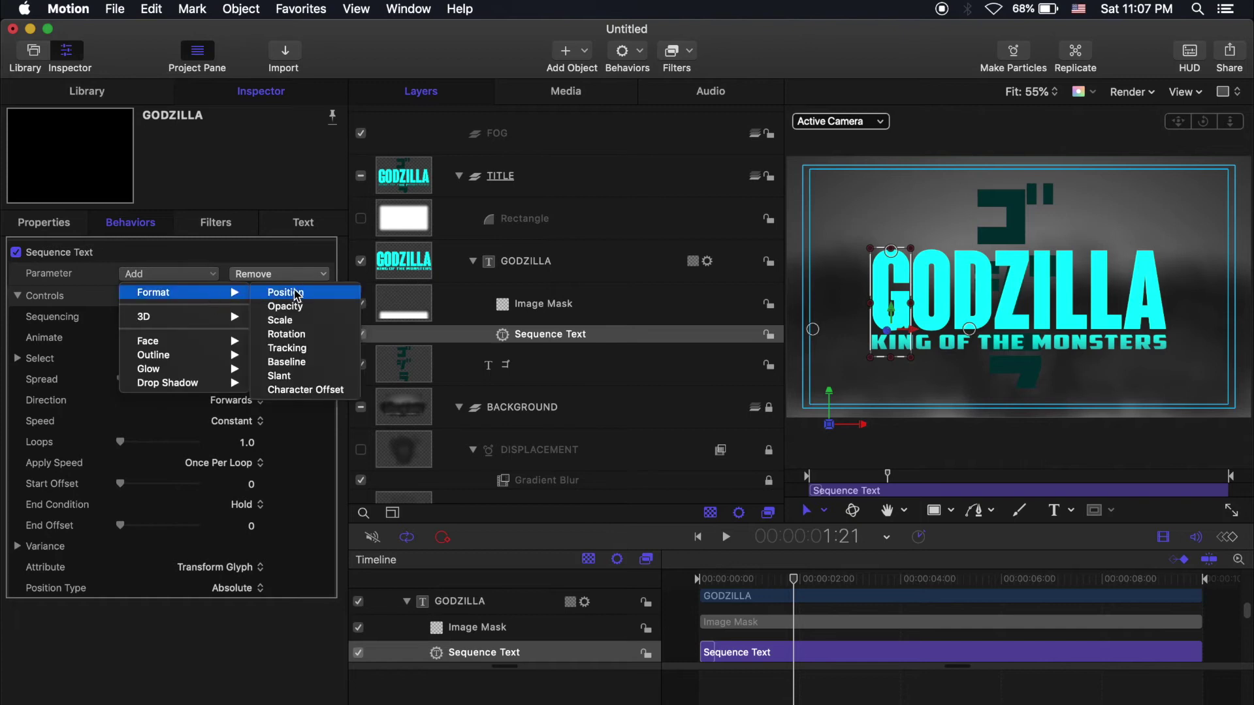
{"action": "left_click", "coordinate": [301, 308]}
{"action": "left_click_drag", "start_coordinate": [198, 295], "coordinate": [18, 297]}
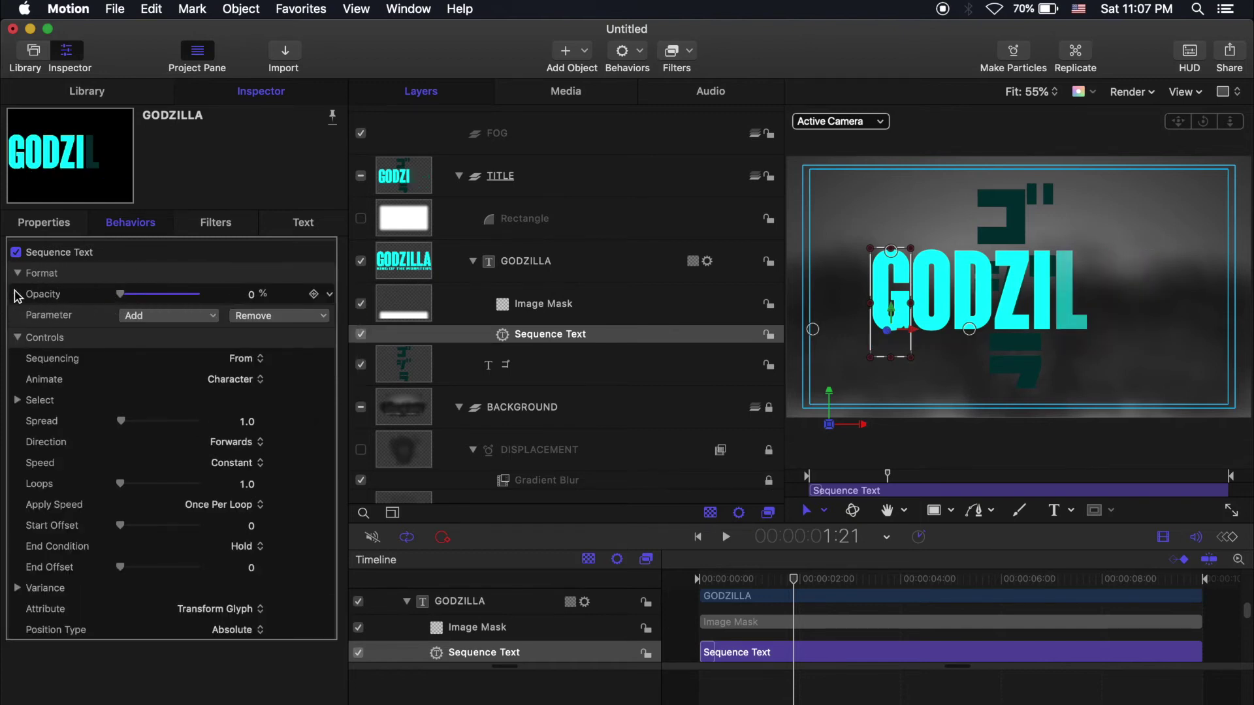
{"action": "left_click", "coordinate": [254, 380]}
{"action": "left_click", "coordinate": [230, 414]}
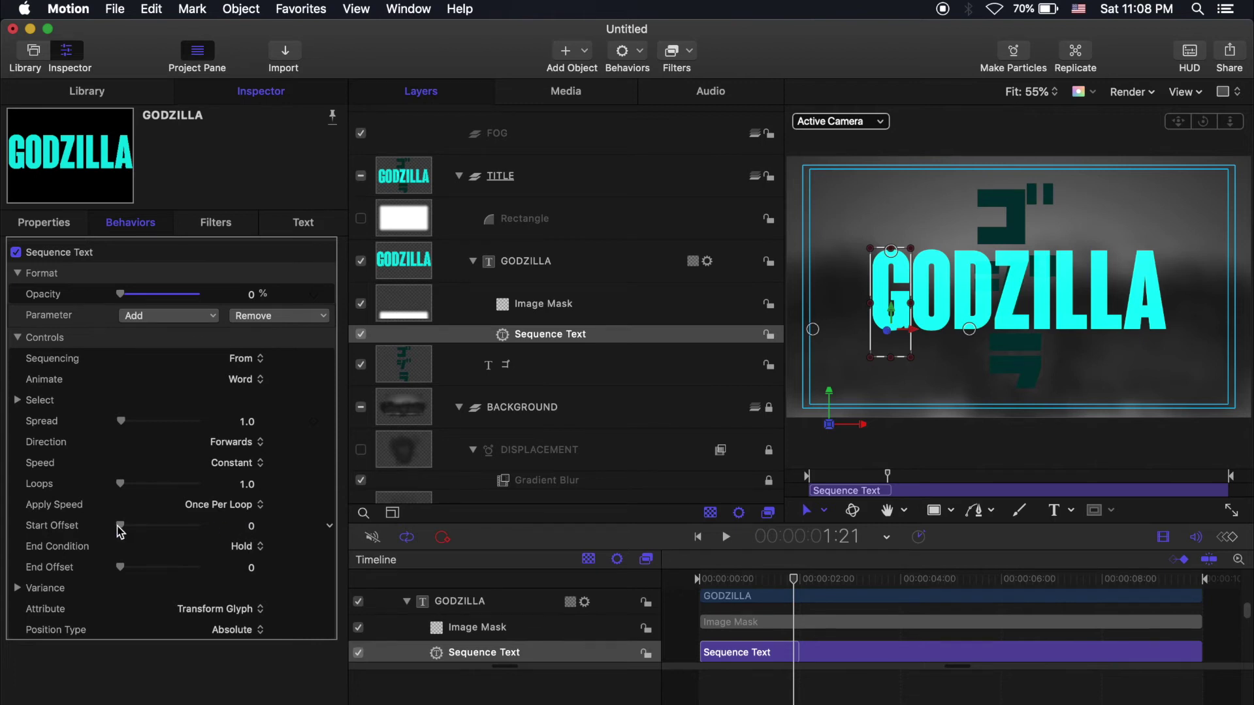
{"action": "left_click", "coordinate": [252, 526]}
Set the end of the Sequence Text behavior to 6:00 on the timeline
{"action": "left_click_drag", "start_coordinate": [725, 580], "coordinate": [1002, 580]}
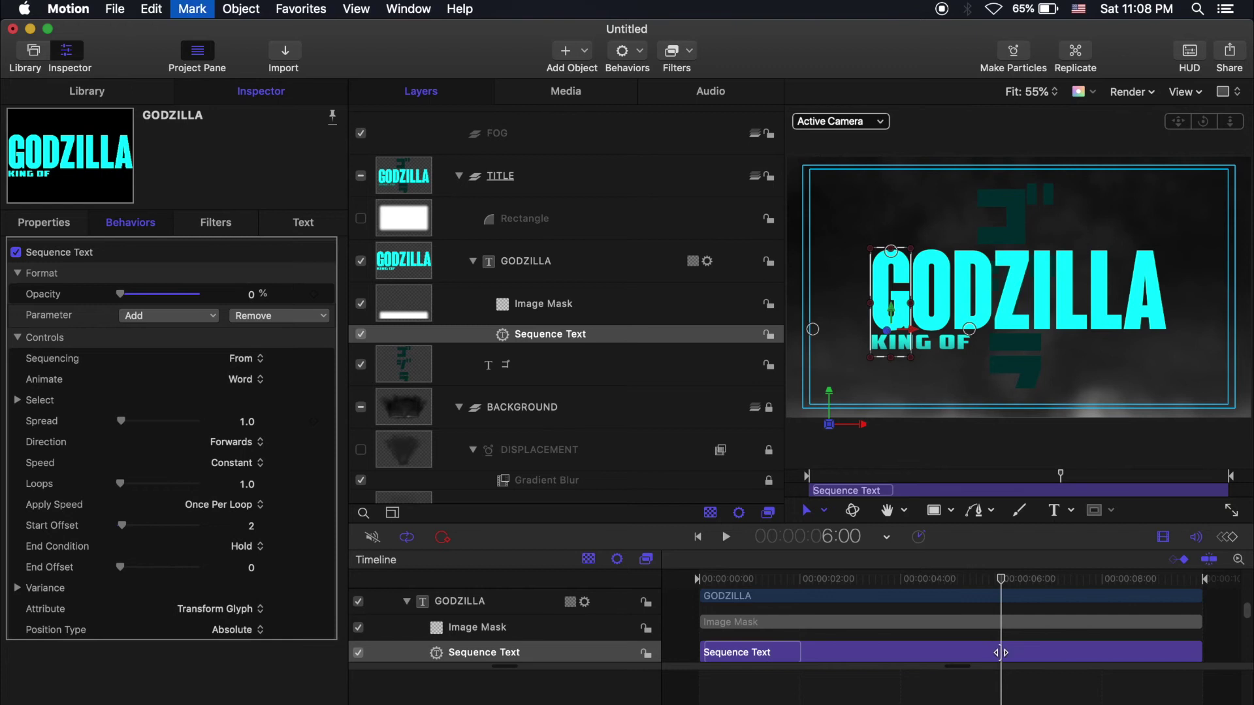
{"action": "key", "text": "o"}
{"action": "mouse_move", "coordinate": [1002, 578]}
{"action": "left_mouse_down"}
{"action": "mouse_move", "coordinate": [771, 591]}
{"action": "mouse_move", "coordinate": [680, 582]}
{"action": "mouse_move", "coordinate": [1001, 578]}
{"action": "left_mouse_up"}
Add a Bloom filter to the GODZILLA text with an amount of 32 and a threshold of 33
{"action": "left_click", "coordinate": [691, 51]}
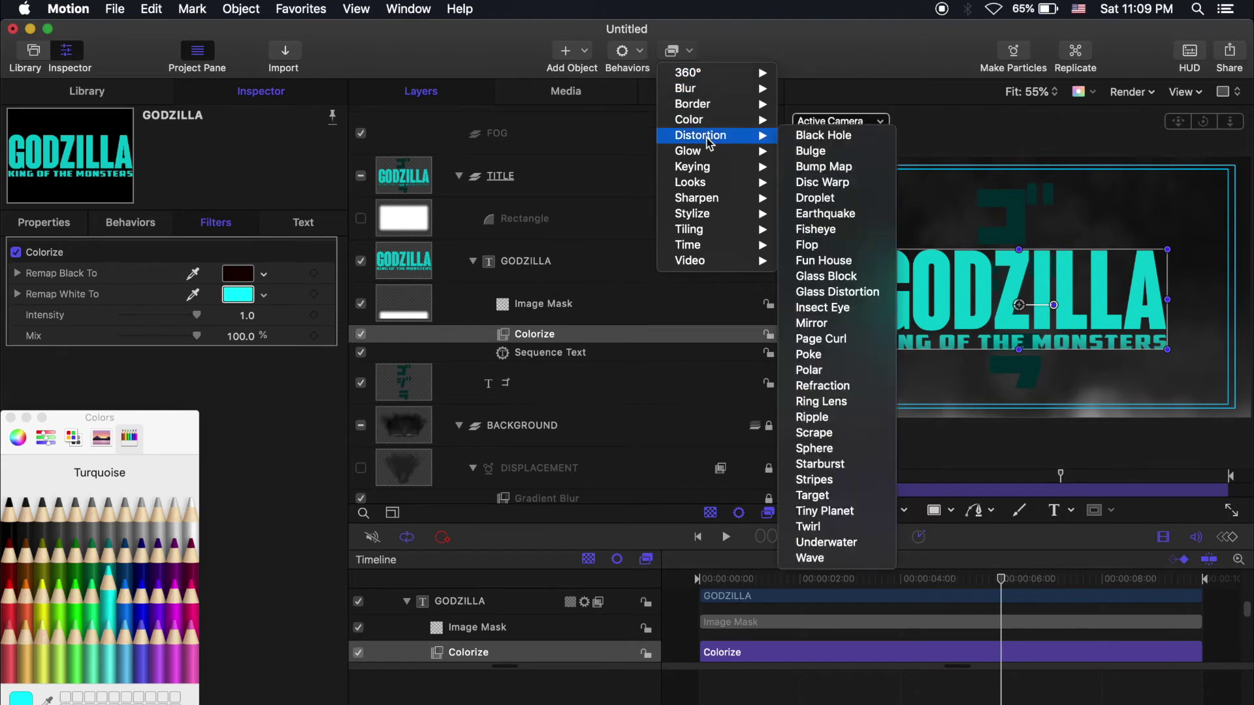
{"action": "mouse_move", "coordinate": [709, 155]}
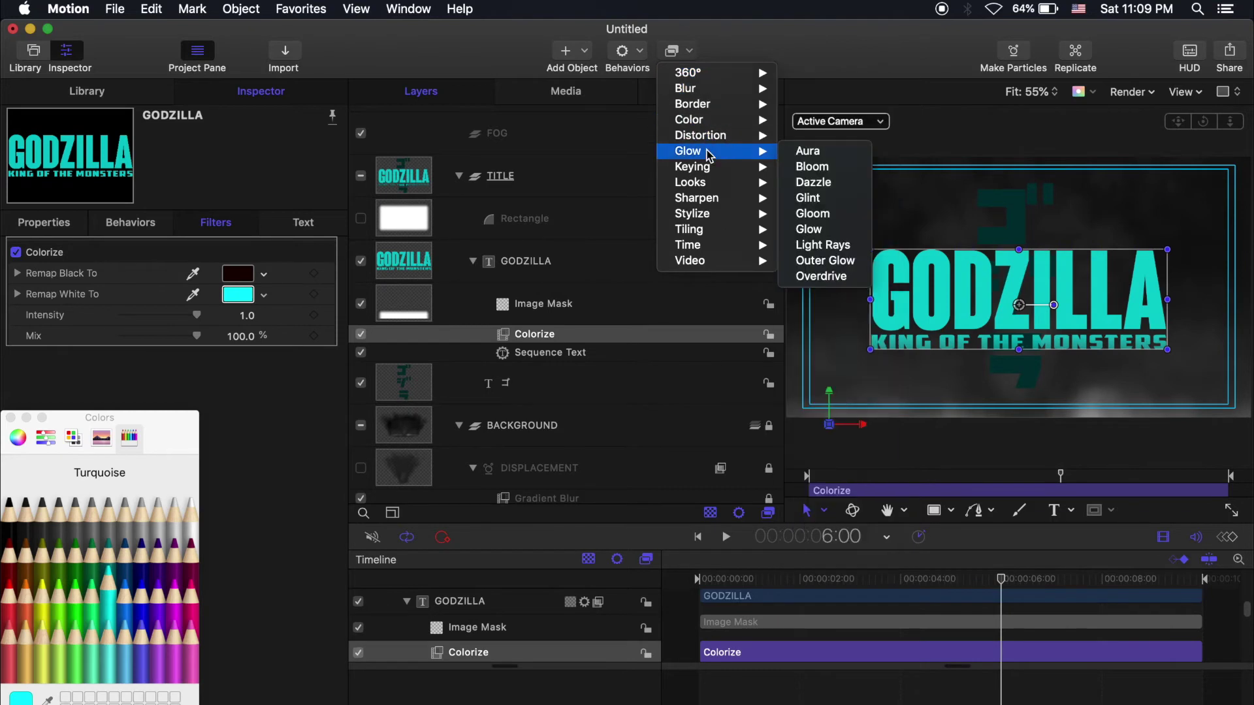
{"action": "left_click", "coordinate": [820, 175]}
{"action": "left_click", "coordinate": [248, 273]}
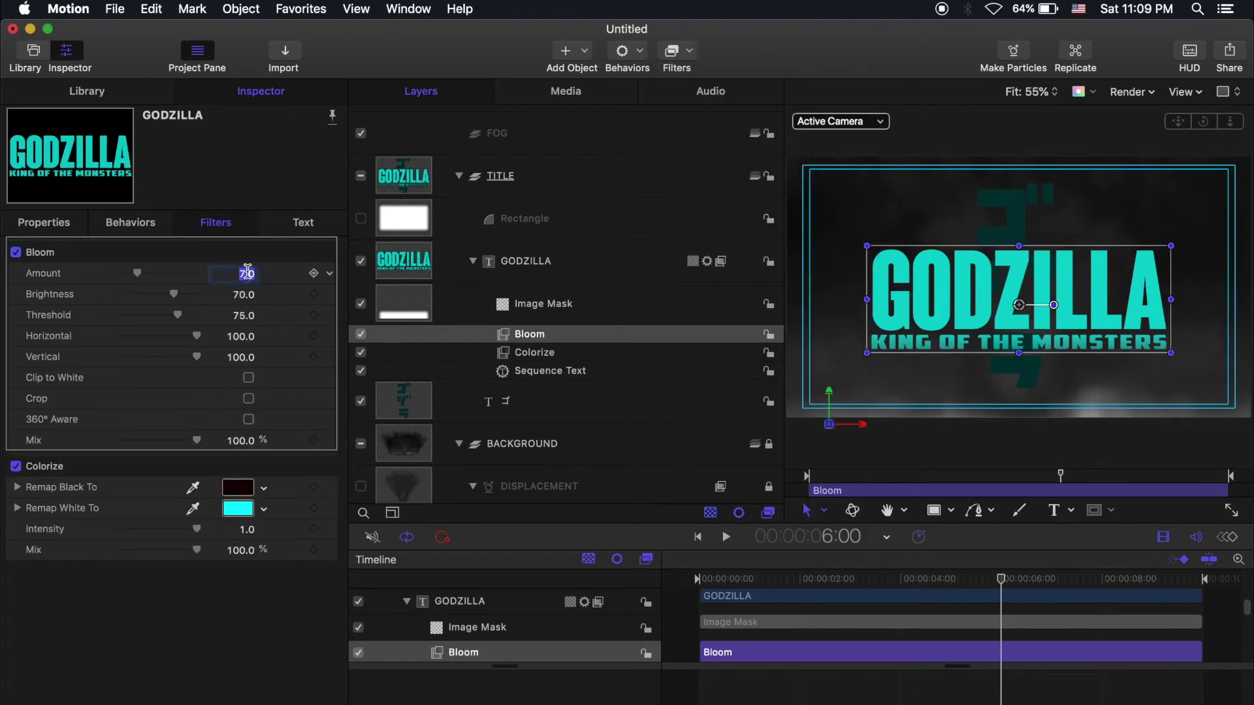
{"action": "type", "text": "32"}
{"action": "key", "text": "Return"}
{"action": "left_click", "coordinate": [249, 321]}
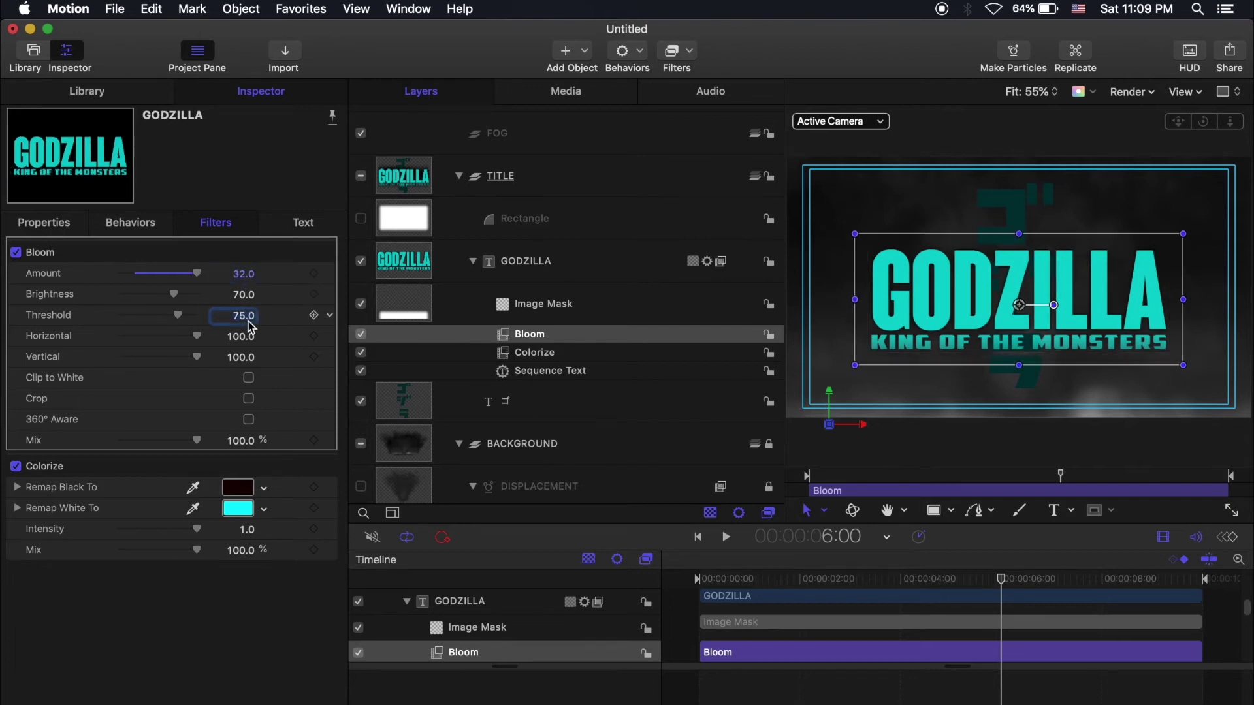
{"action": "type", "text": "33"}
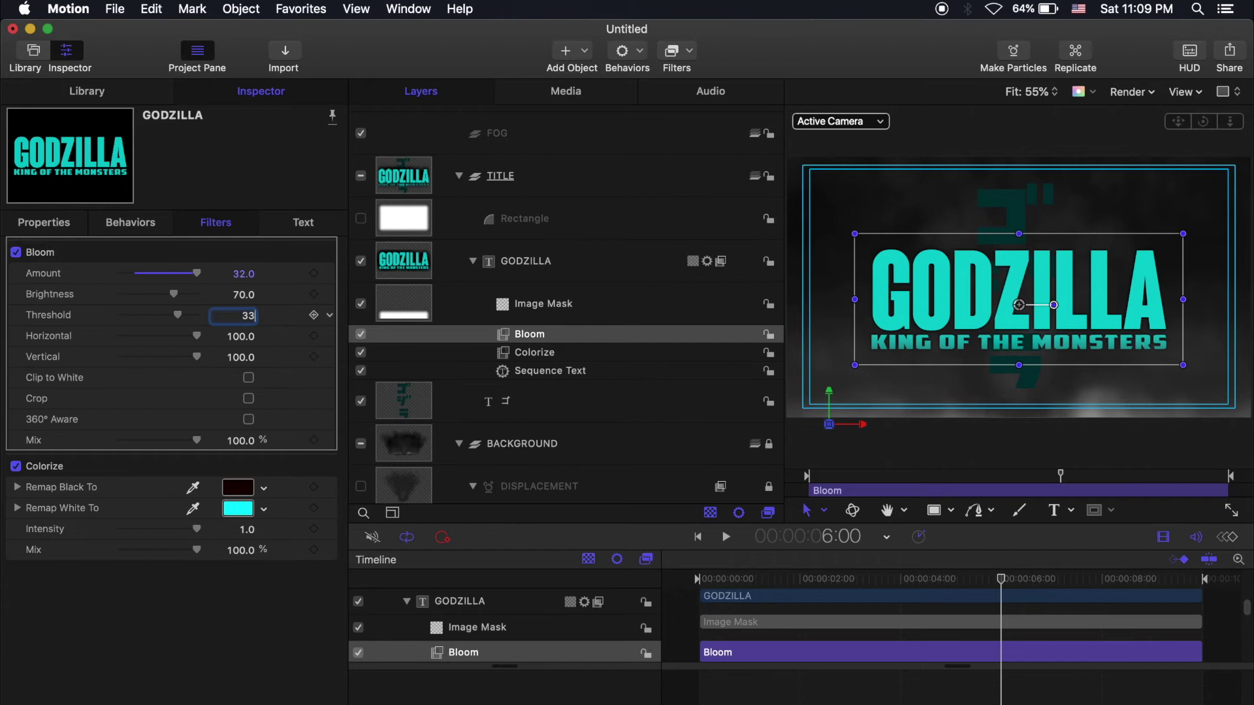
{"action": "key", "text": "Return"}
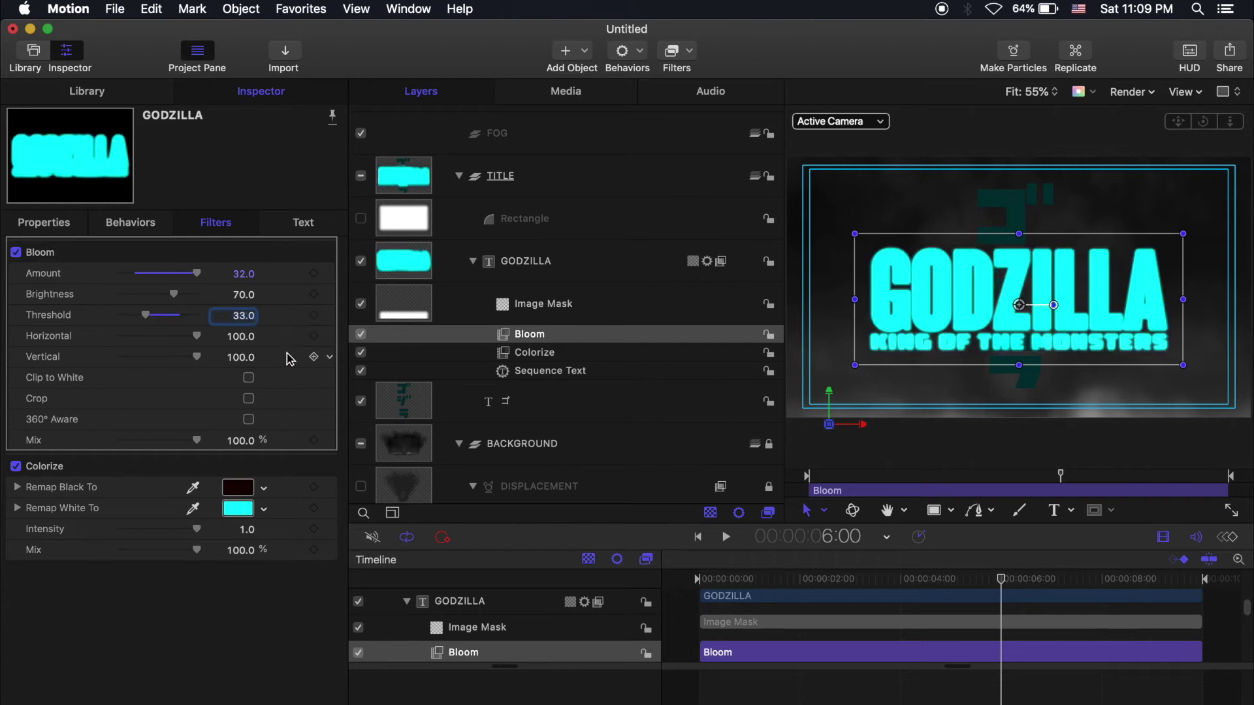
Add a Wriggle parameter behavior to the Bloom filter's threshold and set its amount to 3
{"action": "left_click", "coordinate": [331, 319]}
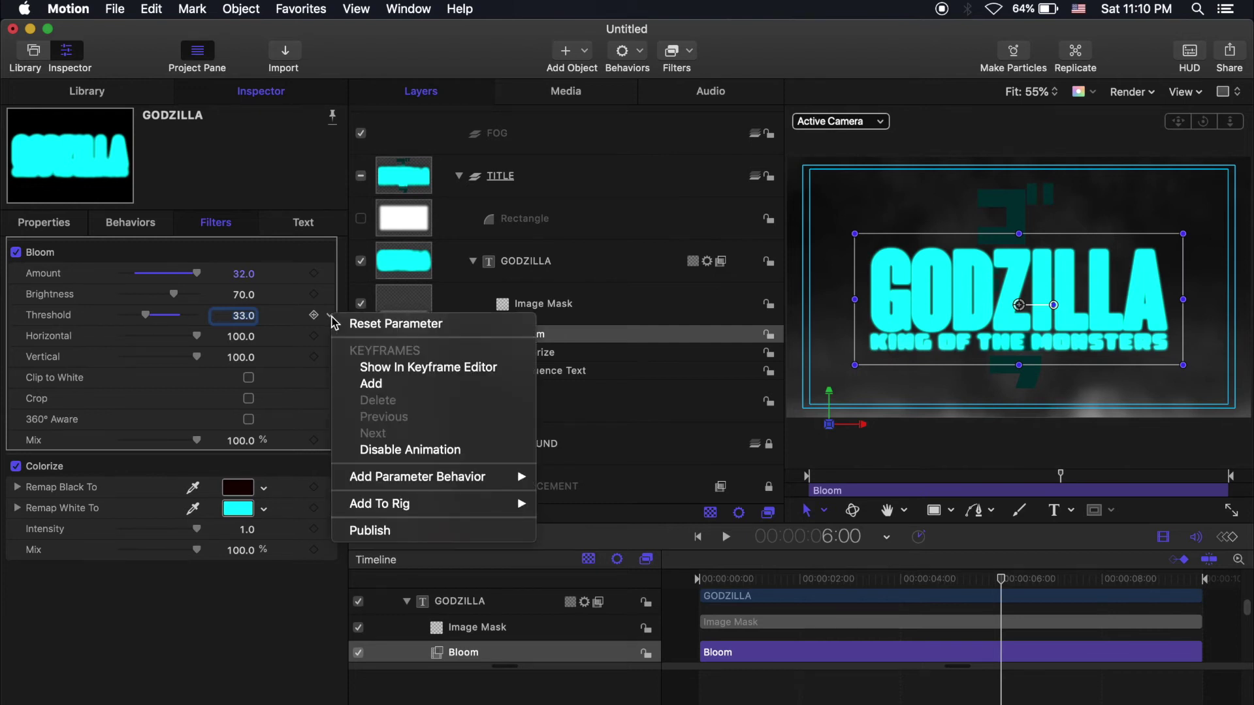
{"action": "mouse_move", "coordinate": [451, 481]}
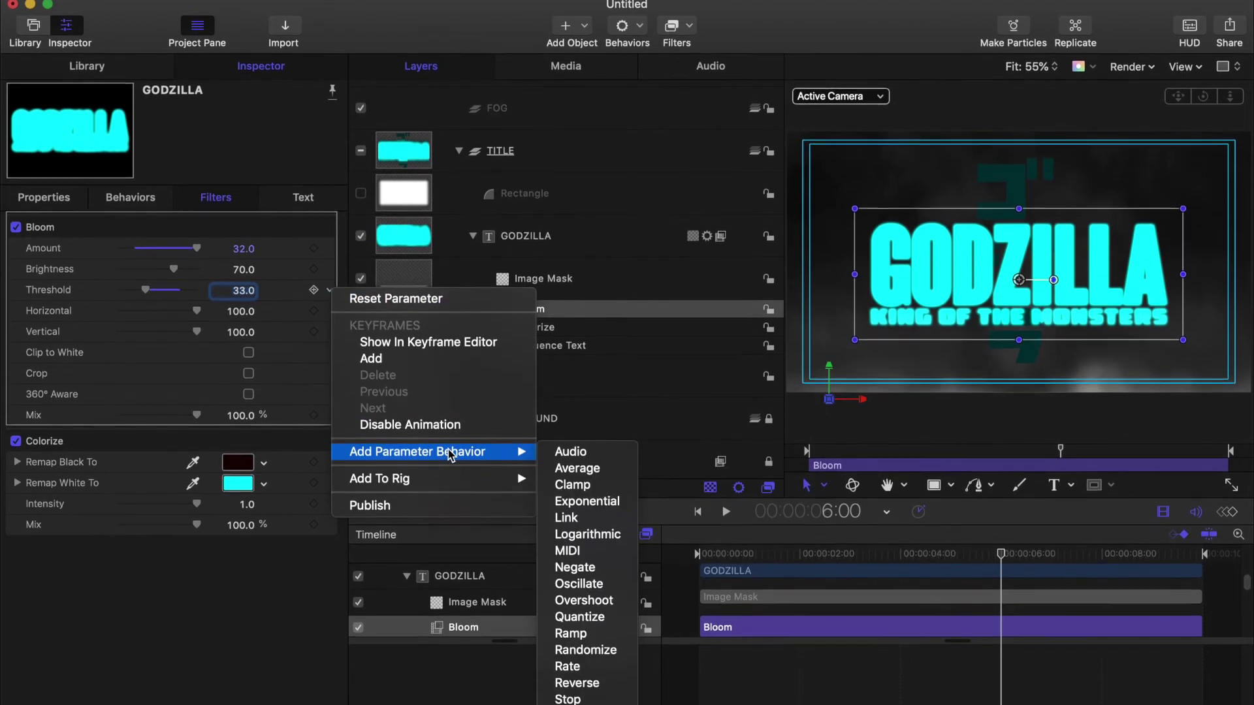
{"action": "left_click", "coordinate": [575, 665]}
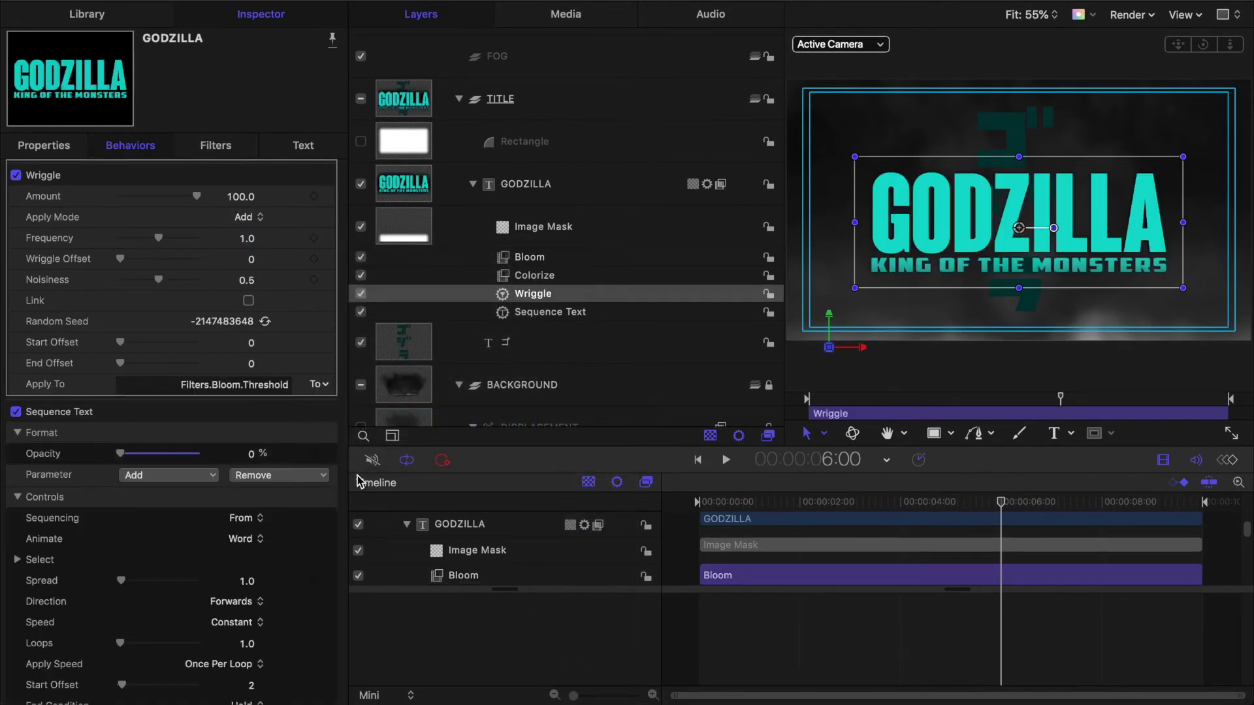
{"action": "left_click", "coordinate": [240, 197]}
{"action": "type", "text": "3"}
{"action": "key", "text": "Return"}
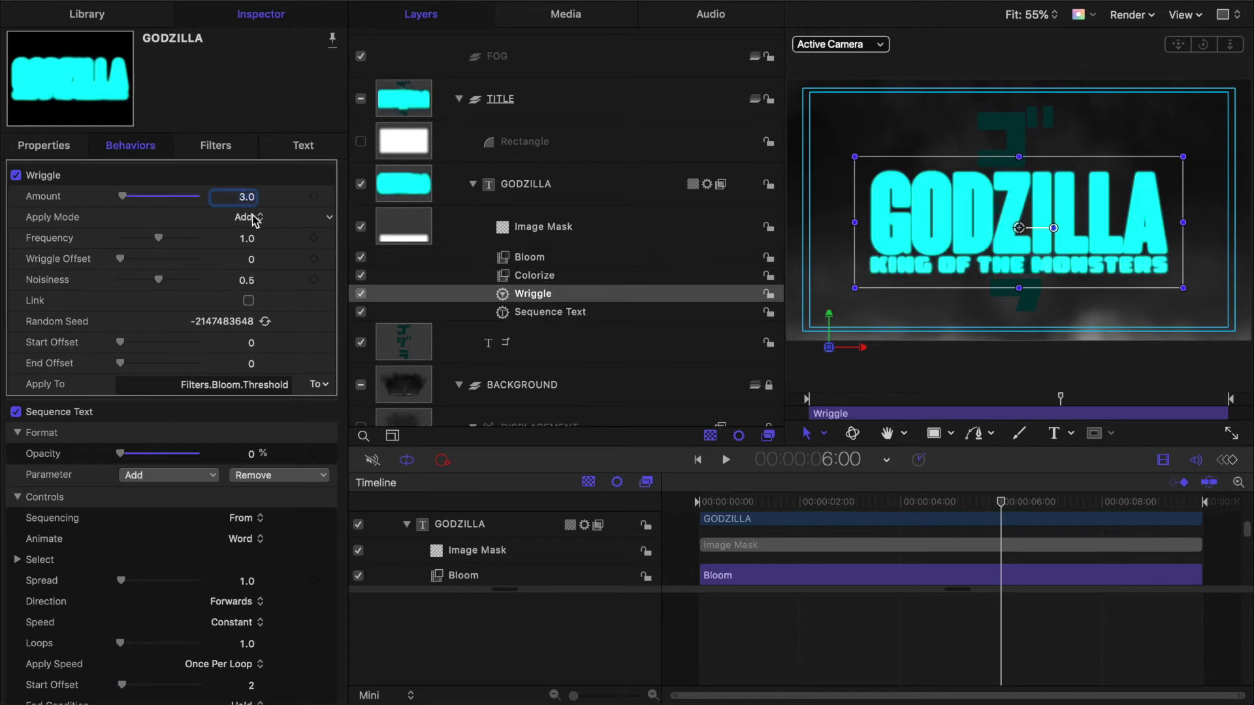
Set the Wriggle behavior's frequency to 0.05 and noisiness to 0.7, and preview the glow around 1:20
{"action": "left_click", "coordinate": [247, 239]}
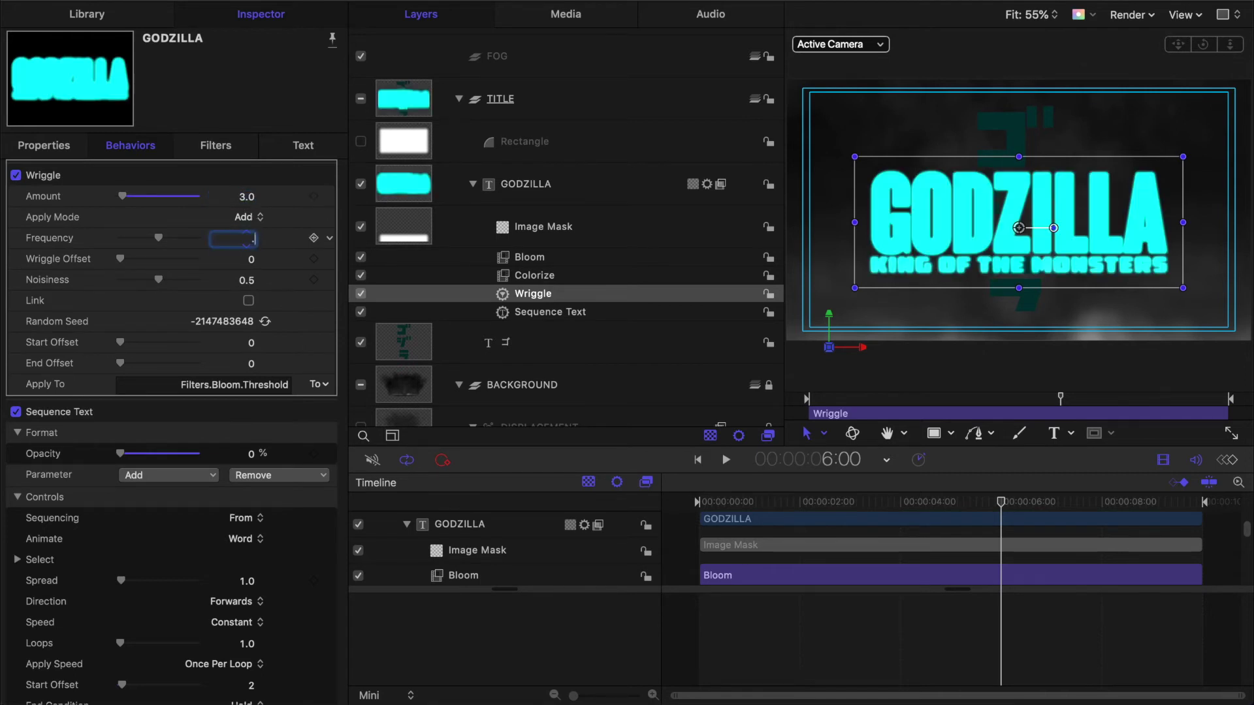
{"action": "key", "text": "Return"}
{"action": "left_click", "coordinate": [248, 283]}
{"action": "key", "text": "BackSpace"}
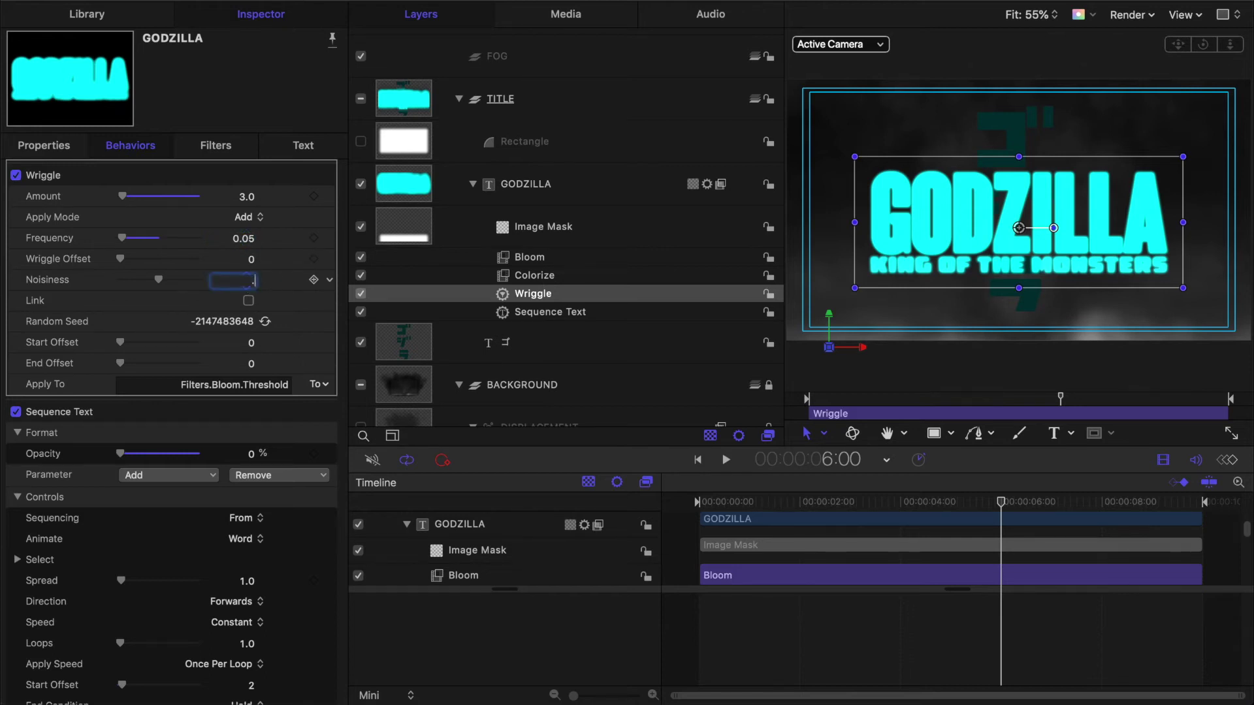
{"action": "type", "text": ".7"}
{"action": "key", "text": "Return"}
{"action": "left_click_drag", "start_coordinate": [869, 505], "coordinate": [792, 503]}
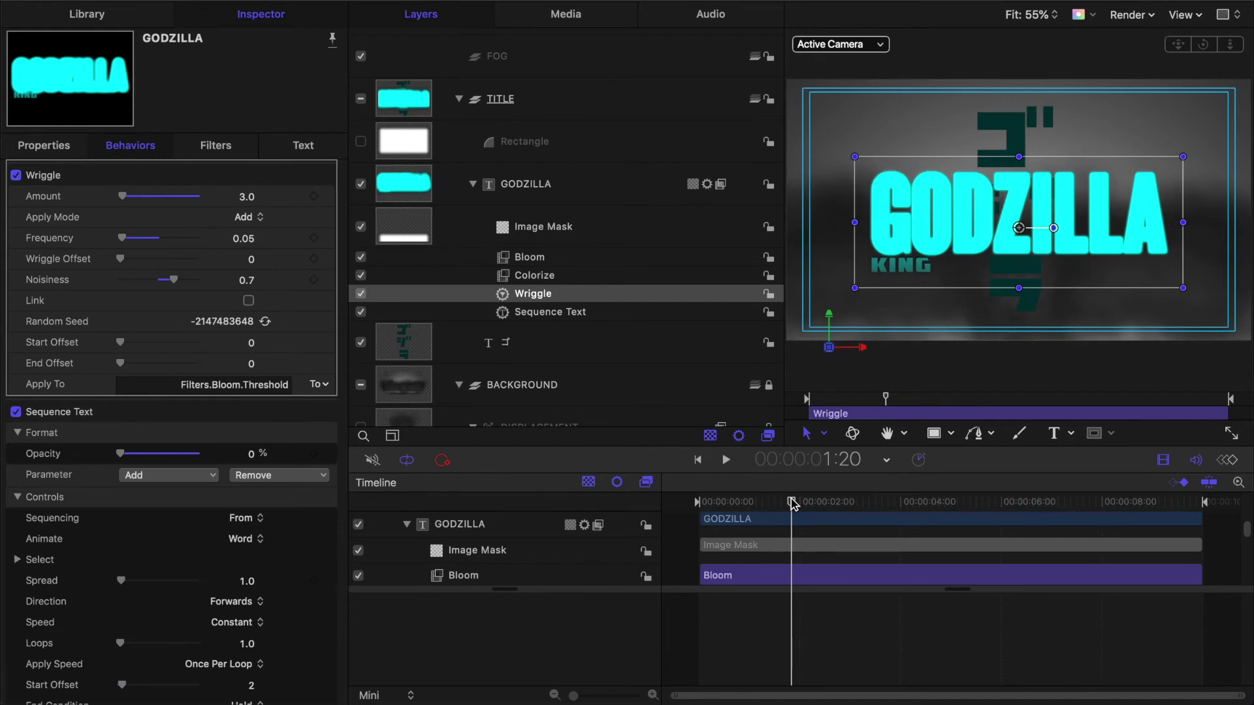
Enable Glow on the Japanese text layer and color it turquoise
{"action": "left_click", "coordinate": [413, 356]}
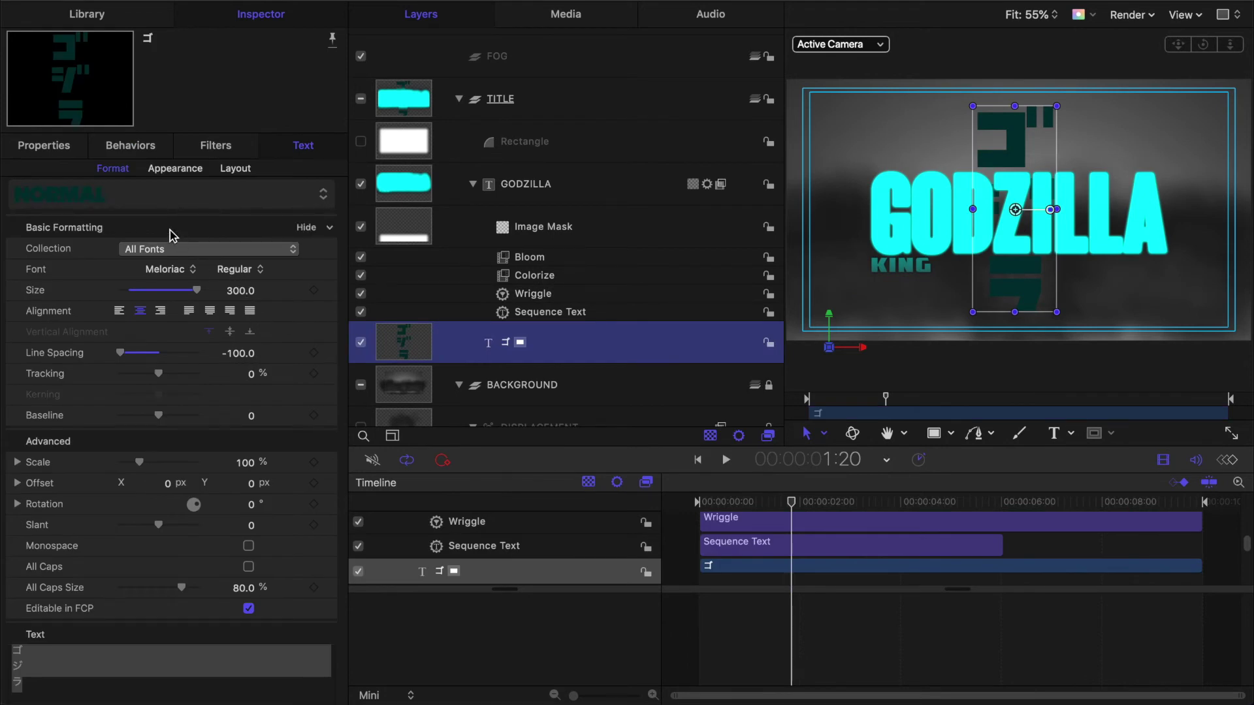
{"action": "left_click", "coordinate": [175, 172]}
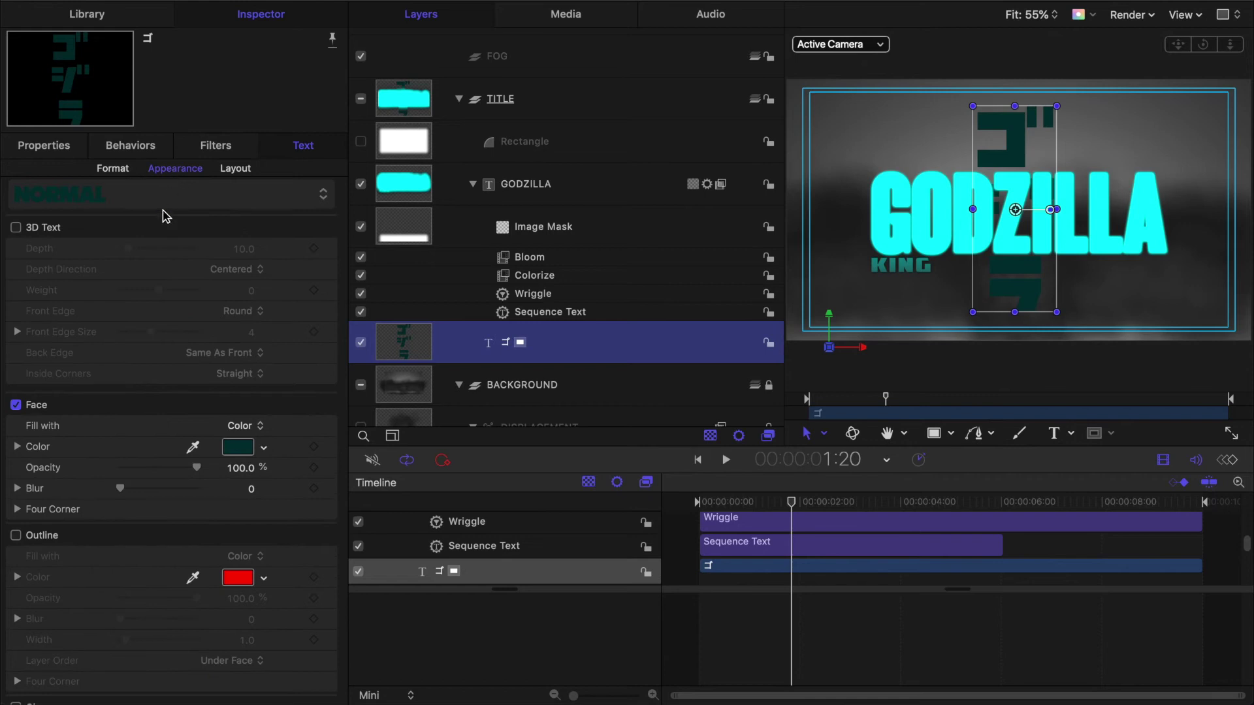
{"action": "scroll", "coordinate": [153, 435], "scroll_direction": "down", "scroll_amount": 7}
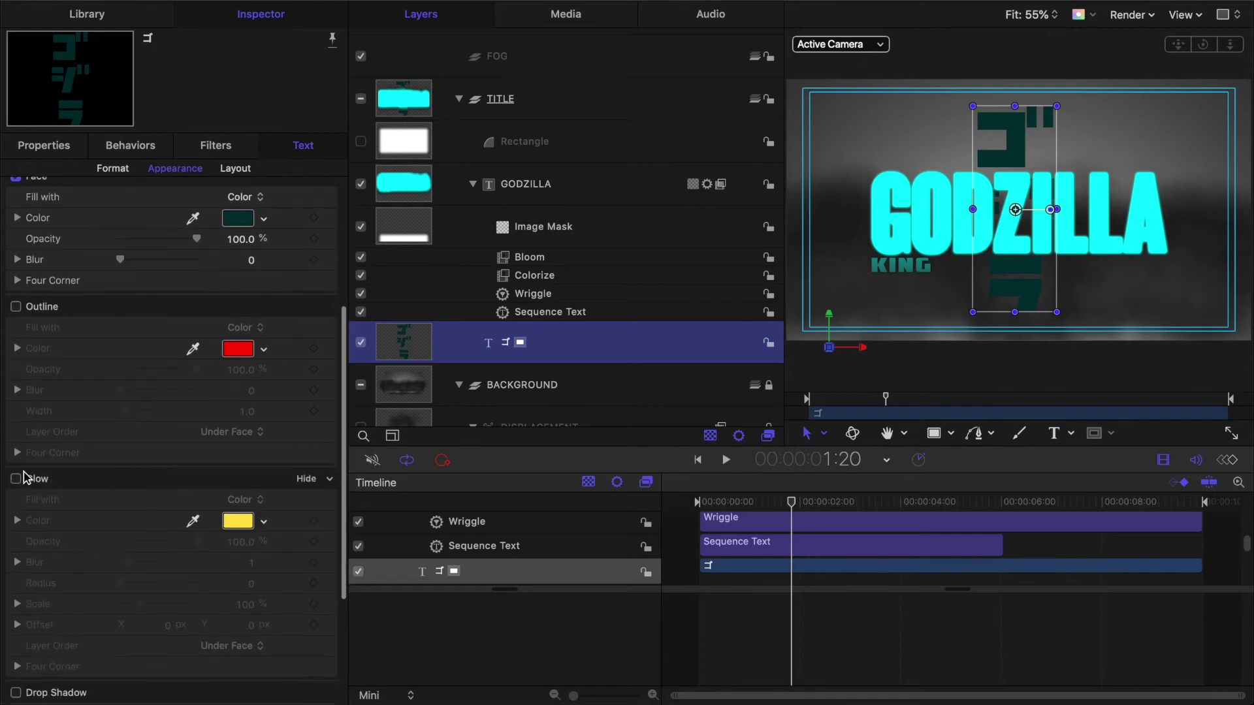
{"action": "left_click", "coordinate": [236, 522]}
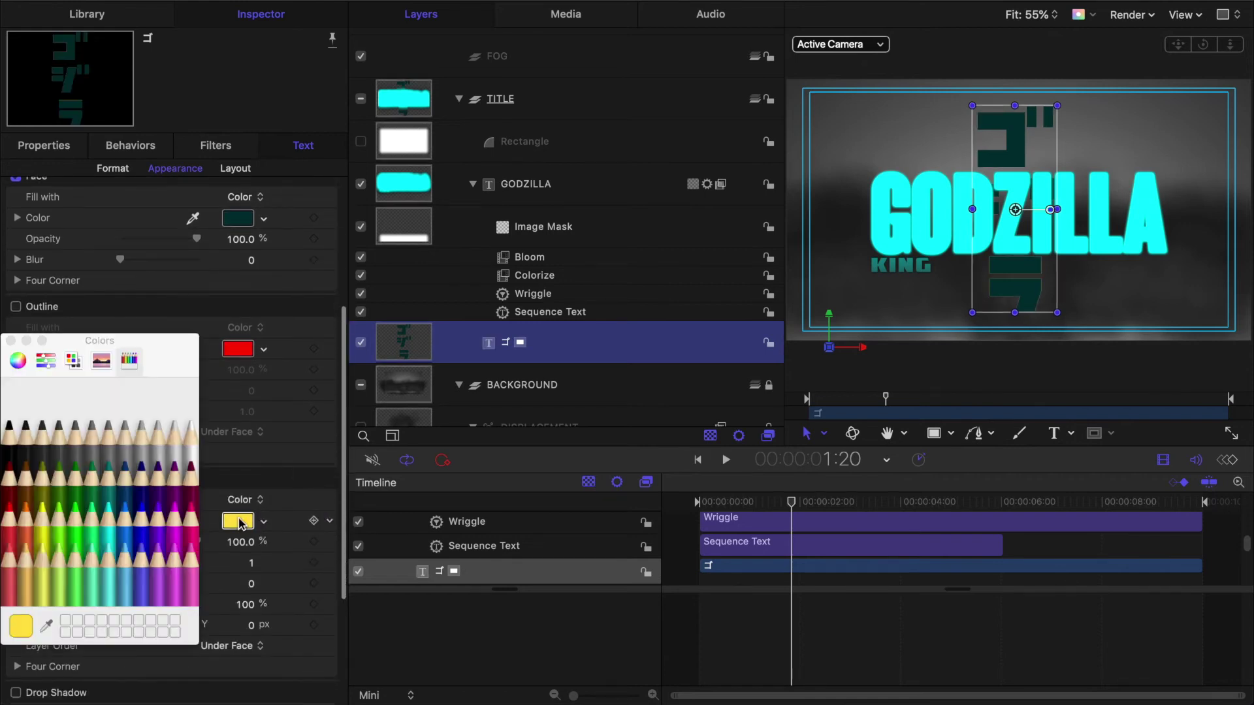
{"action": "left_click", "coordinate": [108, 519]}
Set the Japanese text's glow blur to 10, radius to 5 and scale to 96%
{"action": "left_click", "coordinate": [249, 565]}
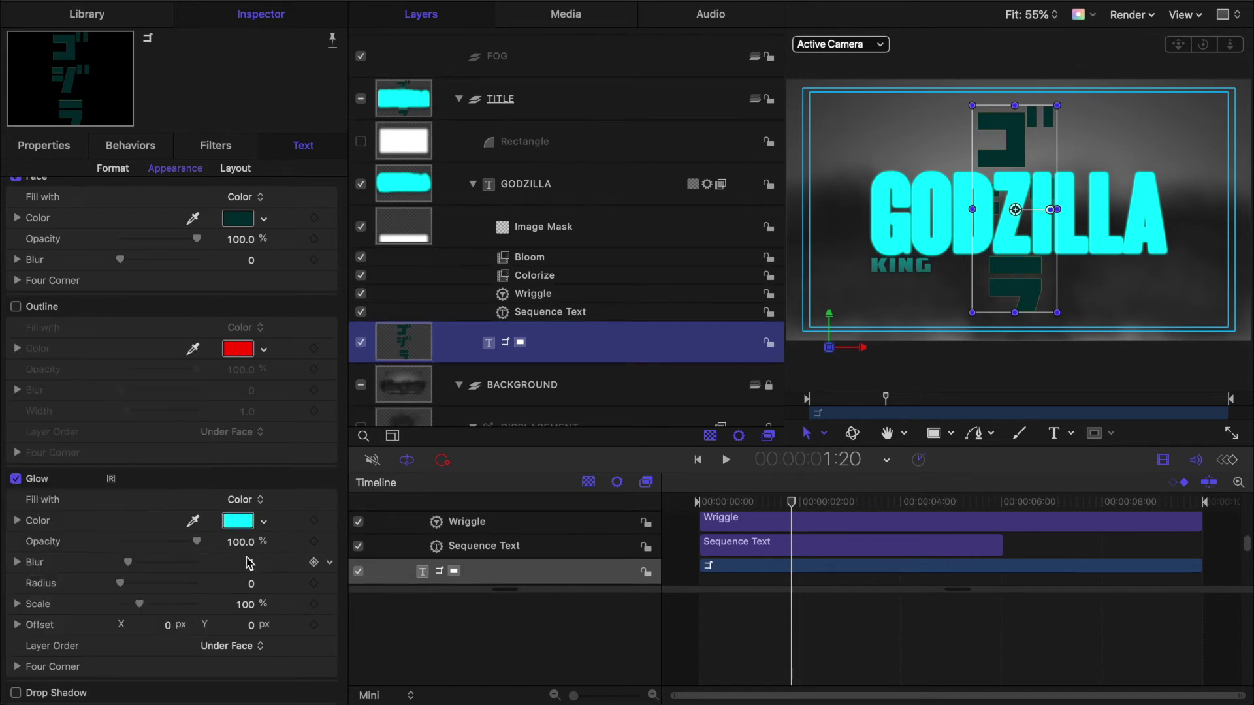
{"action": "left_click", "coordinate": [252, 565]}
{"action": "type", "text": "10"}
{"action": "key", "text": "Return"}
{"action": "left_click", "coordinate": [254, 586]}
{"action": "type", "text": "5"}
{"action": "key", "text": "Return"}
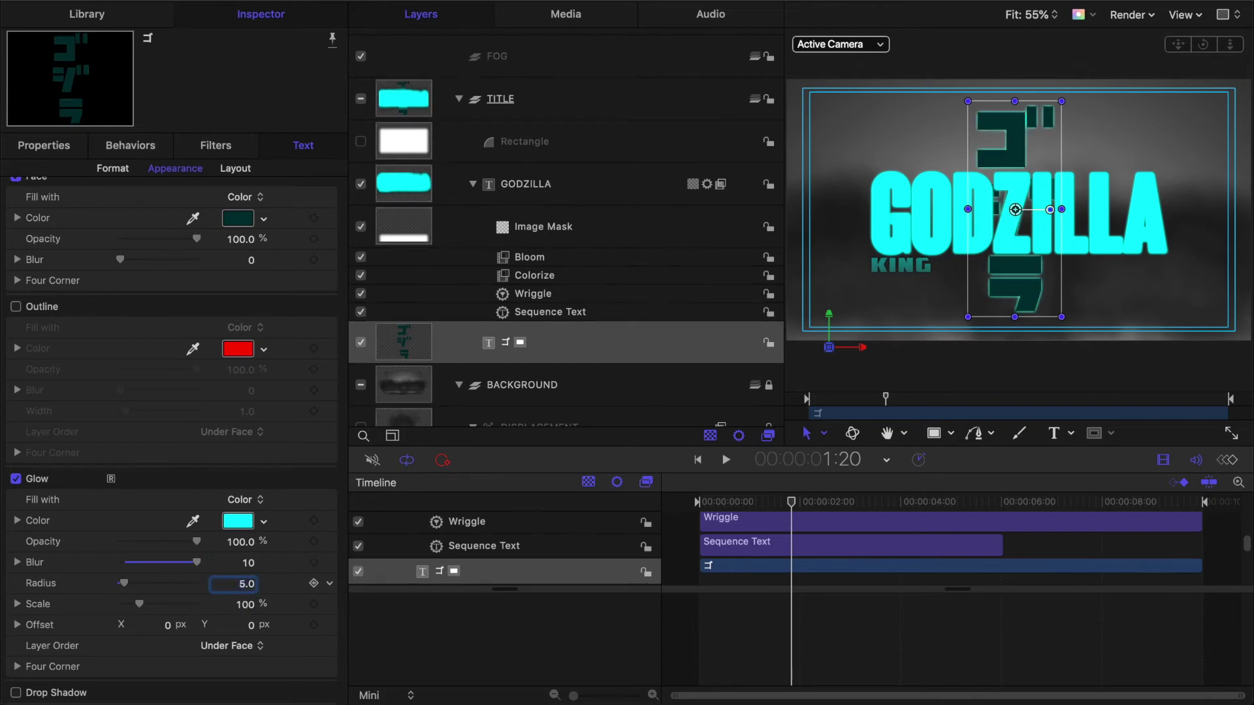
{"action": "left_click", "coordinate": [251, 609]}
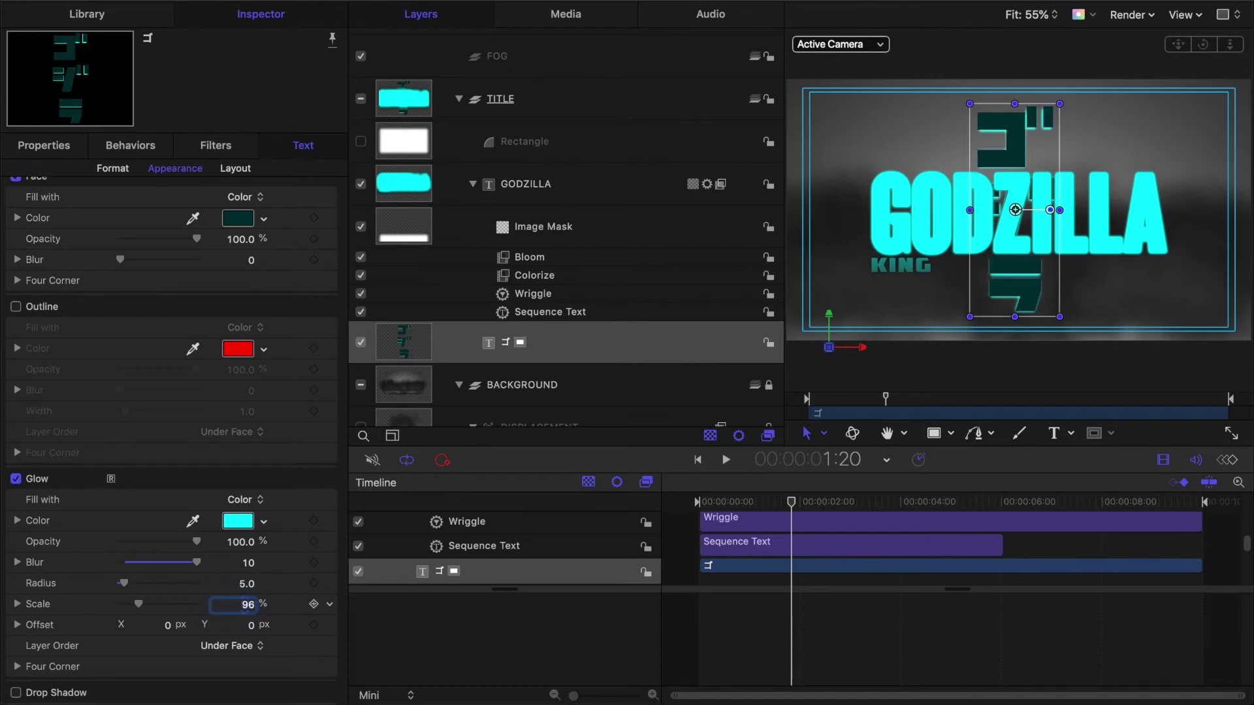
{"action": "left_click", "coordinate": [253, 650]}
{"action": "left_click", "coordinate": [252, 645]}
{"action": "scroll", "coordinate": [138, 617], "scroll_direction": "down", "scroll_amount": 5}
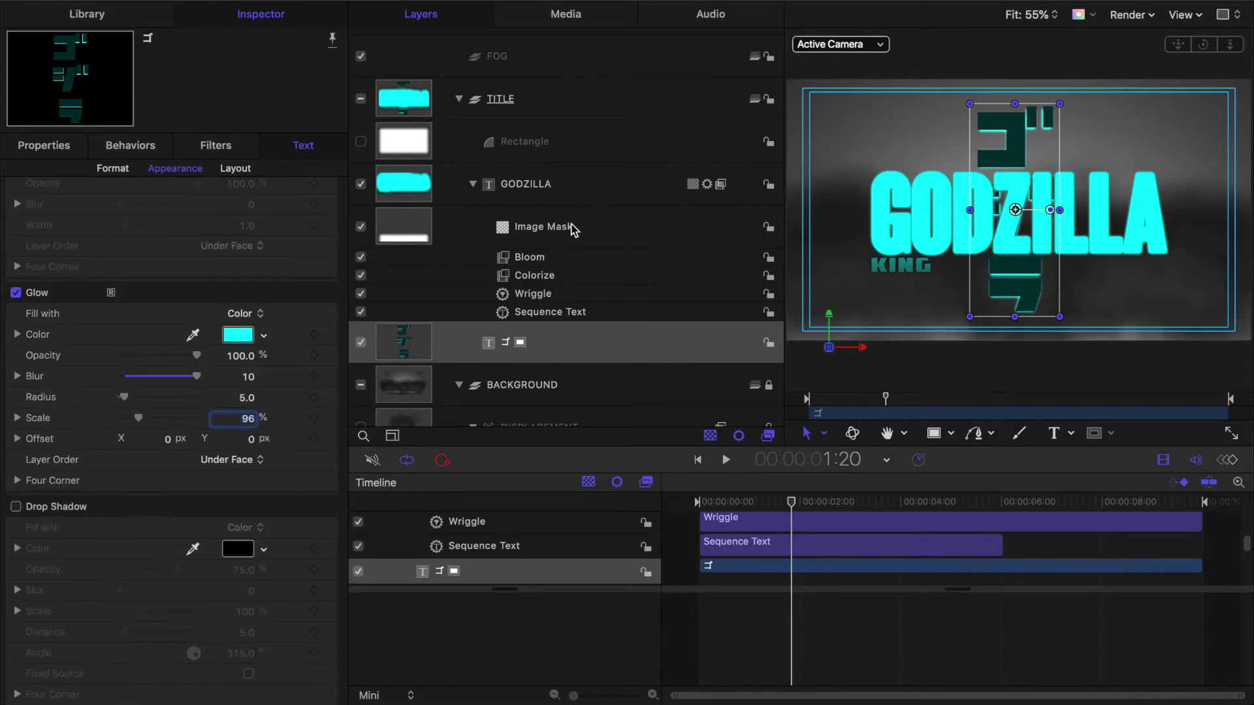
Lock the GODZILLA text layer and collapse its filters and behaviors
{"action": "left_click", "coordinate": [770, 185]}
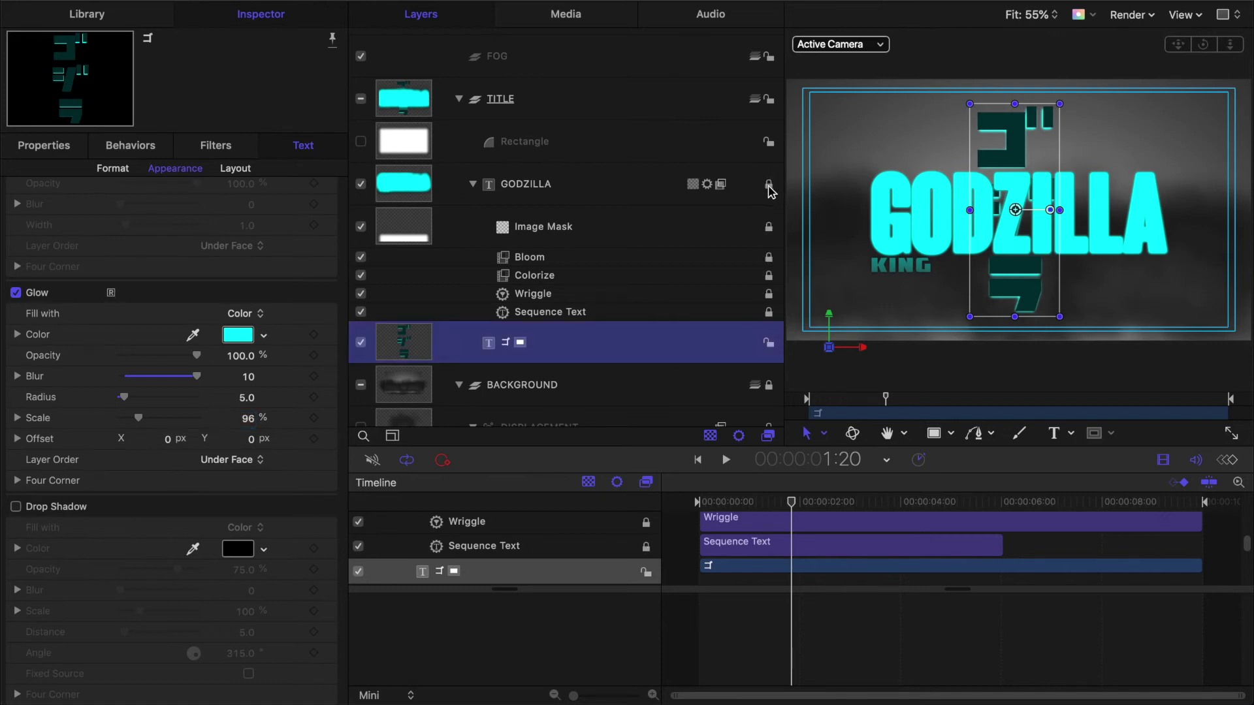
{"action": "left_click", "coordinate": [472, 186]}
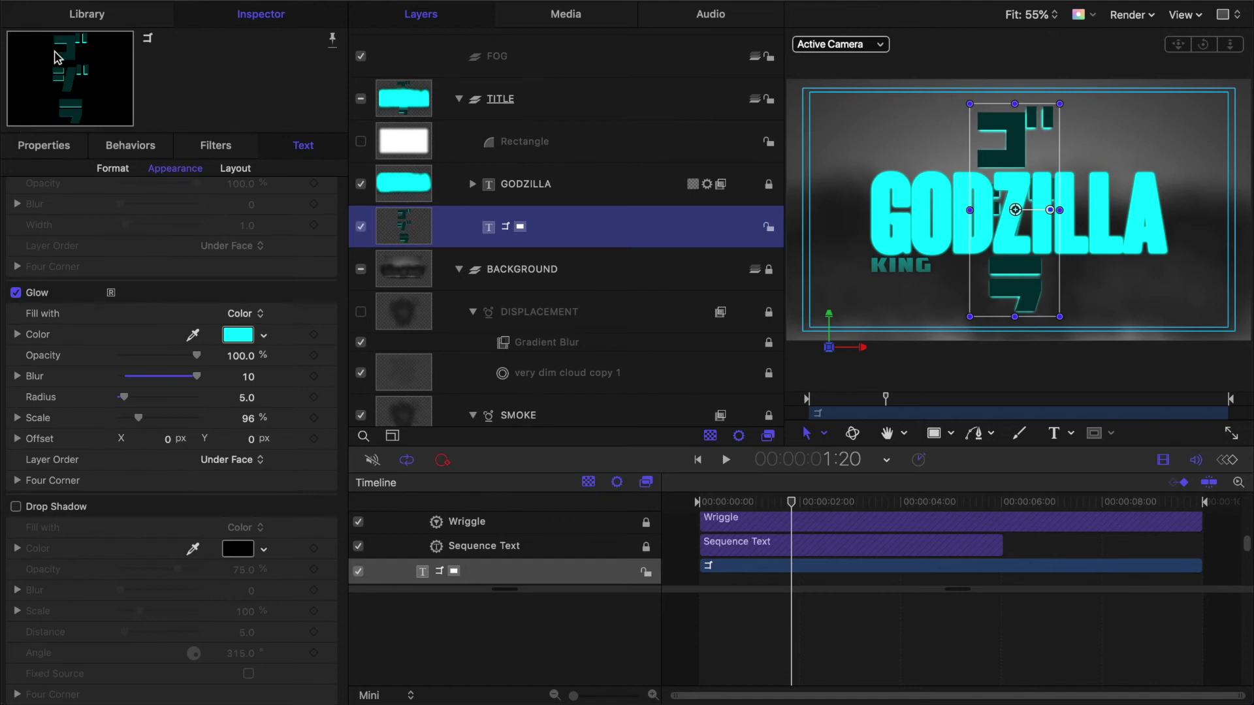
Add the Fog the Floor particle emitter from the Nature category to the FOG group at the first frame
{"action": "left_click", "coordinate": [89, 17]}
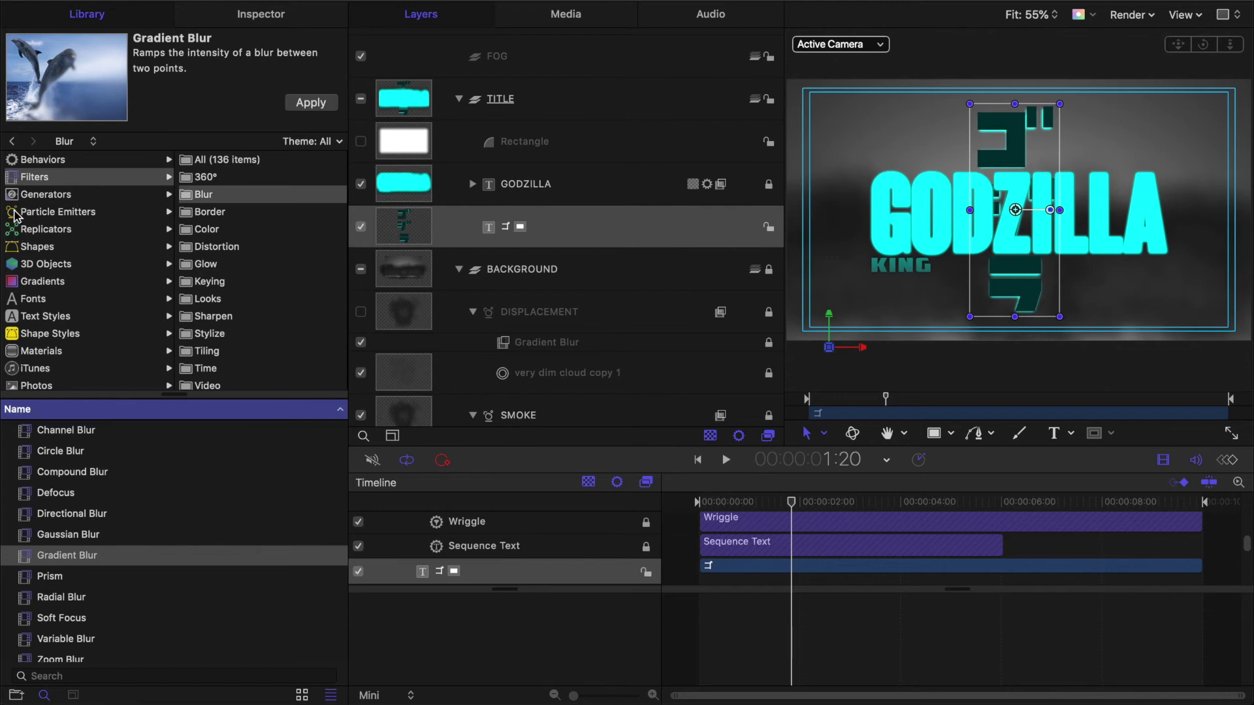
{"action": "left_click", "coordinate": [18, 214]}
{"action": "left_click", "coordinate": [190, 215]}
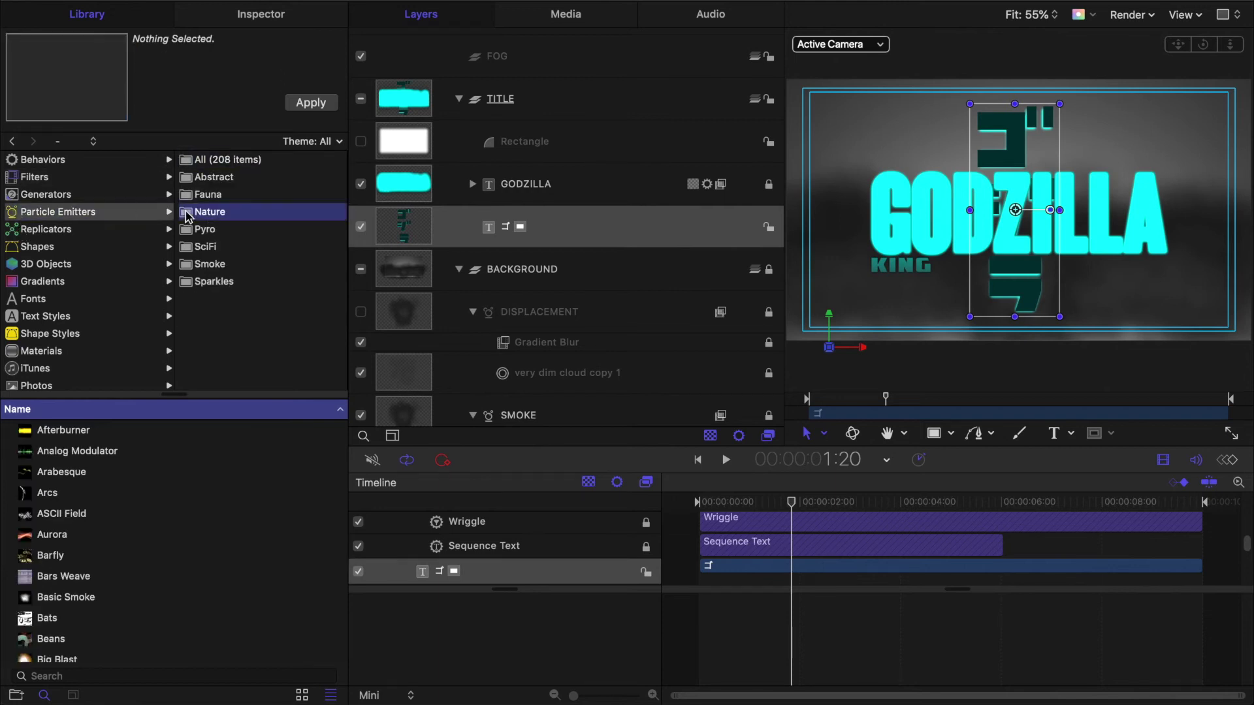
{"action": "scroll", "coordinate": [65, 523], "scroll_direction": "down", "scroll_amount": 10}
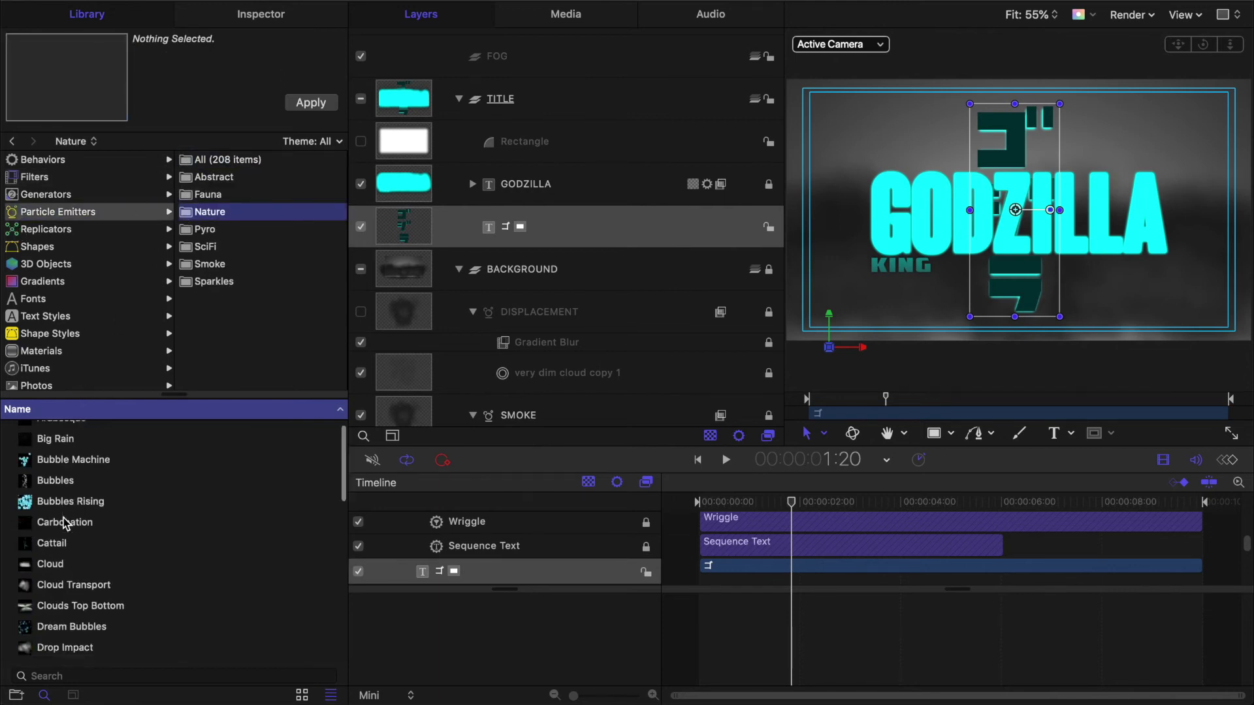
{"action": "left_click", "coordinate": [57, 479]}
{"action": "left_click", "coordinate": [700, 503]}
{"action": "left_click", "coordinate": [459, 98]}
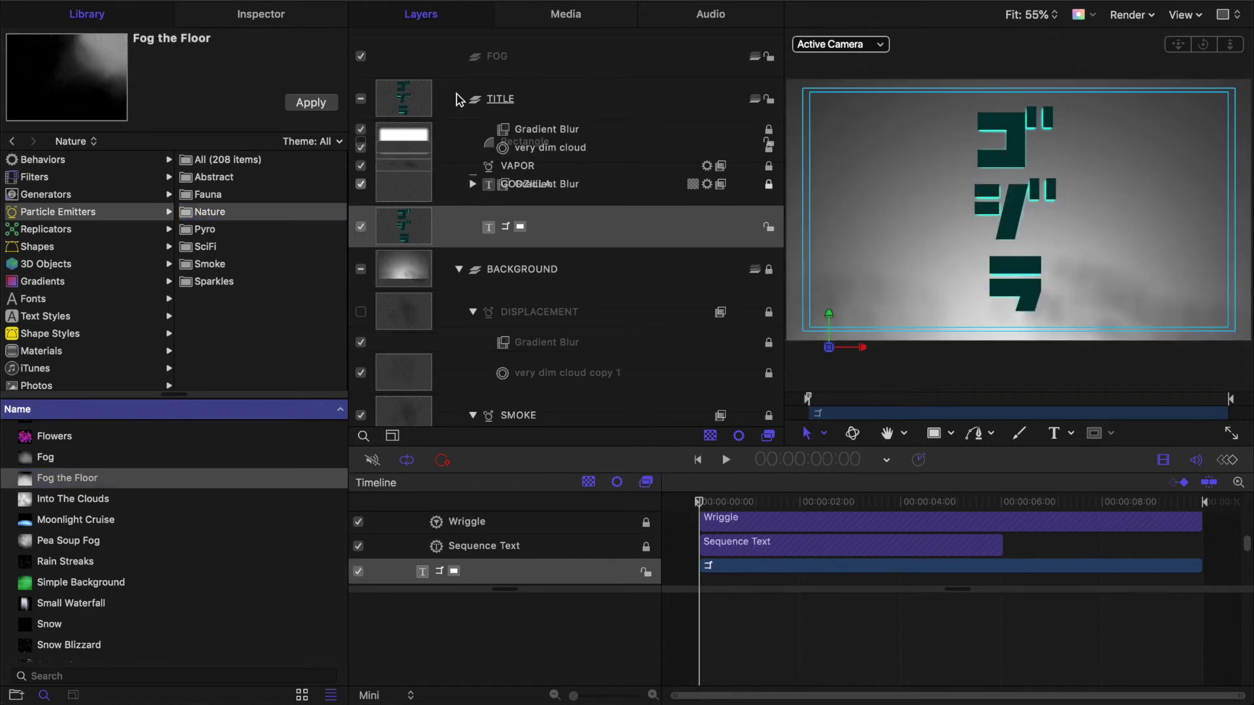
{"action": "left_click", "coordinate": [459, 141]}
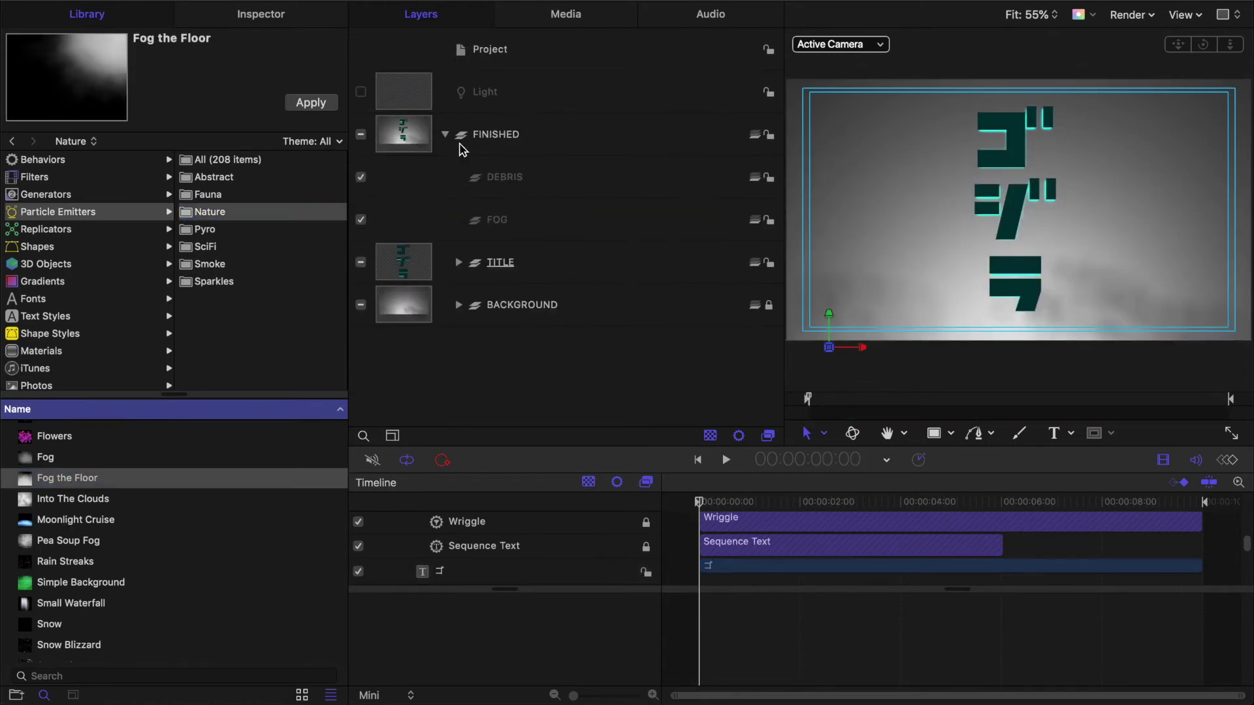
{"action": "left_click", "coordinate": [547, 221]}
{"action": "left_click", "coordinate": [314, 104]}
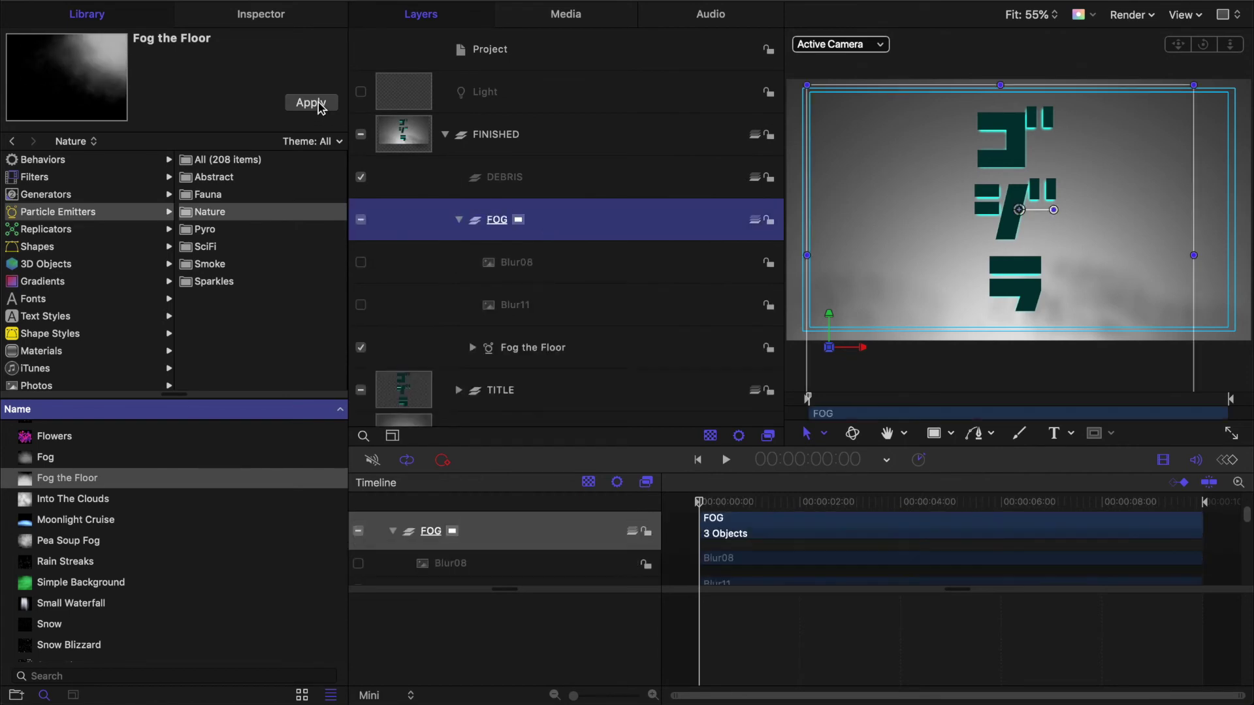
Make the Fog the Floor emitter 3D and set its shape to Box
{"action": "left_click", "coordinate": [288, 15]}
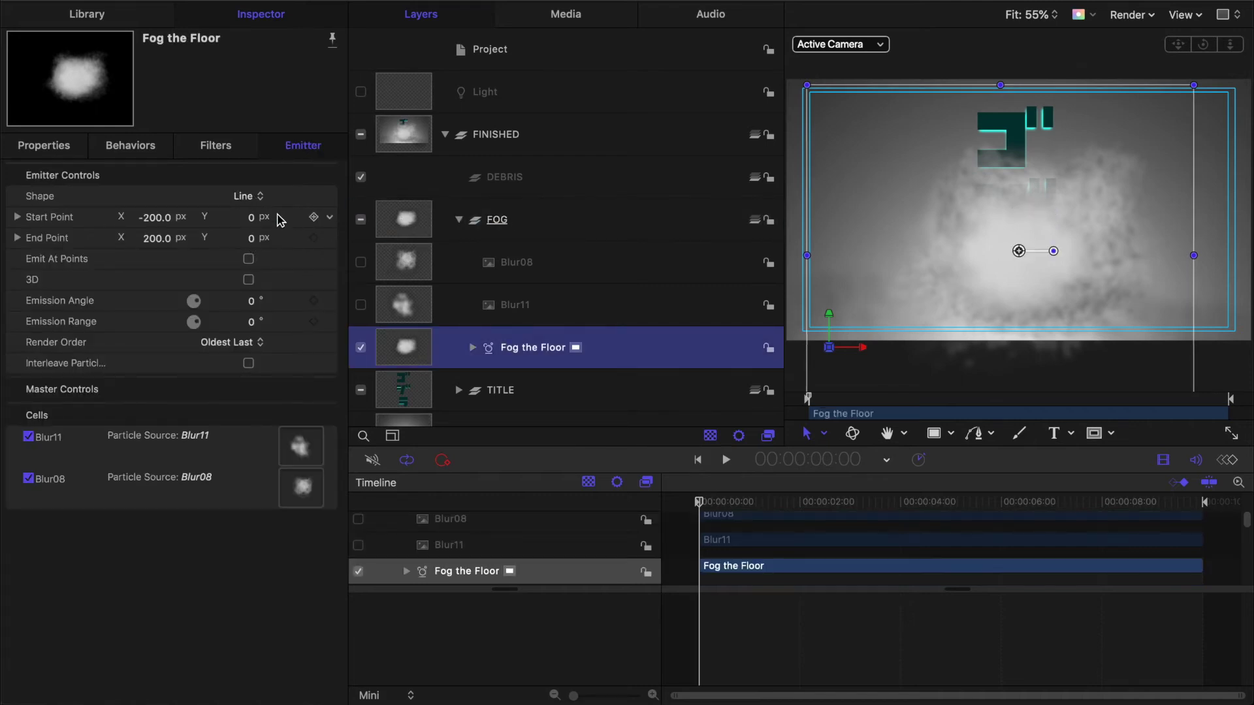
{"action": "left_click", "coordinate": [248, 280]}
{"action": "left_click", "coordinate": [250, 196]}
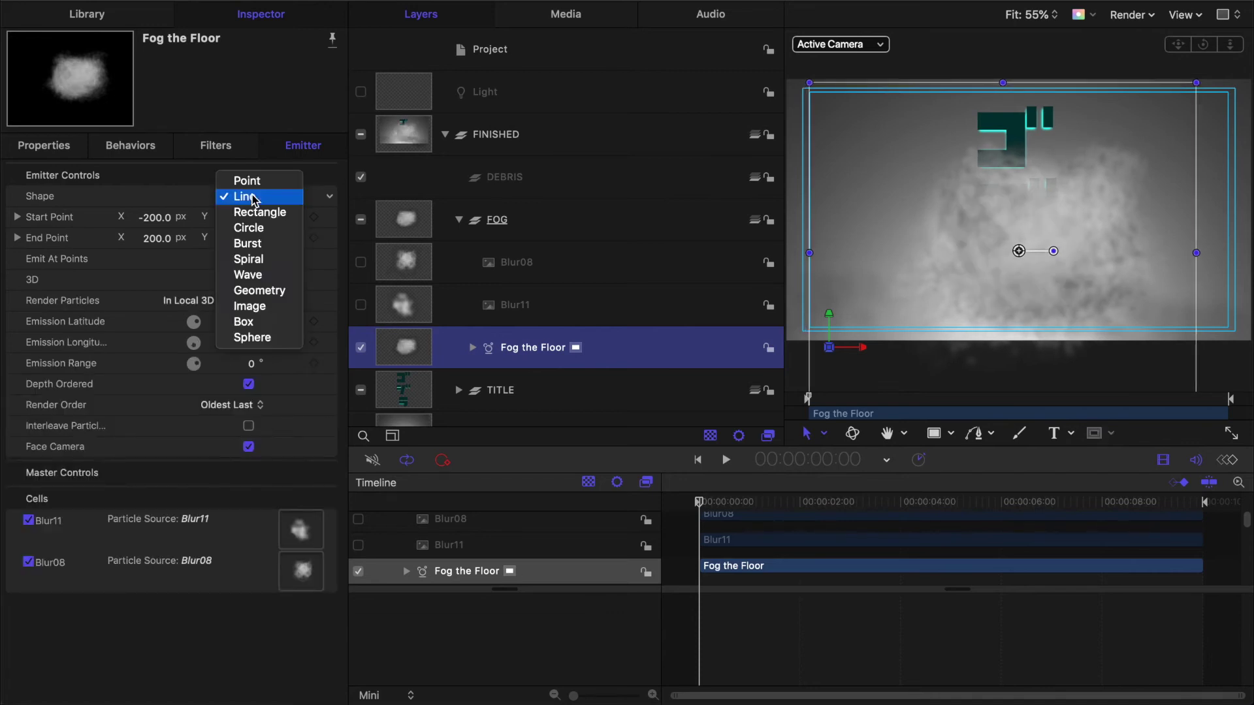
{"action": "left_click", "coordinate": [252, 325]}
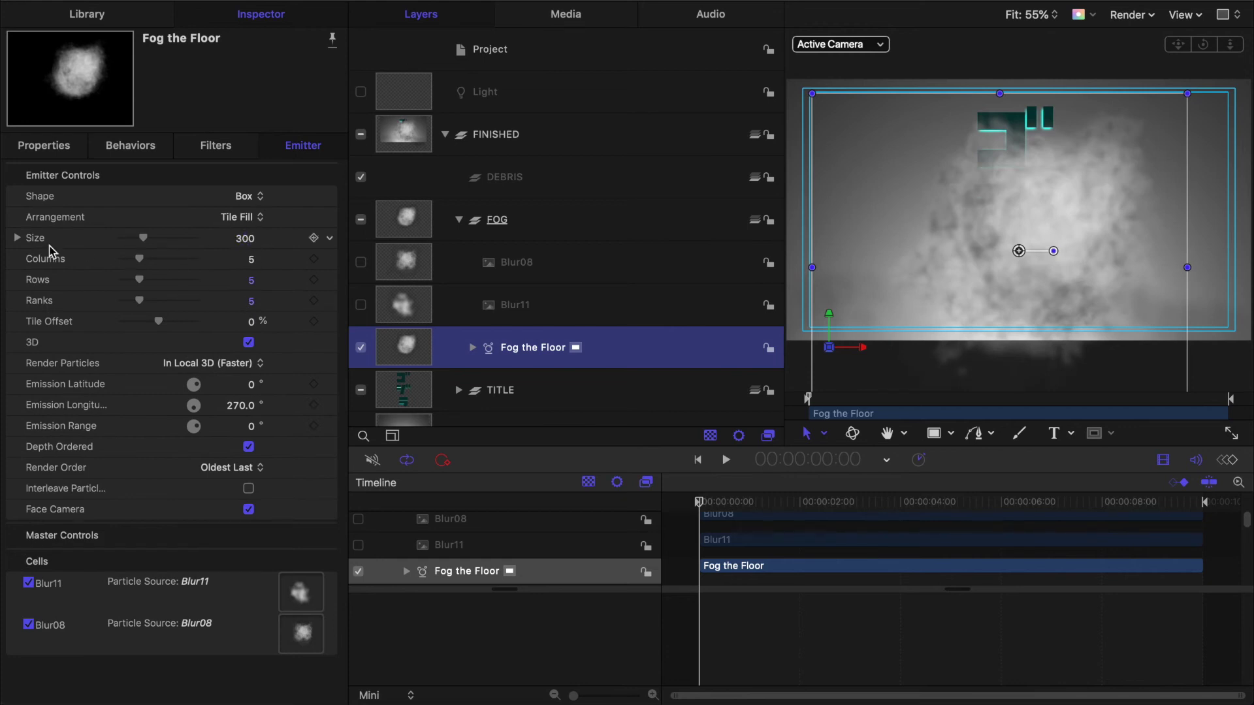
Set the Fog the Floor emitter's box width to 760 and its columns to 20
{"action": "left_click", "coordinate": [18, 239]}
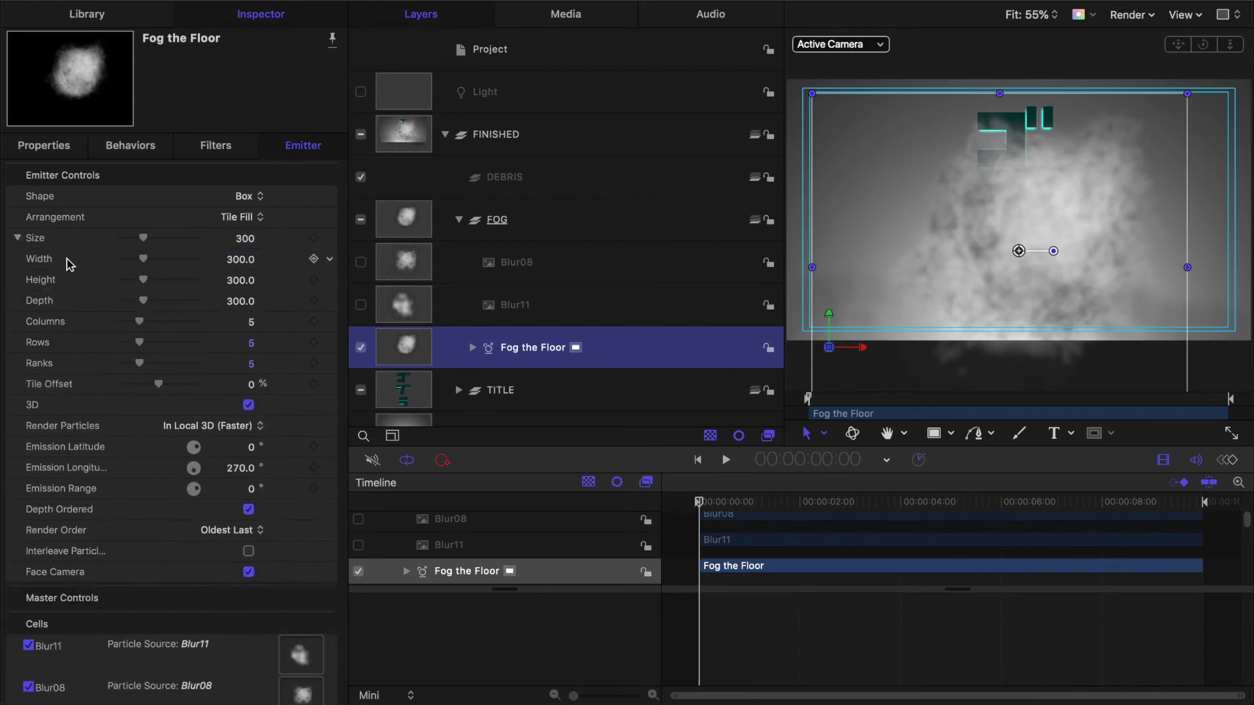
{"action": "left_click", "coordinate": [245, 260]}
{"action": "left_click", "coordinate": [244, 260]}
{"action": "type", "text": "760"}
{"action": "key", "text": "Return"}
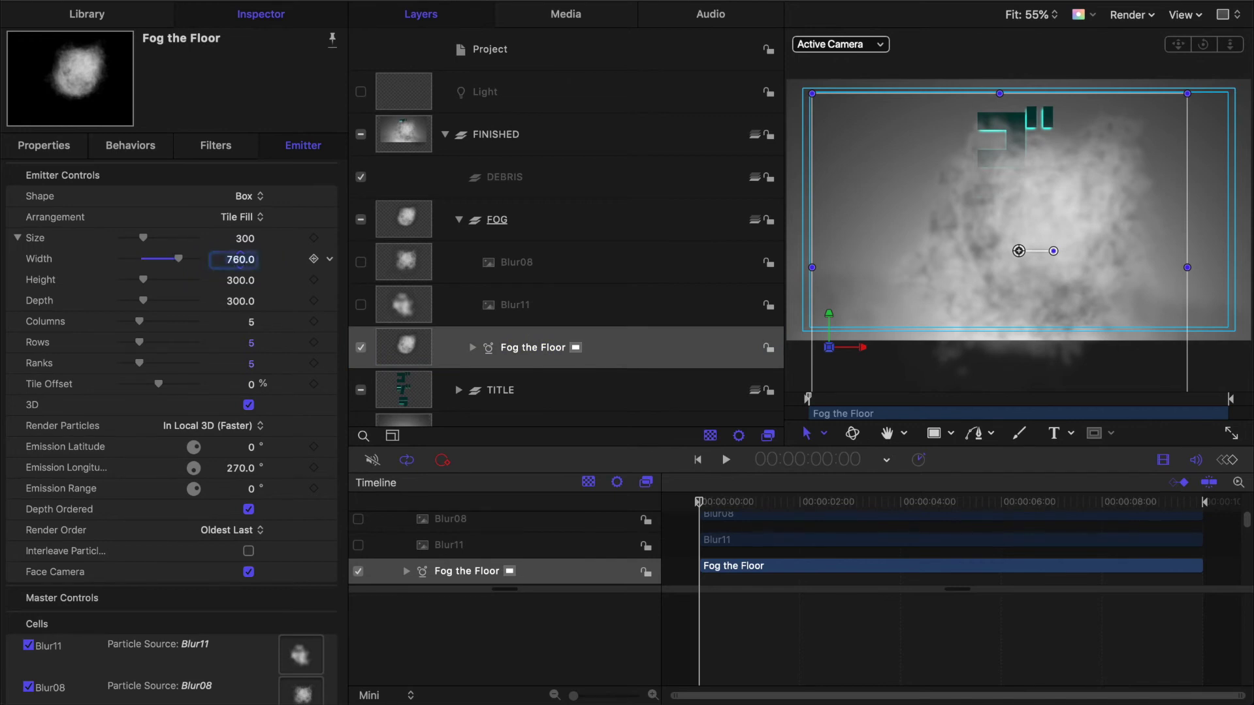
{"action": "left_click_drag", "start_coordinate": [139, 321], "coordinate": [256, 327]}
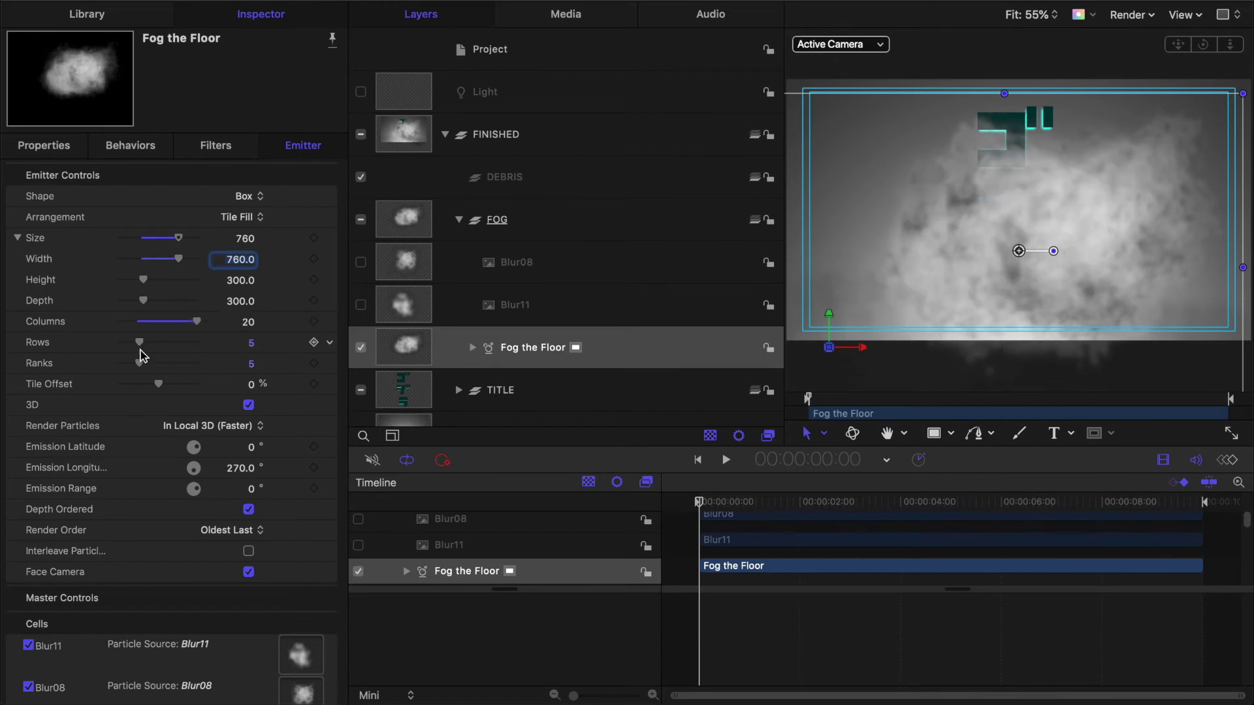
Set the Fog the Floor emitter's rows and ranks to 20 each
{"action": "left_click_drag", "start_coordinate": [139, 342], "coordinate": [253, 346]}
{"action": "left_click_drag", "start_coordinate": [139, 363], "coordinate": [252, 363]}
{"action": "scroll", "coordinate": [209, 529], "scroll_direction": "down", "scroll_amount": 1}
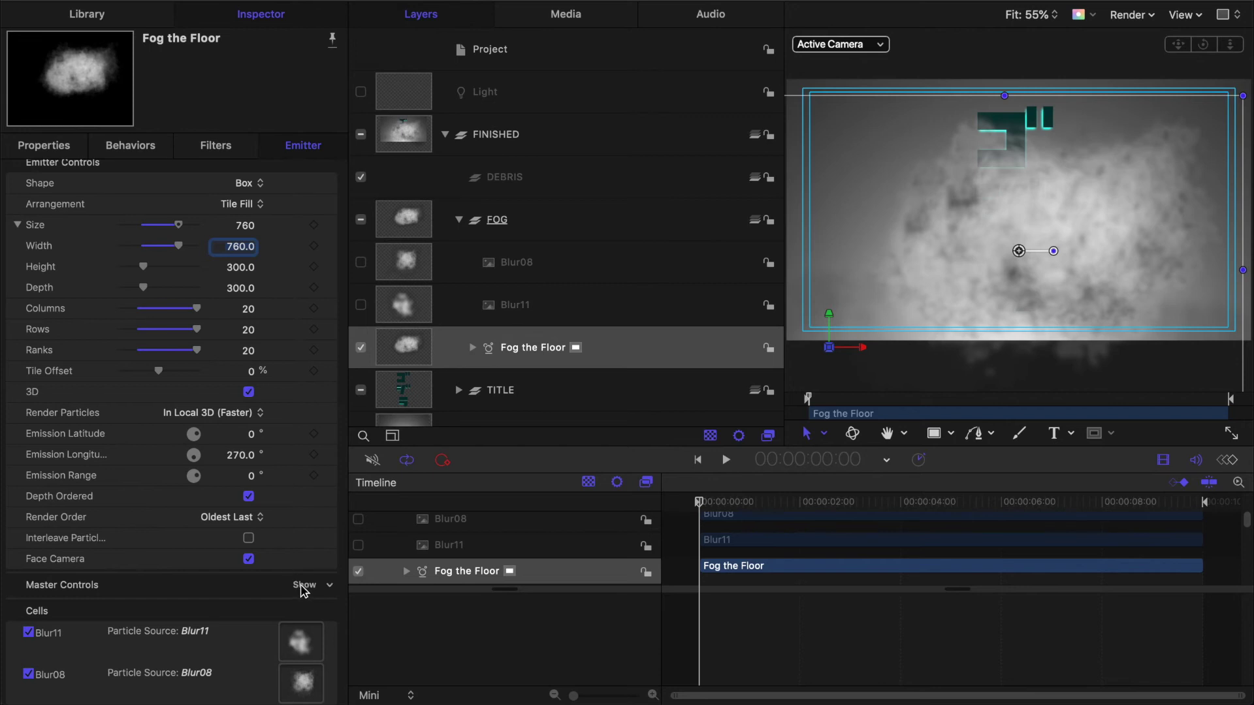
In the fog emitter's master controls, set birth rate to 500%, life to 130% and speed to 149%
{"action": "left_click", "coordinate": [304, 586]}
{"action": "scroll", "coordinate": [179, 596], "scroll_direction": "down", "scroll_amount": 5}
{"action": "left_click", "coordinate": [243, 482]}
{"action": "type", "text": "500"}
{"action": "left_click", "coordinate": [243, 523]}
{"action": "type", "text": "130"}
{"action": "key", "text": "Return"}
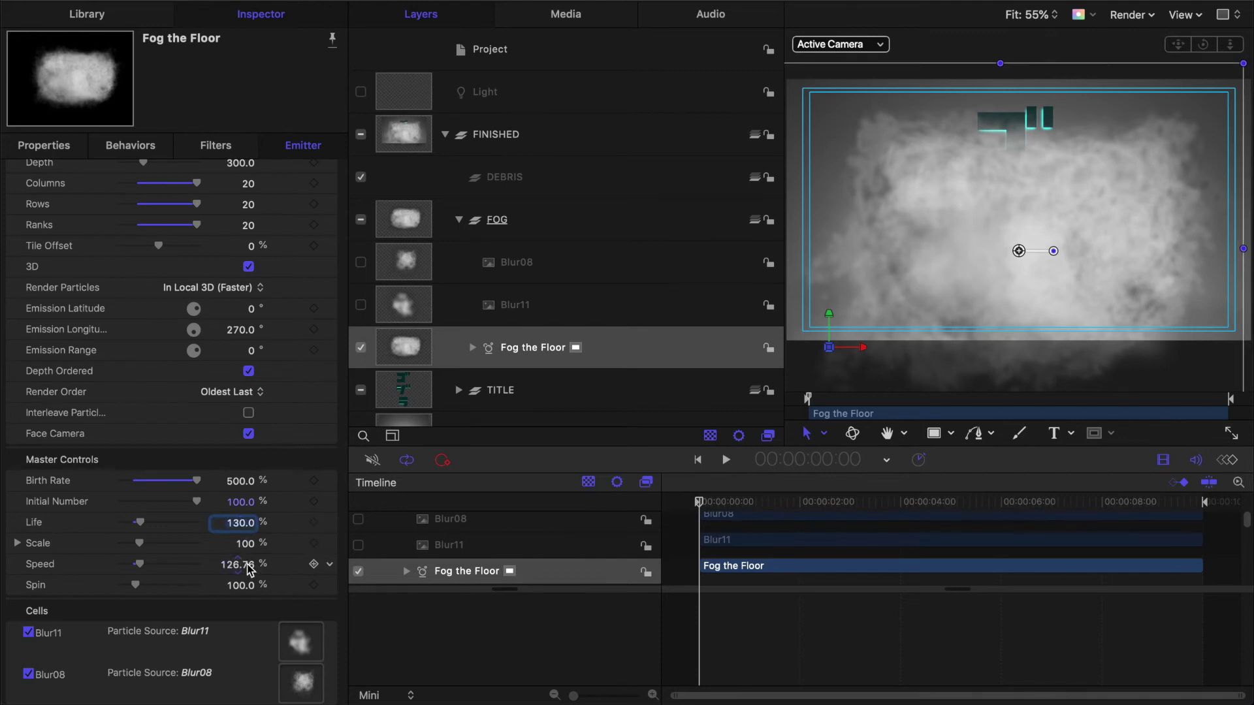
{"action": "left_click", "coordinate": [247, 565]}
{"action": "type", "text": "149"}
{"action": "key", "text": "Return"}
Apply the Colorize filter to the Fog the Floor emitter and remap white to Turquoise
{"action": "mouse_move", "coordinate": [246, 3]}
{"action": "left_click", "coordinate": [679, 13]}
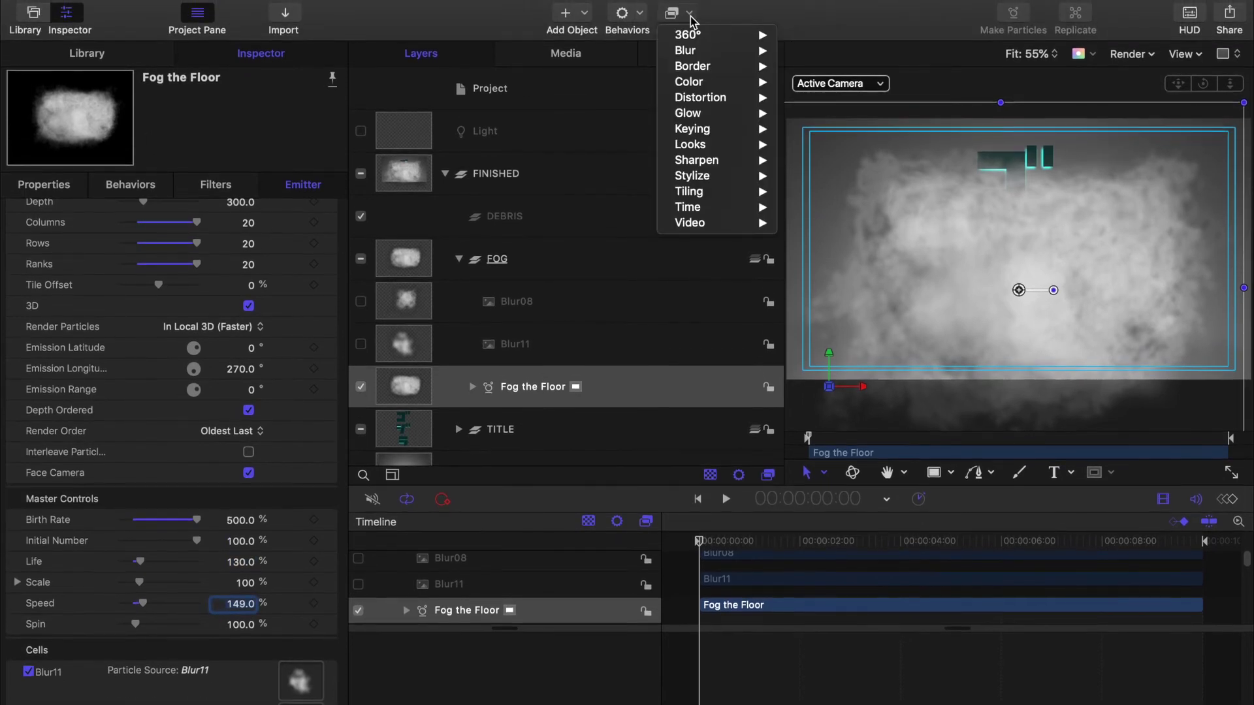
{"action": "mouse_move", "coordinate": [700, 84]}
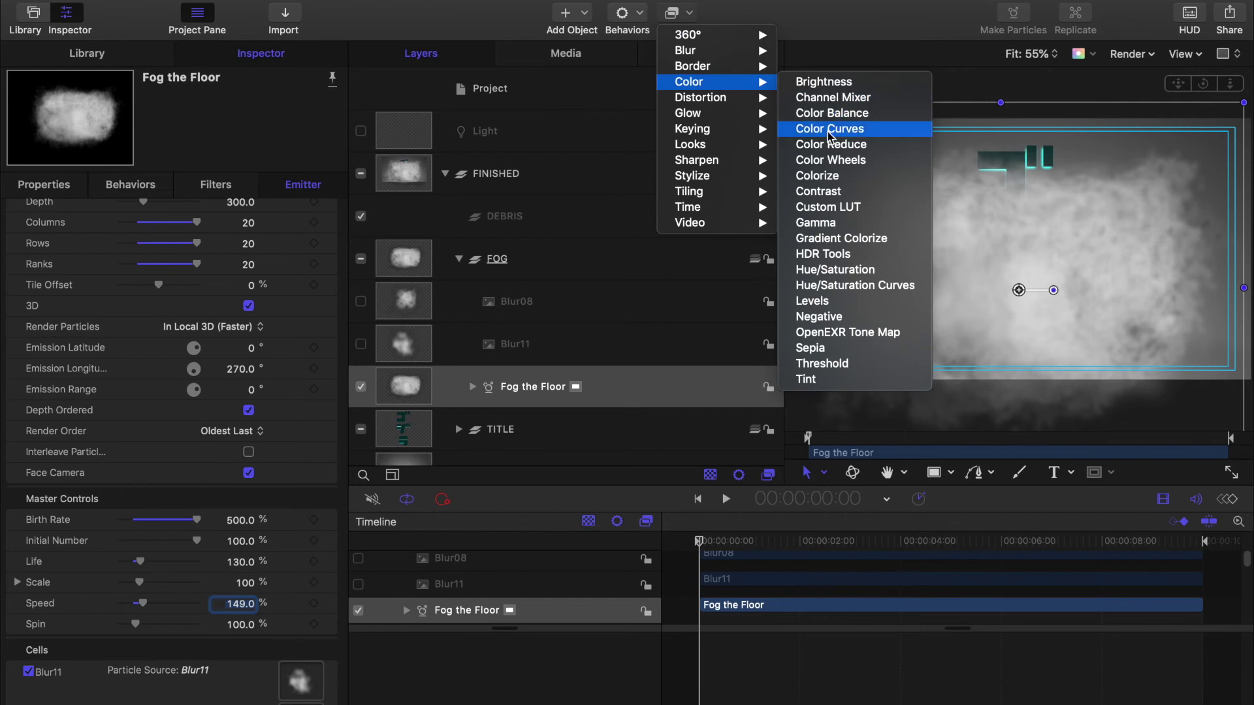
{"action": "left_click", "coordinate": [820, 179]}
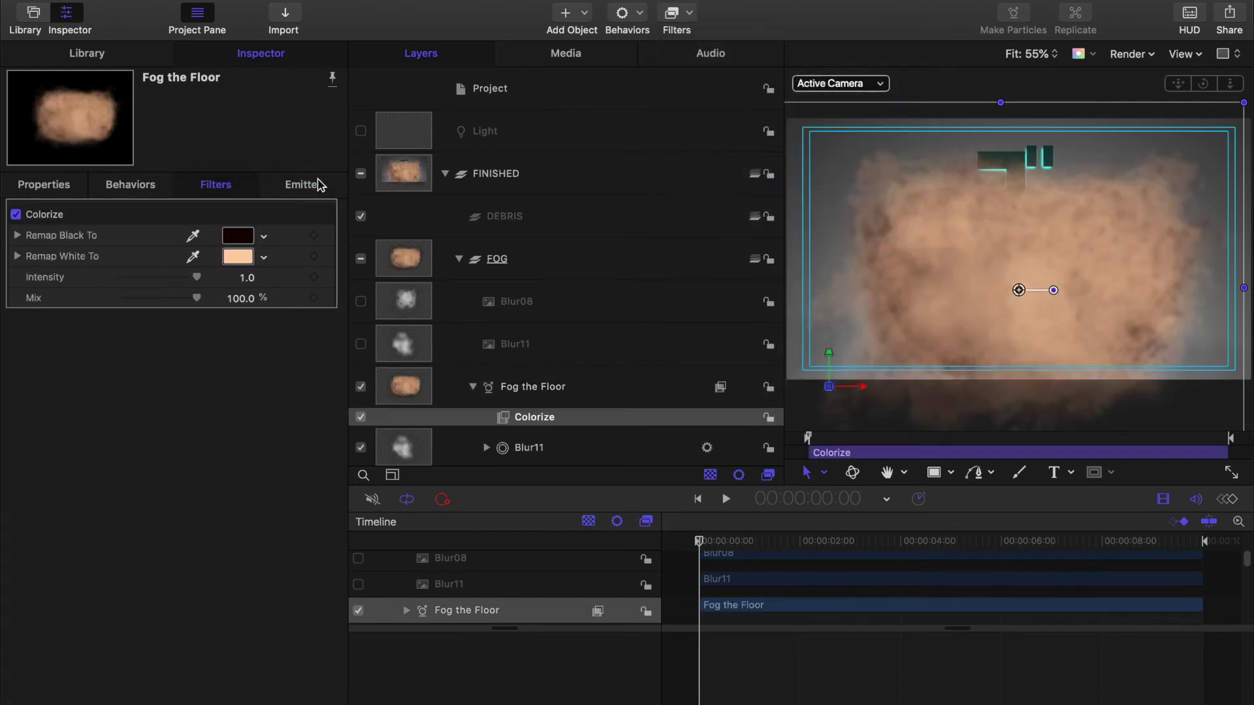
{"action": "left_click", "coordinate": [237, 257]}
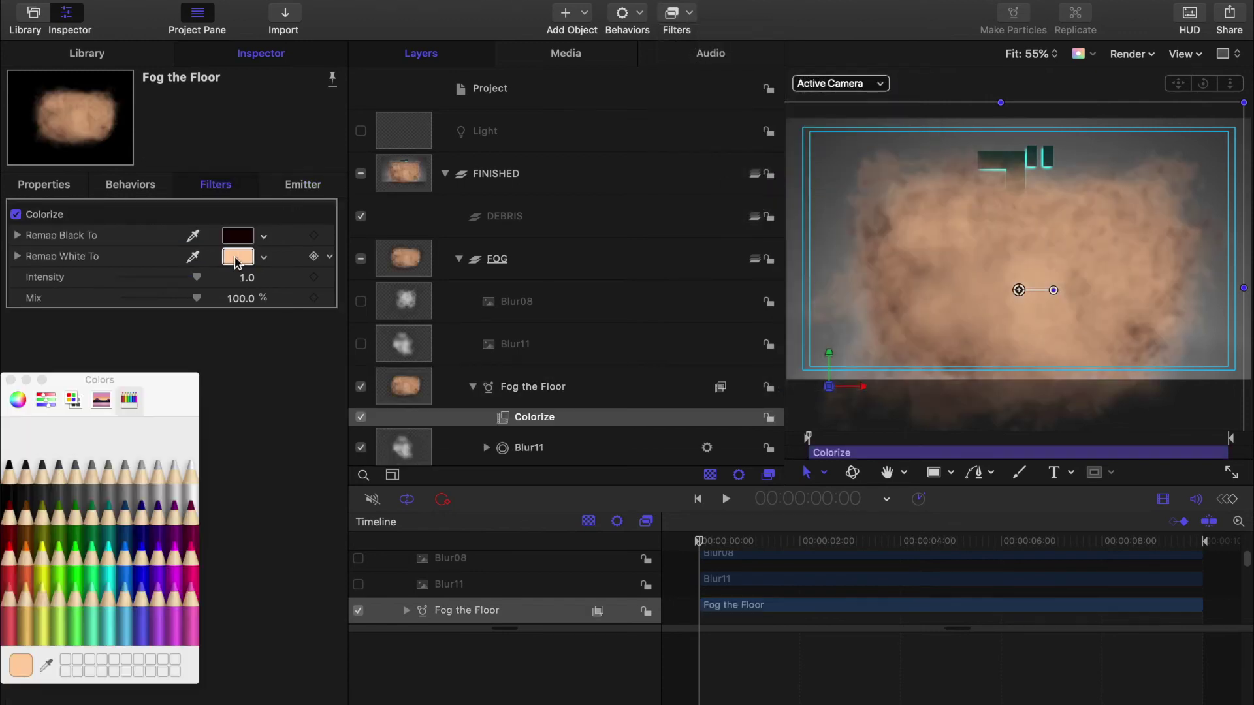
{"action": "left_click", "coordinate": [109, 556]}
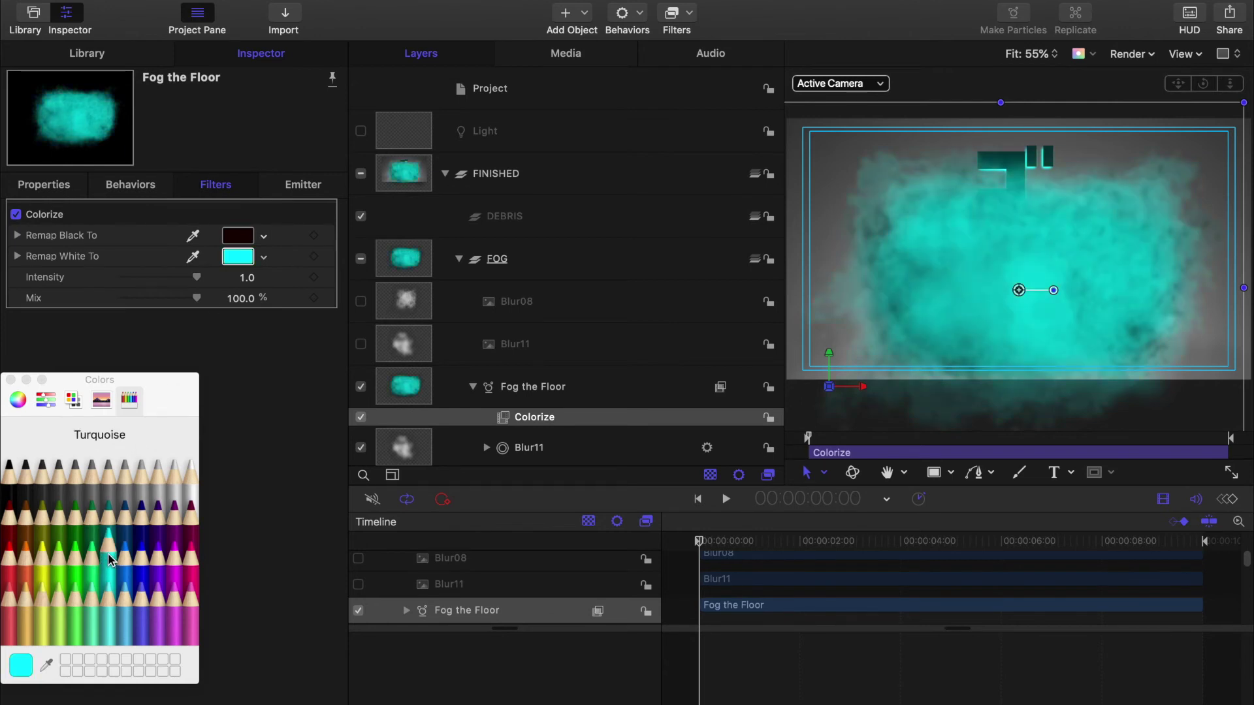
{"action": "left_click", "coordinate": [11, 380]}
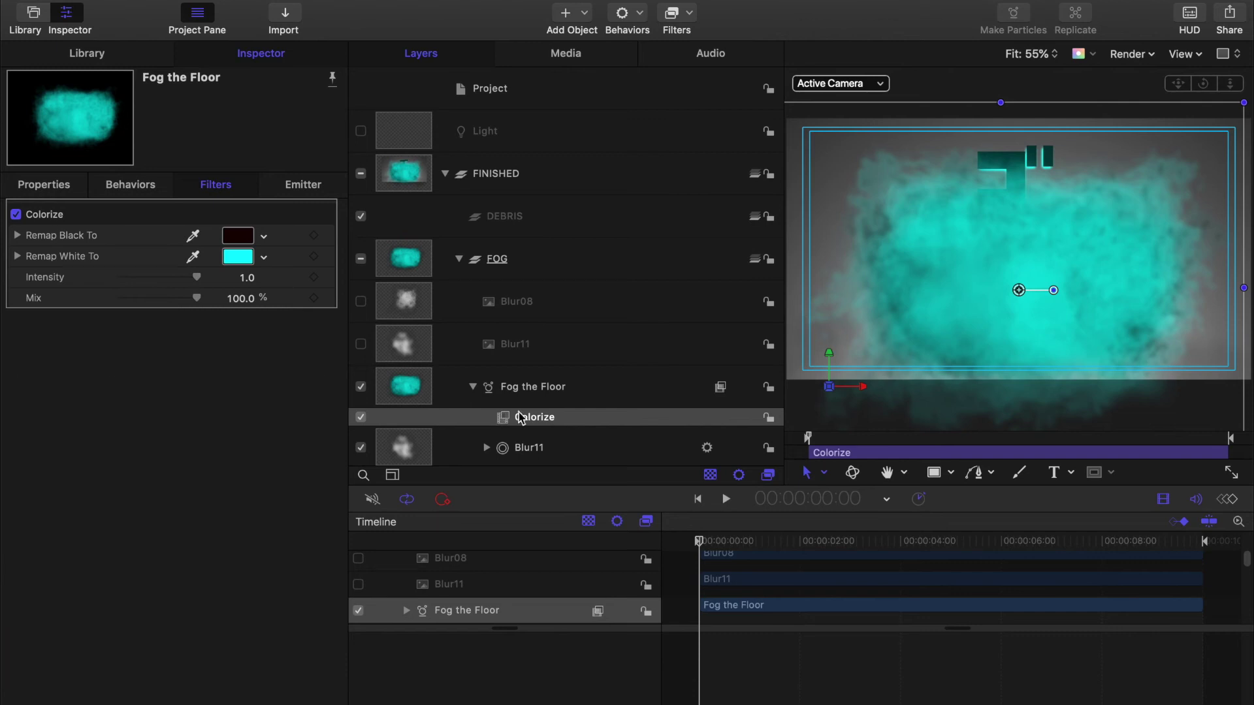
Reset the Fog the Floor emitter's transform and set its Y position to -700 px
{"action": "left_click", "coordinate": [52, 186]}
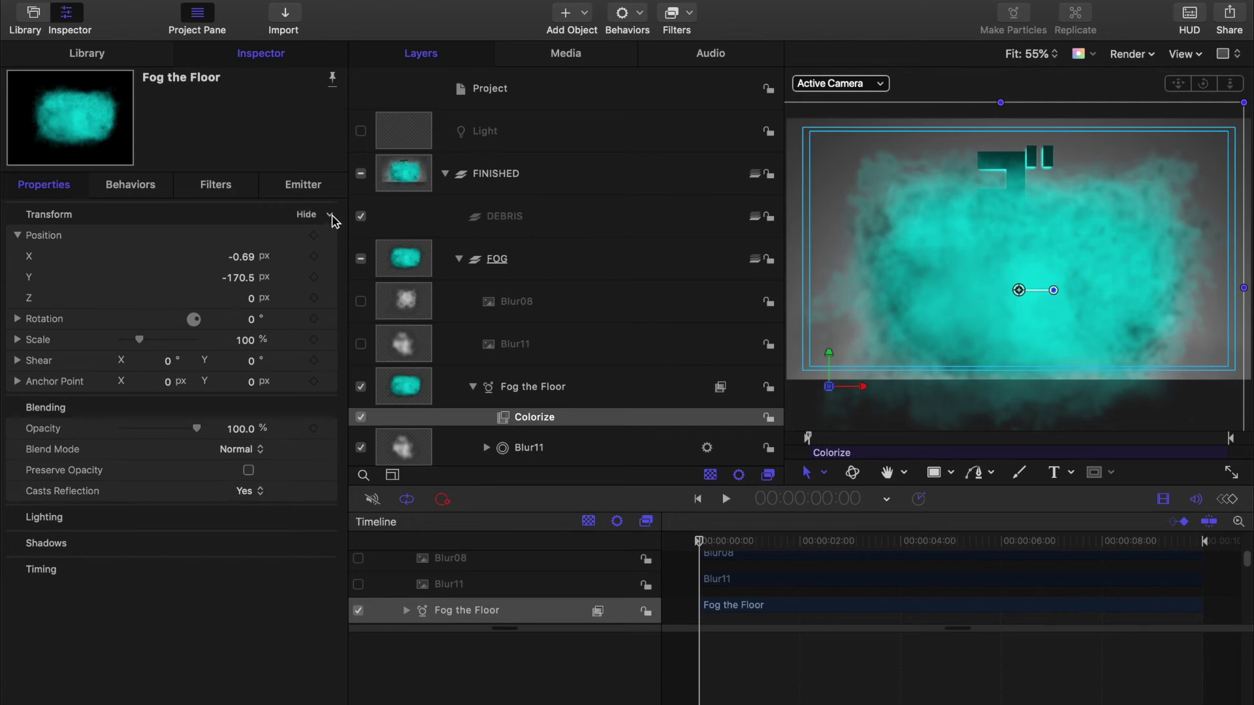
{"action": "left_click", "coordinate": [331, 216]}
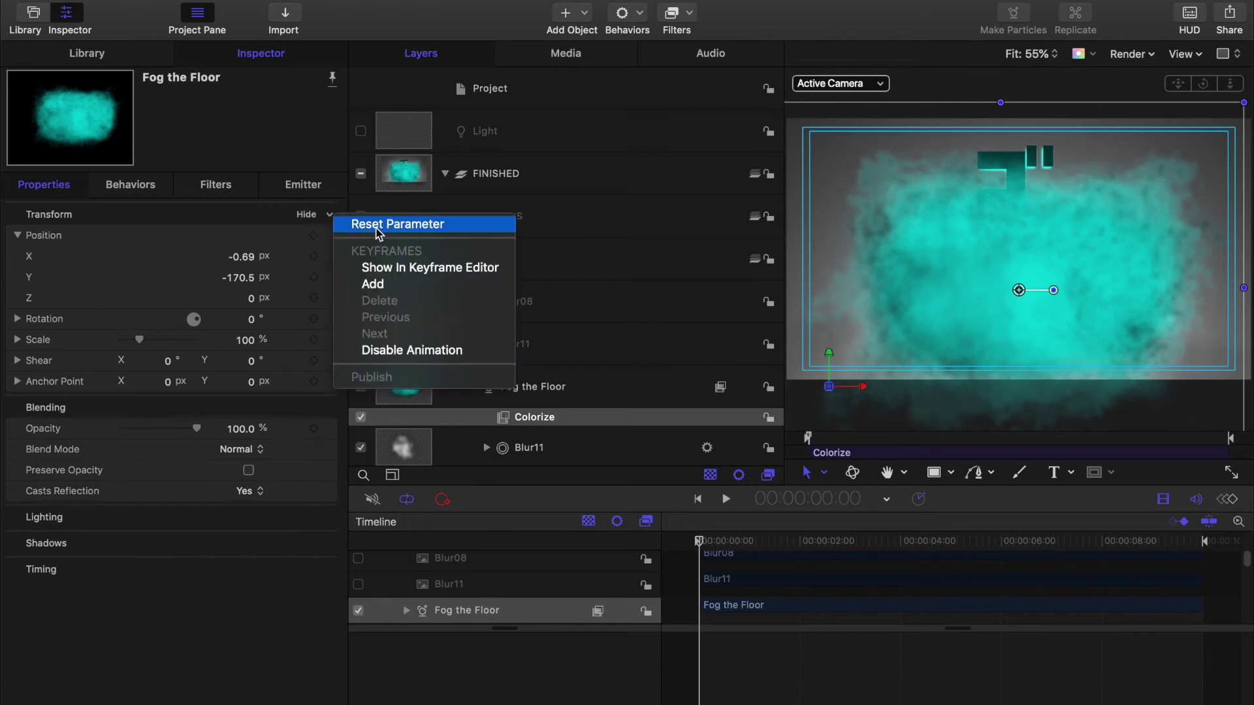
{"action": "left_click", "coordinate": [376, 228]}
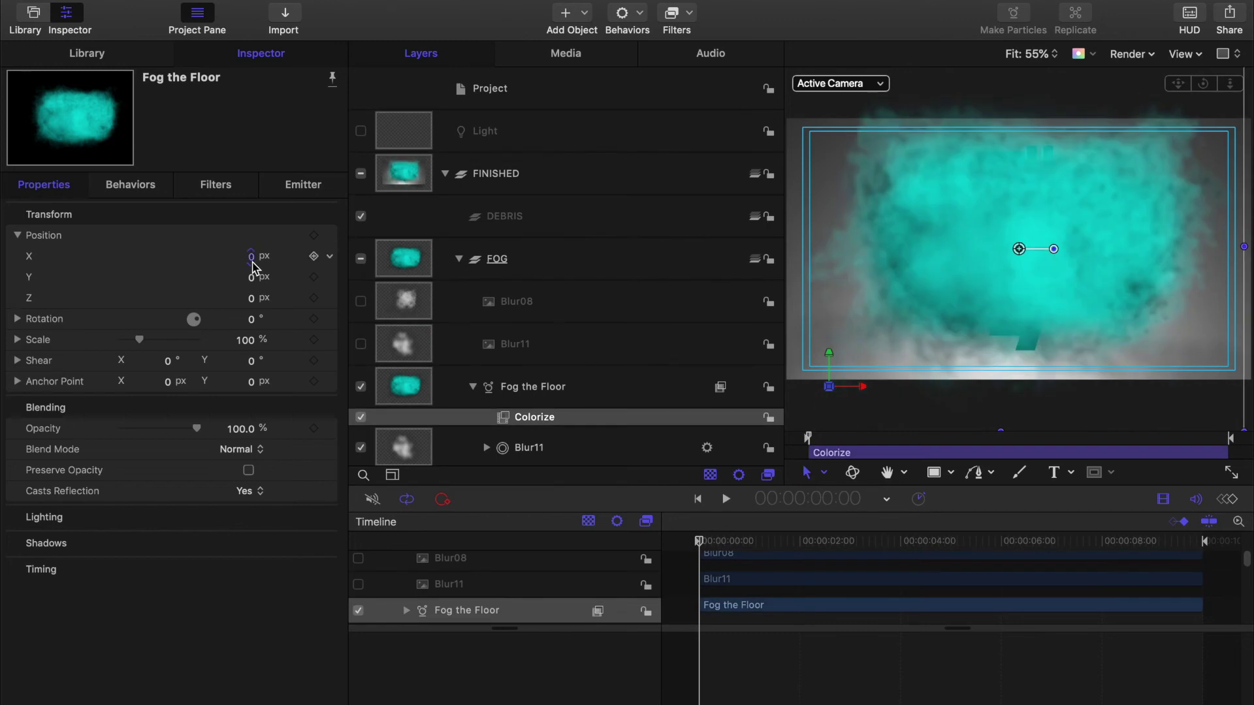
{"action": "left_click", "coordinate": [252, 280]}
{"action": "key", "text": "Return"}
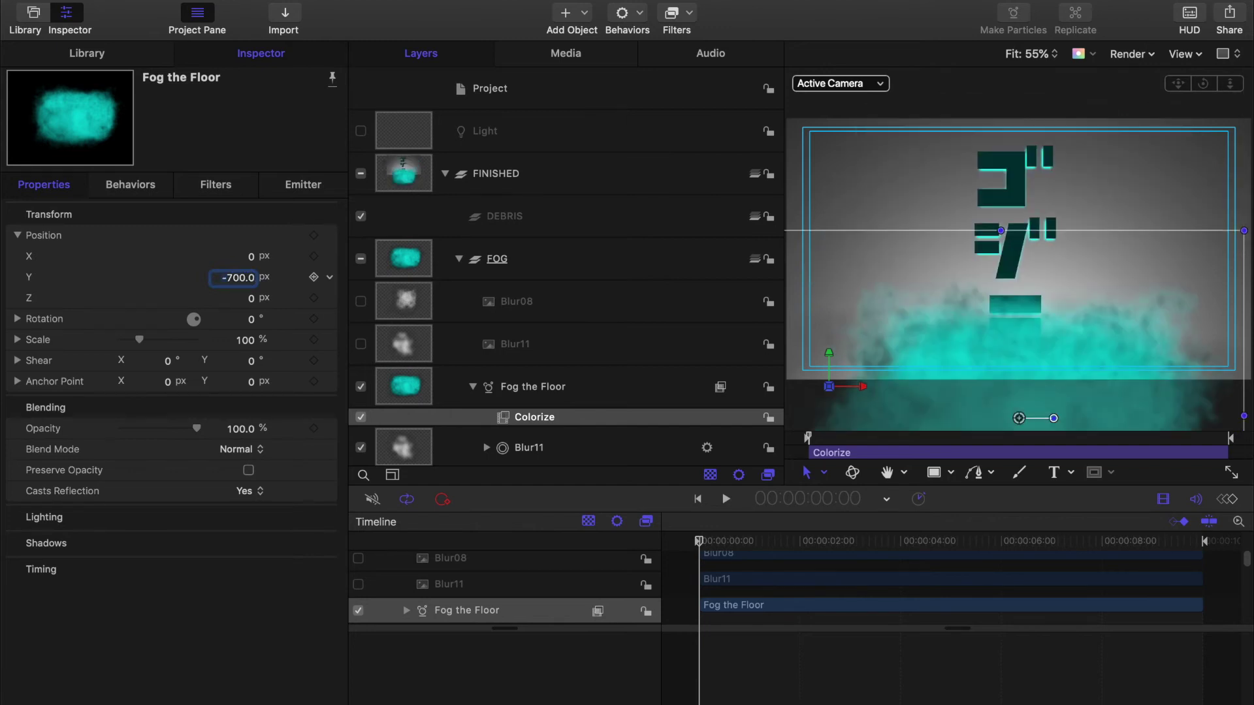
Expand the BACKGROUND group, select the VAPOR emitter and reveal its contents
{"action": "left_click", "coordinate": [574, 271]}
{"action": "left_click", "coordinate": [459, 363]}
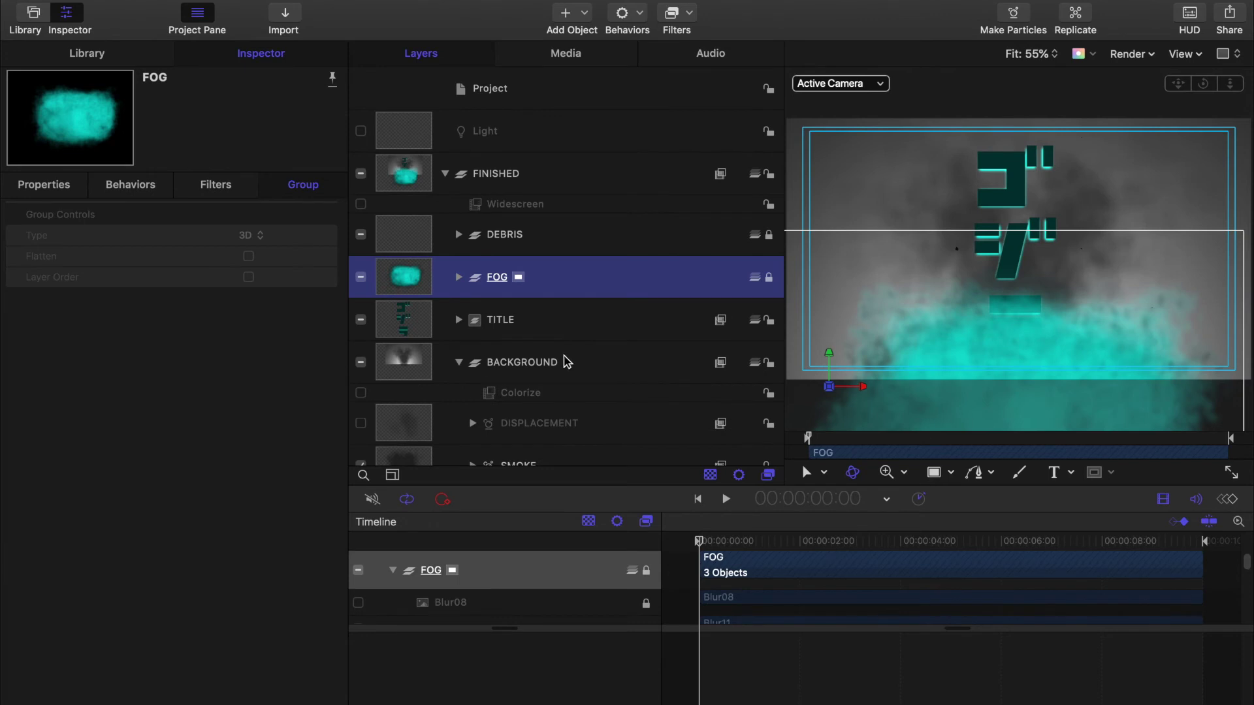
{"action": "left_click", "coordinate": [567, 363]}
{"action": "scroll", "coordinate": [572, 361], "scroll_direction": "down", "scroll_amount": 4}
{"action": "left_click", "coordinate": [559, 363]}
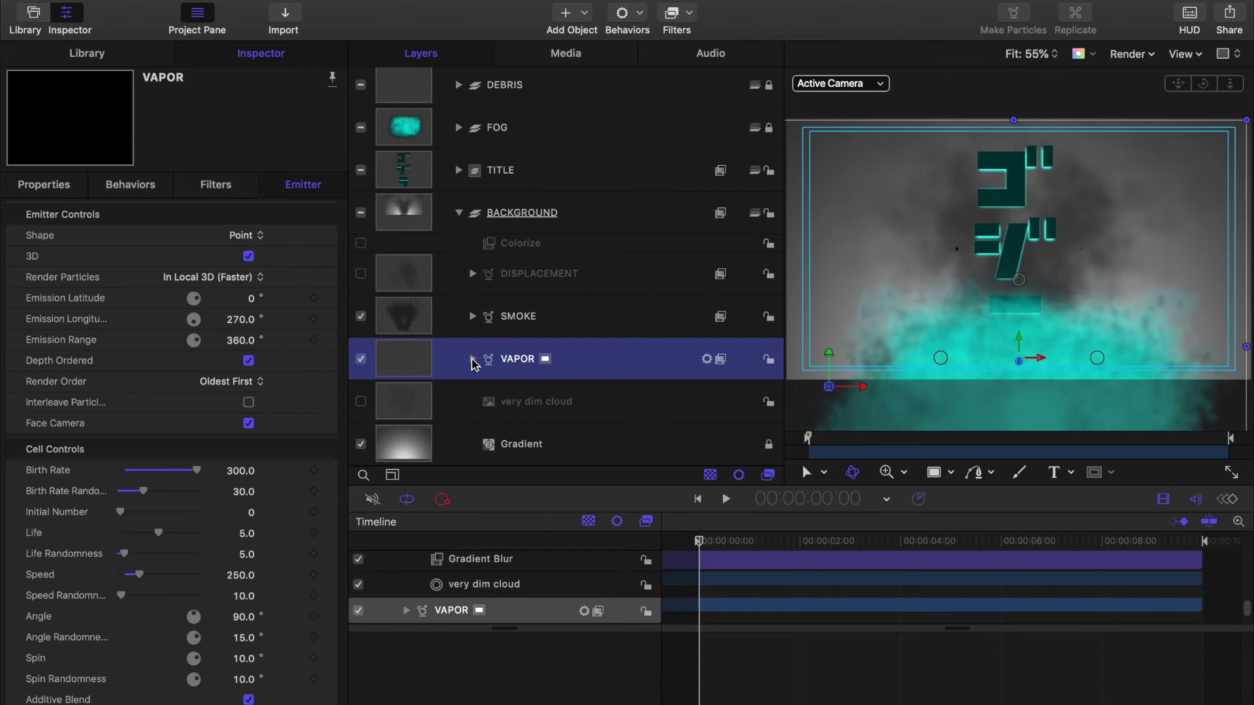
{"action": "left_click", "coordinate": [473, 360]}
Search the library content for "Flame" and add TrueFlame5X.png to the BACKGROUND group
{"action": "left_click", "coordinate": [117, 55]}
{"action": "scroll", "coordinate": [11, 390], "scroll_direction": "down", "scroll_amount": 3}
{"action": "left_click", "coordinate": [11, 391]}
{"action": "left_click", "coordinate": [131, 704]}
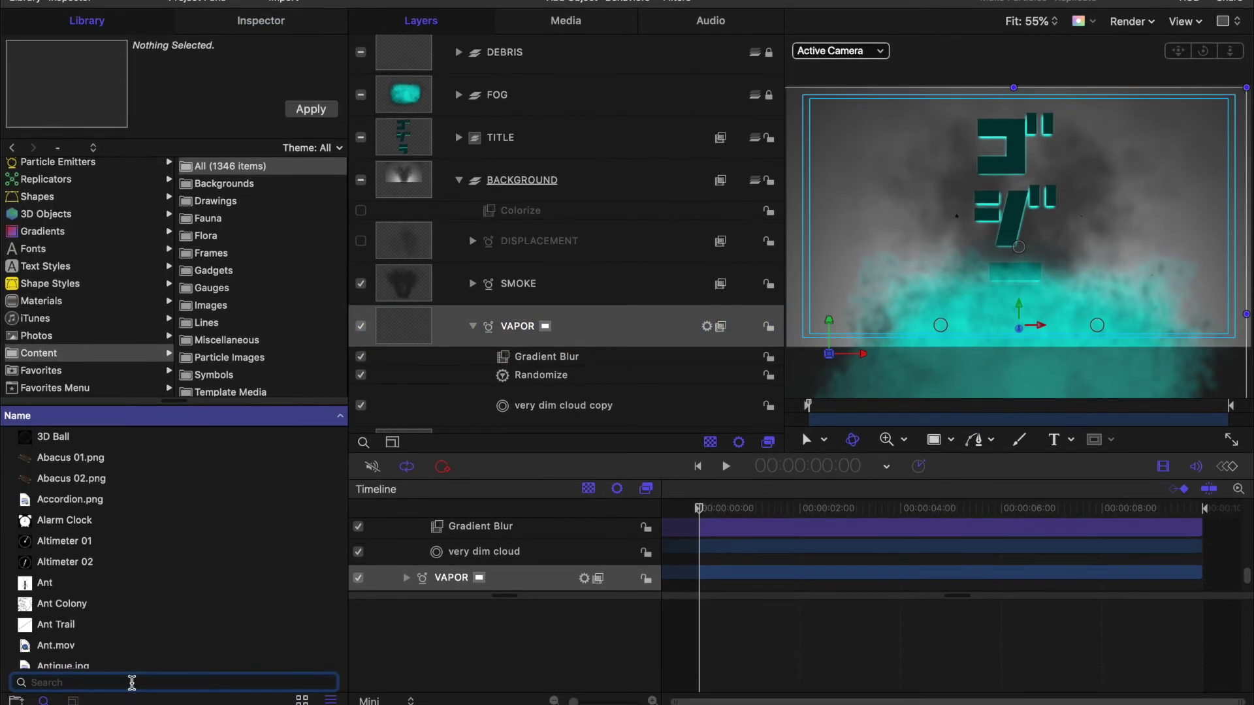
{"action": "type", "text": "Flame"}
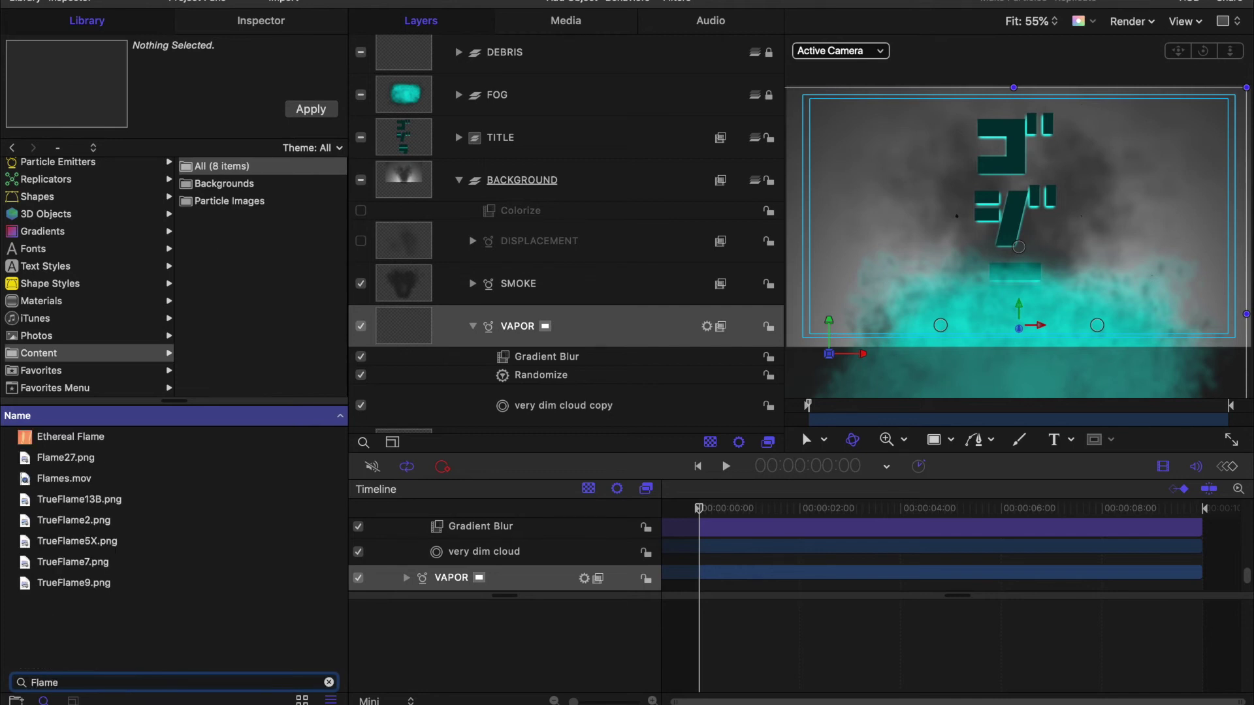
{"action": "left_click", "coordinate": [26, 545]}
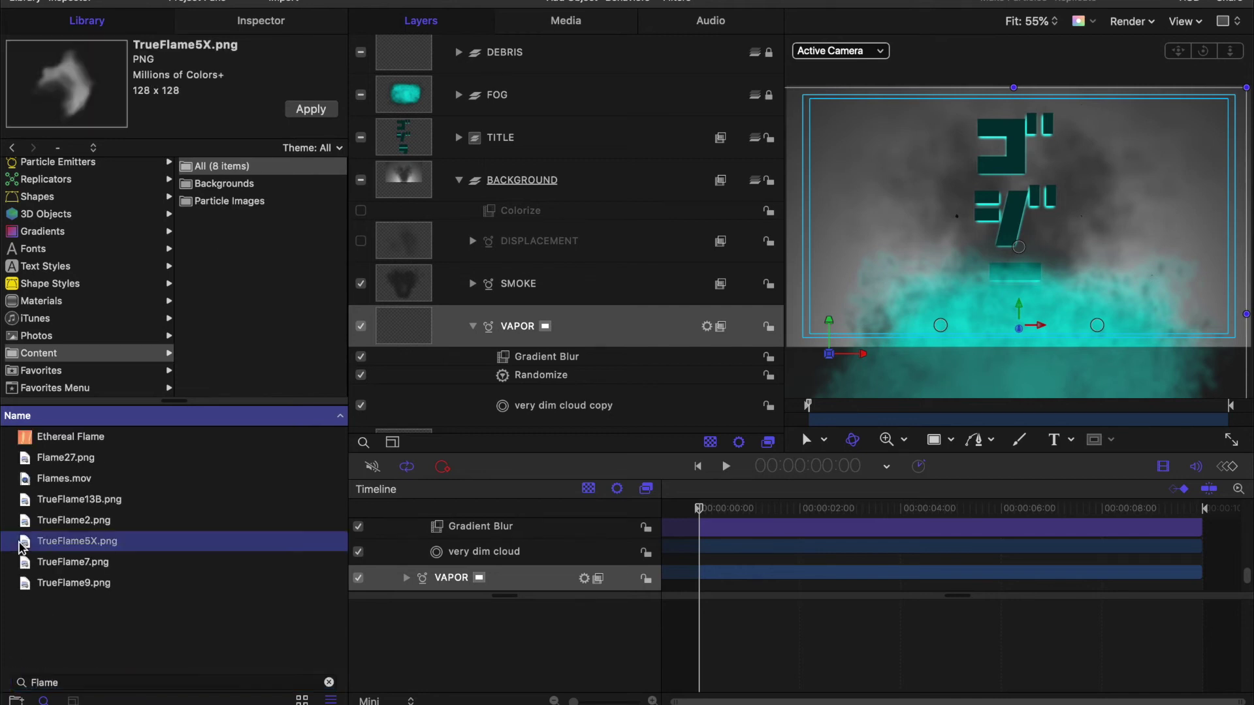
{"action": "left_click", "coordinate": [322, 111]}
Set the TrueFlame5X image as the VAPOR emitter's particle source
{"action": "left_click", "coordinate": [286, 24]}
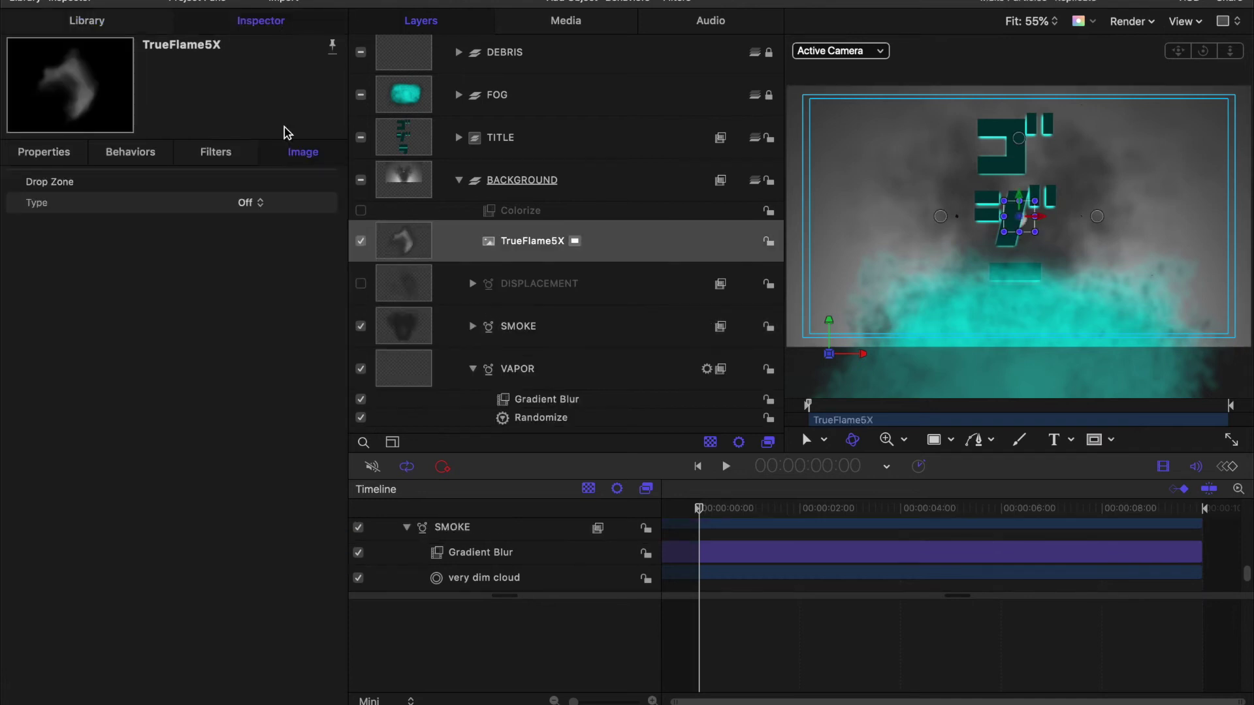
{"action": "scroll", "coordinate": [437, 376], "scroll_direction": "down", "scroll_amount": 3}
{"action": "left_click", "coordinate": [575, 254]}
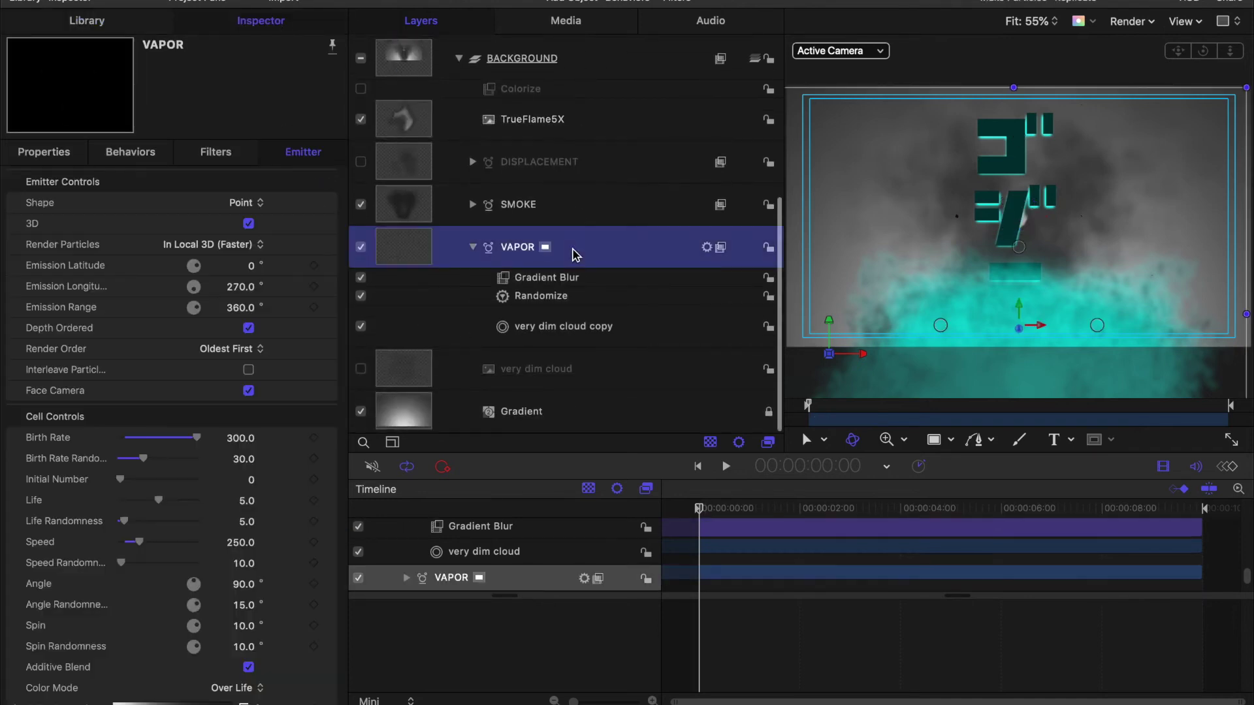
{"action": "scroll", "coordinate": [271, 346], "scroll_direction": "down", "scroll_amount": 5}
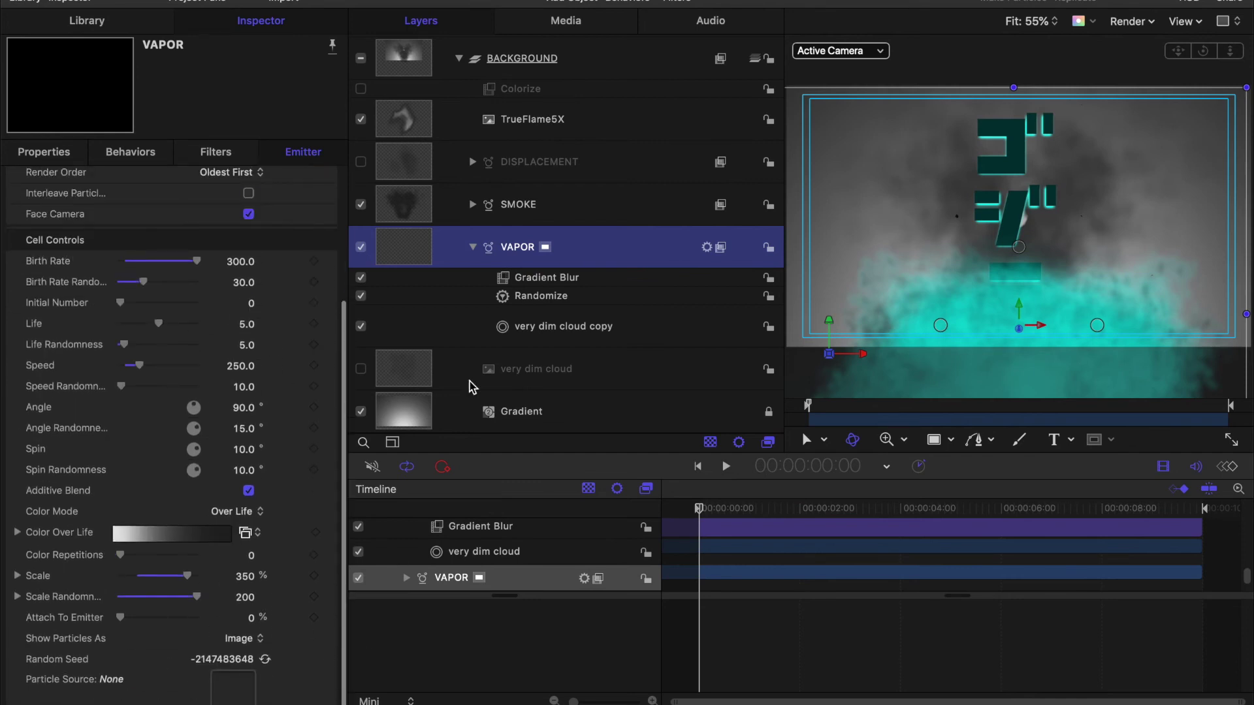
{"action": "left_click_drag", "start_coordinate": [422, 137], "coordinate": [231, 692]}
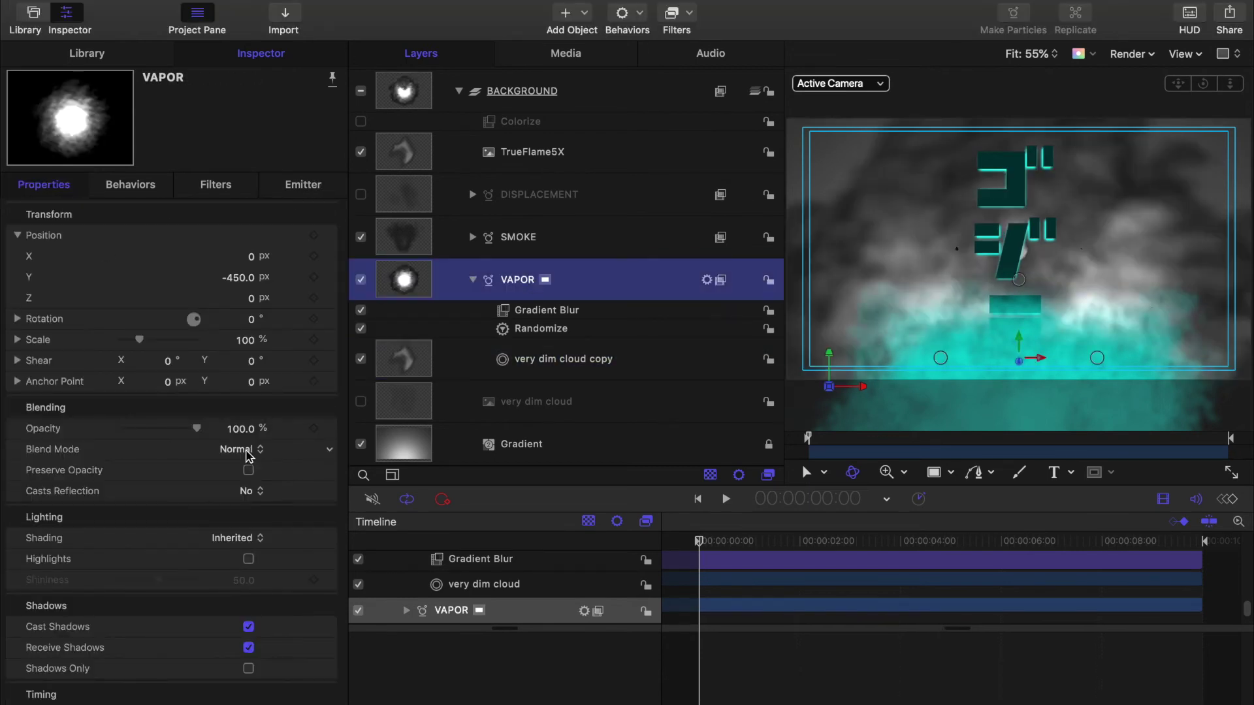
Change the VAPOR emitter's blend mode to Difference and collapse its contents in the layer list
{"action": "left_click", "coordinate": [249, 454]}
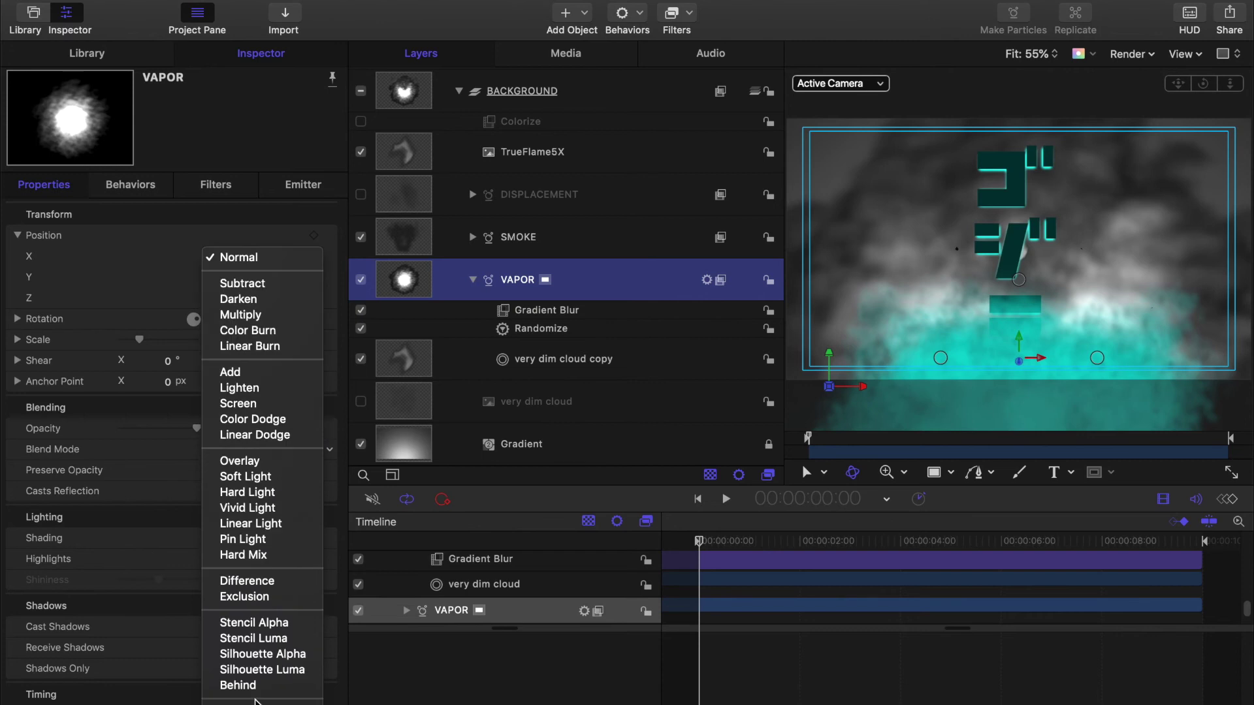
{"action": "left_click", "coordinate": [253, 583]}
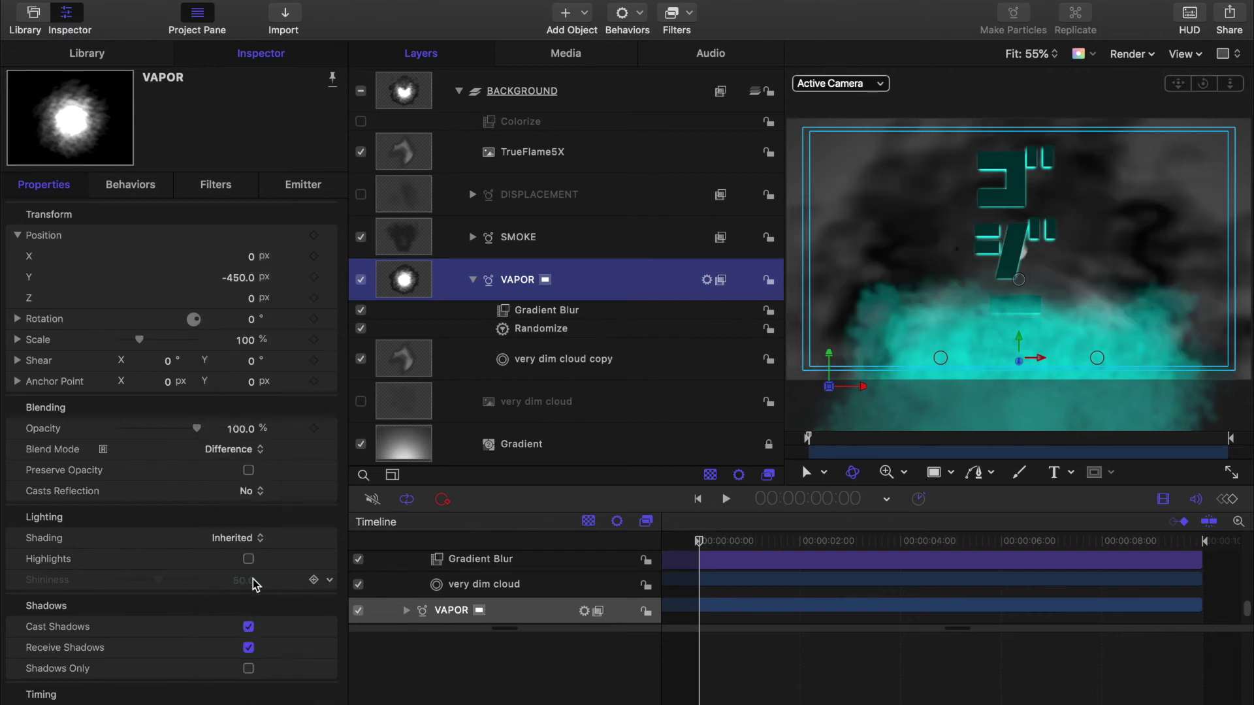
{"action": "left_click_drag", "start_coordinate": [703, 547], "coordinate": [660, 532]}
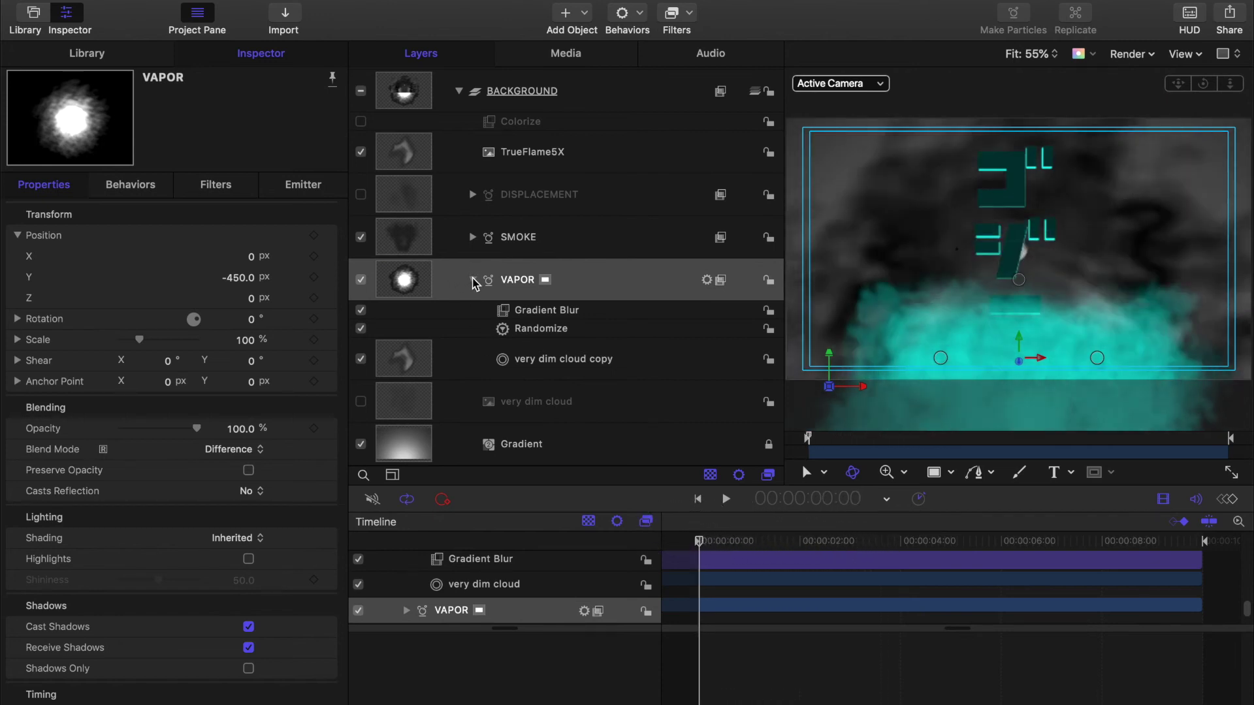
{"action": "left_click", "coordinate": [619, 290]}
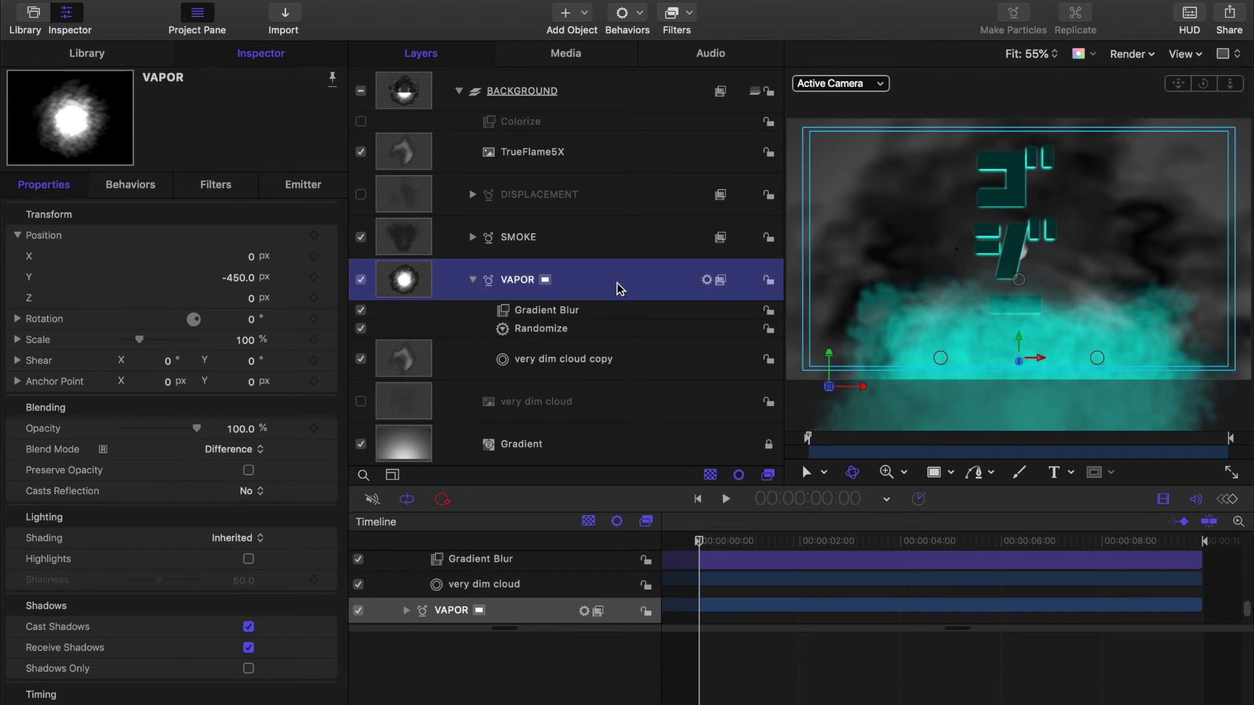
{"action": "left_click", "coordinate": [473, 280]}
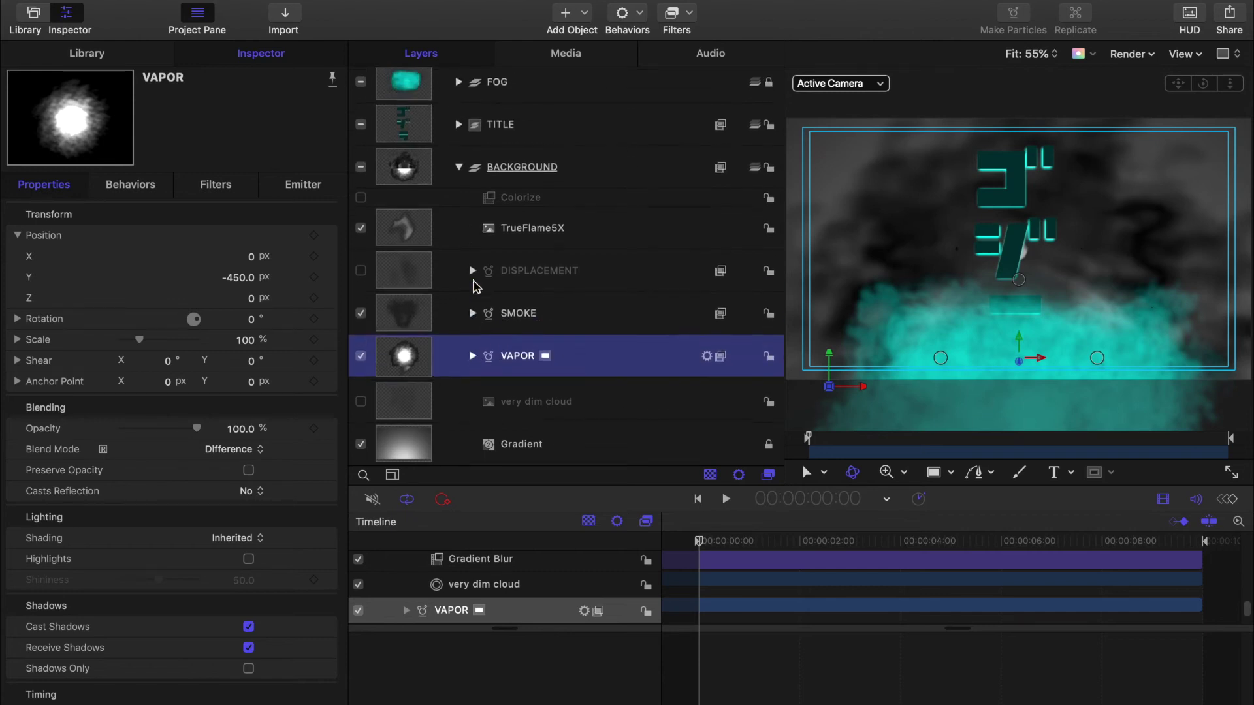
Change the VAPOR emitter's shape from a point to Wave
{"action": "left_click", "coordinate": [305, 186]}
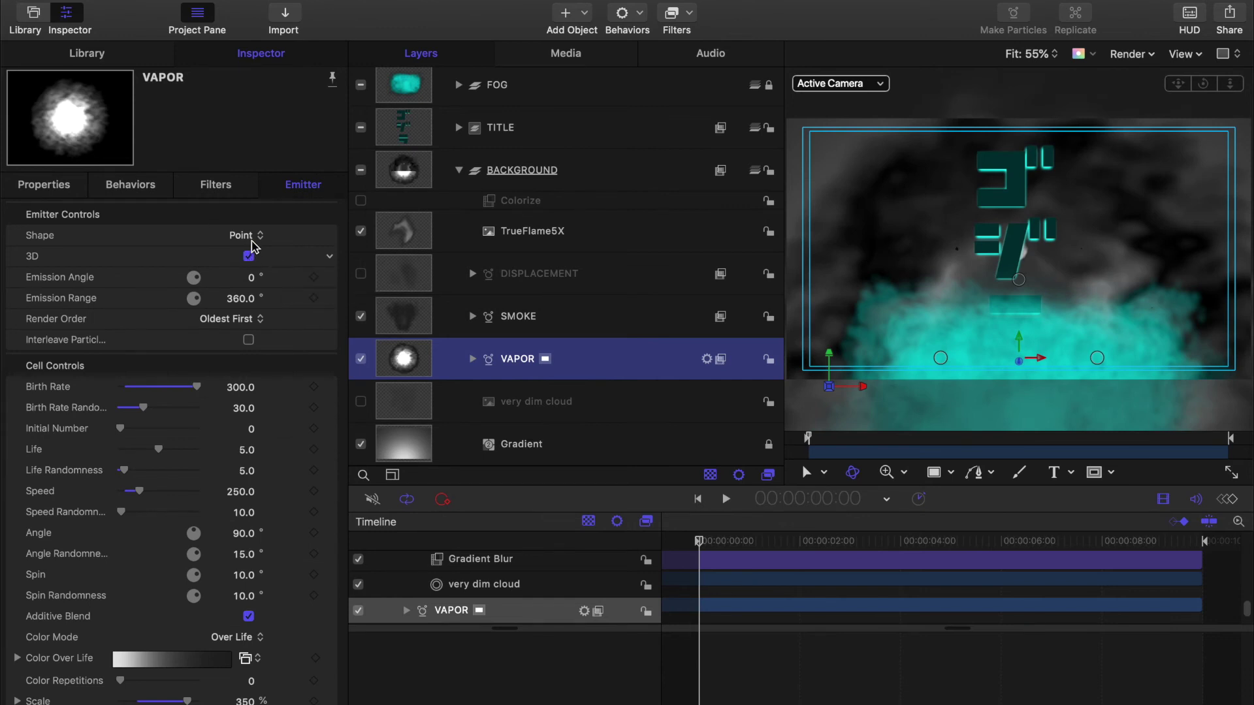
{"action": "left_click", "coordinate": [253, 236]}
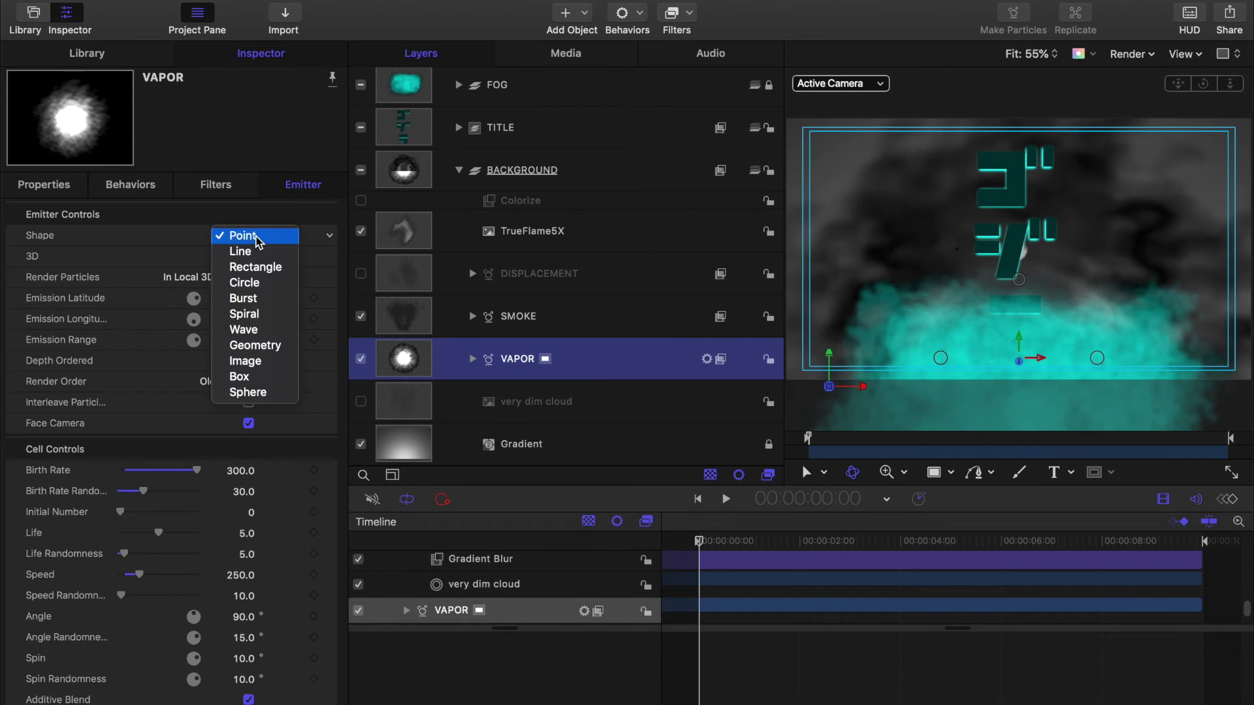
{"action": "left_click", "coordinate": [254, 332]}
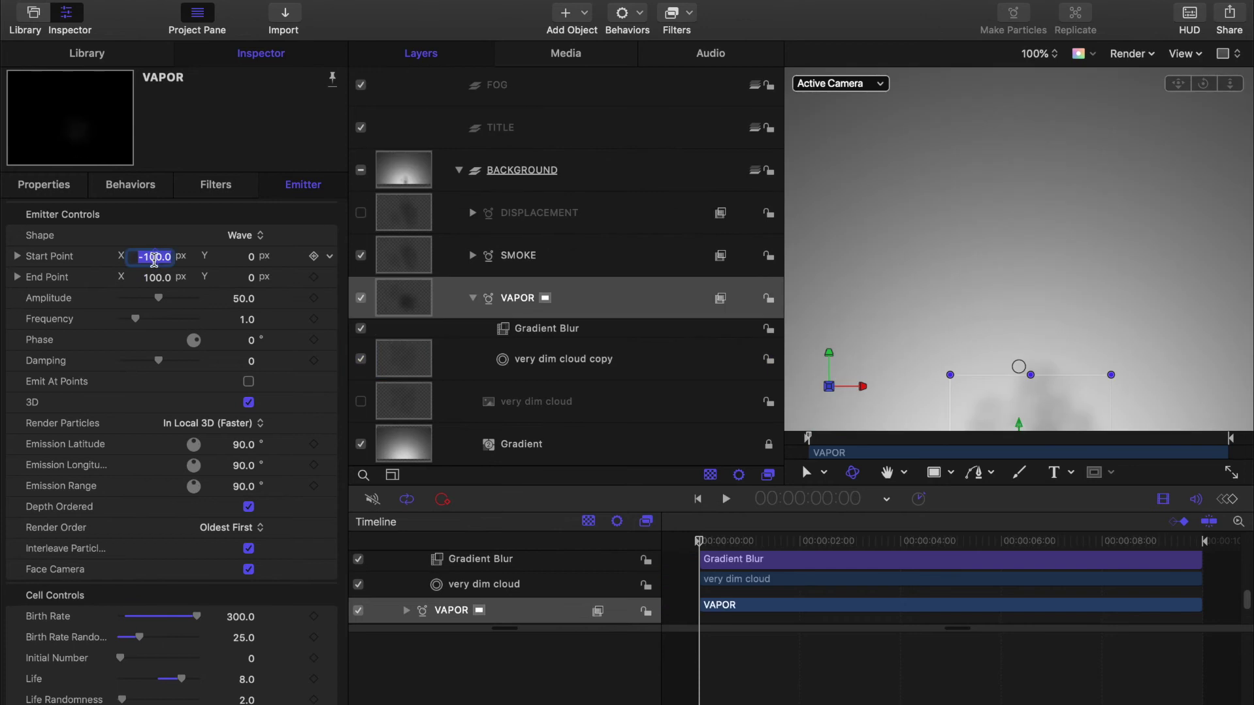
Set the wave emitter's start point X to -960 px and its end point X to 960 px
{"action": "type", "text": "-960"}
{"action": "key", "text": "Return"}
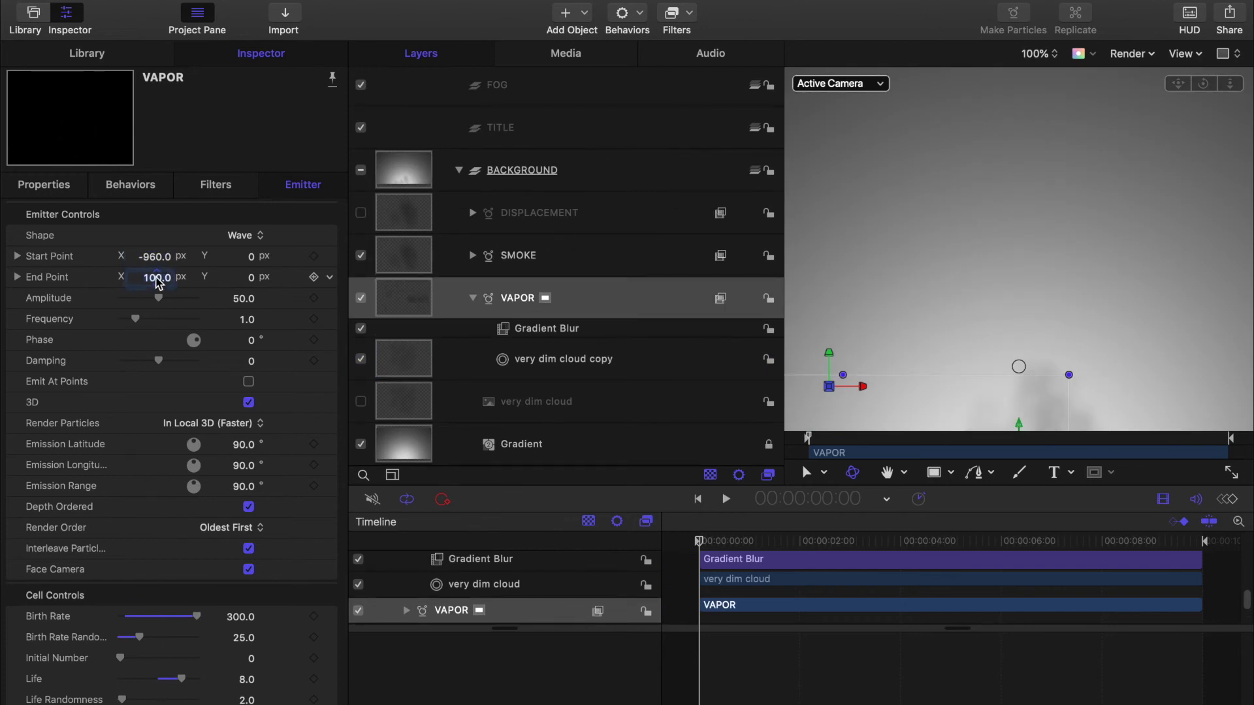
{"action": "type", "text": "960"}
{"action": "key", "text": "Return"}
Set the VAPOR wave's amplitude to 100 and its frequency to 2
{"action": "left_click", "coordinate": [243, 298]}
{"action": "type", "text": "100"}
{"action": "key", "text": "Return"}
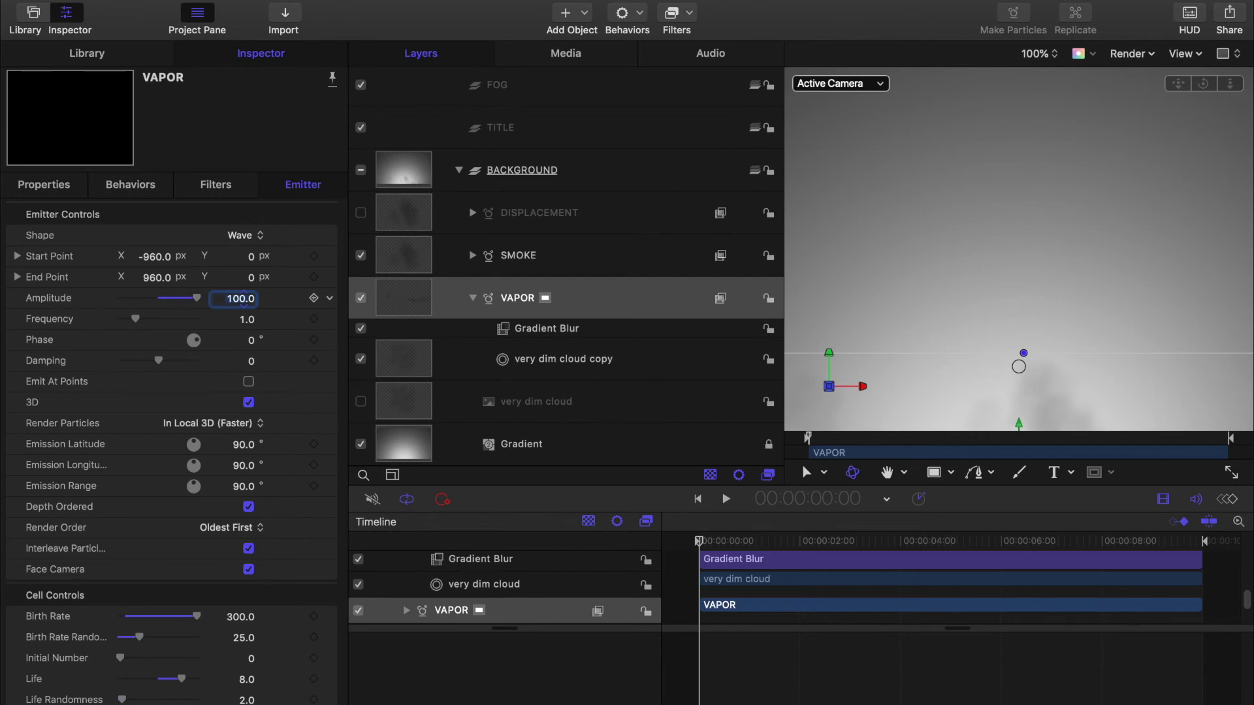
{"action": "left_click", "coordinate": [246, 320]}
{"action": "type", "text": "2"}
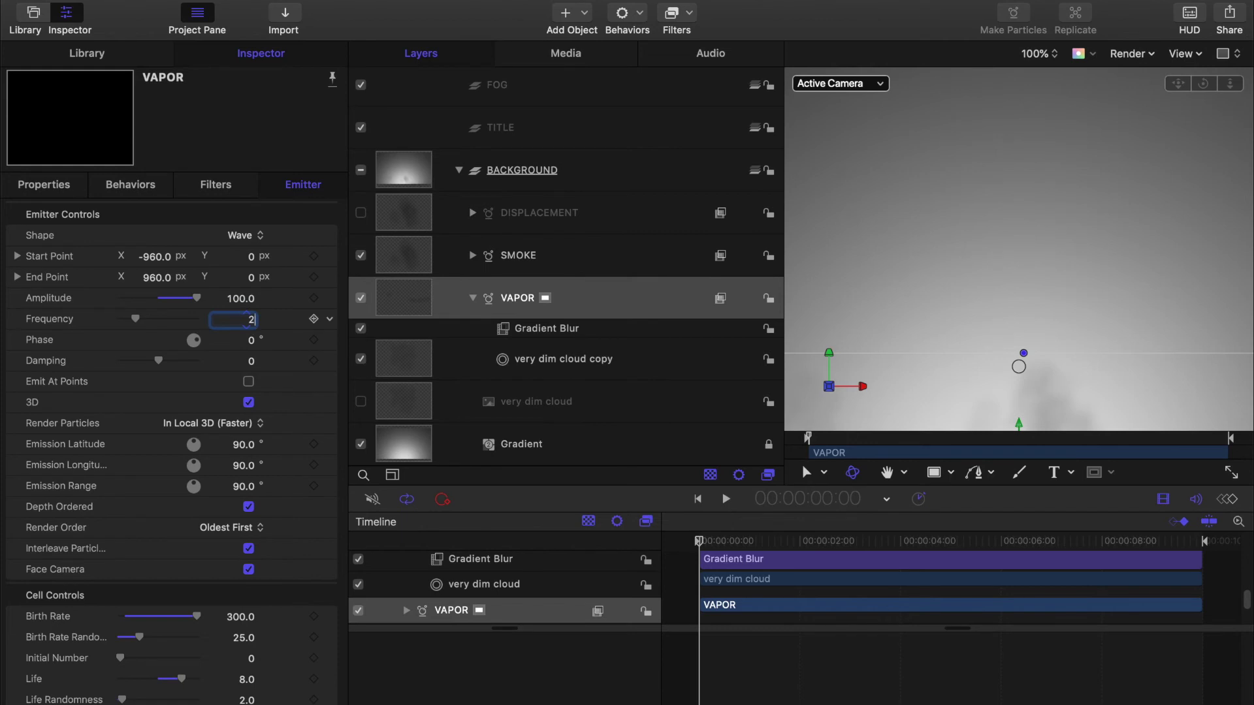
{"action": "key", "text": "Return"}
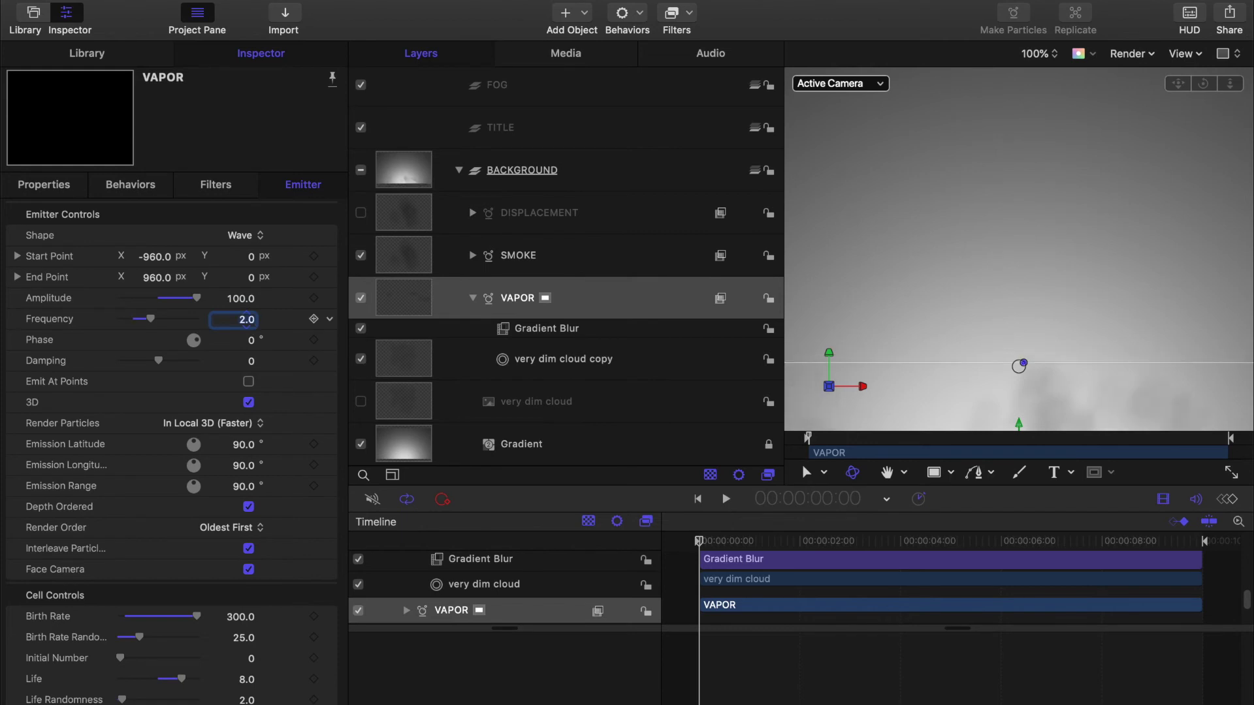
Add a Randomize parameter behavior to the VAPOR emitter's wave Frequency
{"action": "left_click", "coordinate": [330, 322]}
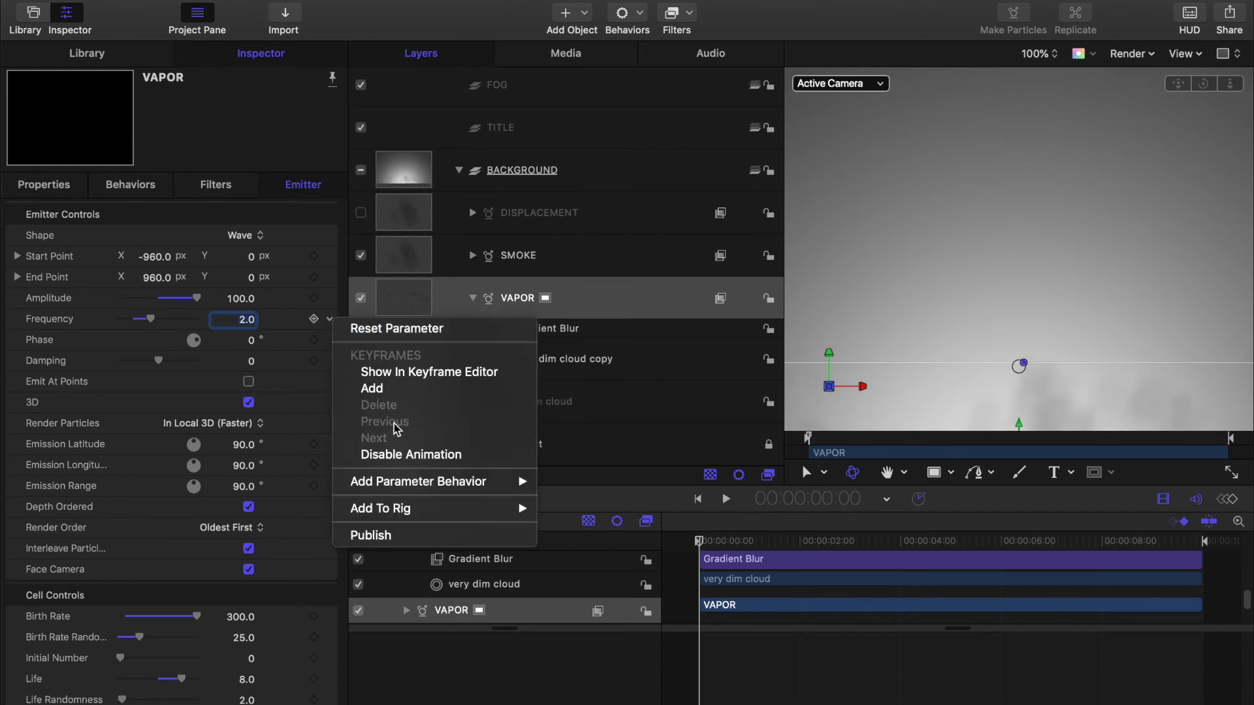
{"action": "mouse_move", "coordinate": [418, 484]}
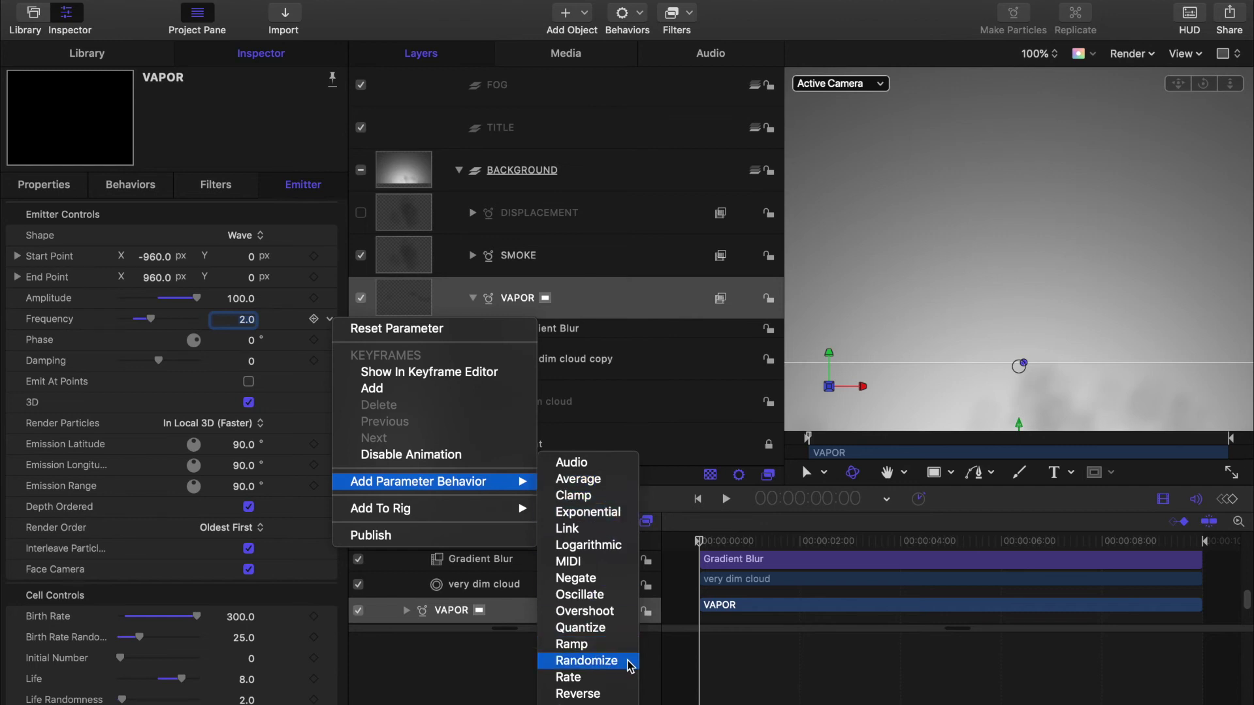
{"action": "left_click", "coordinate": [629, 666]}
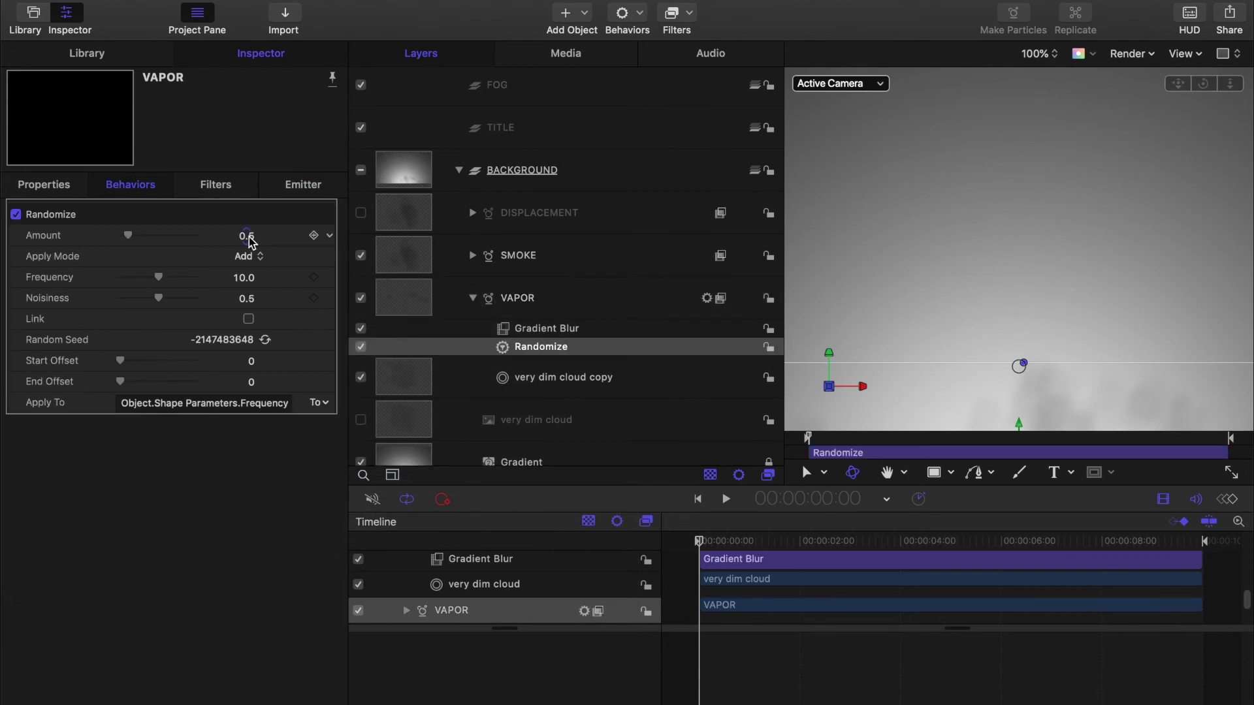
Set the Randomize behavior's apply mode to Multiply, its frequency to 20 and its noisiness to 1
{"action": "left_click", "coordinate": [246, 256]}
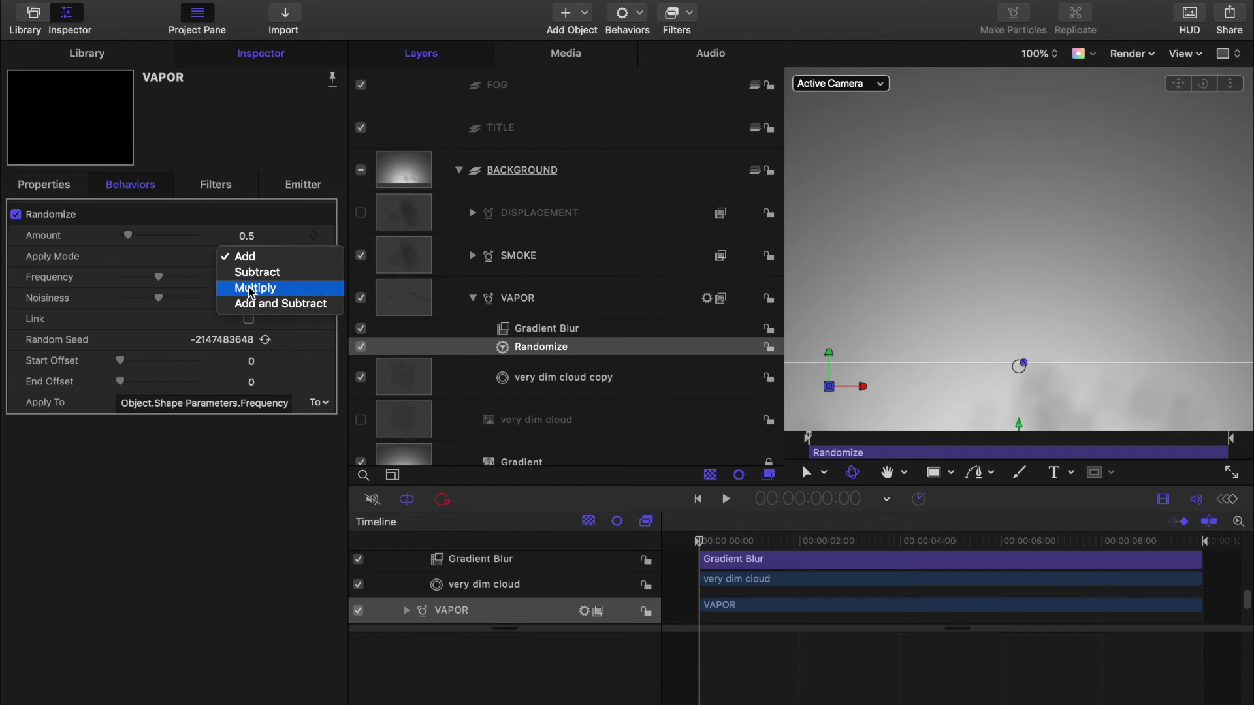
{"action": "left_click", "coordinate": [248, 284]}
{"action": "left_click", "coordinate": [244, 278]}
{"action": "type", "text": "20"}
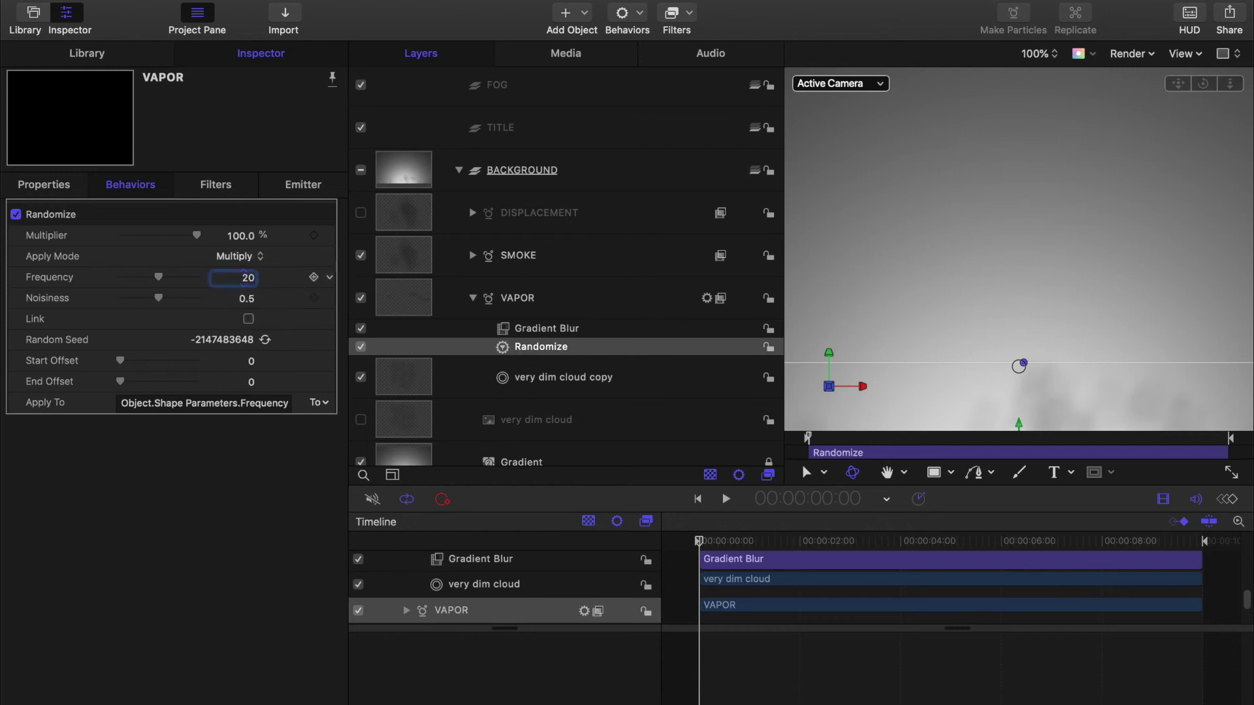
{"action": "left_click", "coordinate": [247, 299]}
{"action": "type", "text": "1"}
{"action": "key", "text": "Return"}
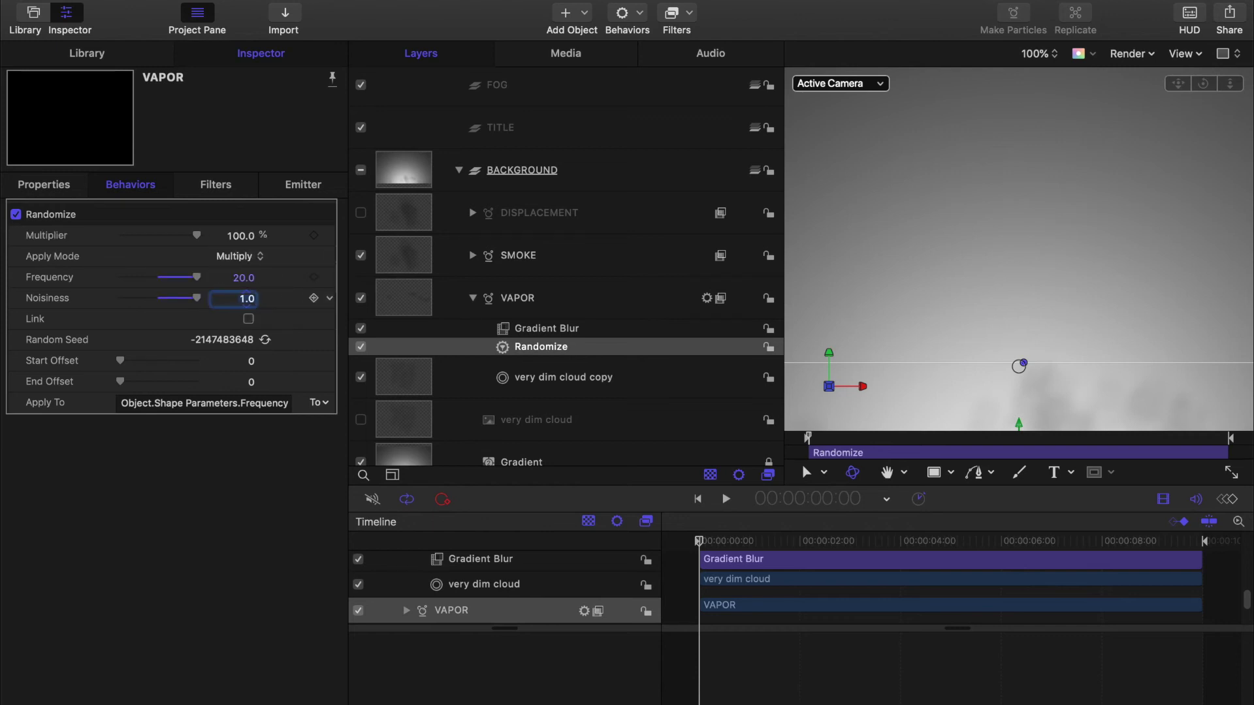
Set the VAPOR emitter's birth rate randomness to 30, life and life randomness to 5, and speed to 250
{"action": "left_click", "coordinate": [300, 188]}
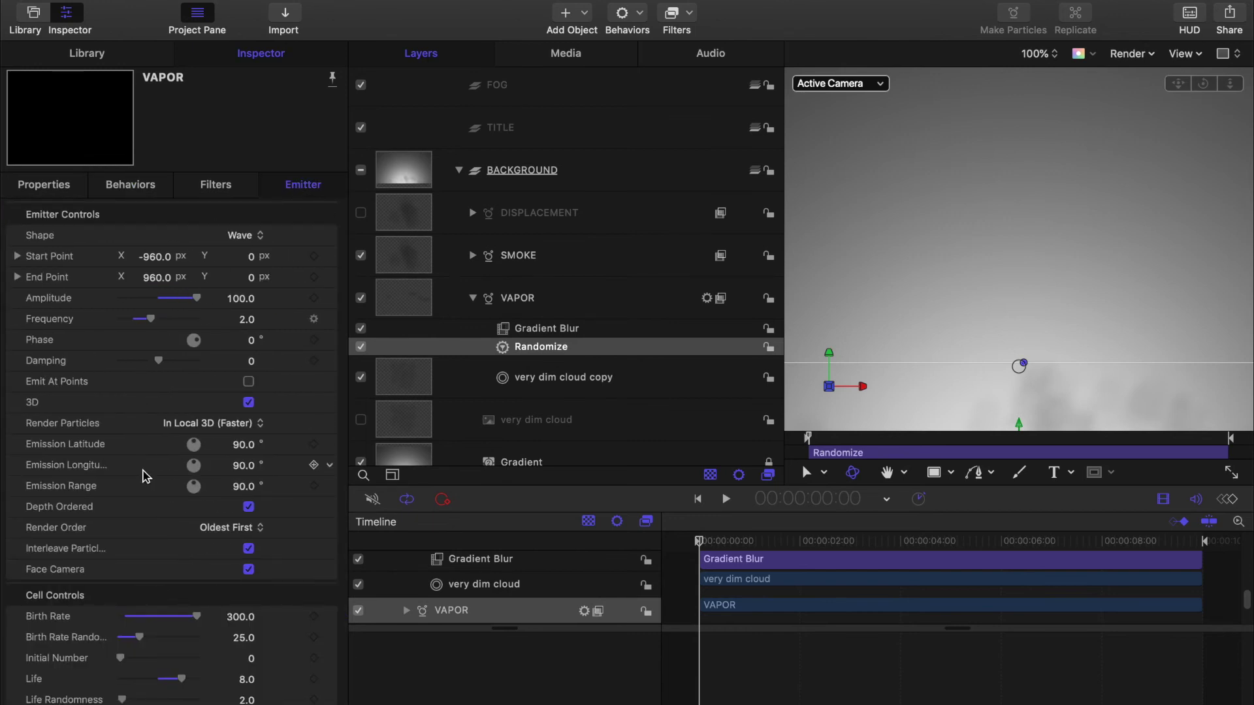
{"action": "scroll", "coordinate": [182, 588], "scroll_direction": "down", "scroll_amount": 3}
{"action": "left_click", "coordinate": [241, 563]}
{"action": "type", "text": "30"}
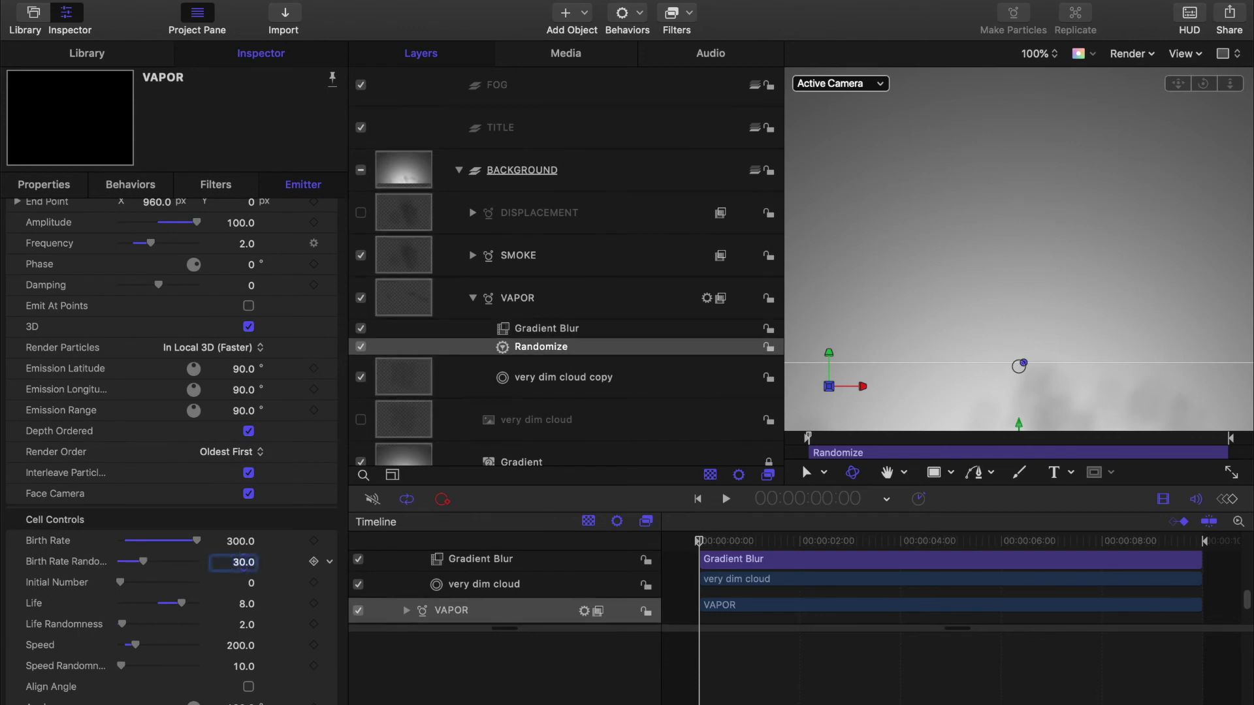
{"action": "left_click", "coordinate": [248, 605]}
{"action": "type", "text": "5"}
{"action": "key", "text": "Tab"}
{"action": "type", "text": "5"}
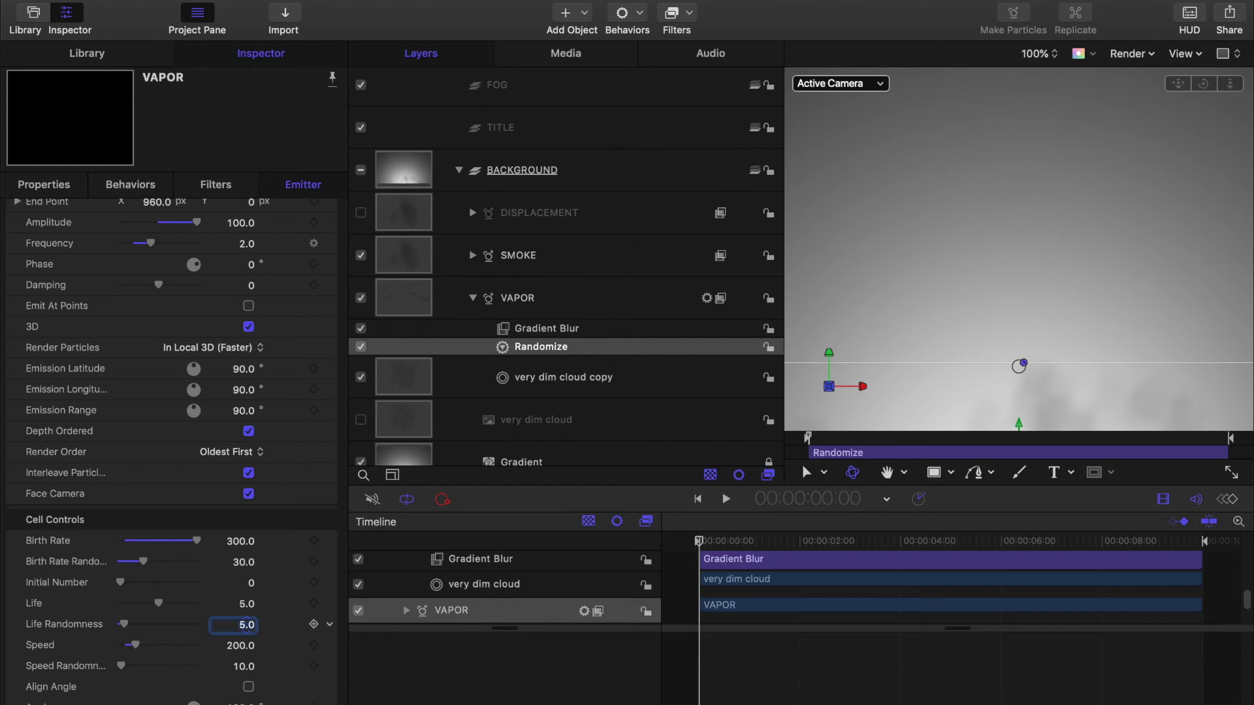
{"action": "left_click", "coordinate": [245, 647]}
{"action": "type", "text": "250"}
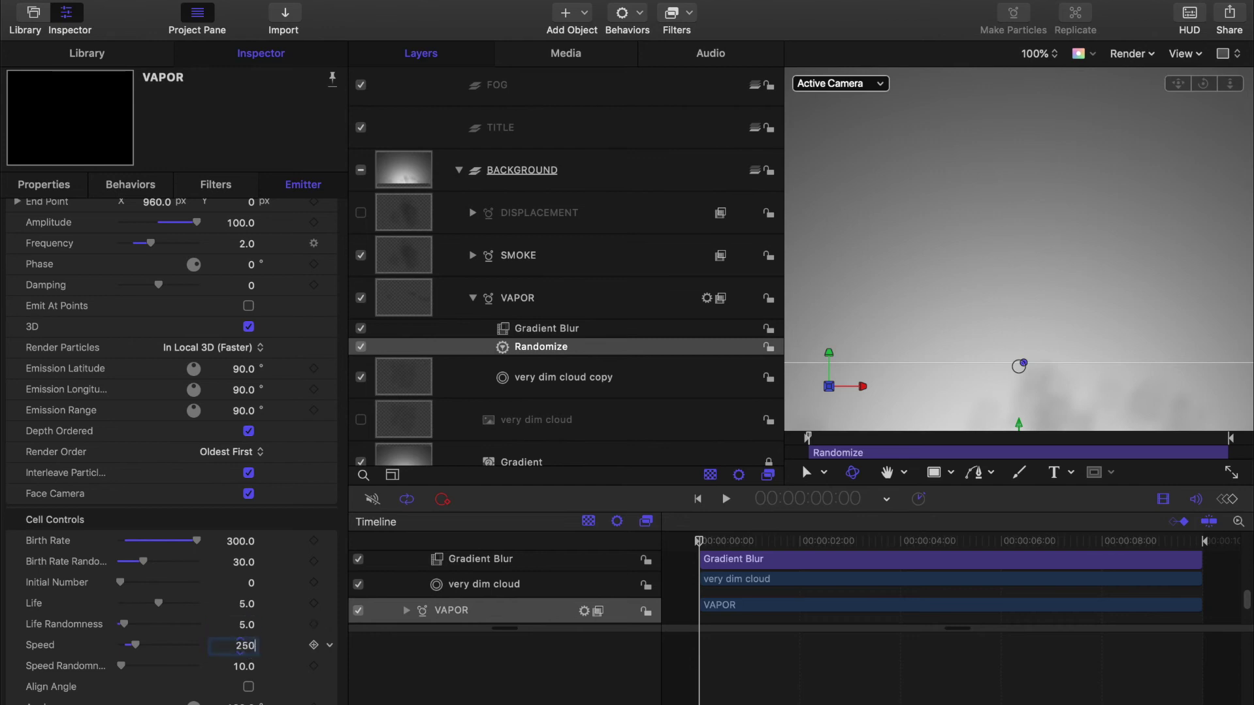
{"action": "key", "text": "Return"}
Set the VAPOR particles' angle to 90°, angle randomness to 15° and spin to 10°, and enter 5° for spin randomness
{"action": "scroll", "coordinate": [163, 683], "scroll_direction": "down", "scroll_amount": 5}
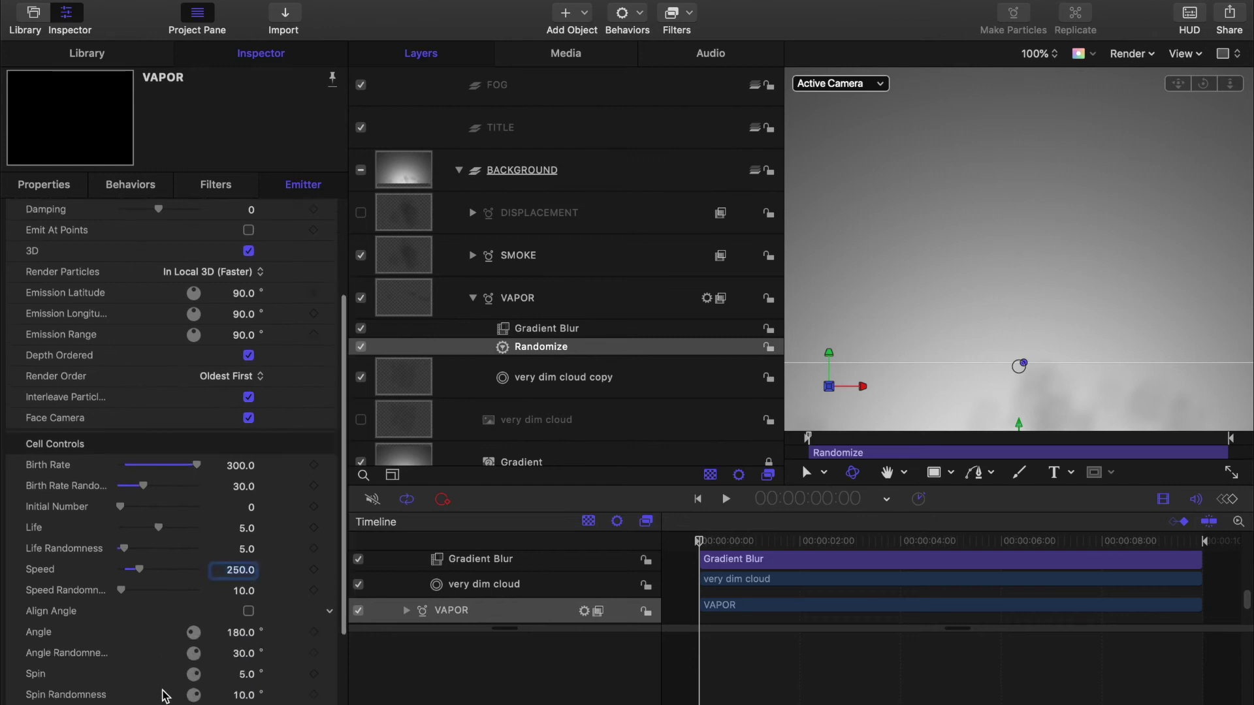
{"action": "left_click", "coordinate": [247, 538]}
{"action": "type", "text": "90"}
{"action": "left_click", "coordinate": [246, 561]}
{"action": "type", "text": "15"}
{"action": "key", "text": "Tab"}
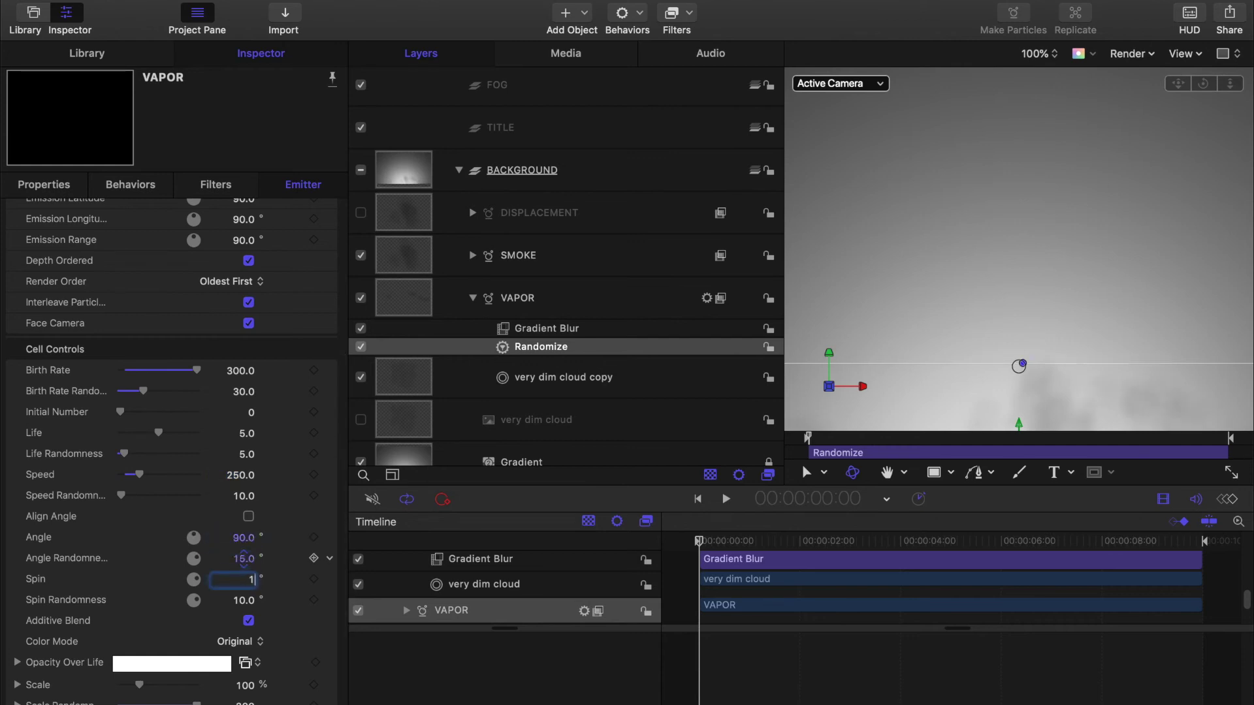
{"action": "type", "text": "10"}
{"action": "key", "text": "Tab"}
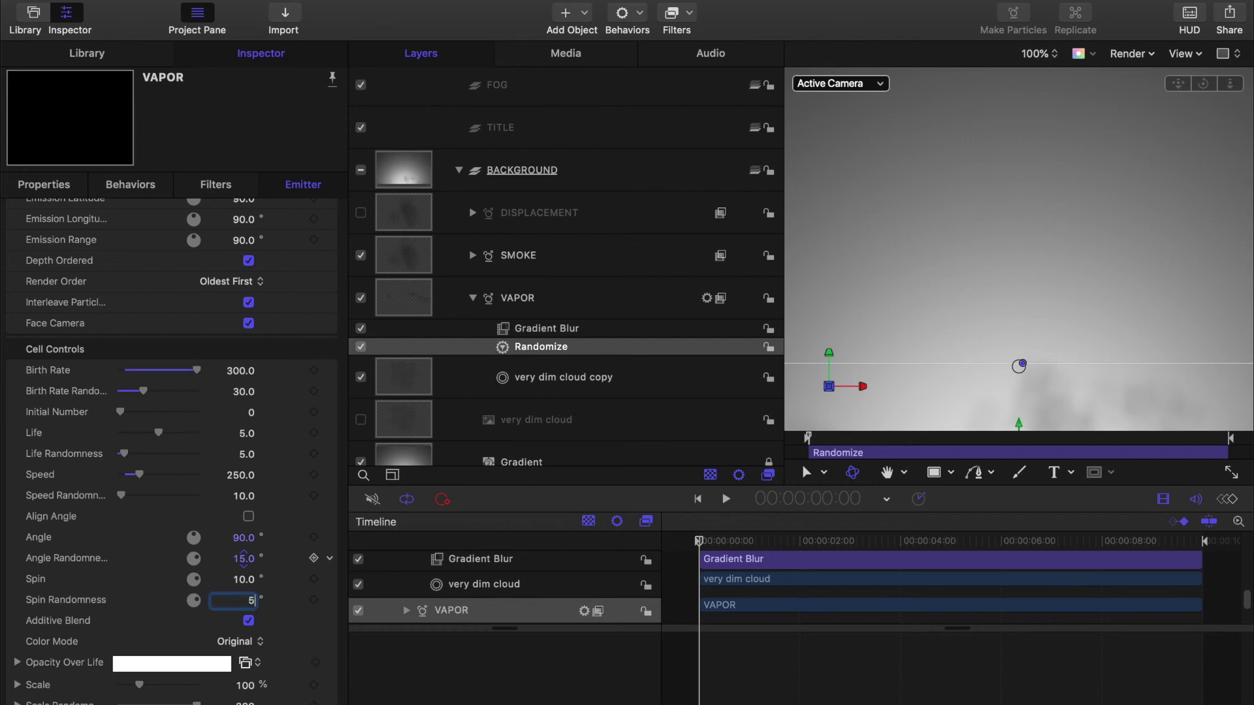
{"action": "type", "text": "5"}
Change the VAPOR color mode to Over Life and use the Grayscale gradient preset for it
{"action": "left_click", "coordinate": [257, 643]}
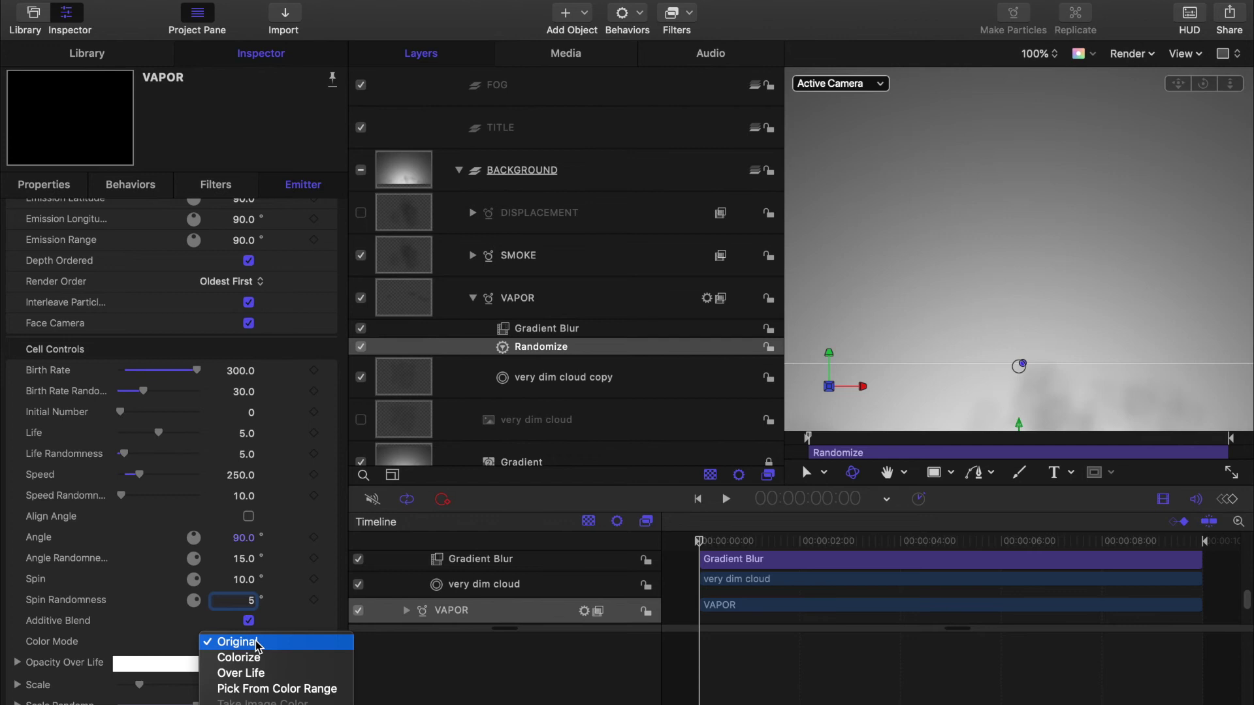
{"action": "left_click", "coordinate": [258, 675]}
{"action": "scroll", "coordinate": [255, 653], "scroll_direction": "down", "scroll_amount": 5}
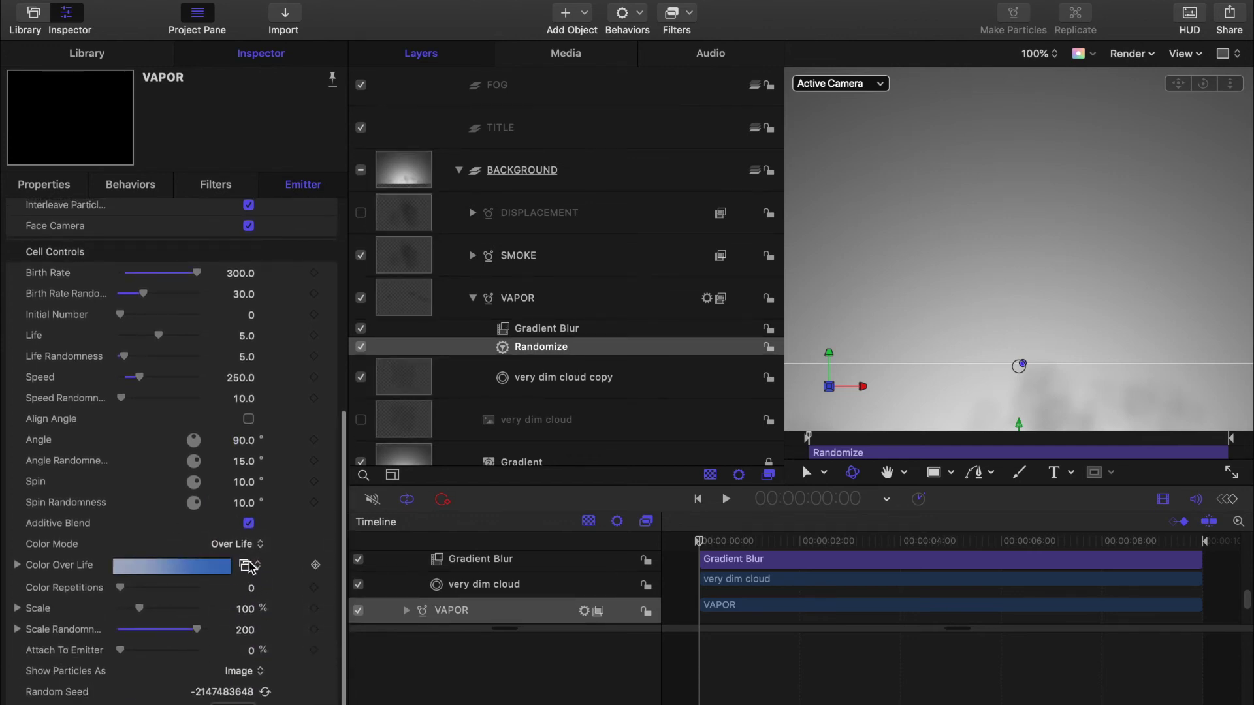
{"action": "left_click", "coordinate": [246, 565]}
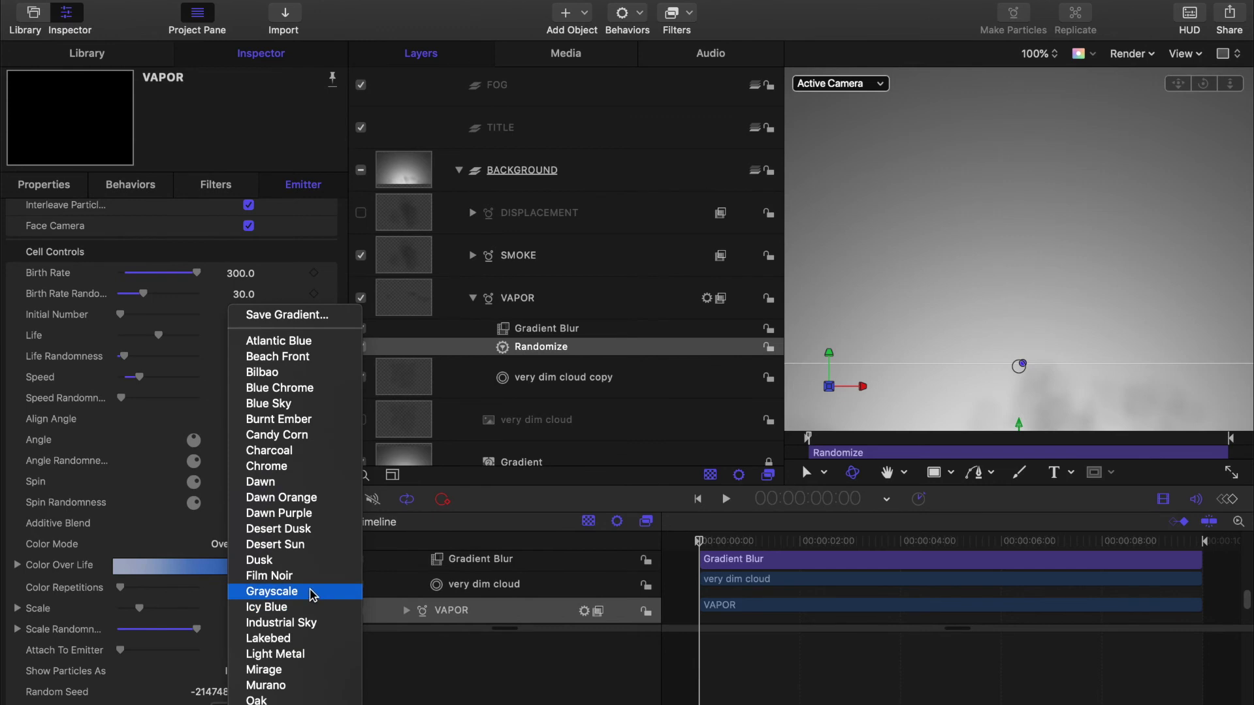
{"action": "left_click", "coordinate": [272, 592]}
Set the VAPOR particles' scale to 35%
{"action": "left_click", "coordinate": [252, 610]}
{"action": "type", "text": "35"}
{"action": "key", "text": "Return"}
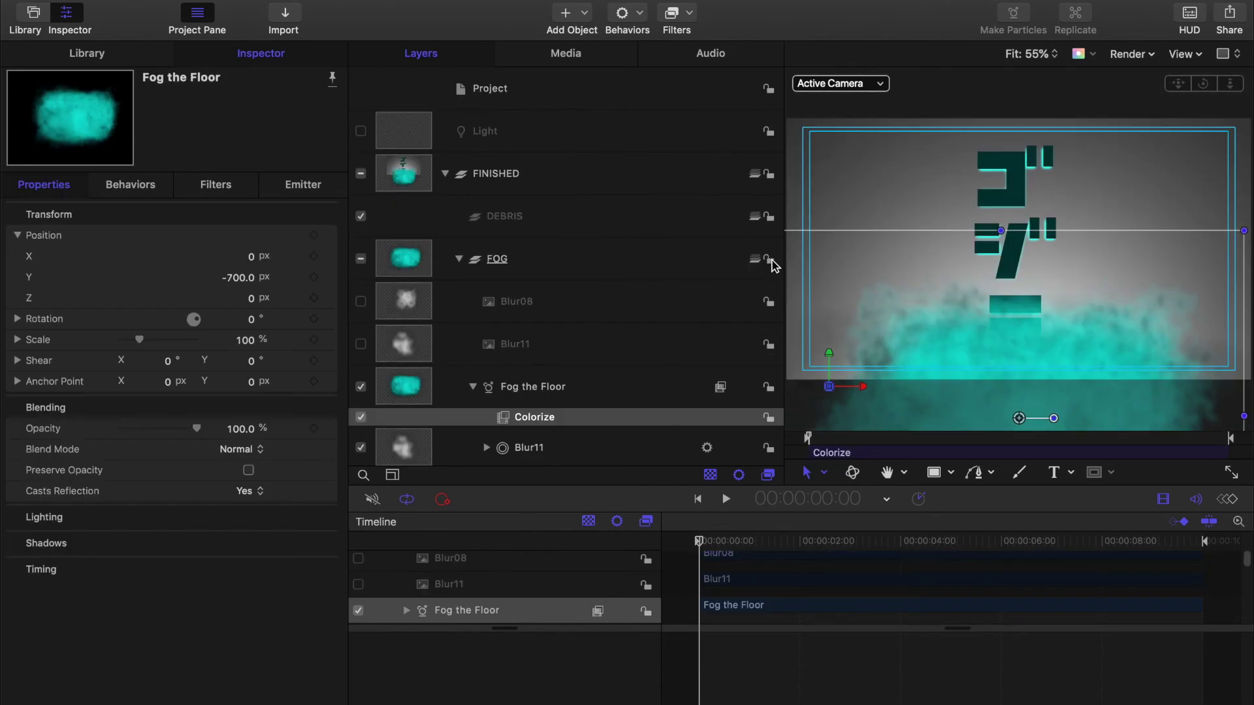
Lock the FOG group and collapse its contents in the layer list
{"action": "left_click", "coordinate": [770, 260]}
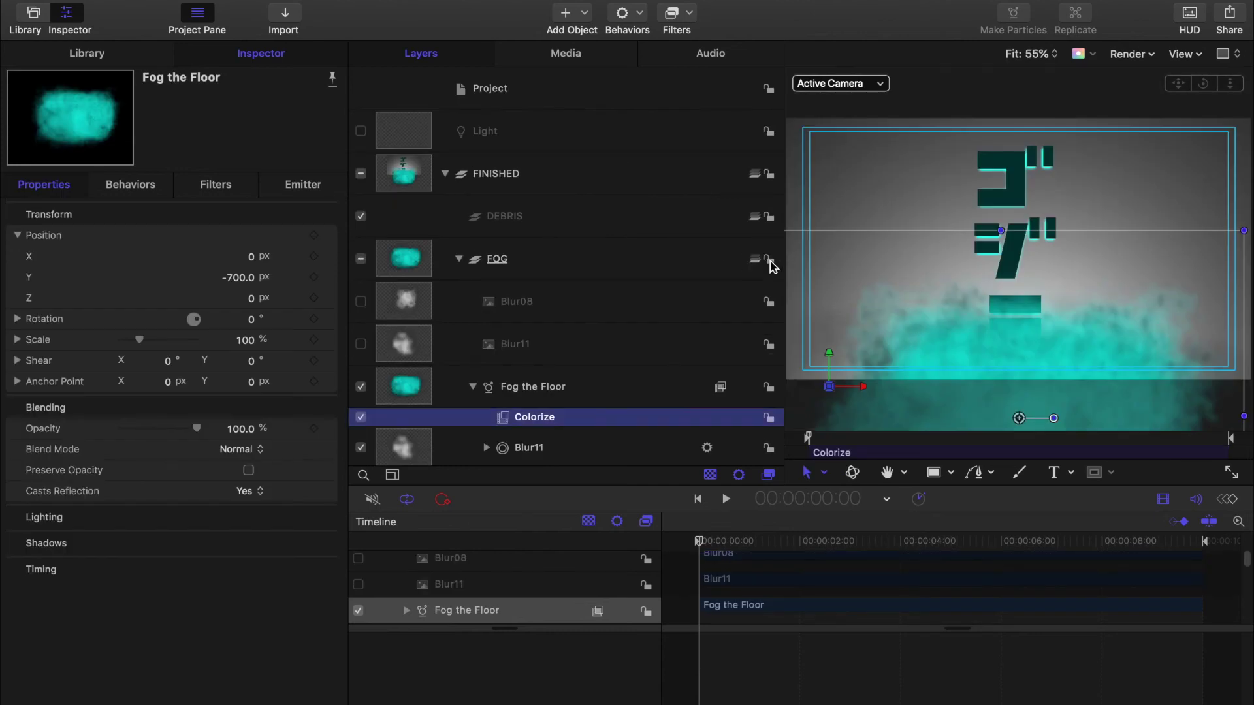
{"action": "left_click", "coordinate": [459, 259]}
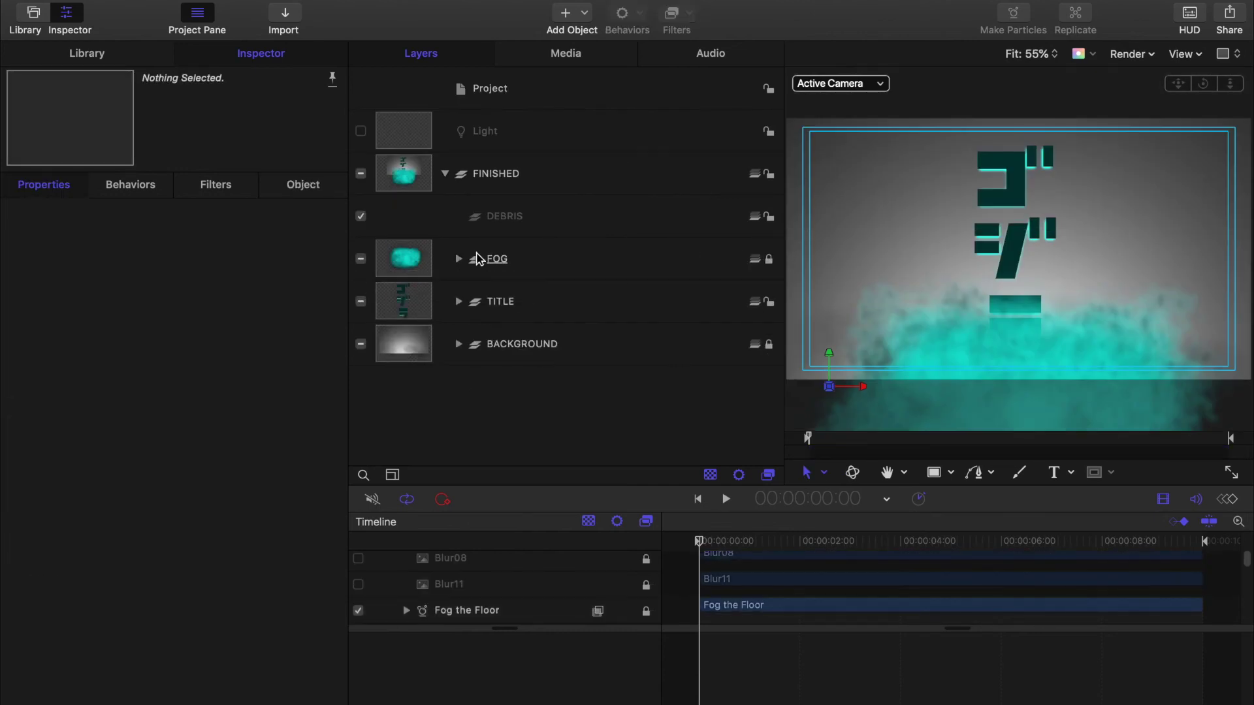
Search the library content for "CONFET" and add Confetti.mov to the DEBRIS group
{"action": "left_click", "coordinate": [601, 217]}
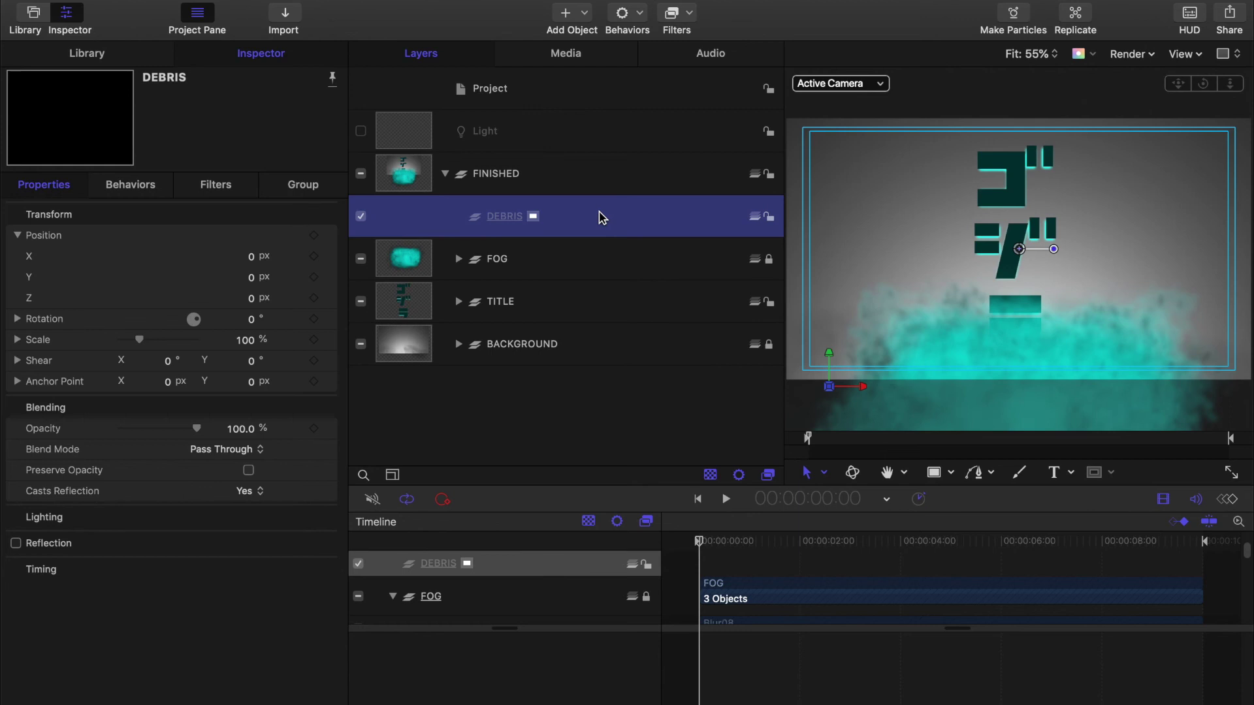
{"action": "left_click", "coordinate": [95, 58]}
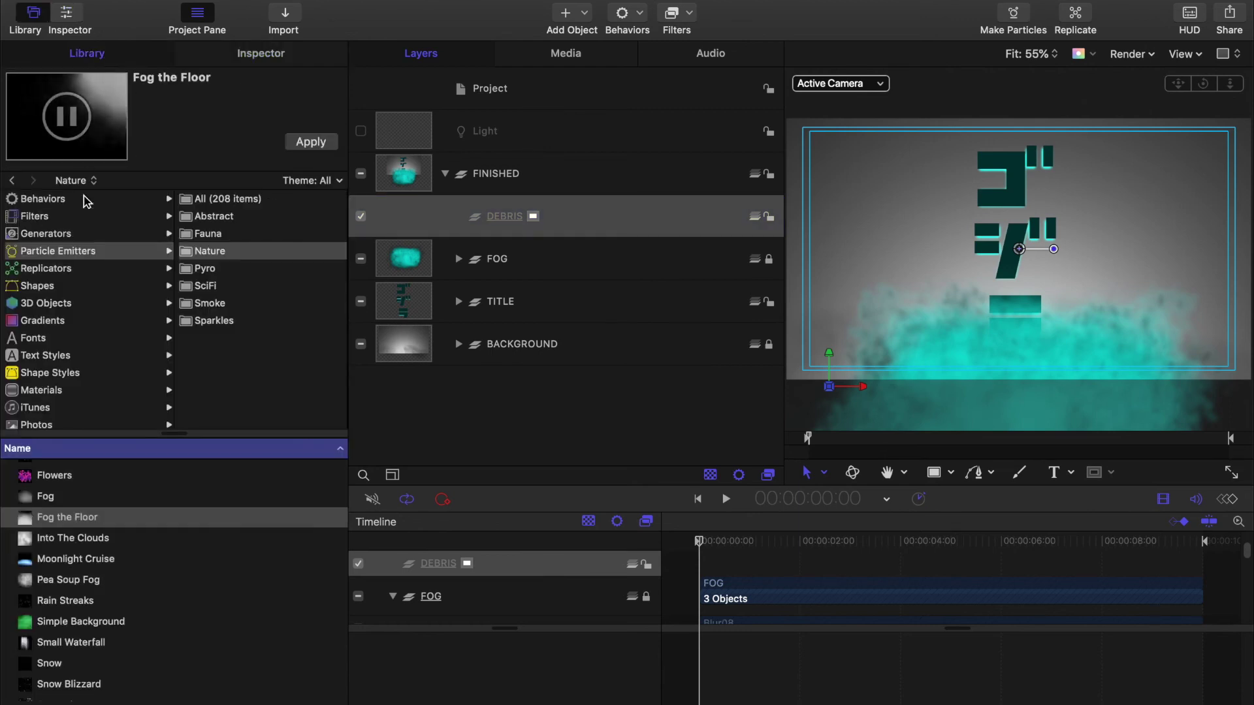
{"action": "scroll", "coordinate": [98, 329], "scroll_direction": "down", "scroll_amount": 3}
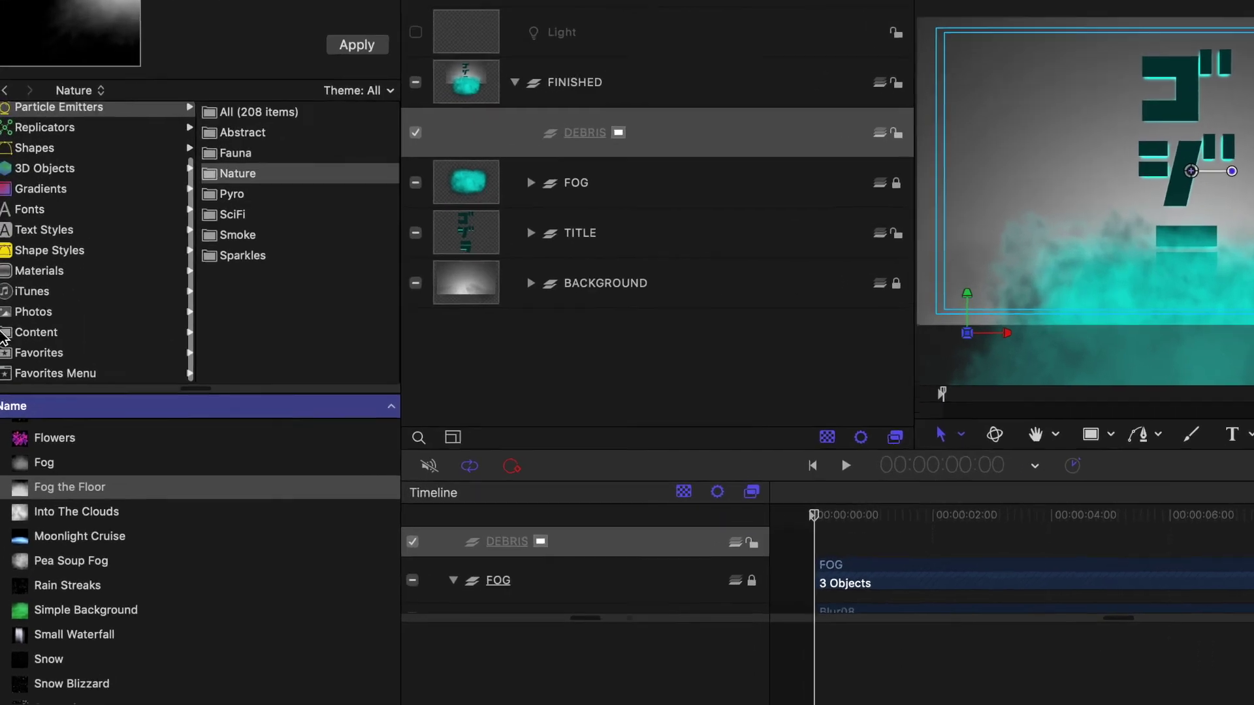
{"action": "left_click", "coordinate": [6, 333]}
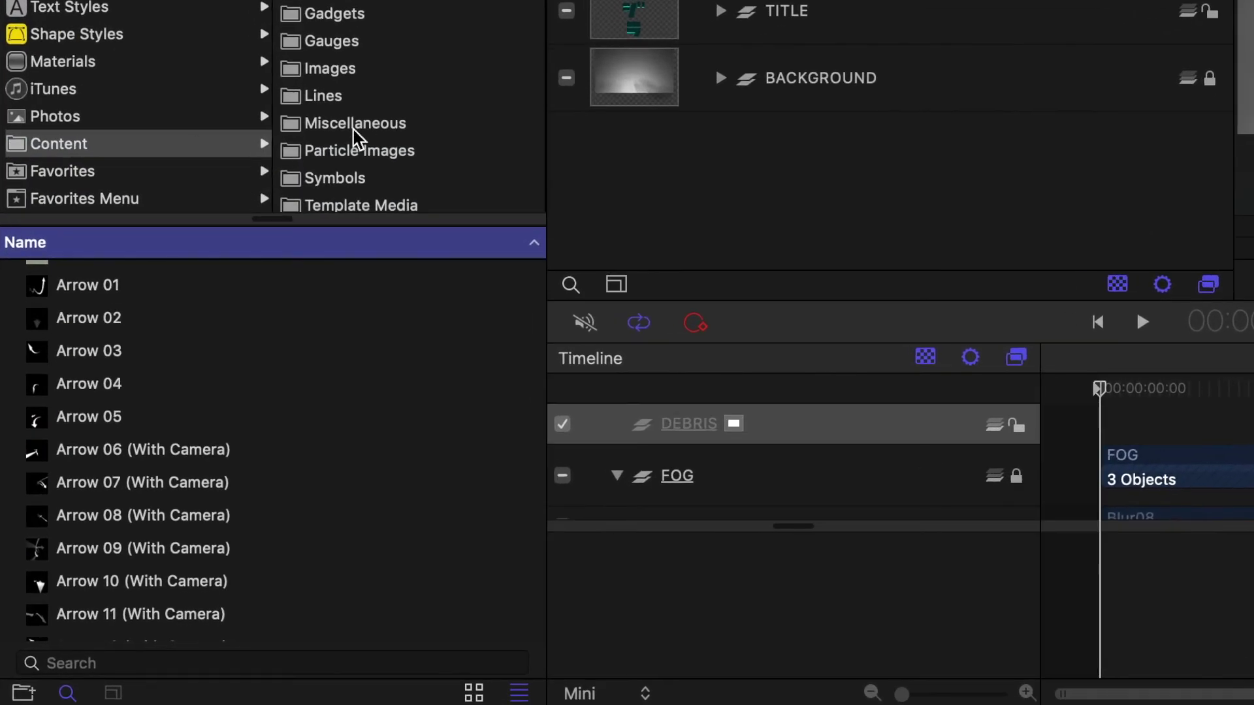
{"action": "left_click", "coordinate": [115, 661]}
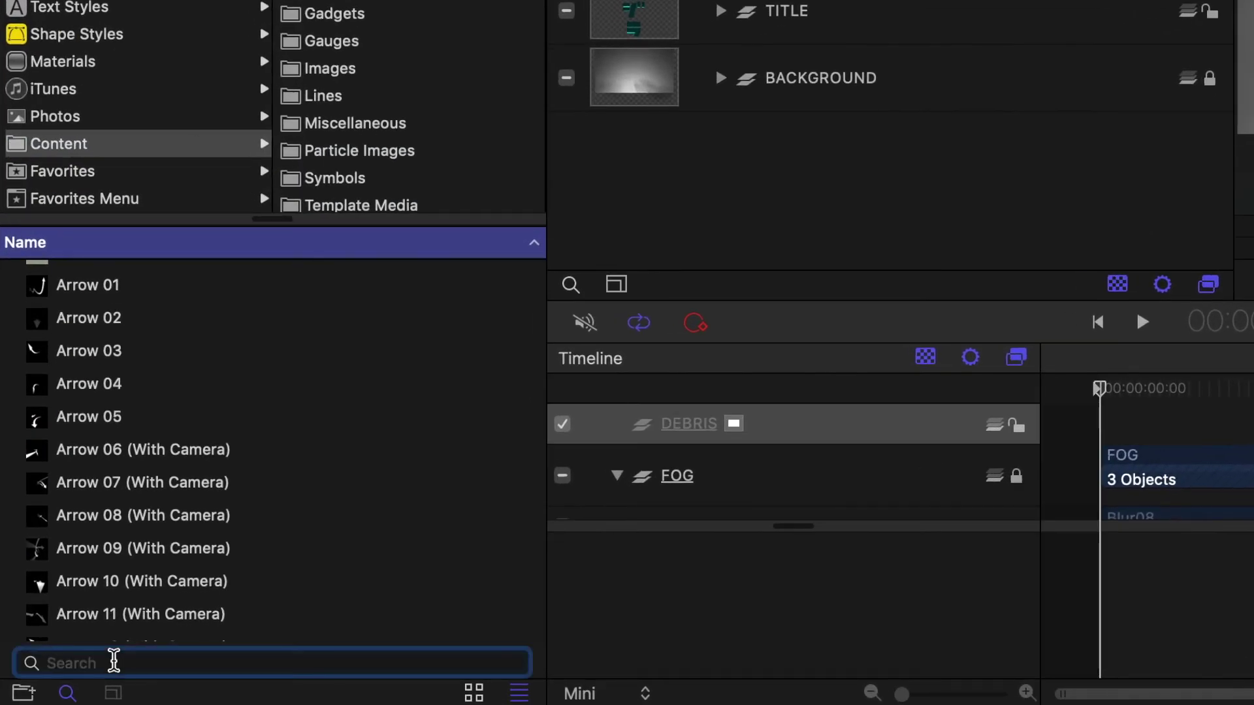
{"action": "type", "text": "CONFET"}
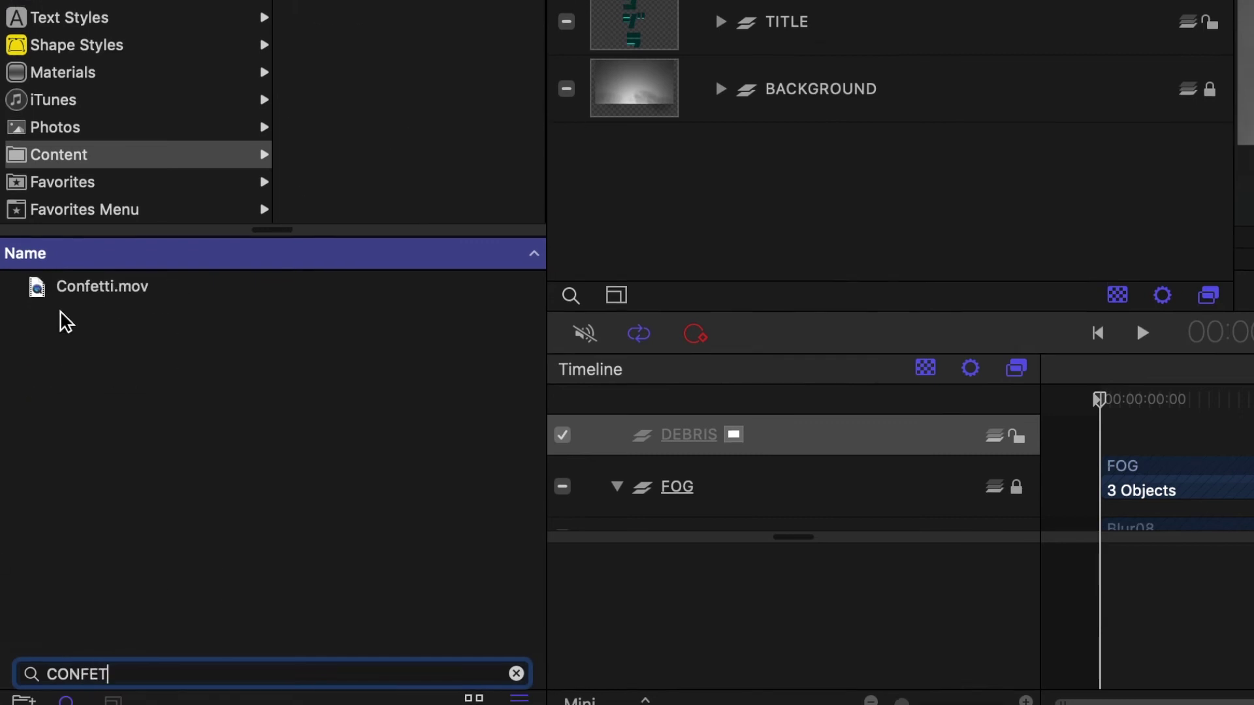
{"action": "left_click", "coordinate": [70, 291]}
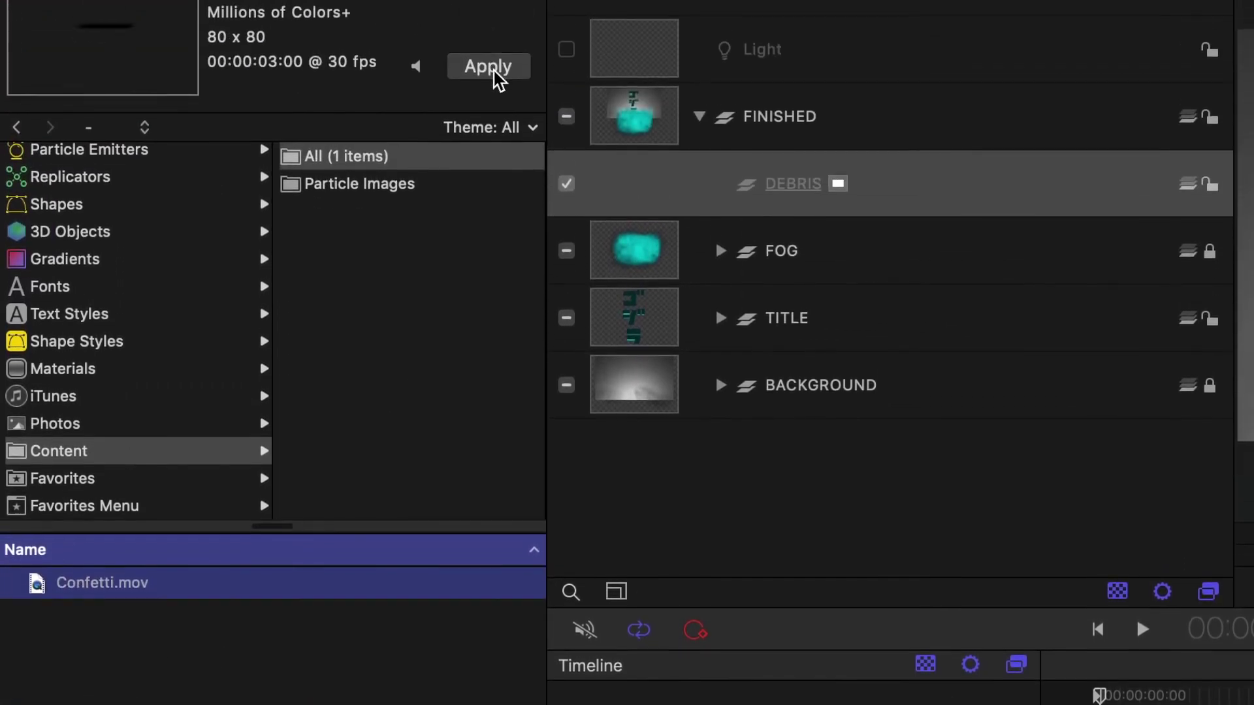
{"action": "left_click", "coordinate": [495, 70]}
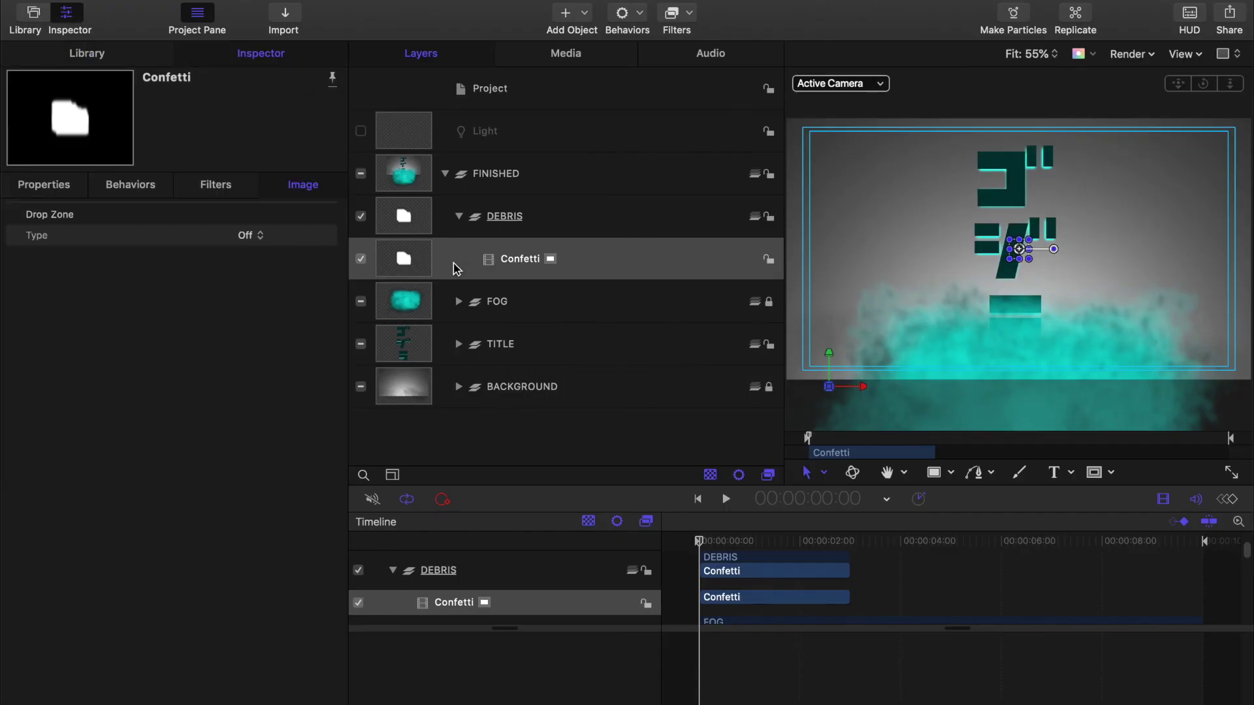
Make a particle emitter from the Confetti clip, with 3D enabled and its shape set to Box
{"action": "left_click", "coordinate": [455, 267]}
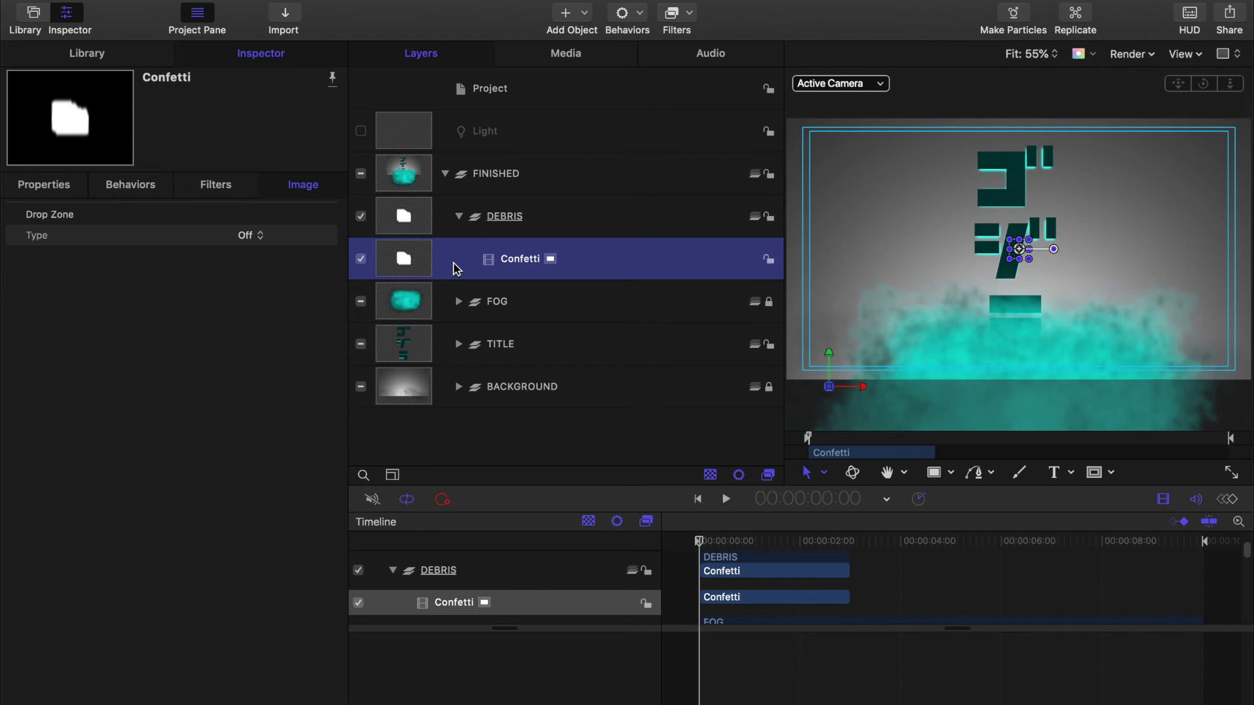
{"action": "key", "text": "e"}
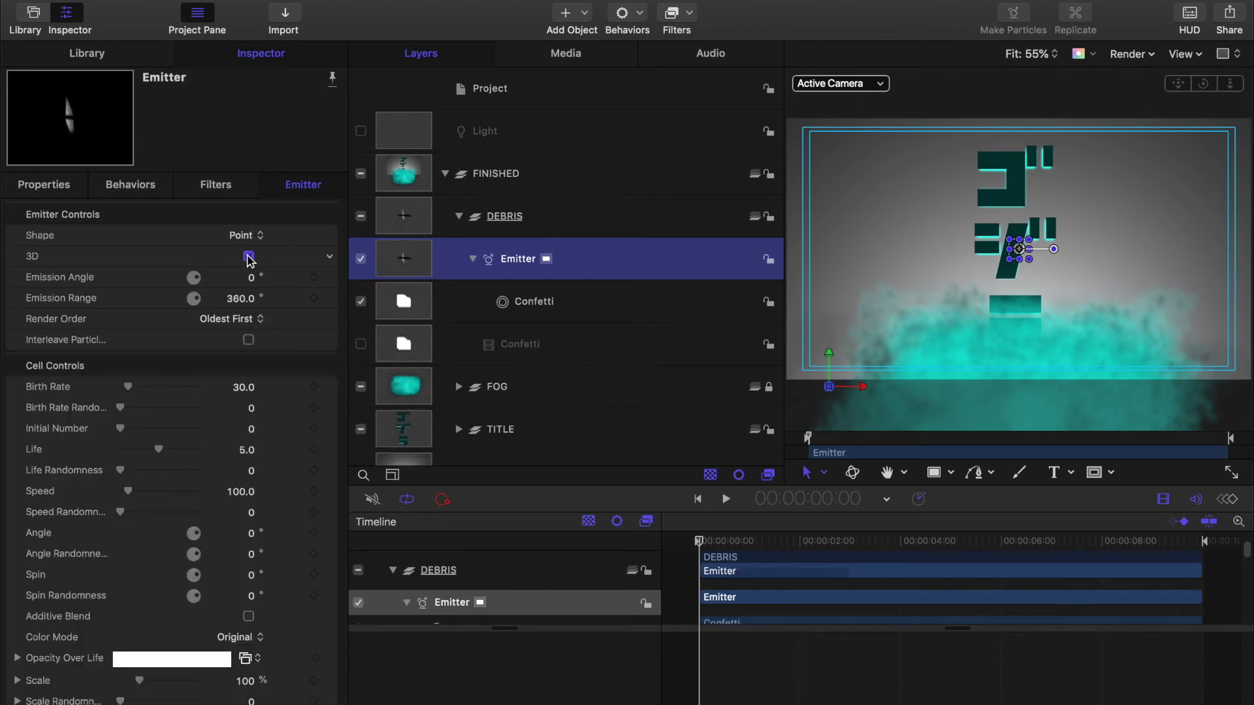
{"action": "left_click", "coordinate": [248, 256]}
{"action": "left_click", "coordinate": [254, 235]}
{"action": "key", "text": "Escape"}
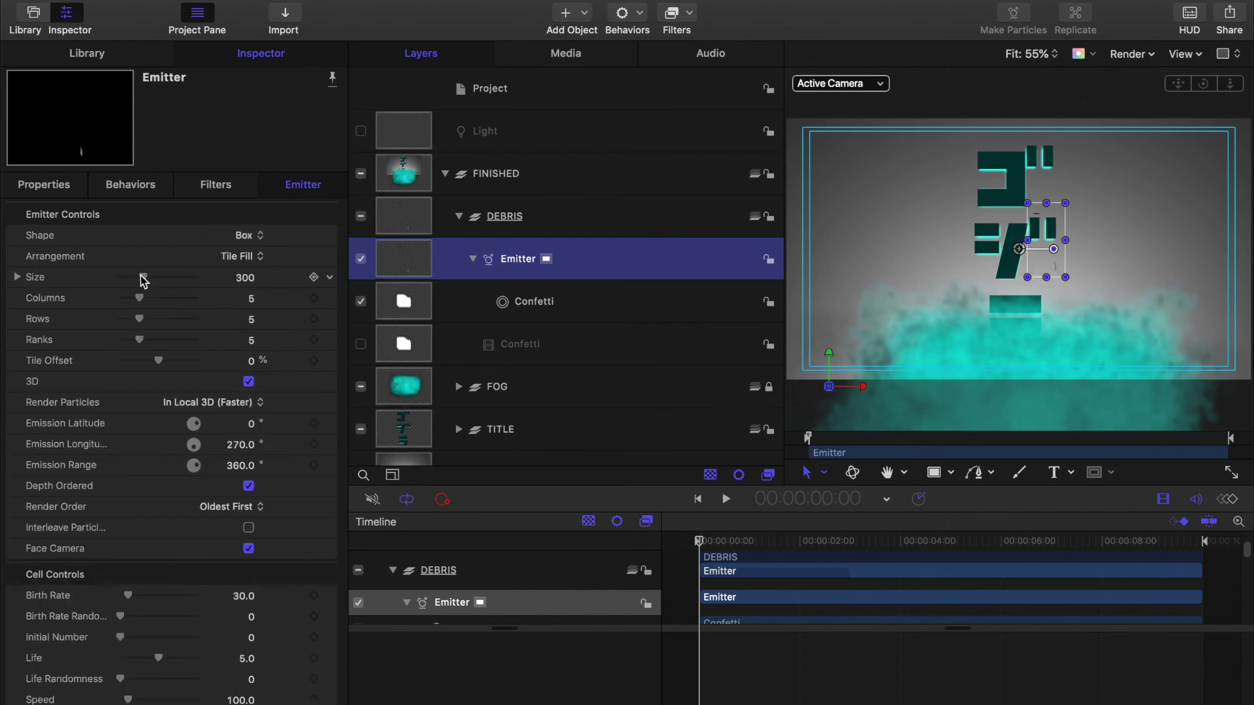
Set the debris box emitter's width to 1080, height to 960 and depth to 540, and its ranks to 20
{"action": "left_click", "coordinate": [18, 277]}
{"action": "left_click", "coordinate": [248, 300]}
{"action": "type", "text": "20"}
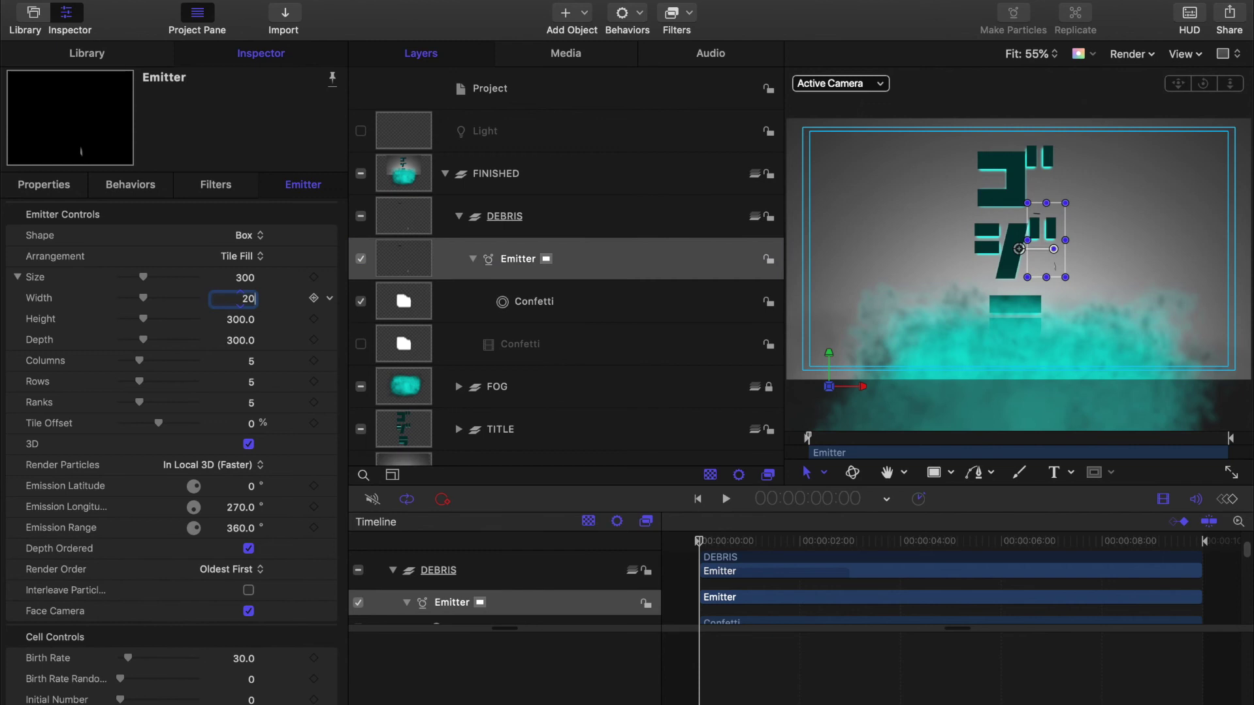
{"action": "key", "text": "Tab"}
{"action": "type", "text": "960"}
{"action": "key", "text": "Tab"}
{"action": "type", "text": "540"}
{"action": "key", "text": "Return"}
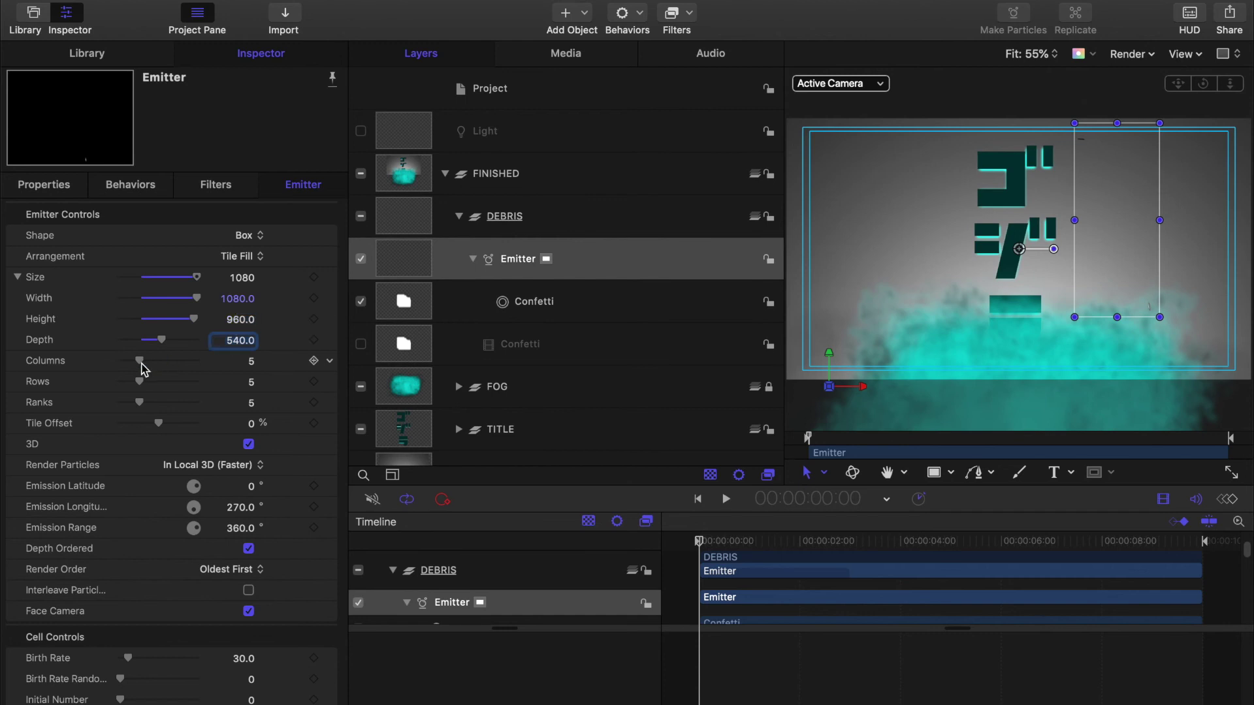
{"action": "left_click_drag", "start_coordinate": [139, 402], "coordinate": [196, 403]}
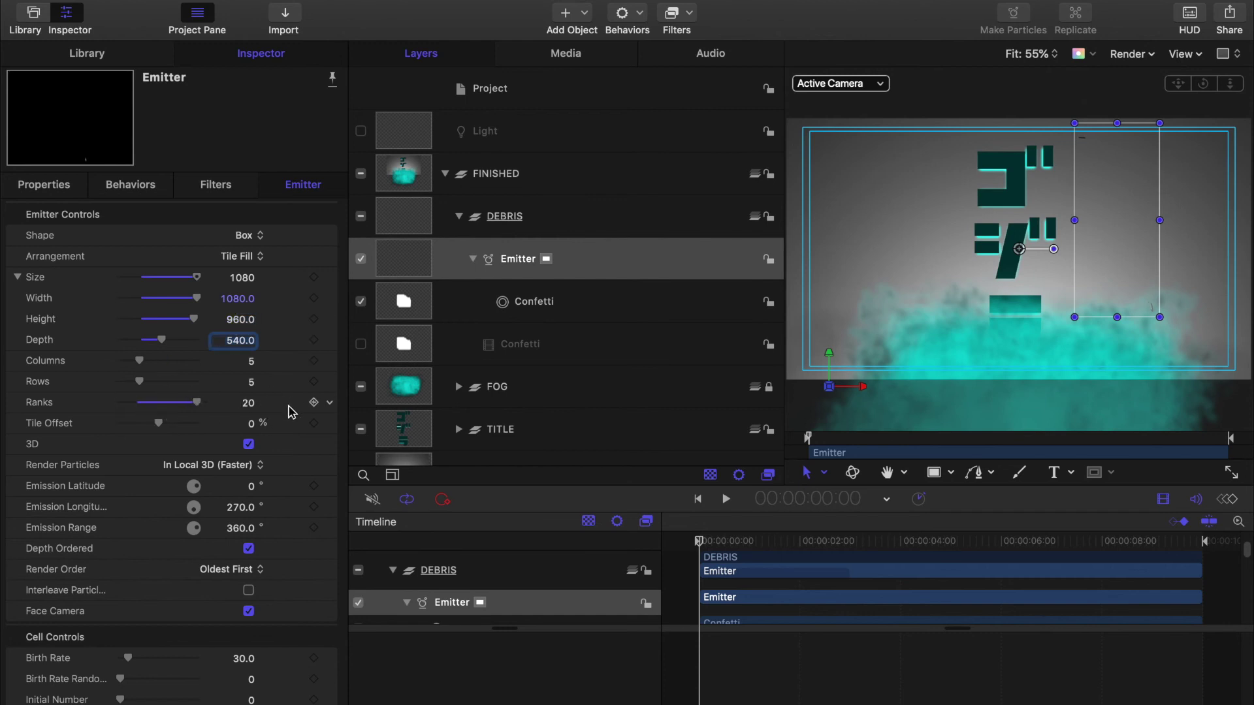
Set the debris emitter's emission latitude and emission longitude to 90°
{"action": "left_click", "coordinate": [252, 486]}
{"action": "type", "text": "90"}
{"action": "key", "text": "Tab"}
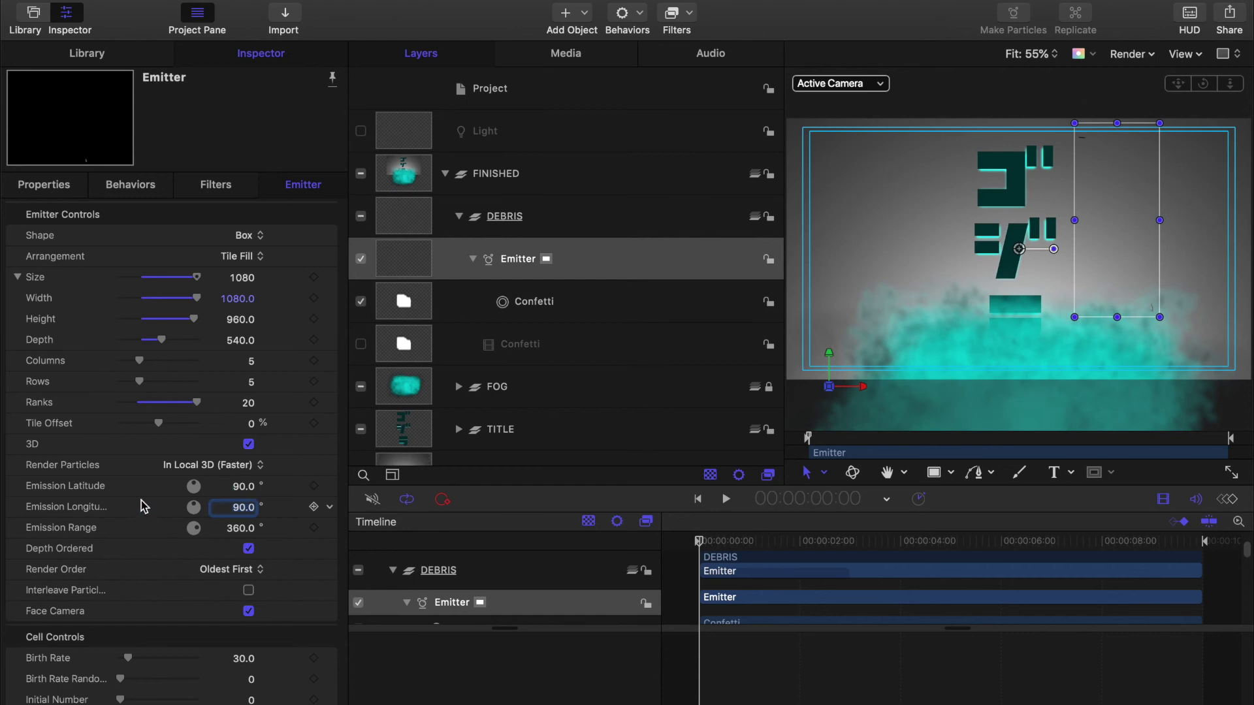
{"action": "scroll", "coordinate": [154, 574], "scroll_direction": "down", "scroll_amount": 5}
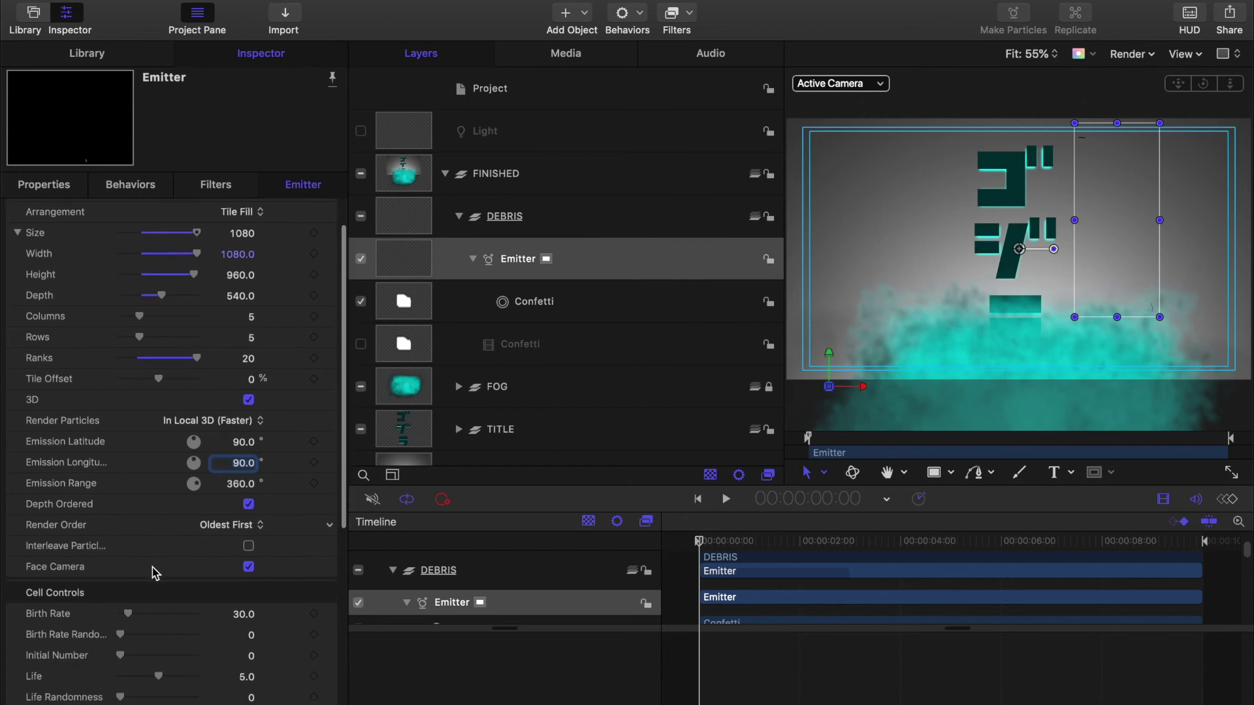
Enable interleaving of particles for the debris emitter
{"action": "scroll", "coordinate": [155, 573], "scroll_direction": "down", "scroll_amount": 7}
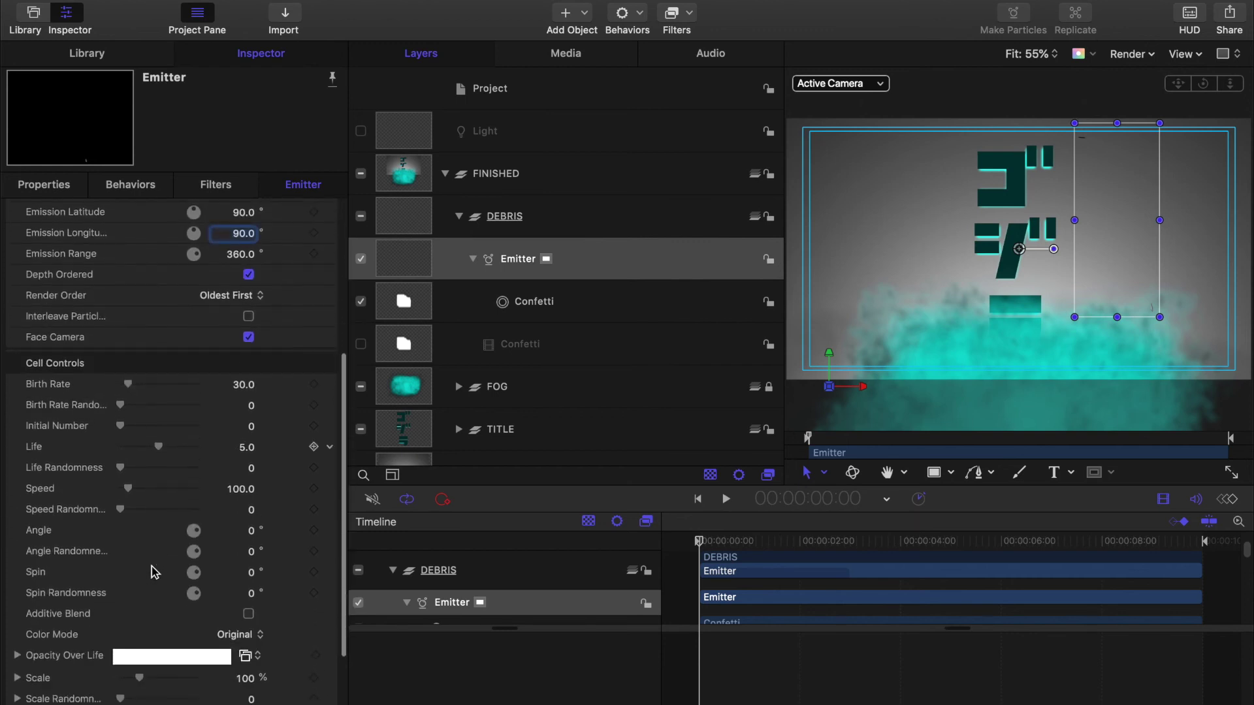
{"action": "scroll", "coordinate": [155, 573], "scroll_direction": "down", "scroll_amount": 1}
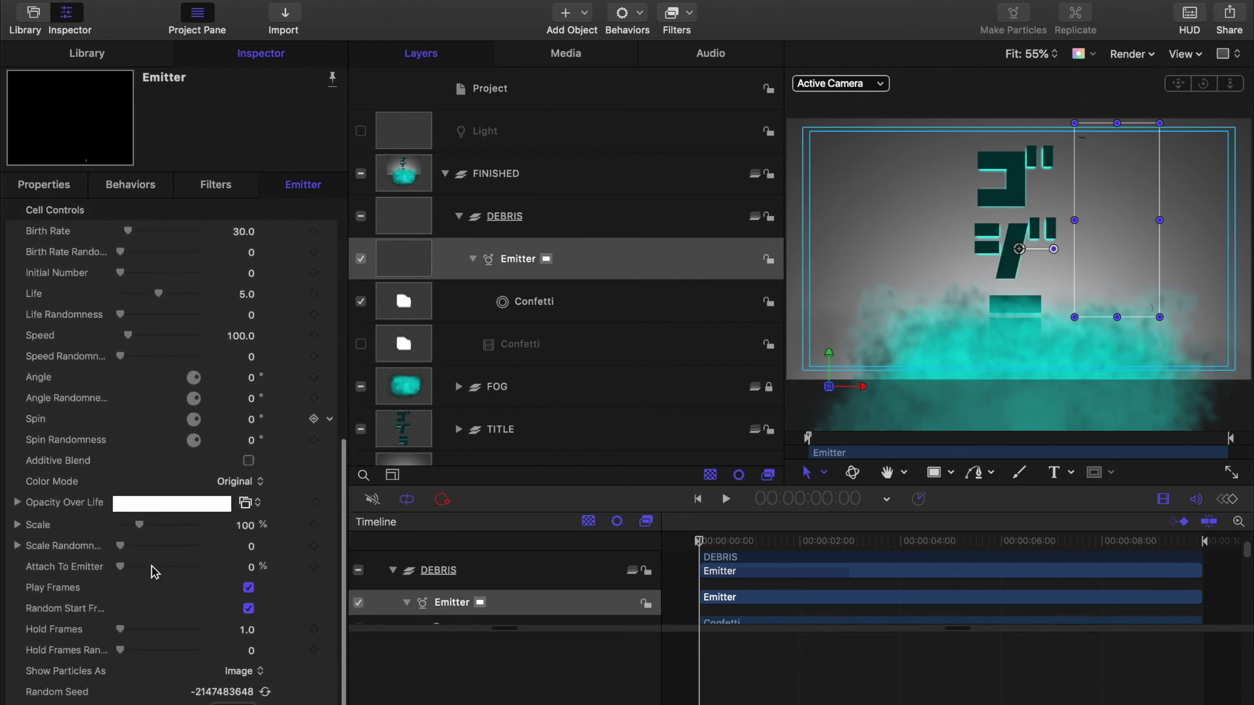
{"action": "scroll", "coordinate": [154, 573], "scroll_direction": "up", "scroll_amount": 5}
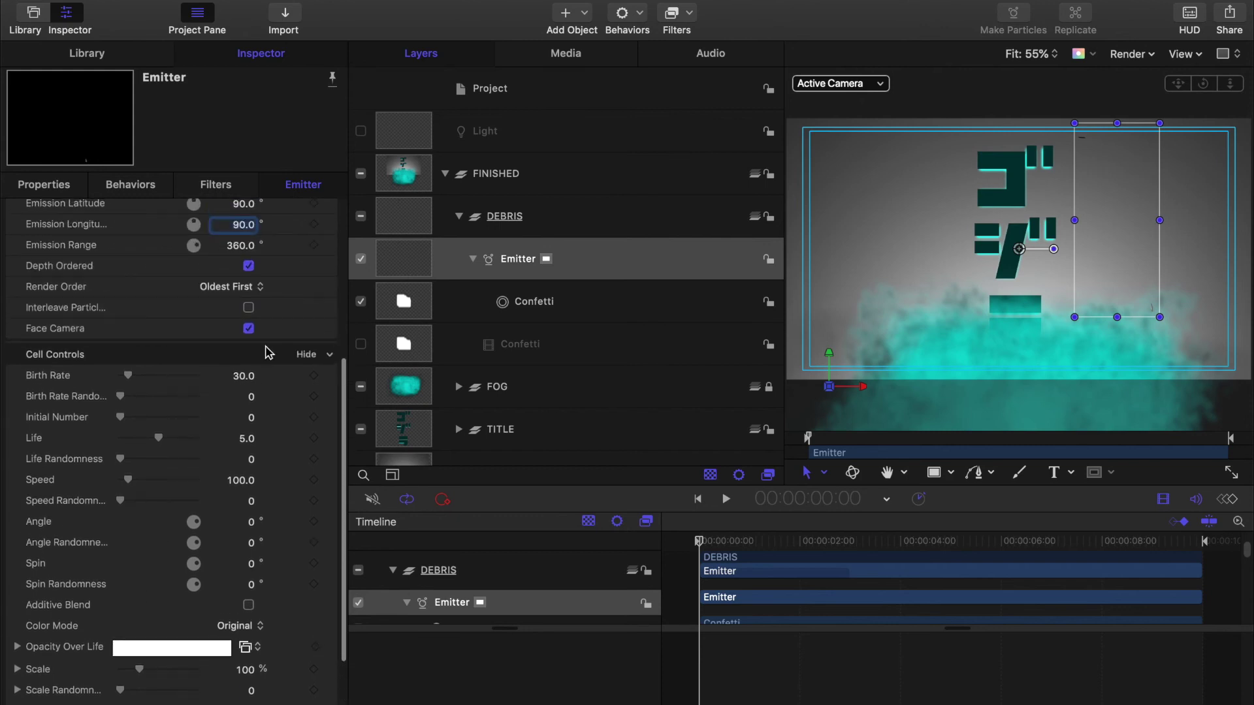
{"action": "left_click", "coordinate": [248, 307]}
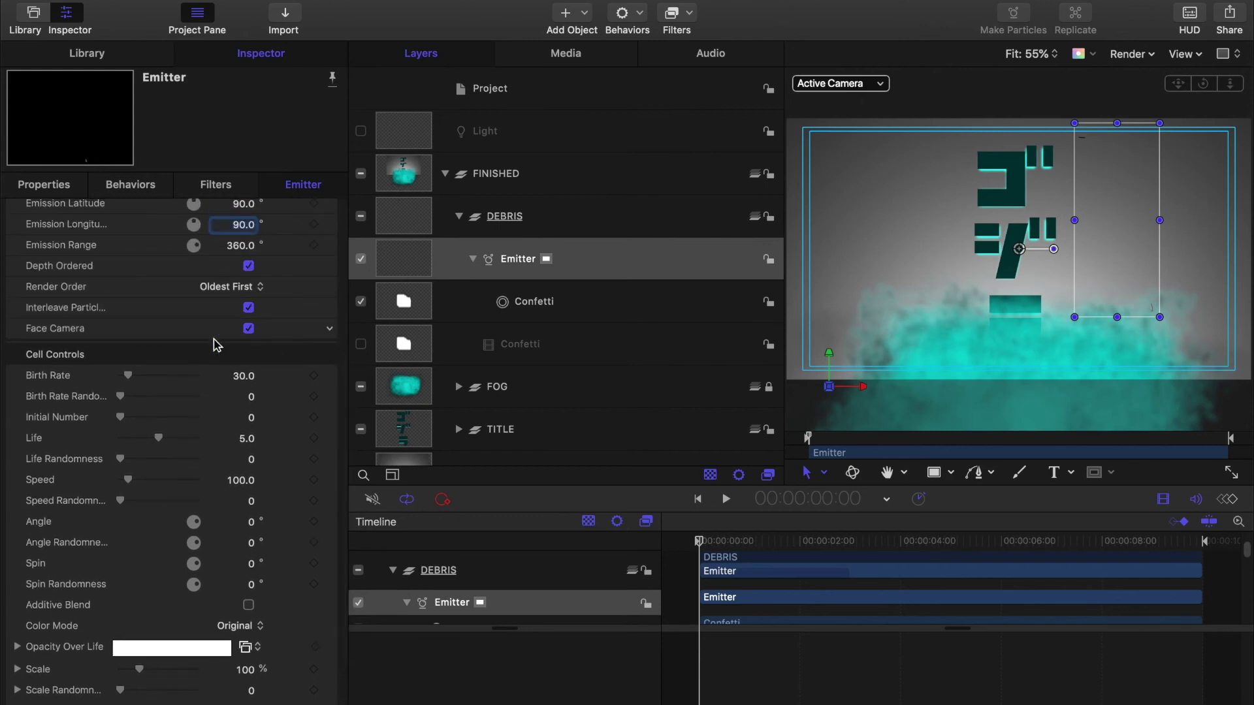
Set the debris emitter's birth rate to 15, birth rate randomness to 2 and initial number to 5
{"action": "scroll", "coordinate": [168, 477], "scroll_direction": "down", "scroll_amount": 1}
{"action": "scroll", "coordinate": [168, 477], "scroll_direction": "down", "scroll_amount": 5}
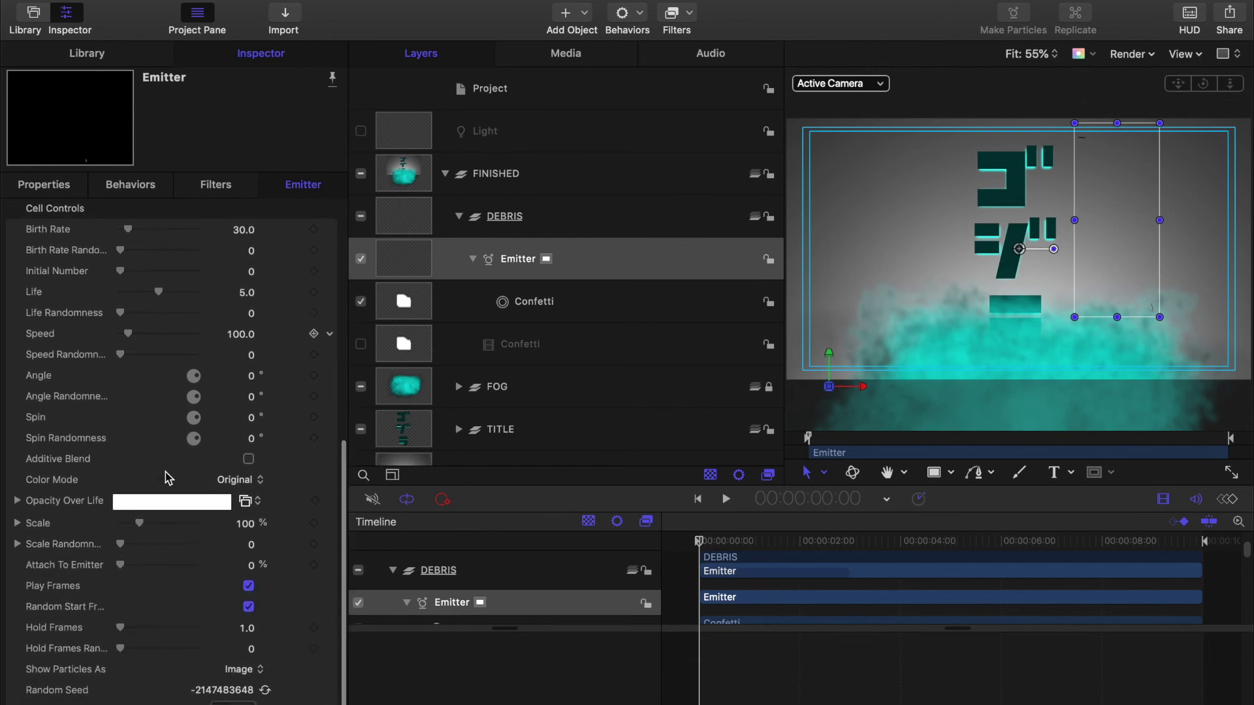
{"action": "left_click", "coordinate": [249, 233]}
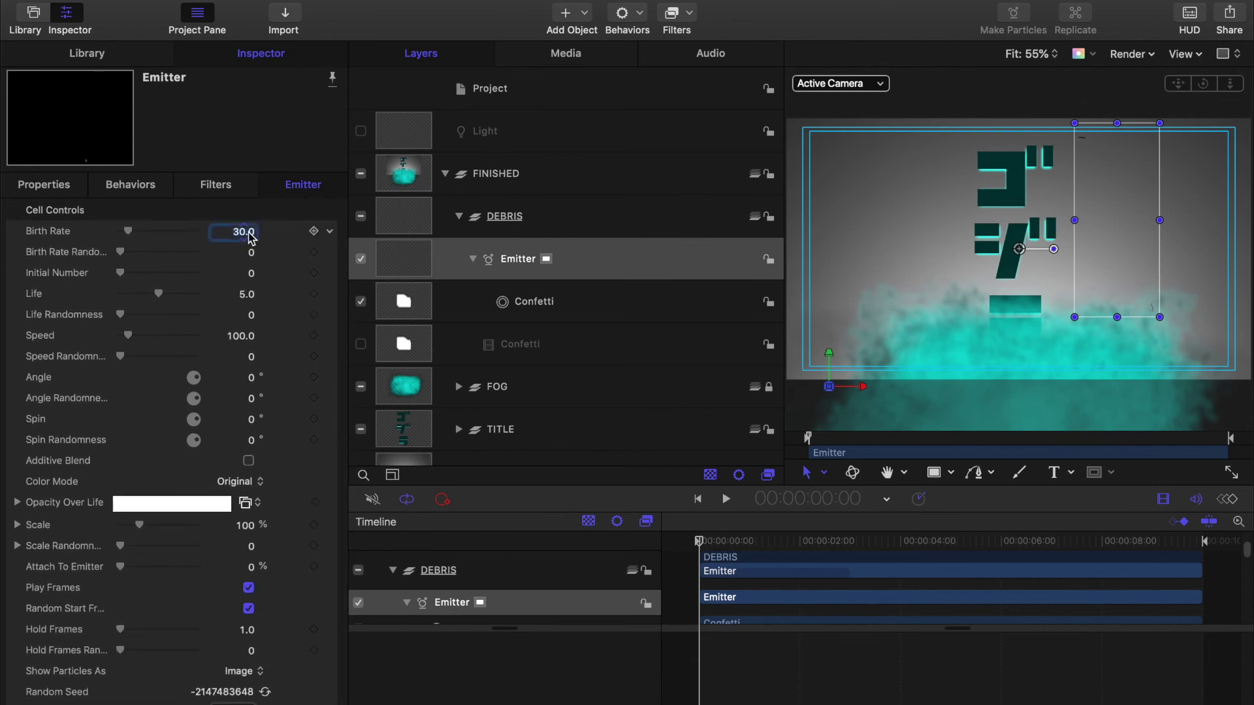
{"action": "type", "text": "15"}
{"action": "key", "text": "Return"}
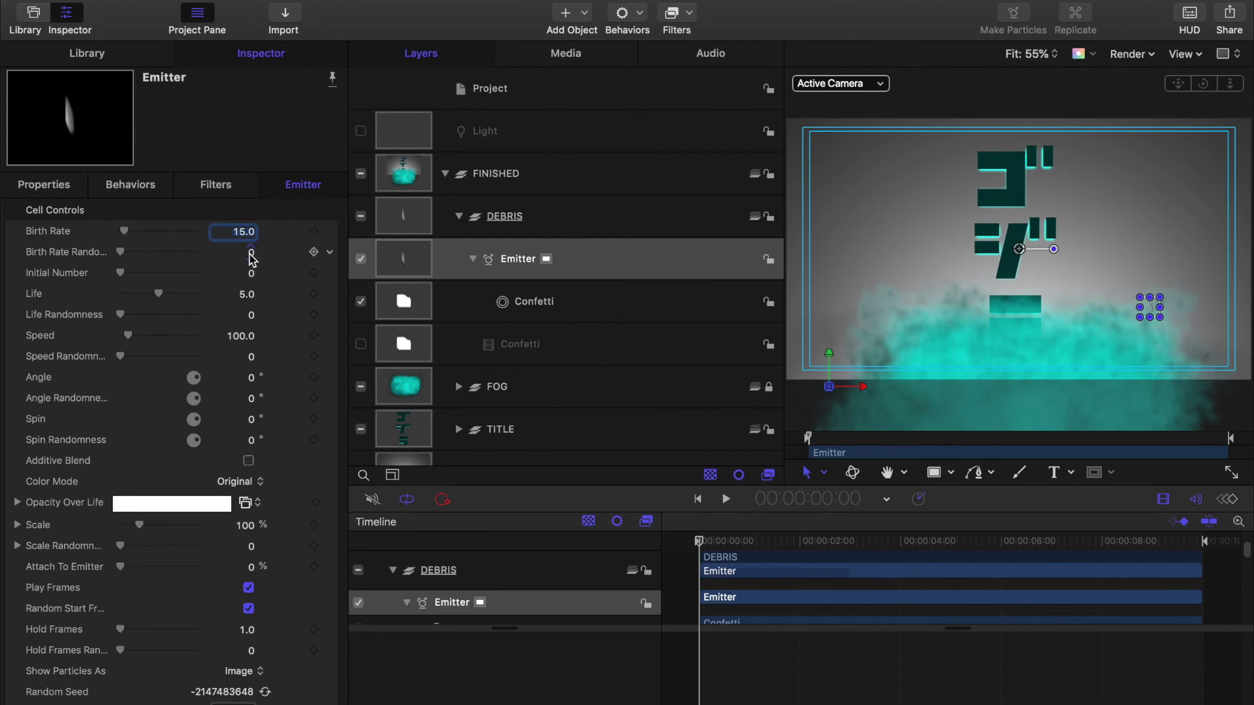
{"action": "left_click", "coordinate": [252, 254]}
{"action": "type", "text": "2"}
{"action": "key", "text": "Return"}
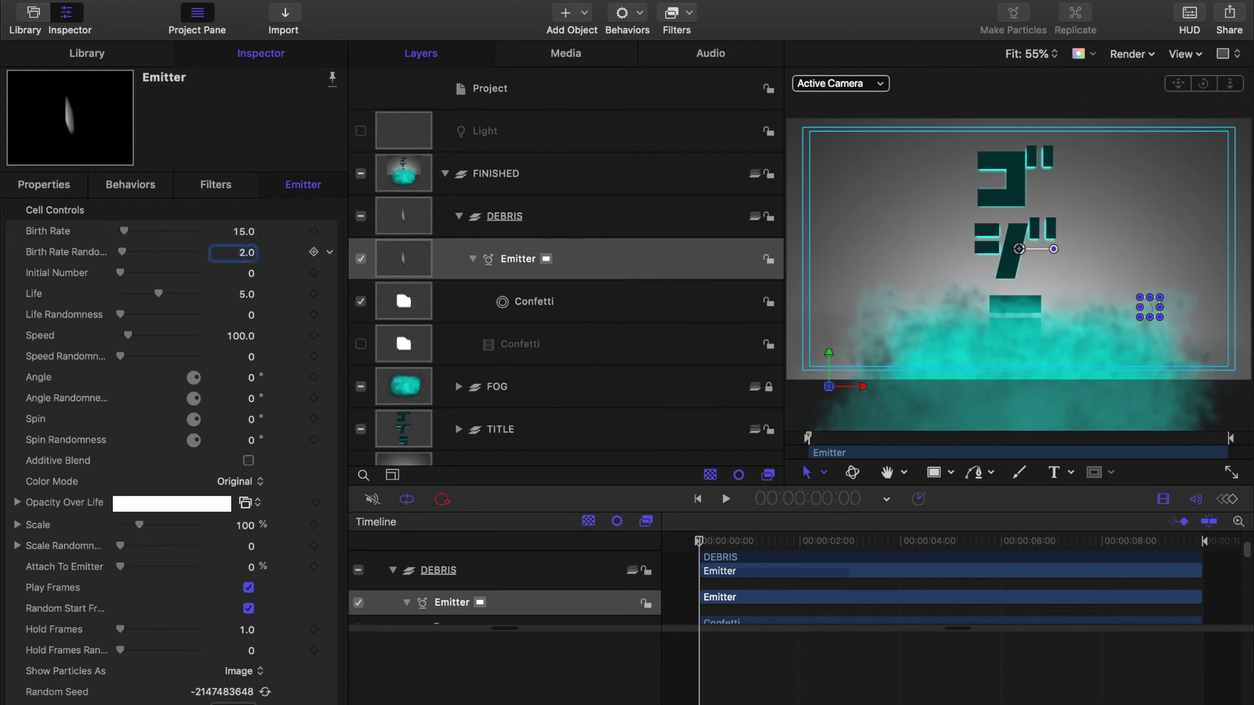
{"action": "left_click", "coordinate": [252, 274]}
{"action": "type", "text": "5"}
{"action": "key", "text": "Return"}
Set the debris particles' life randomness to 10 and speed randomness to 20
{"action": "left_click", "coordinate": [253, 318]}
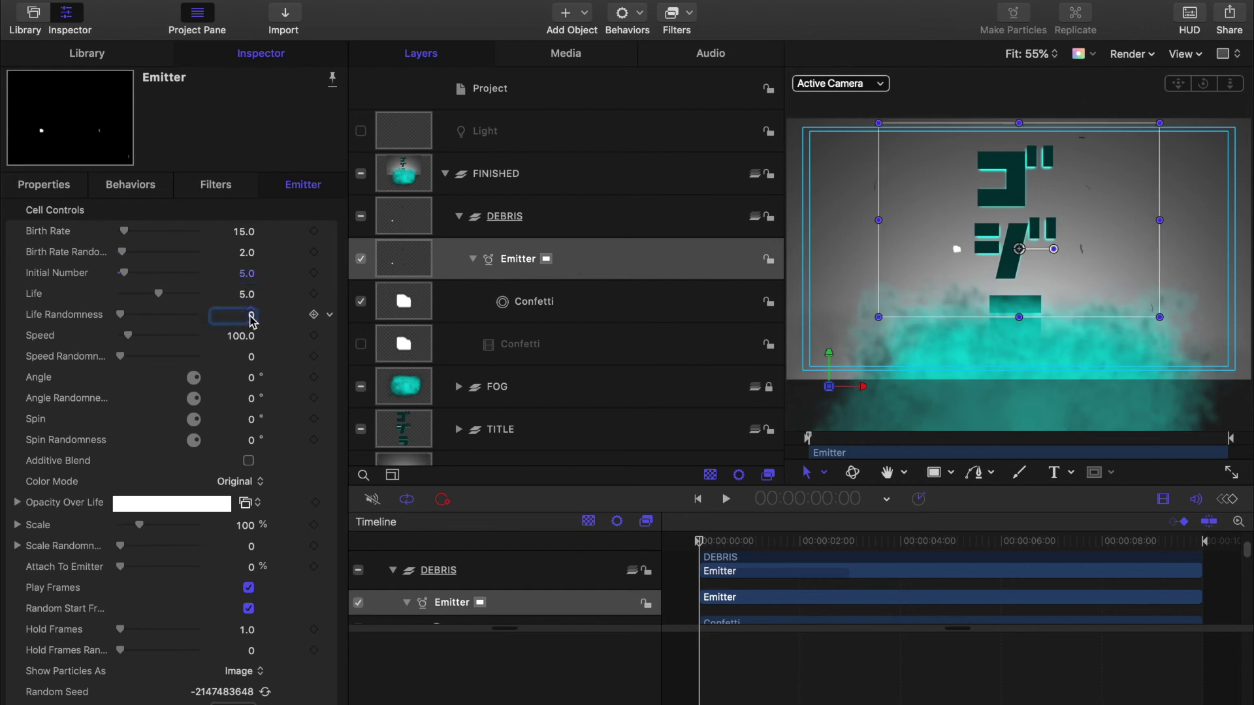
{"action": "type", "text": "10"}
{"action": "key", "text": "Return"}
{"action": "left_click", "coordinate": [253, 358]}
{"action": "type", "text": "20"}
{"action": "key", "text": "Return"}
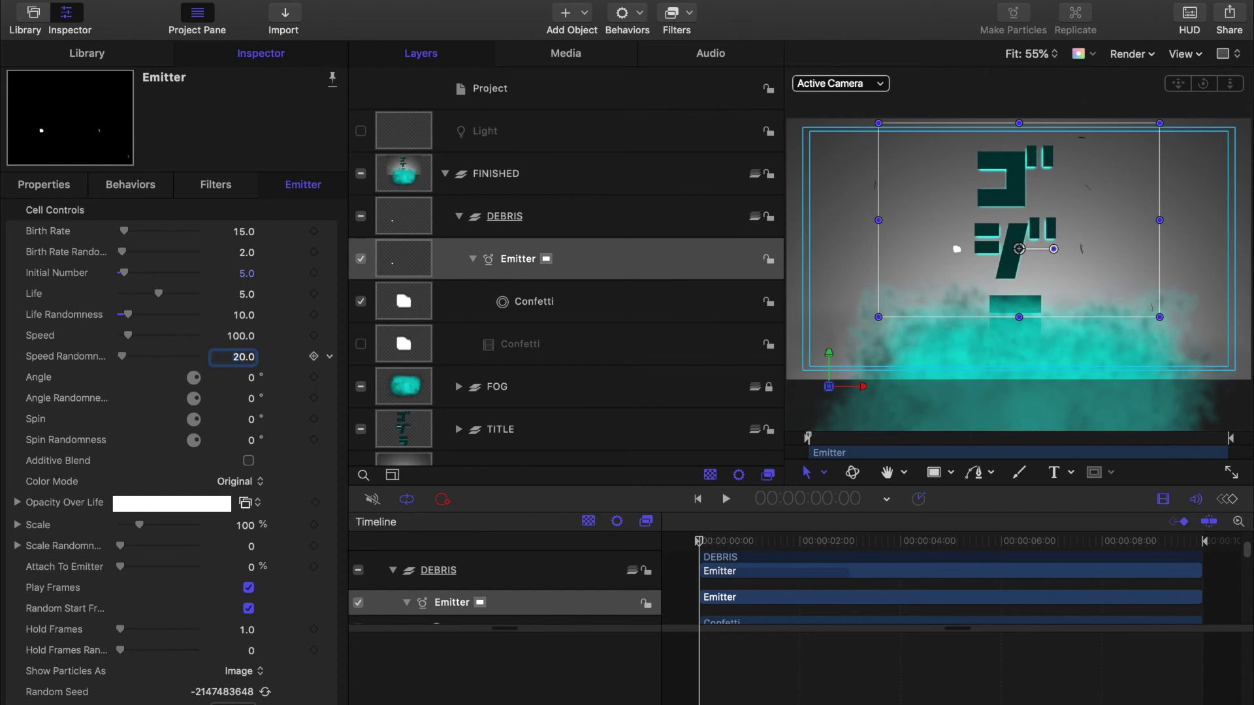
Set the debris particles' angle to 30°, angle randomness to 180°, spin to 5° and spin randomness to 15°
{"action": "left_click", "coordinate": [252, 379]}
{"action": "type", "text": "30"}
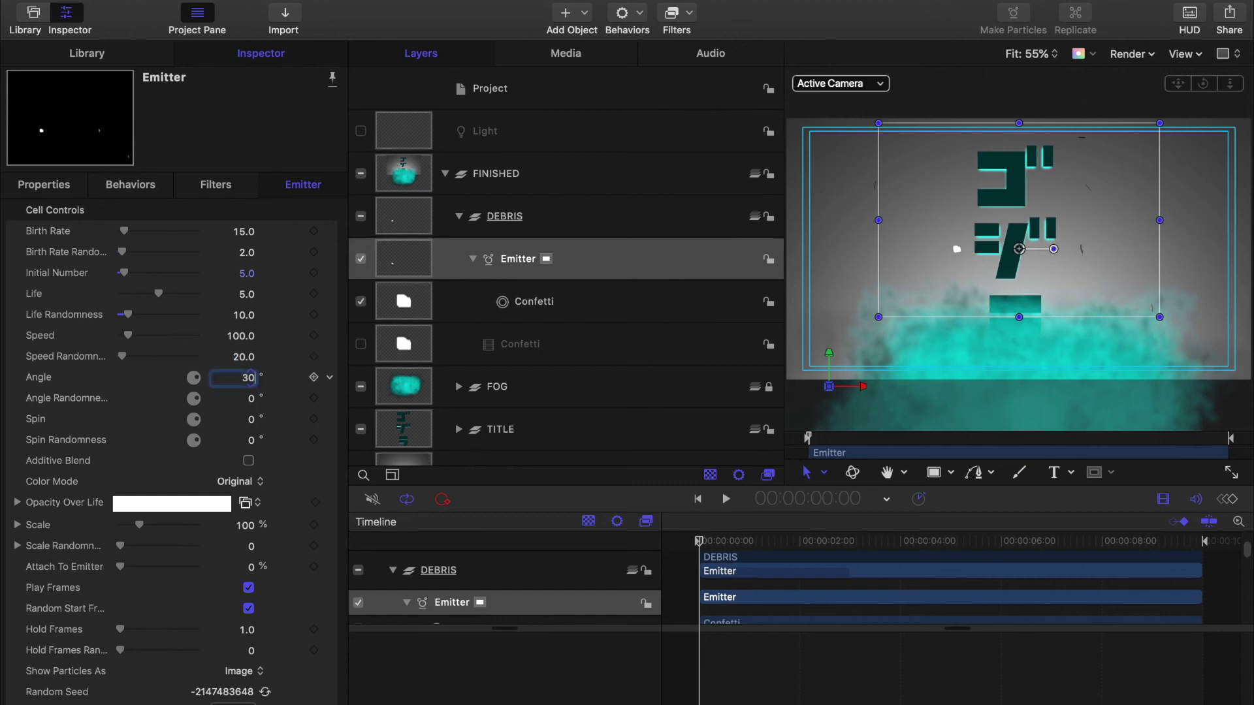
{"action": "key", "text": "Tab"}
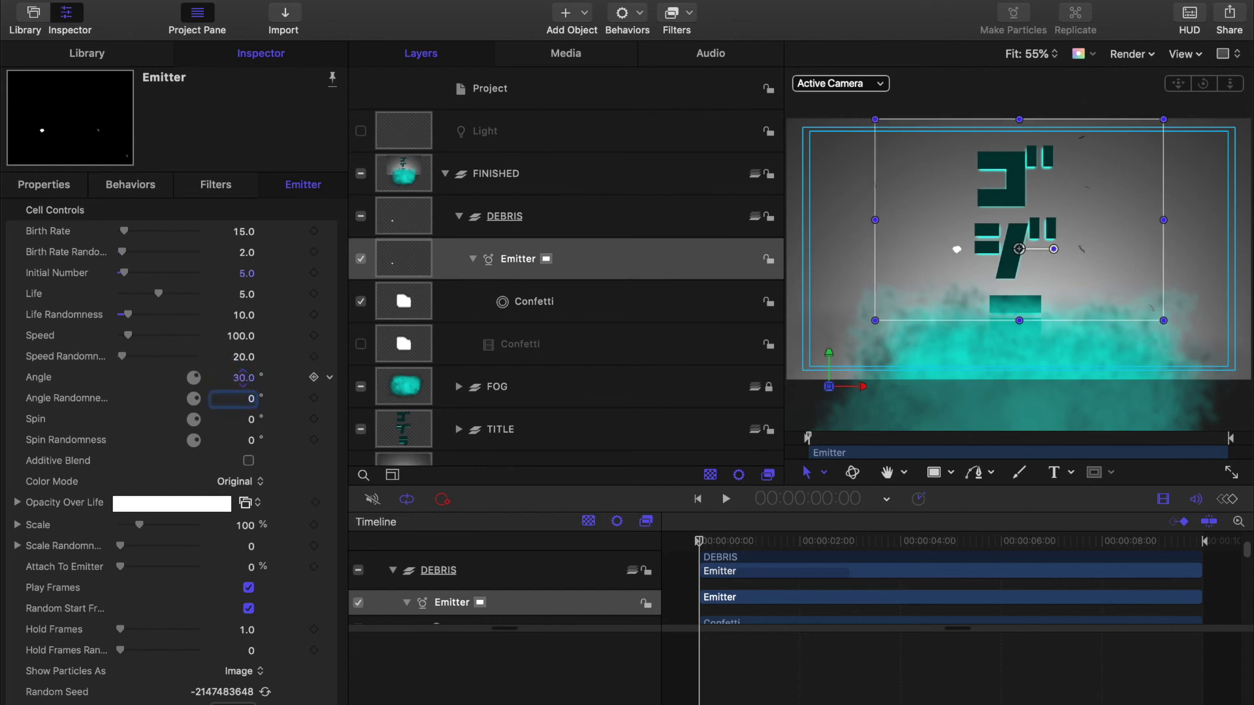
{"action": "key", "text": "Tab"}
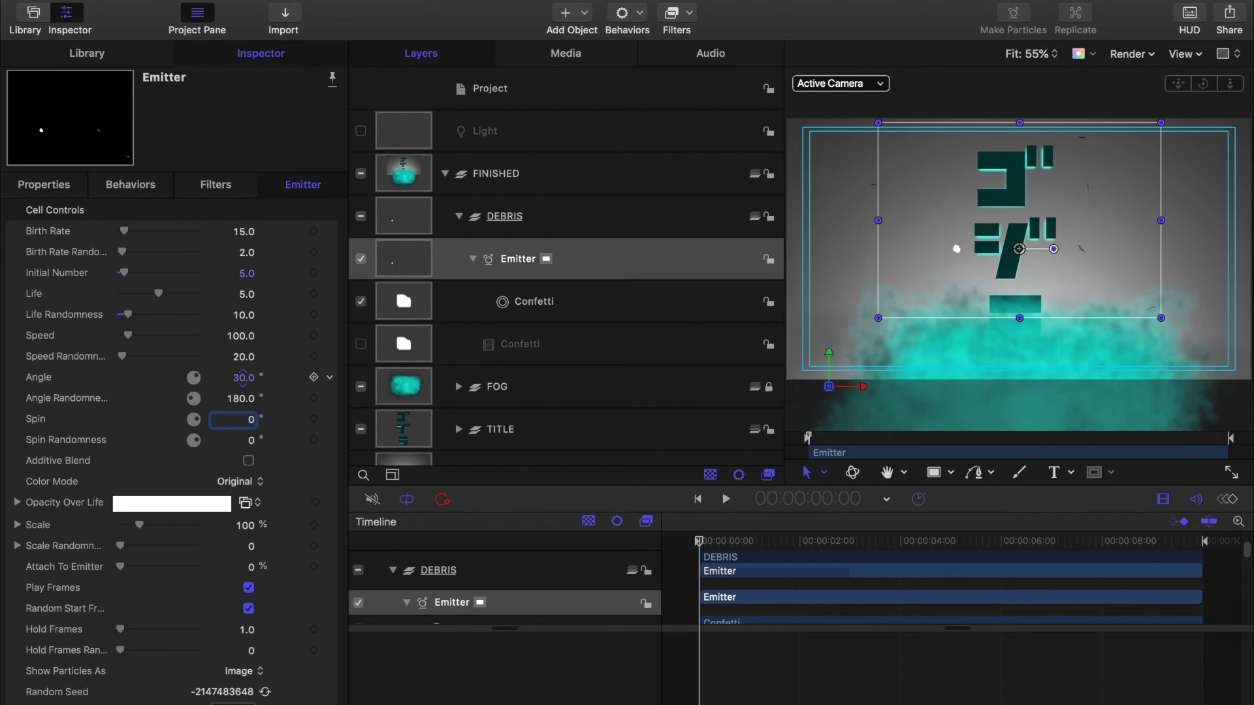
{"action": "key", "text": "Tab"}
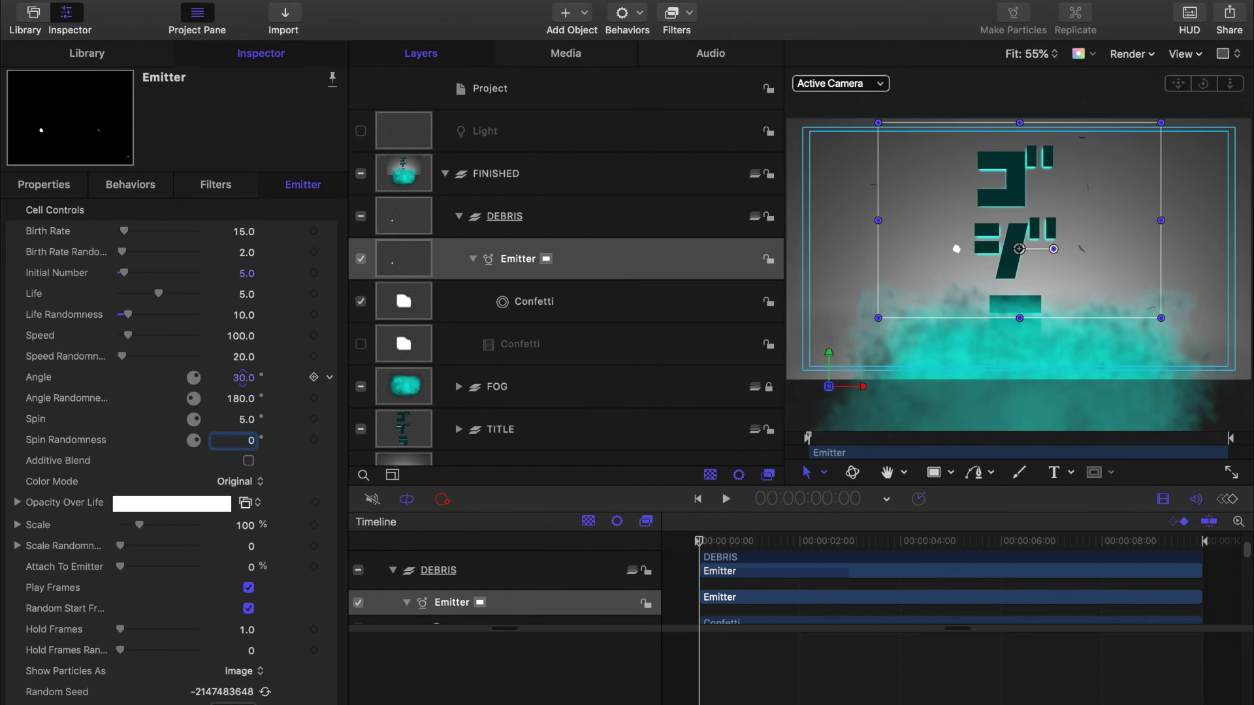
{"action": "type", "text": "15.0"}
{"action": "key", "text": "Tab"}
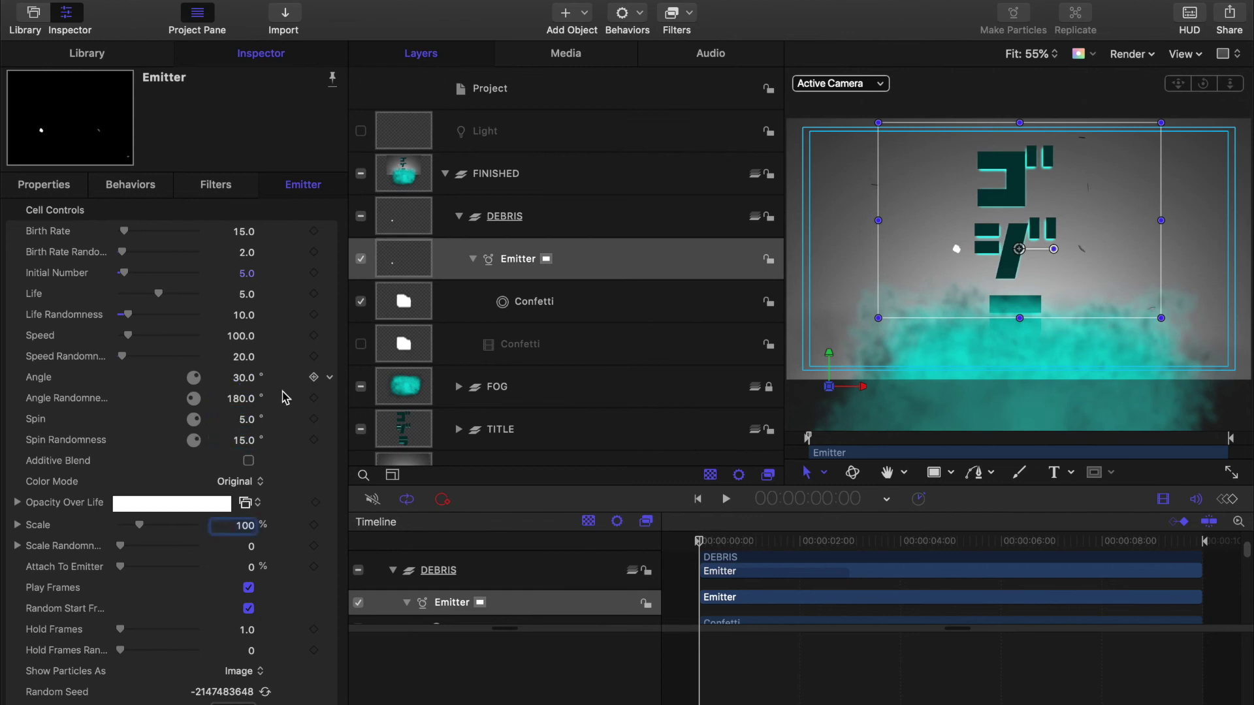
Enable additive blend and color the debris particles over life with the Burnt Ember gradient
{"action": "left_click", "coordinate": [248, 461]}
{"action": "left_click", "coordinate": [260, 487]}
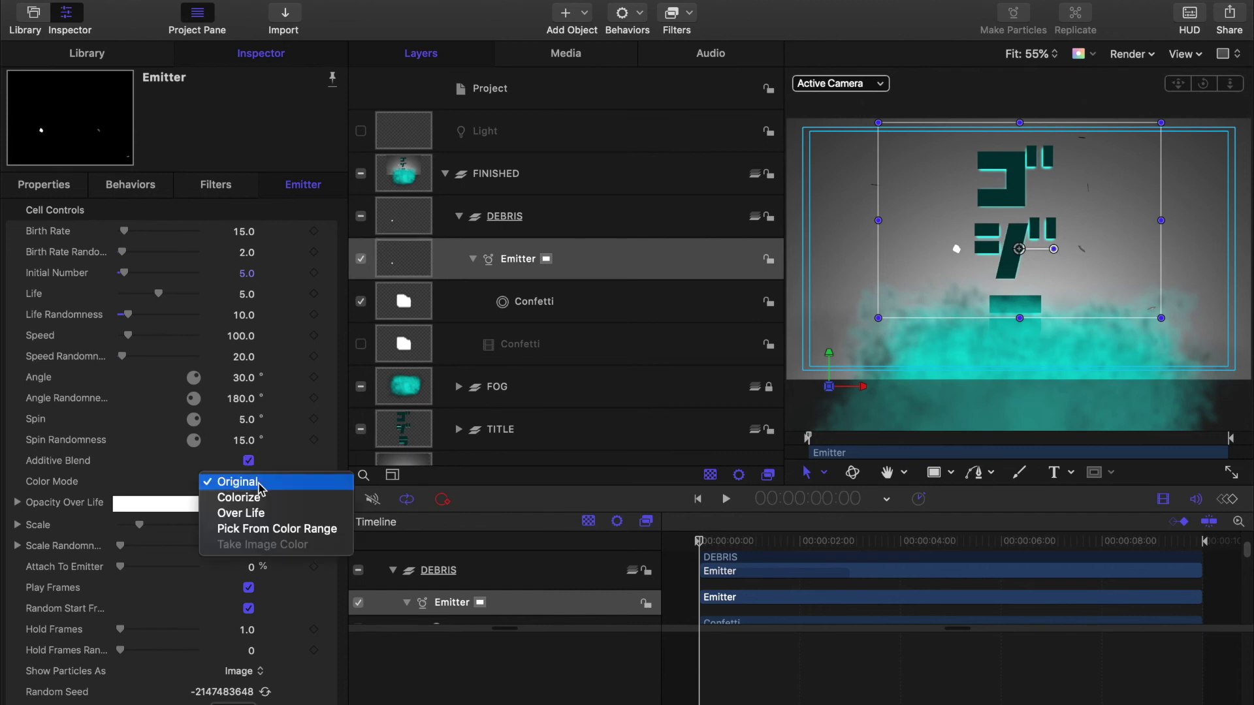
{"action": "left_click", "coordinate": [261, 523]}
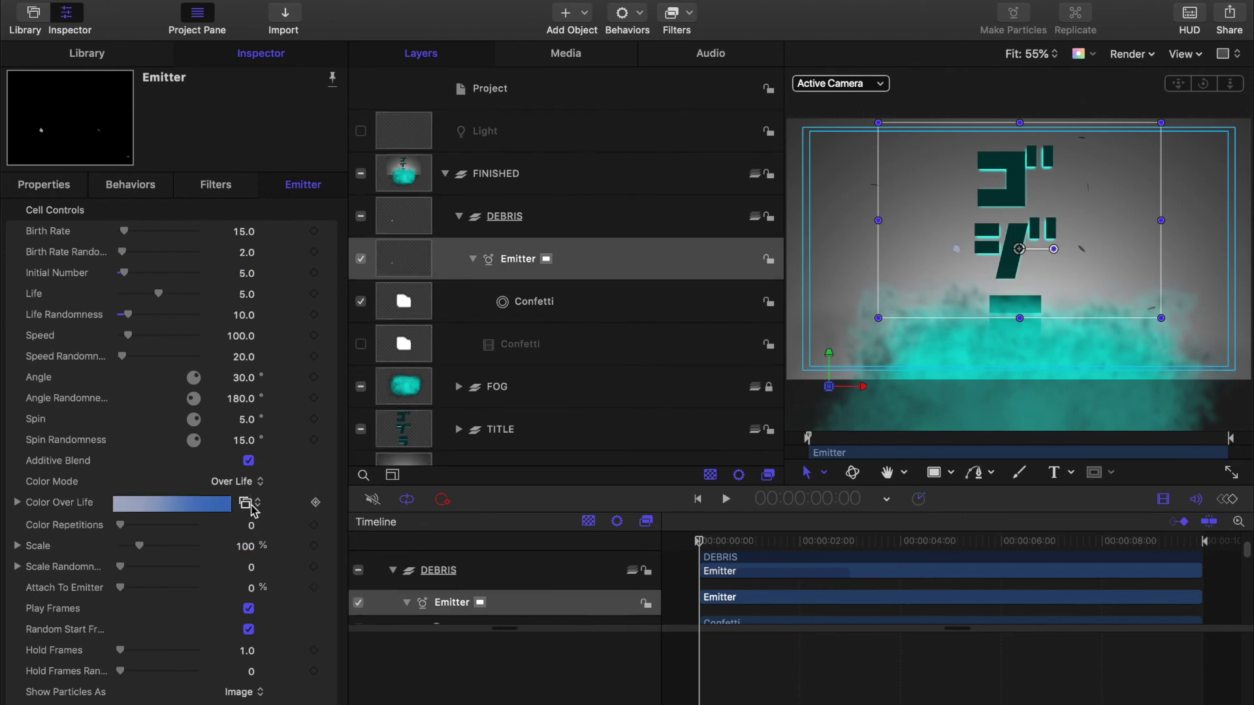
{"action": "left_click", "coordinate": [249, 504]}
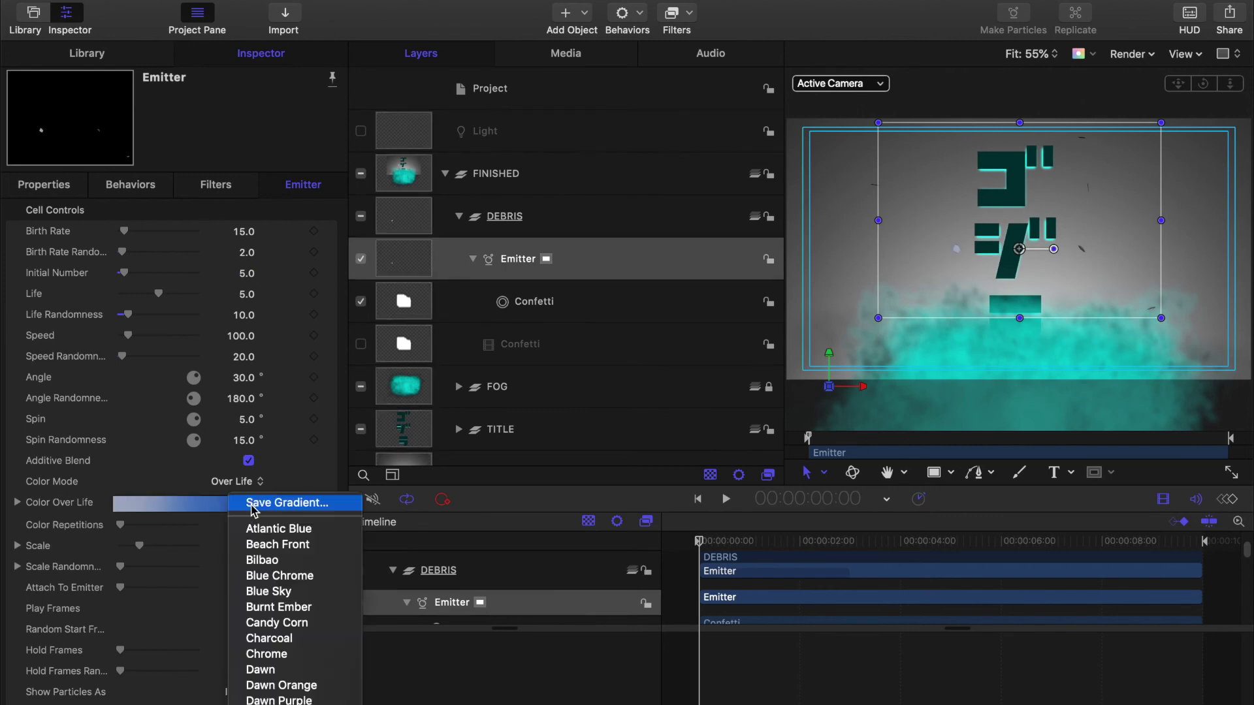
{"action": "left_click", "coordinate": [283, 611]}
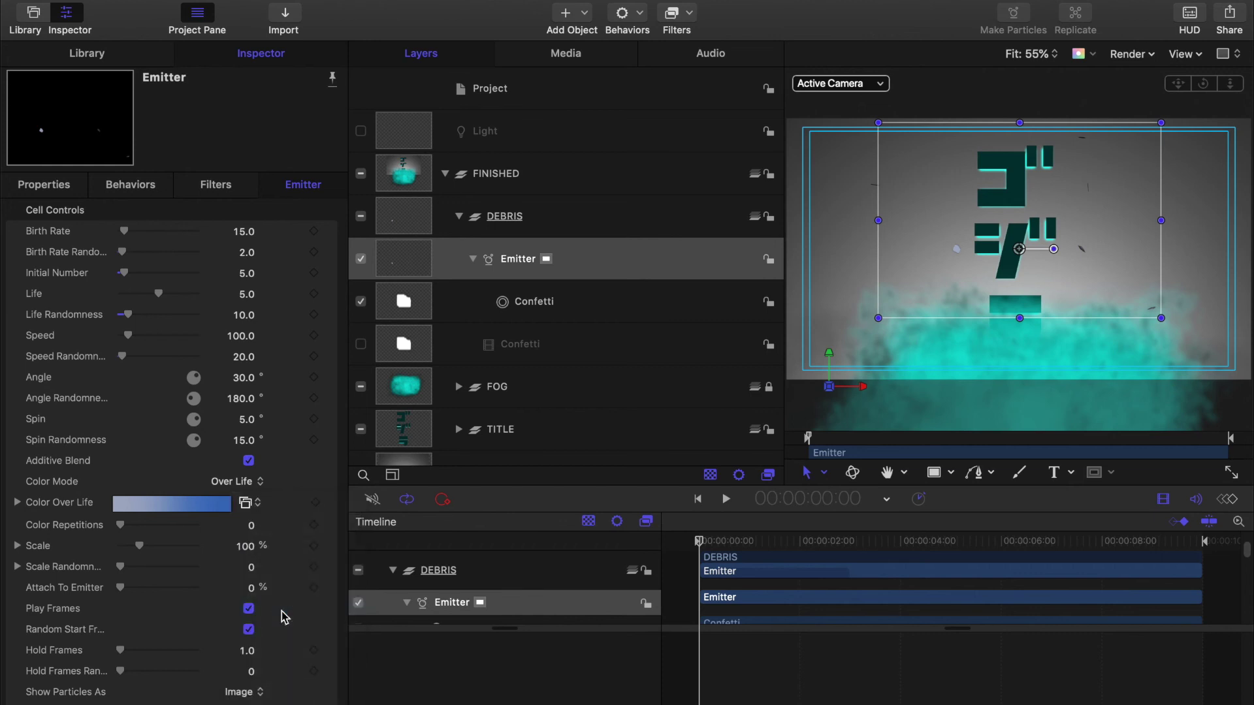
Recolor the second of the two adjacent red tags in the Color Over Life gradient to Turquoise
{"action": "left_click", "coordinate": [18, 503]}
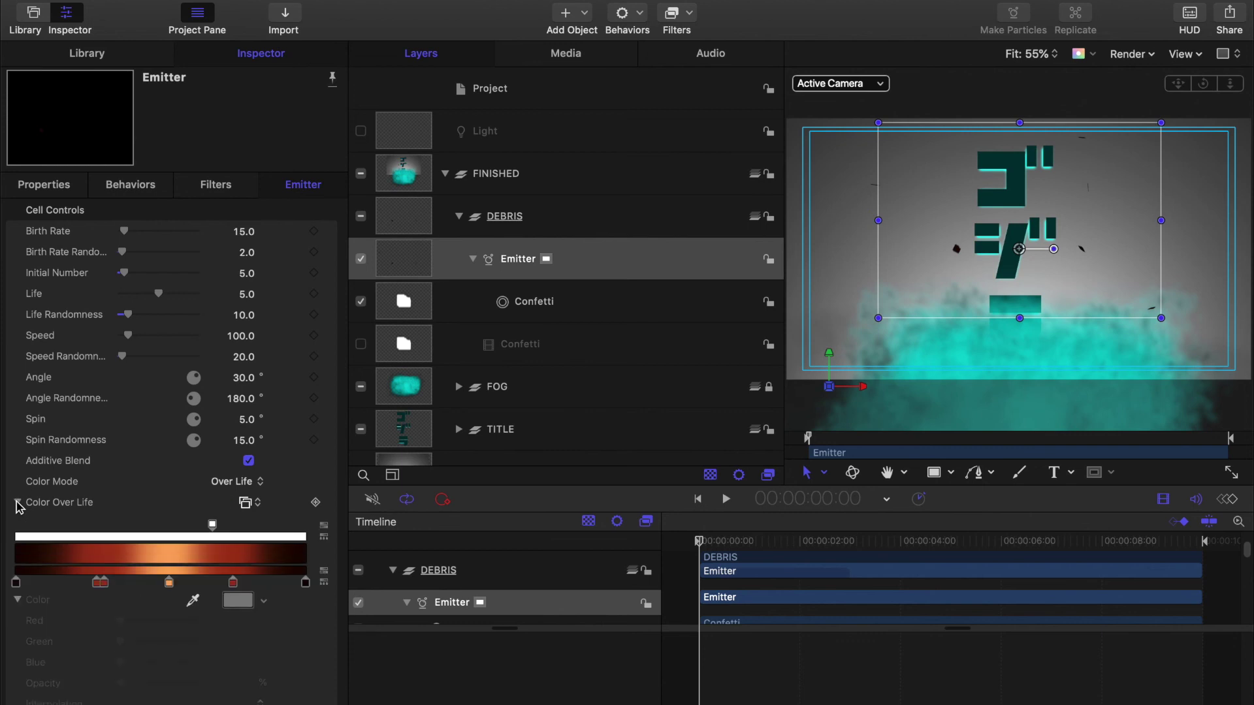
{"action": "left_click", "coordinate": [101, 584]}
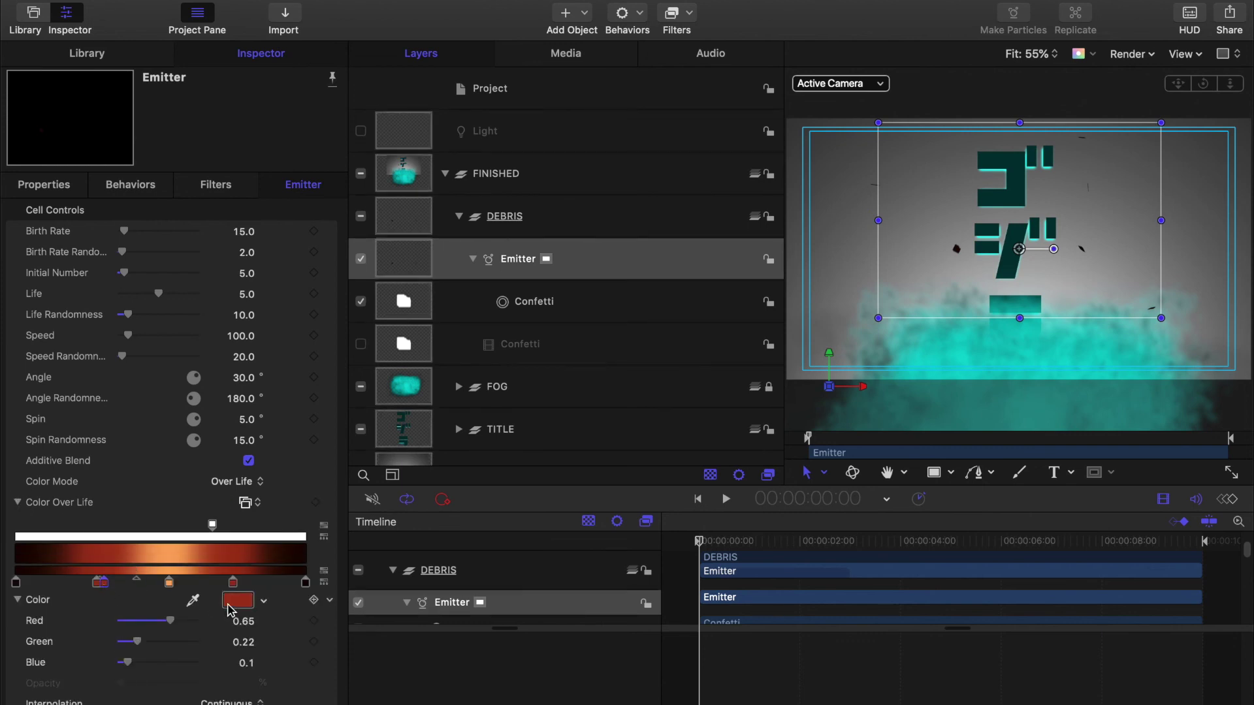
{"action": "left_click", "coordinate": [245, 607]}
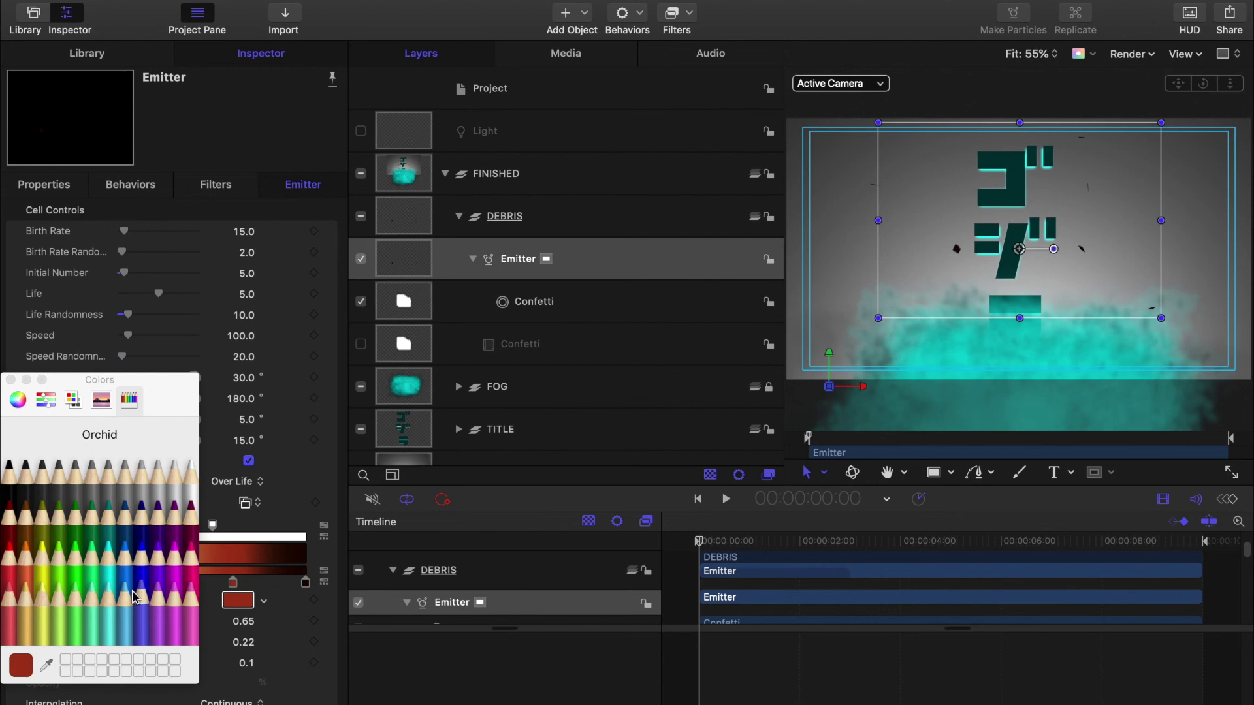
{"action": "left_click", "coordinate": [109, 557]}
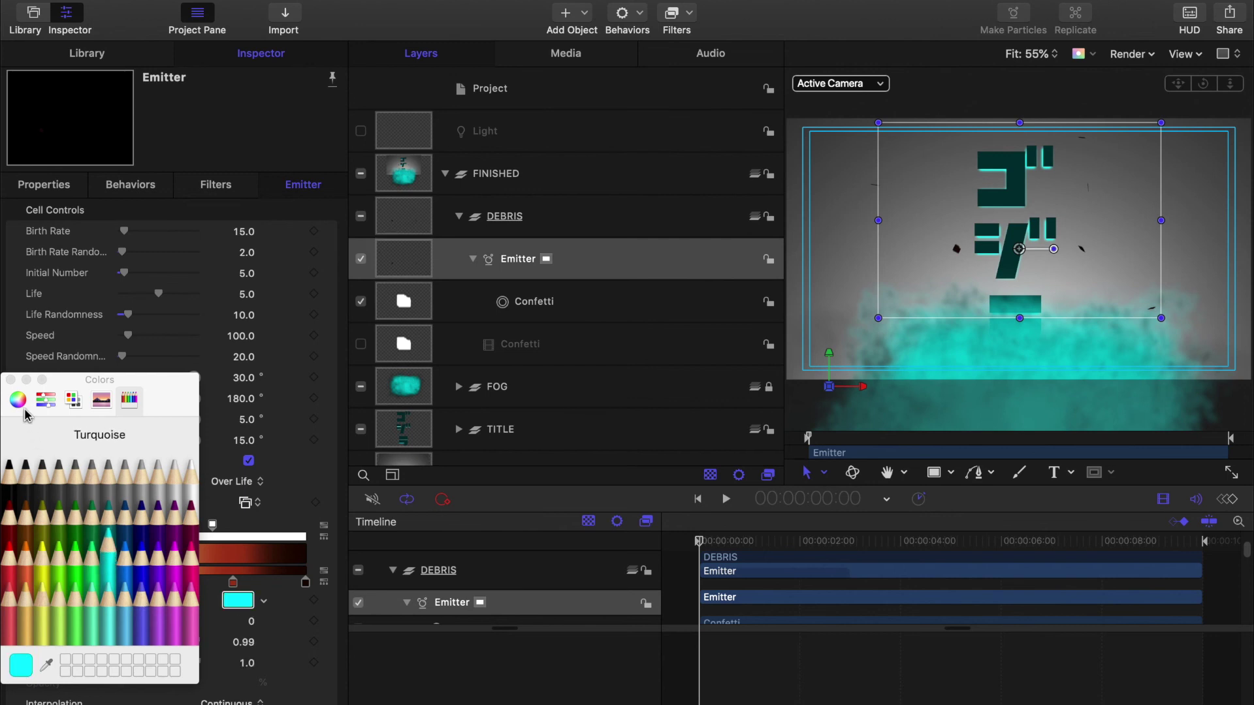
{"action": "left_click", "coordinate": [11, 381]}
At time 3:05, set the debris particles' scale to 25% and scale randomness to 75
{"action": "scroll", "coordinate": [251, 523], "scroll_direction": "down", "scroll_amount": 5}
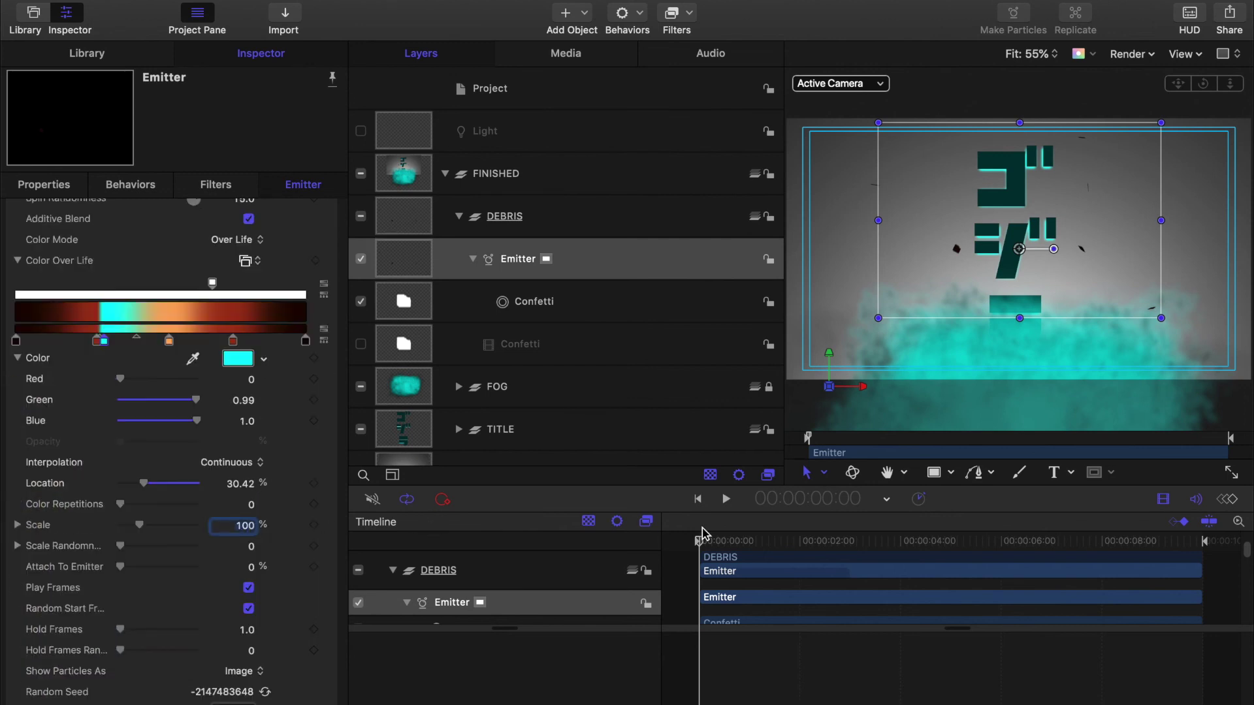
{"action": "left_click_drag", "start_coordinate": [699, 540], "coordinate": [840, 541]}
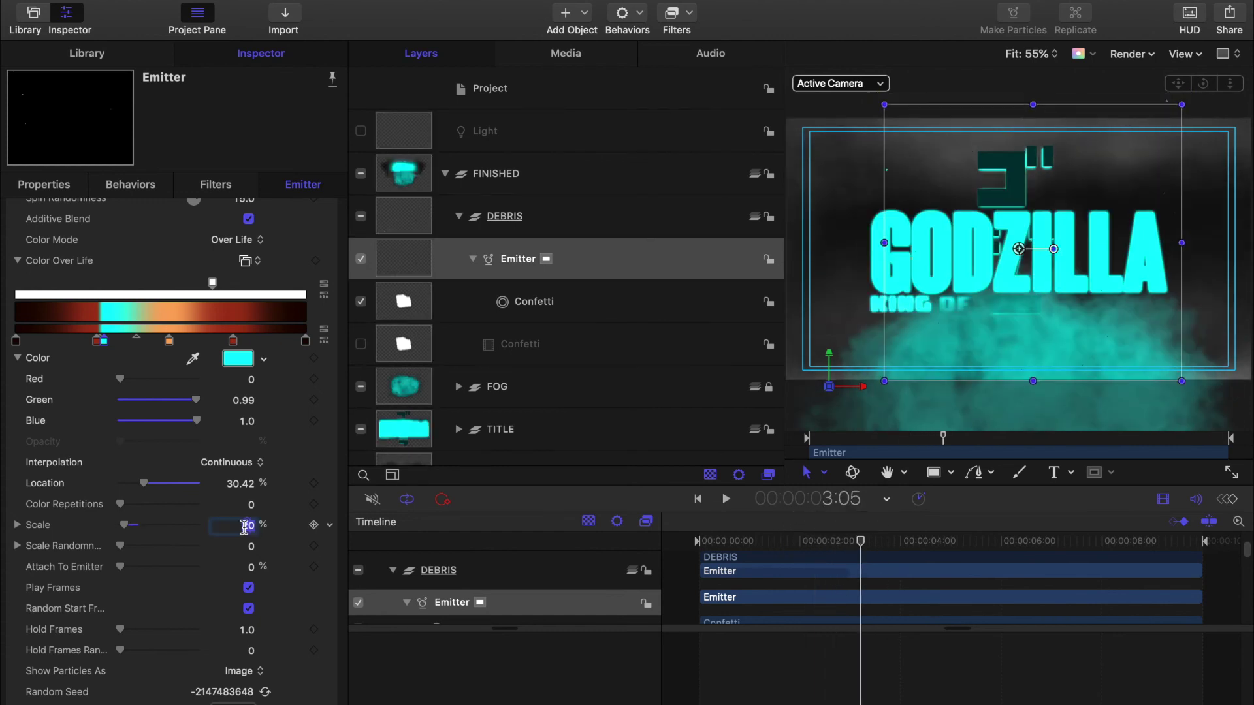
{"action": "type", "text": "25"}
{"action": "key", "text": "Return"}
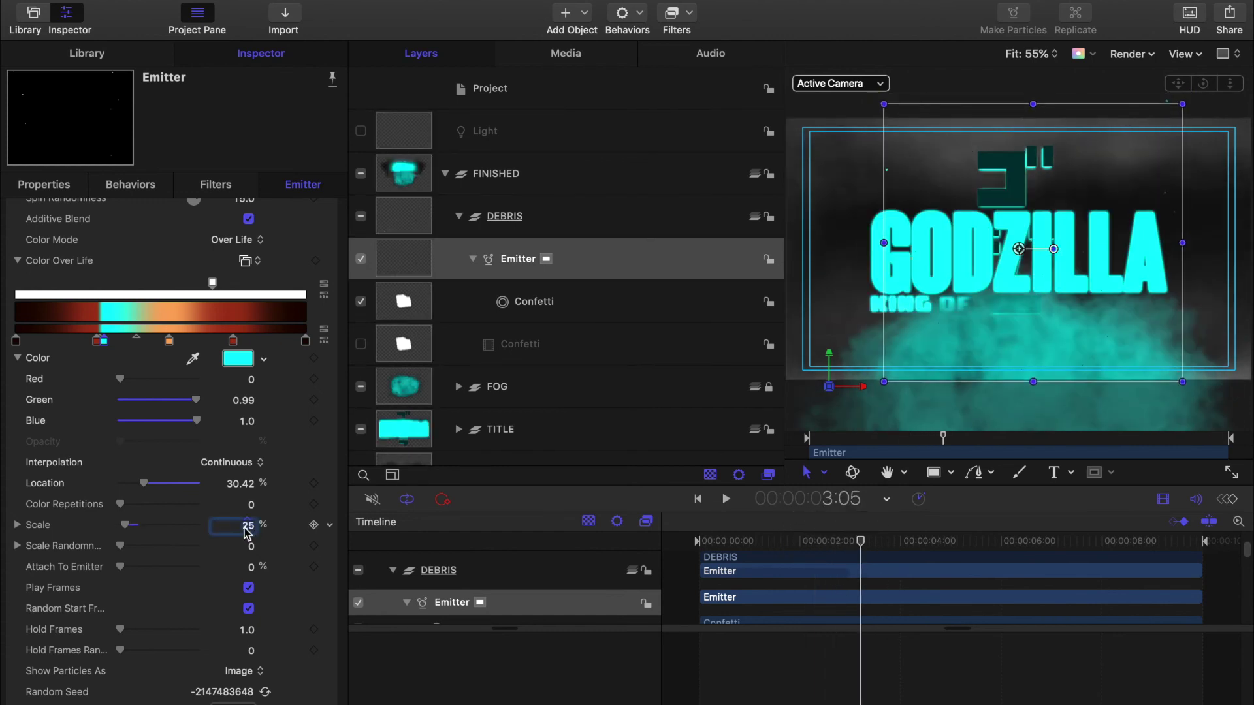
{"action": "left_click", "coordinate": [252, 548]}
{"action": "type", "text": "75"}
{"action": "key", "text": "Return"}
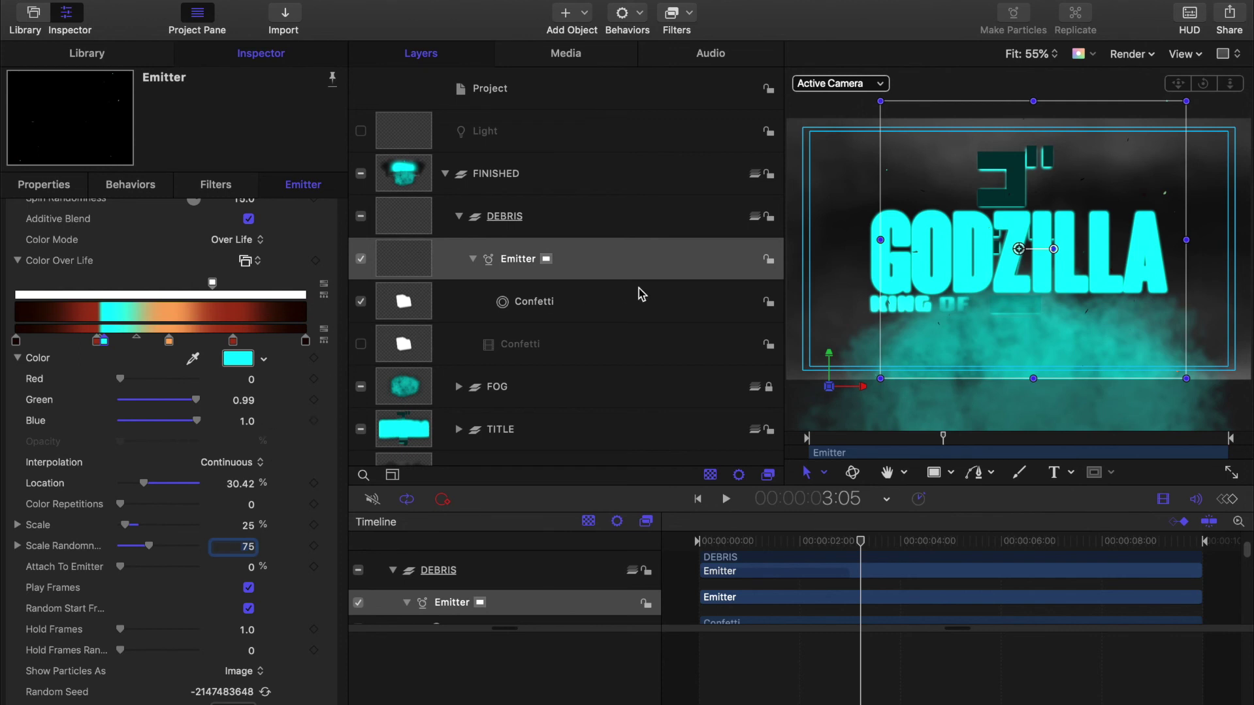
Lock the DEBRIS group and collapse its contents
{"action": "left_click", "coordinate": [770, 218]}
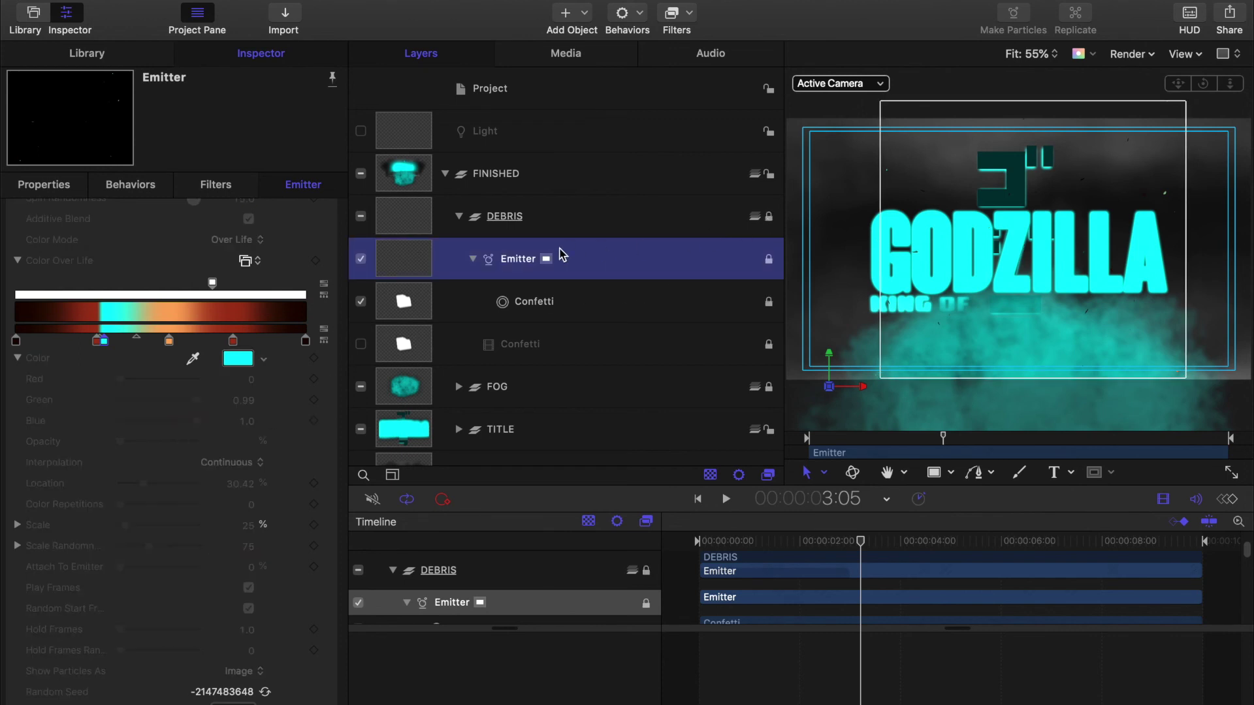
{"action": "left_click", "coordinate": [459, 218]}
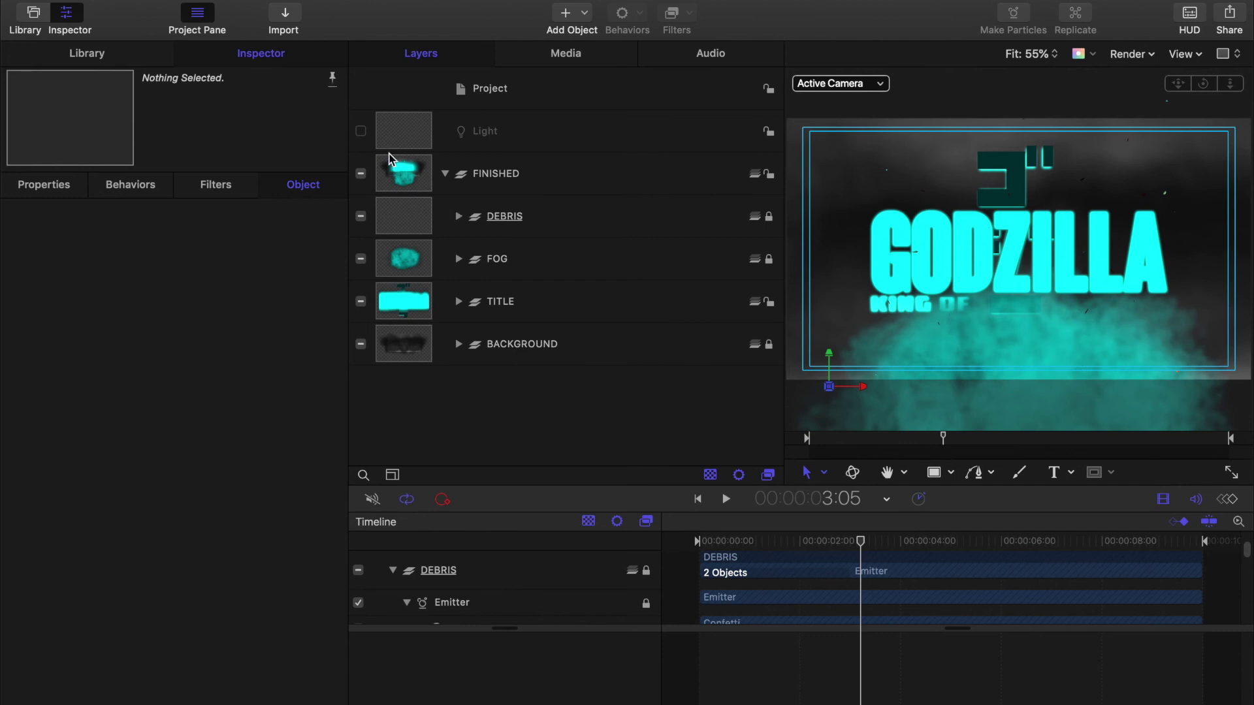
Find the Widescreen filter in the library and apply it to the FINISHED group
{"action": "left_click", "coordinate": [616, 170]}
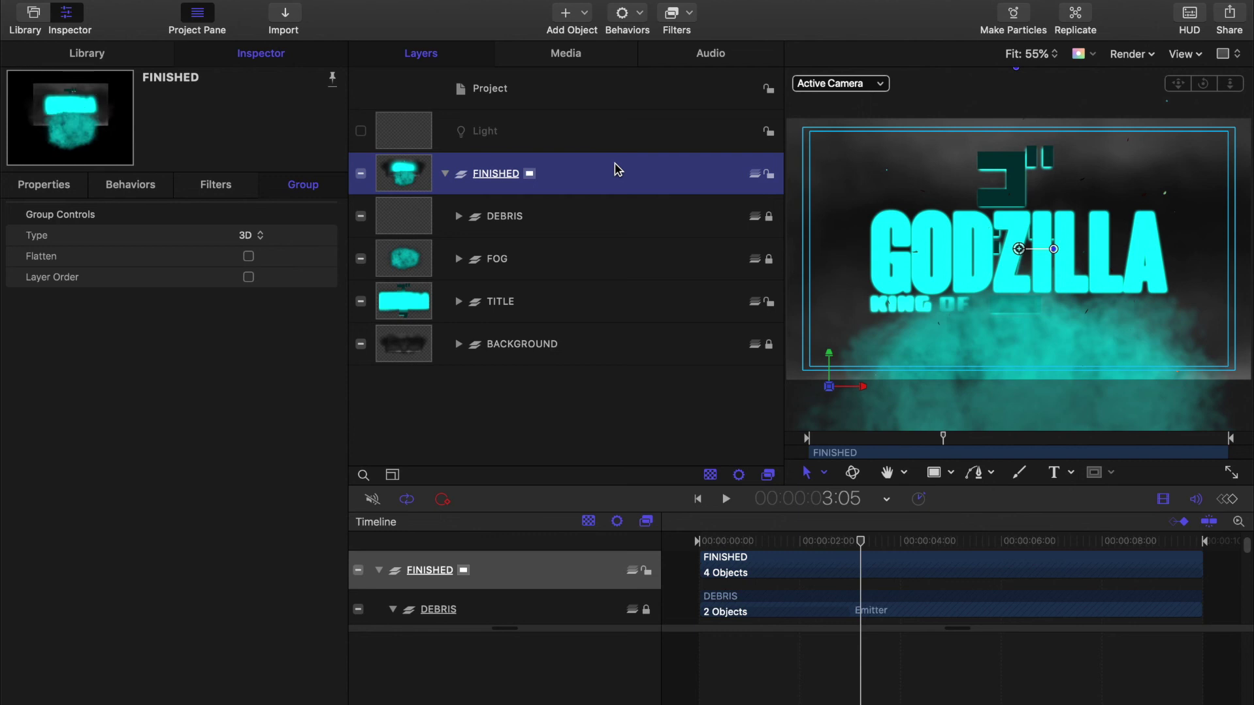
{"action": "left_click", "coordinate": [125, 53]}
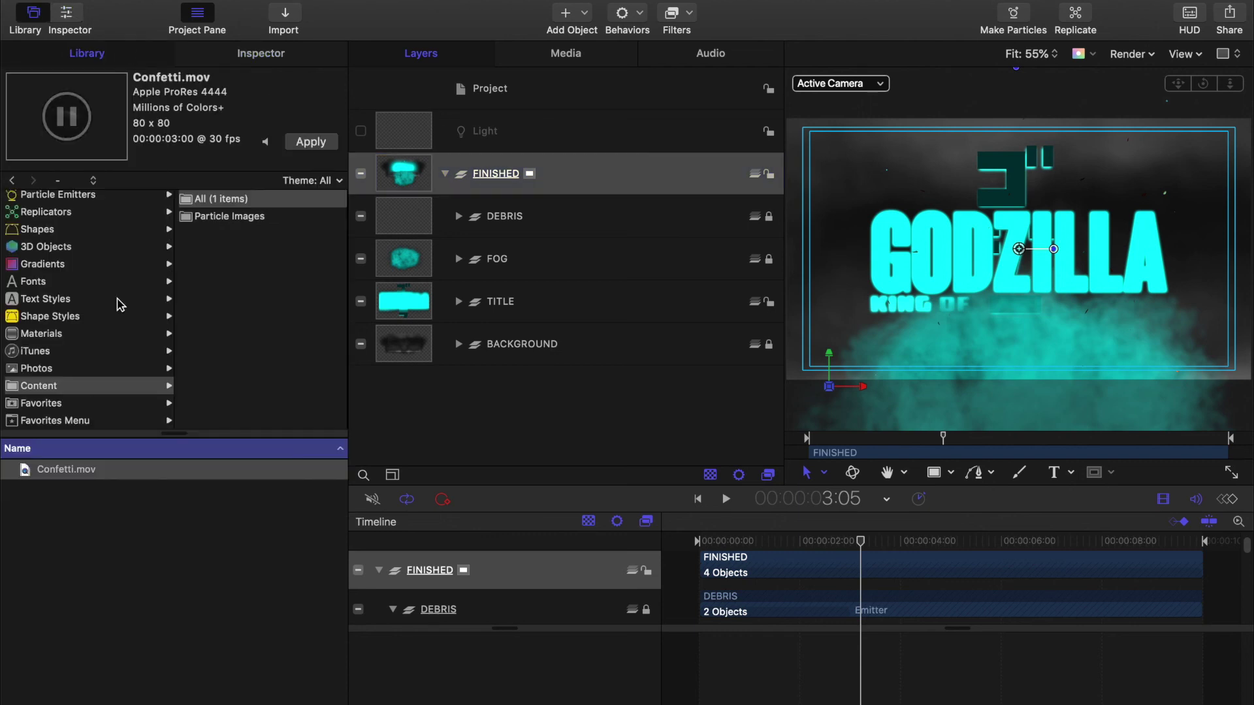
{"action": "scroll", "coordinate": [13, 335], "scroll_direction": "up", "scroll_amount": 3}
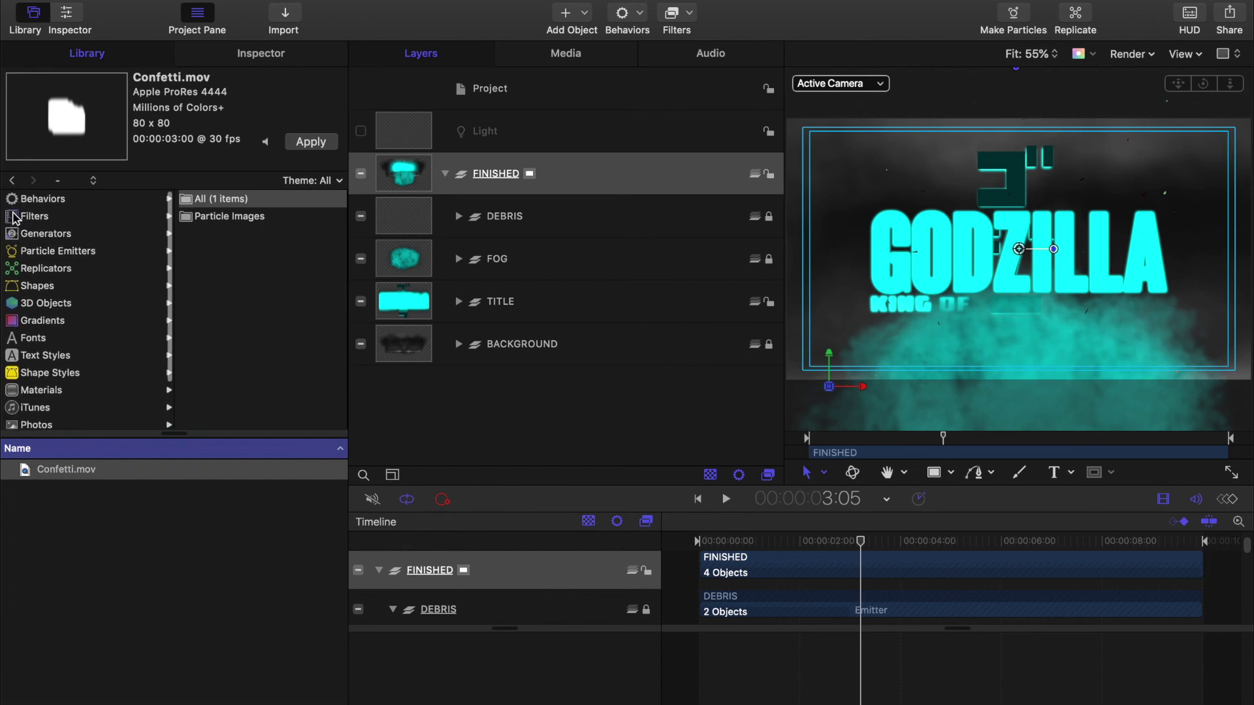
{"action": "left_click", "coordinate": [14, 218]}
{"action": "left_click", "coordinate": [330, 676]}
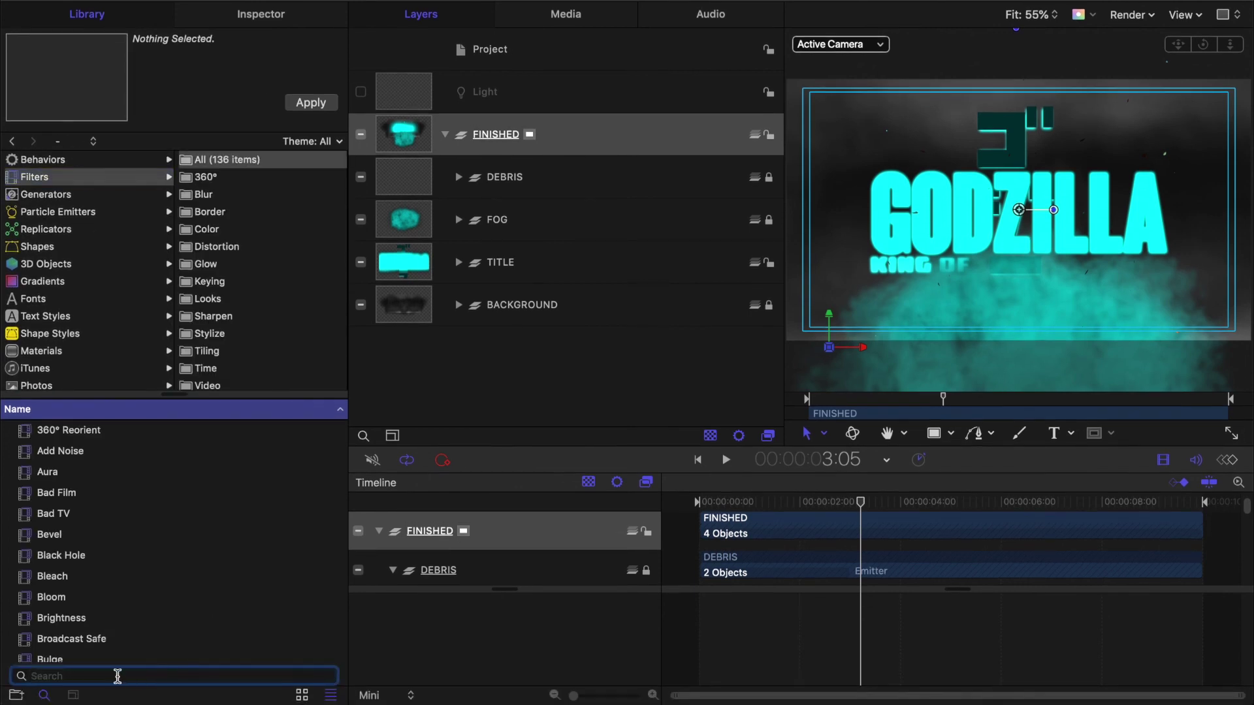
{"action": "type", "text": "WIDE"}
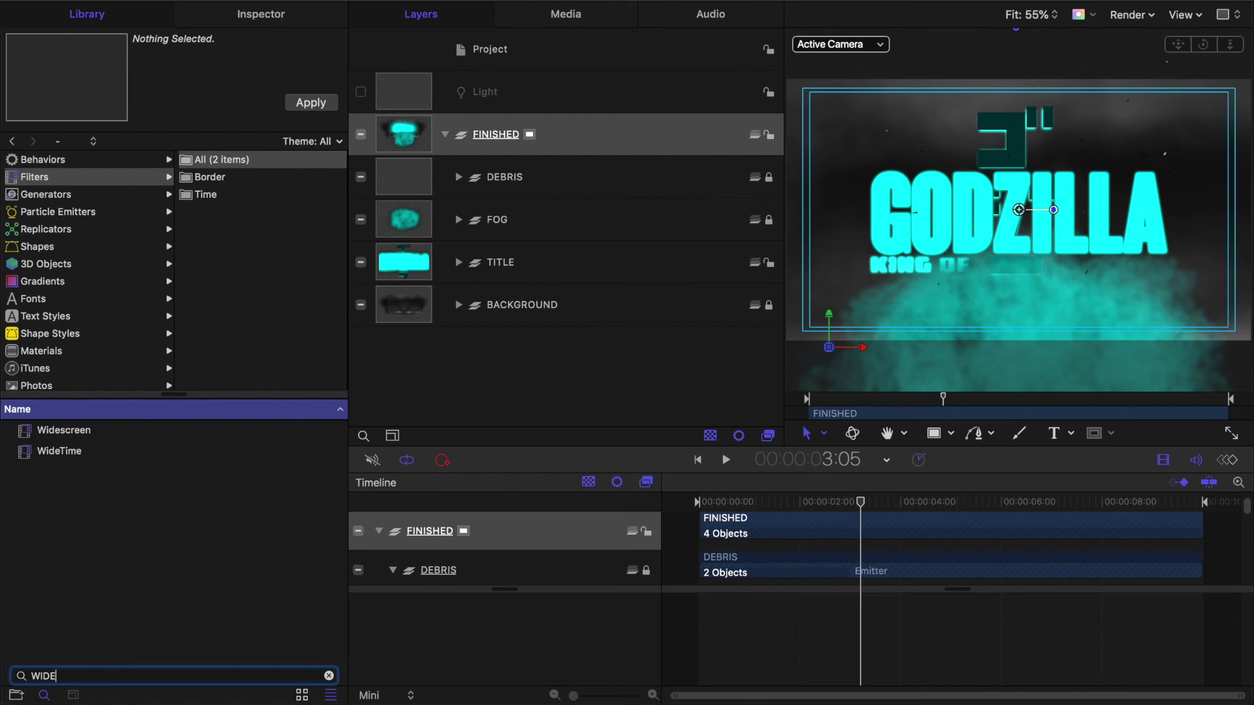
{"action": "left_click", "coordinate": [53, 432]}
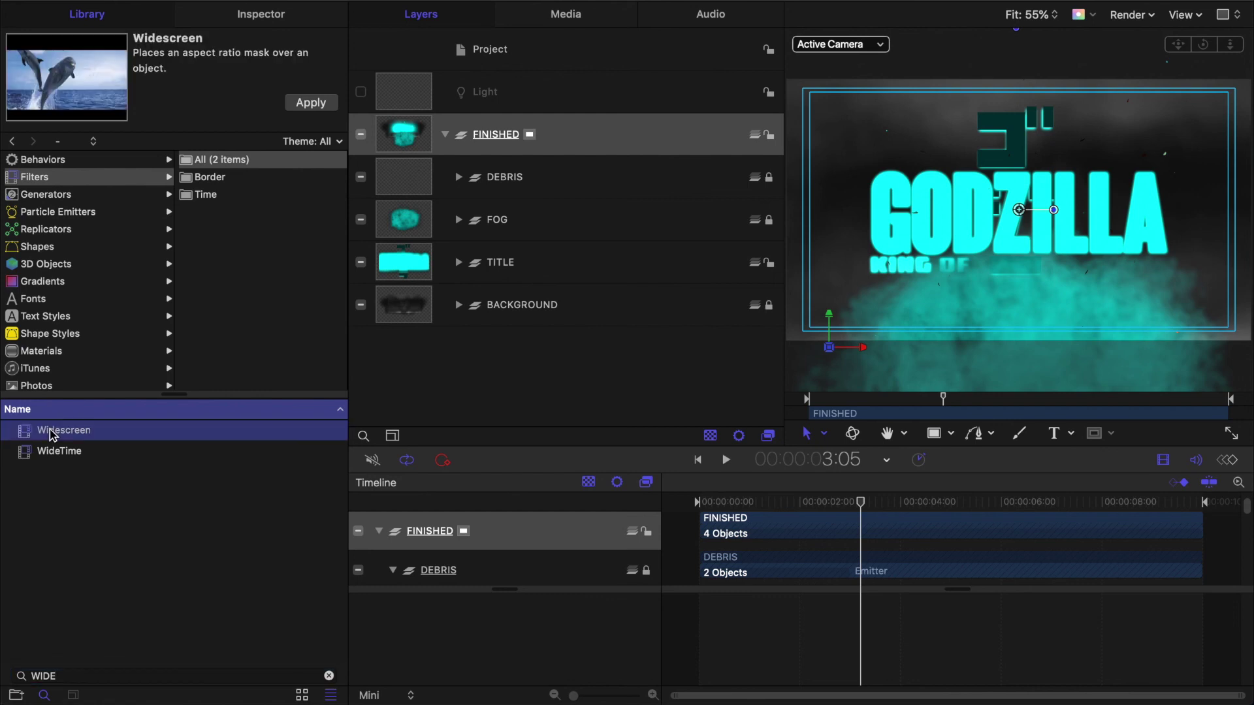
{"action": "left_click", "coordinate": [312, 105]}
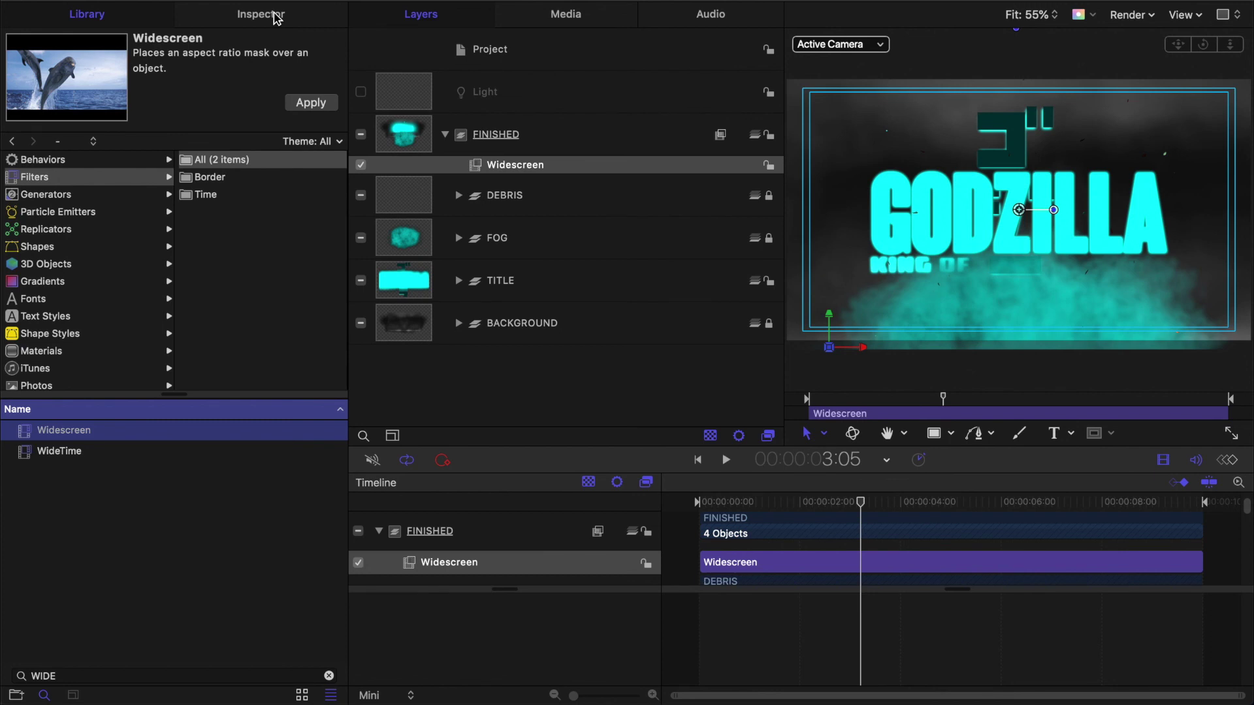
Set the Widescreen filter's border size to 10 and its aspect ratio to 1.78 : 1
{"action": "left_click", "coordinate": [276, 18]}
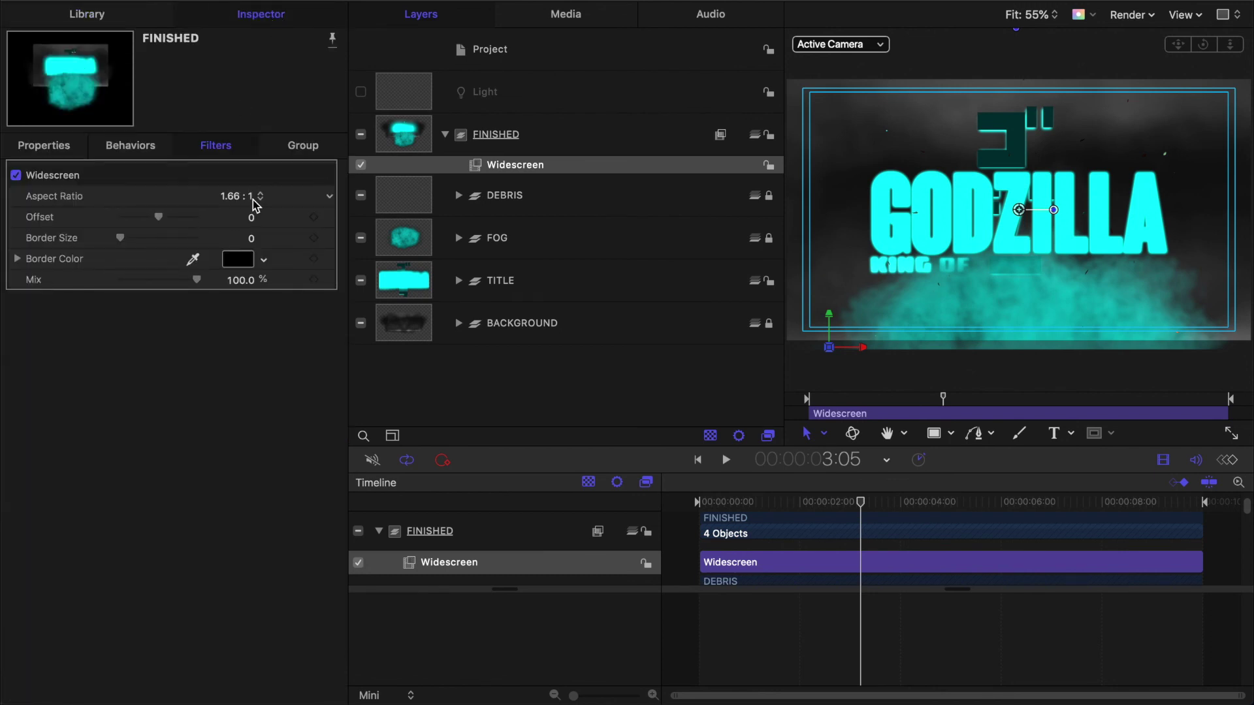
{"action": "left_click", "coordinate": [252, 239]}
{"action": "type", "text": "10"}
{"action": "key", "text": "Return"}
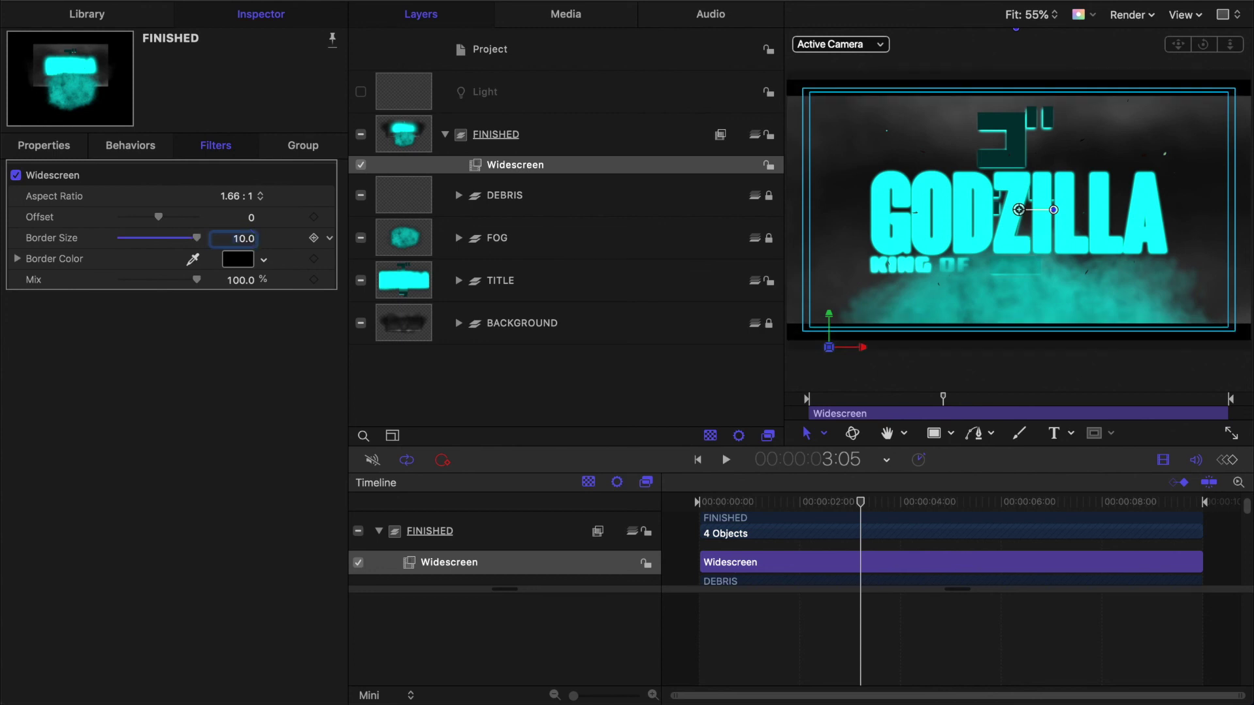
{"action": "left_click", "coordinate": [251, 197]}
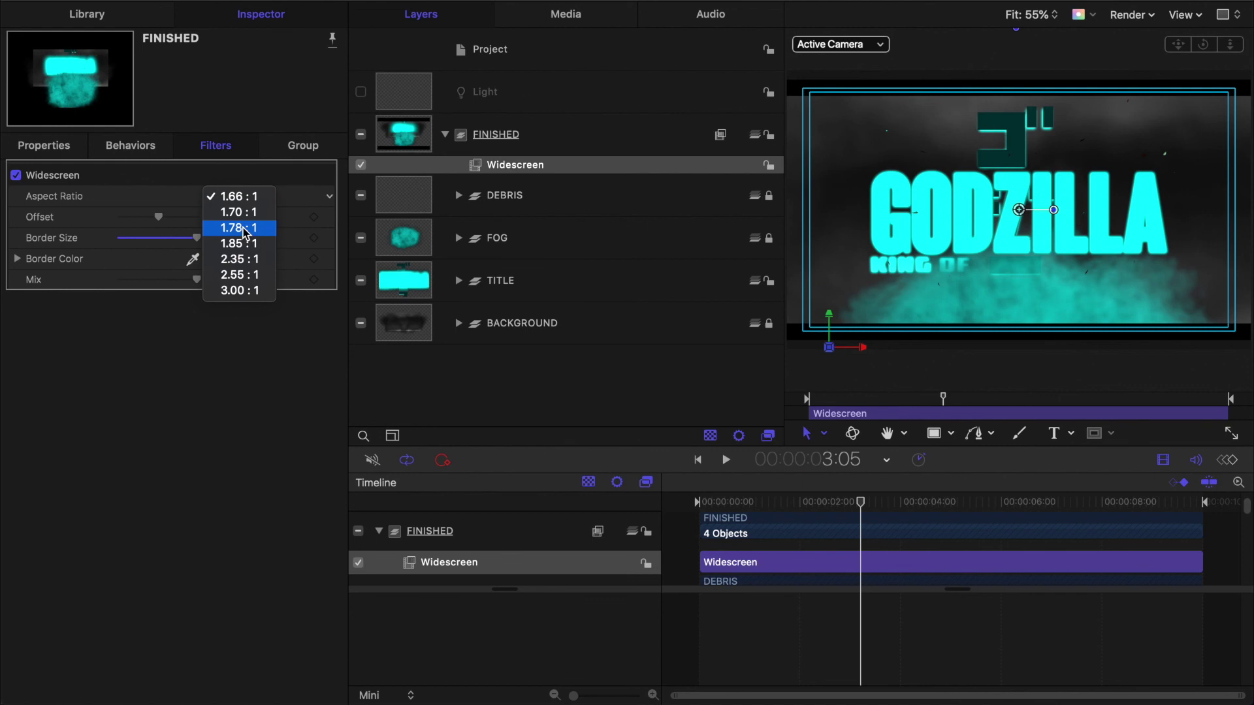
{"action": "left_click", "coordinate": [243, 230]}
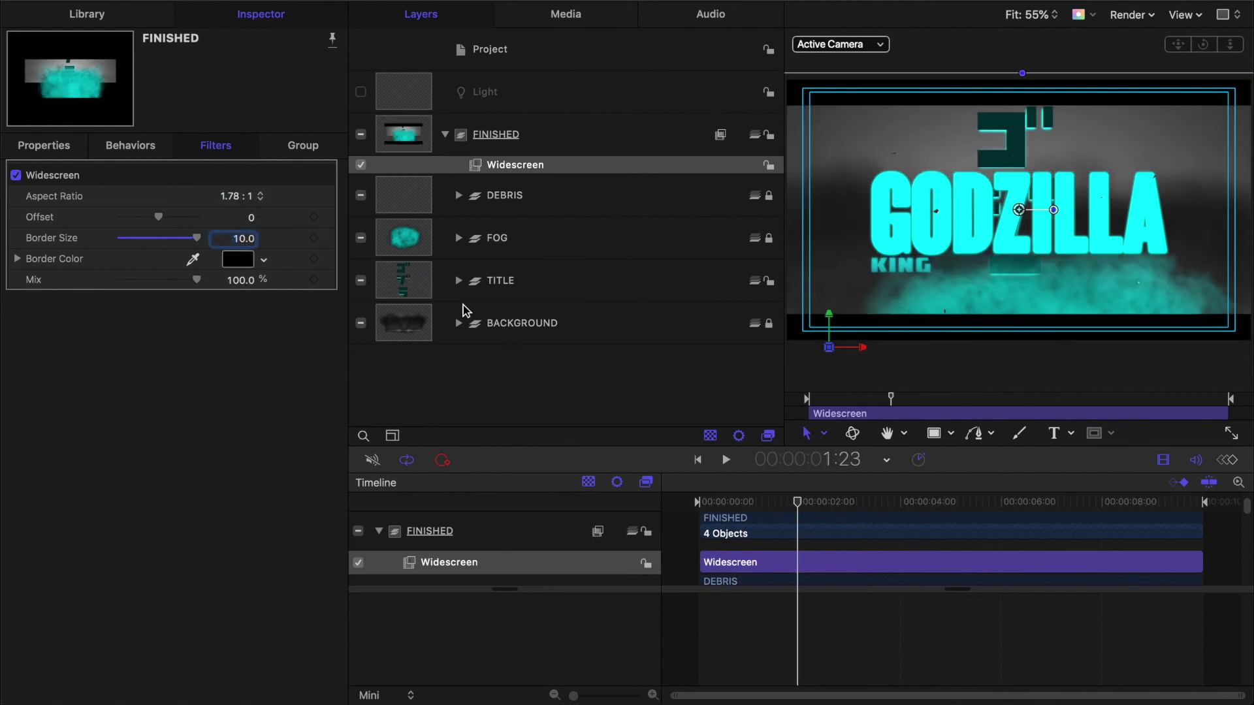
Unlock the BACKGROUND group, set the VAPOR emitter's blend mode to Difference, and preview it up to 1:12
{"action": "left_click", "coordinate": [769, 324]}
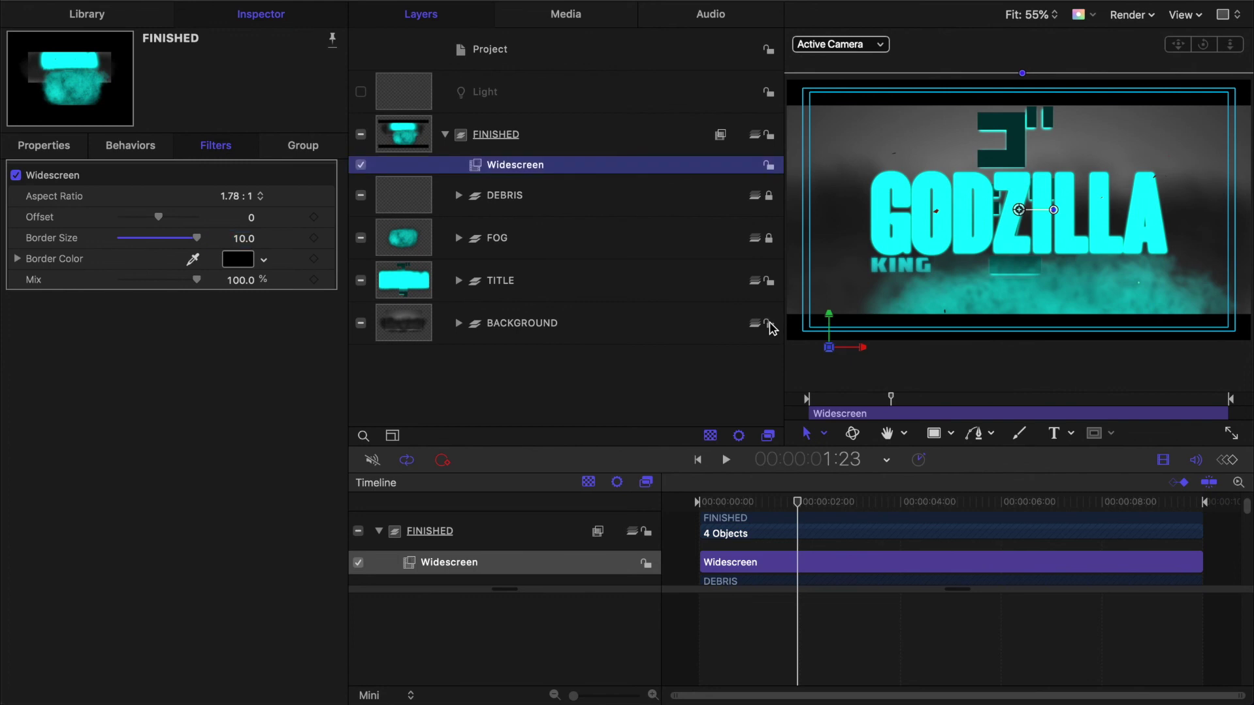
{"action": "left_click", "coordinate": [459, 324]}
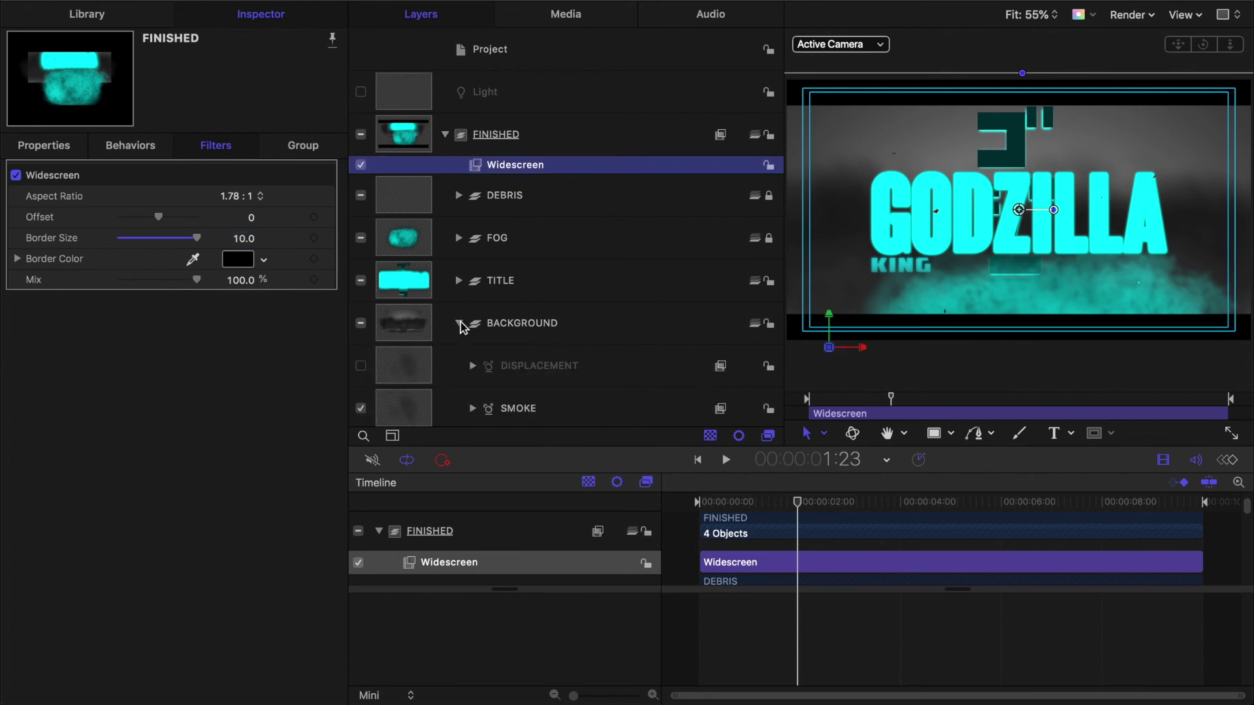
{"action": "scroll", "coordinate": [418, 321], "scroll_direction": "down", "scroll_amount": 4}
{"action": "left_click", "coordinate": [418, 320]}
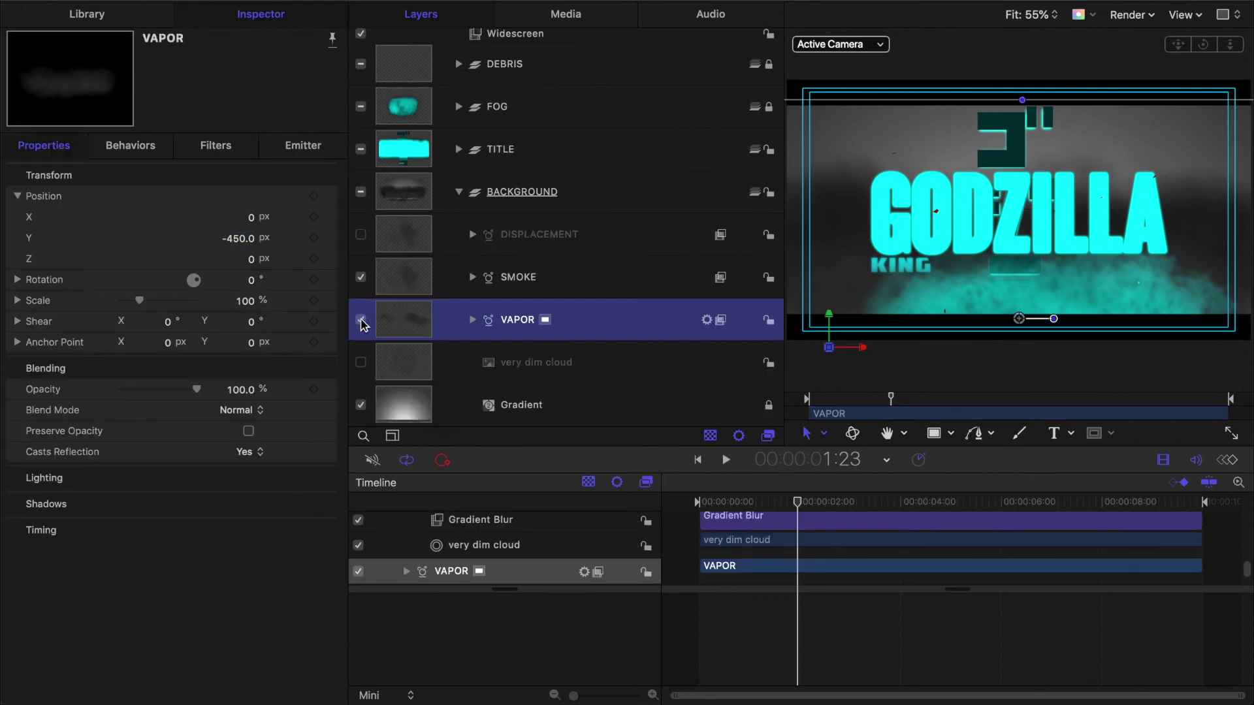
{"action": "left_click", "coordinate": [249, 413]}
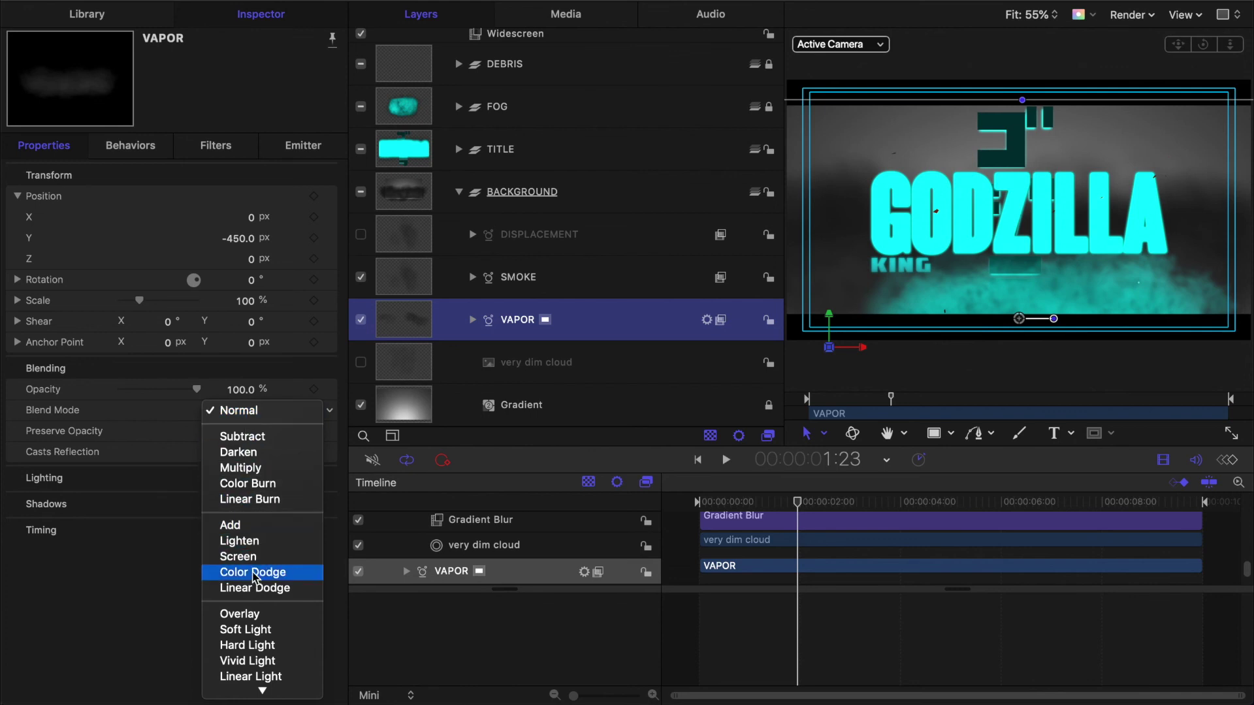
{"action": "scroll", "coordinate": [247, 633], "scroll_direction": "down", "scroll_amount": 5}
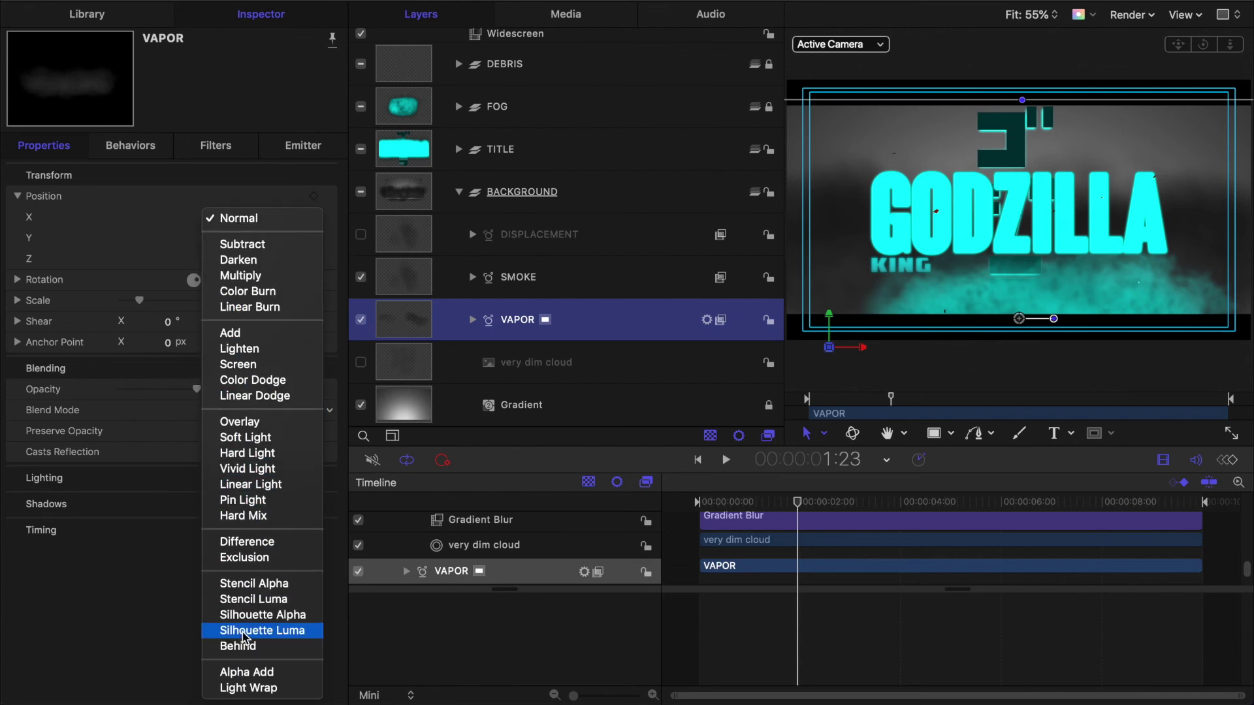
{"action": "left_click", "coordinate": [247, 542]}
{"action": "left_click", "coordinate": [671, 510]}
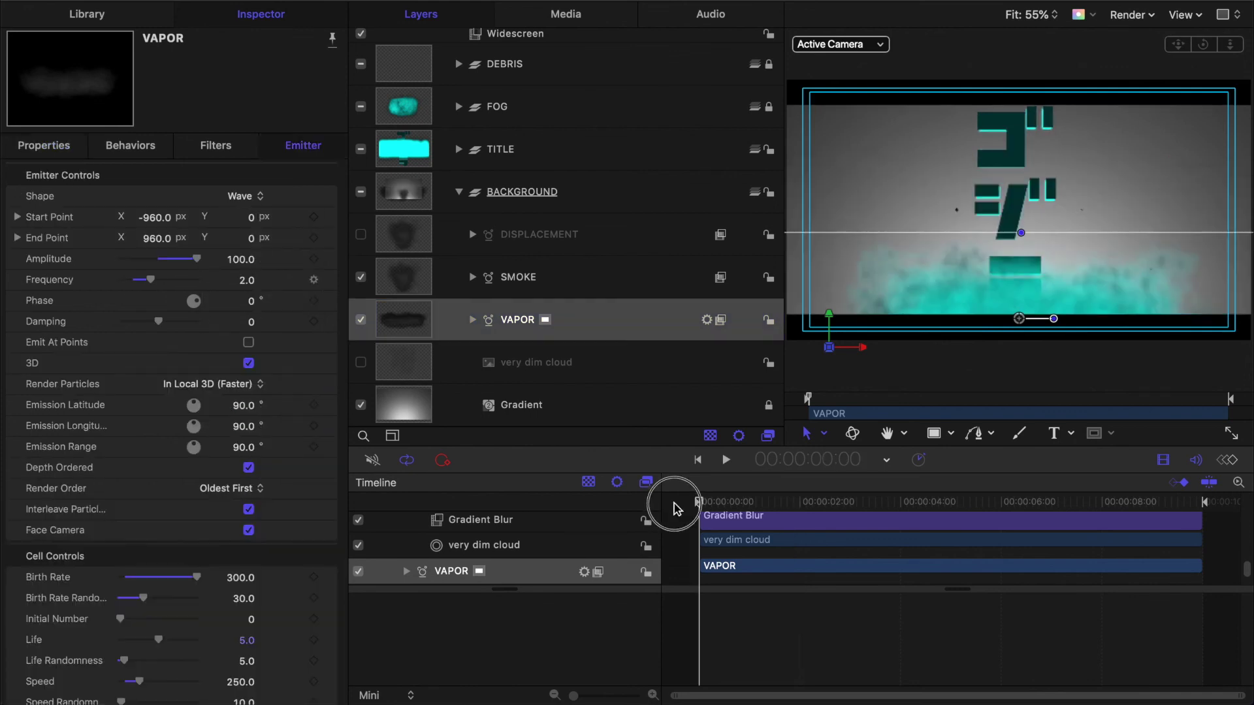
{"action": "left_click_drag", "start_coordinate": [671, 509], "coordinate": [768, 510]}
{"action": "left_click_drag", "start_coordinate": [772, 506], "coordinate": [775, 506]}
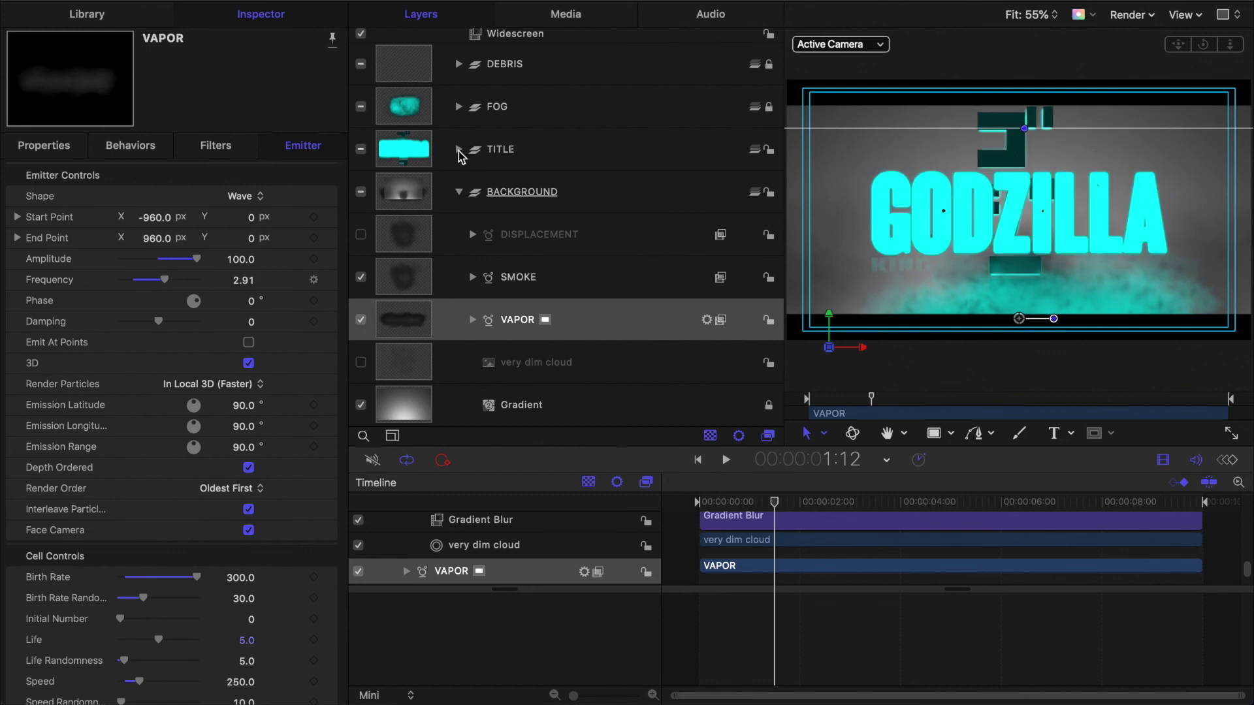
Find the Bump Map filter in the library and apply it to the TITLE group
{"action": "left_click", "coordinate": [573, 153]}
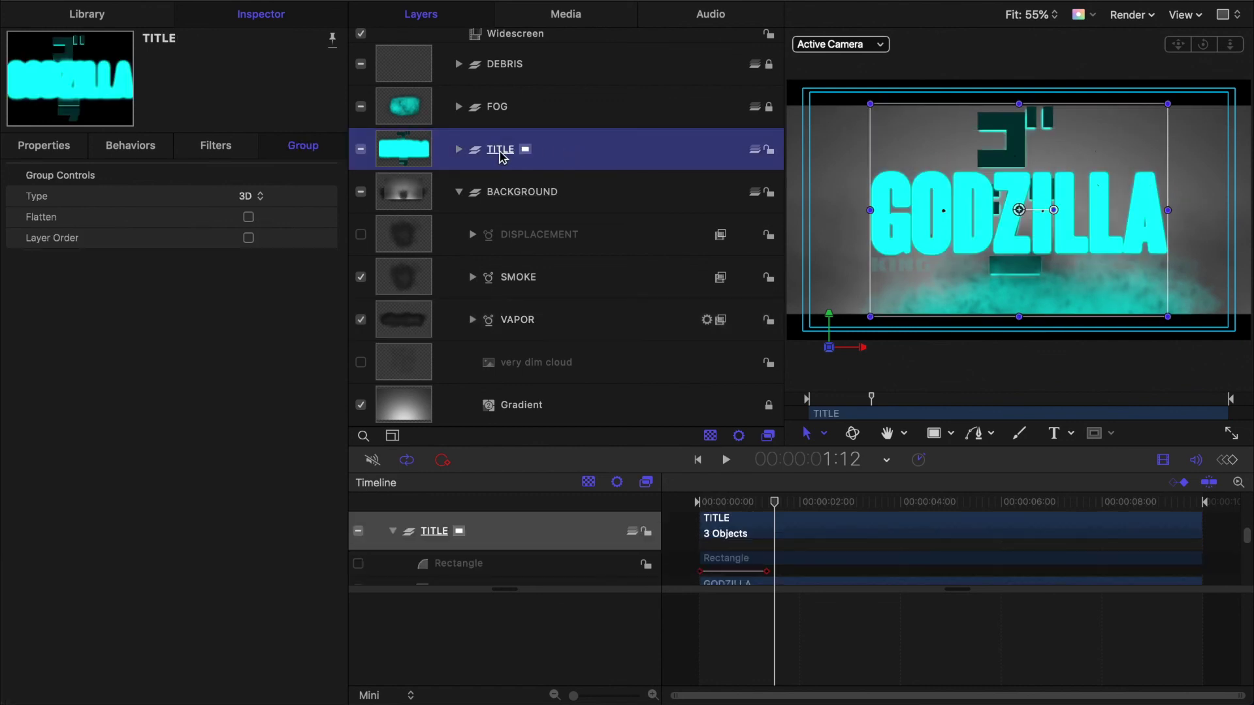
{"action": "left_click", "coordinate": [676, 1]}
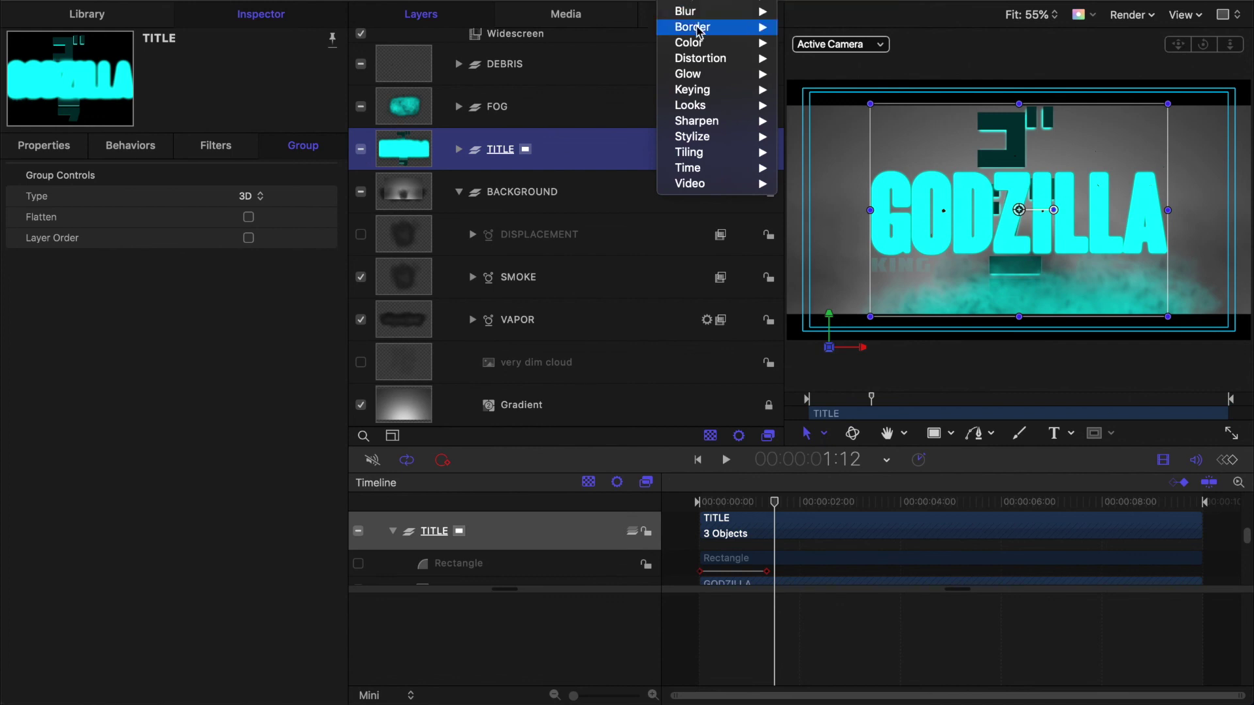
{"action": "mouse_move", "coordinate": [701, 108]}
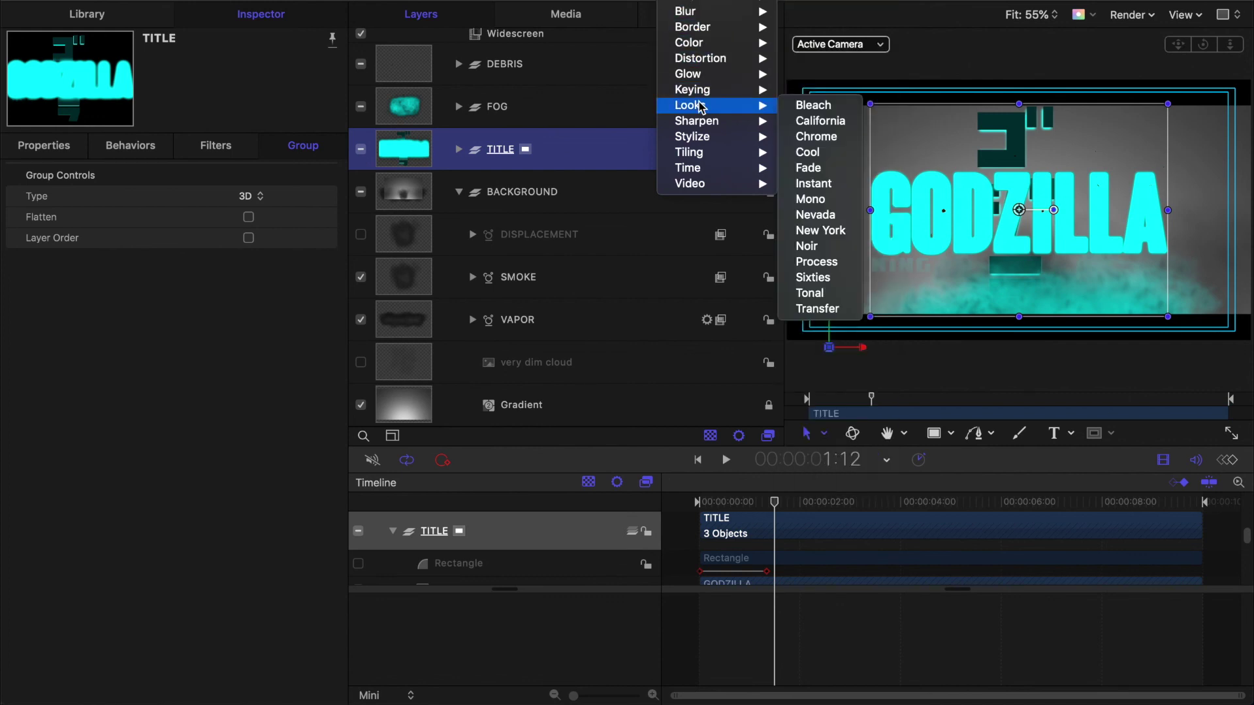
{"action": "key", "text": "Escape"}
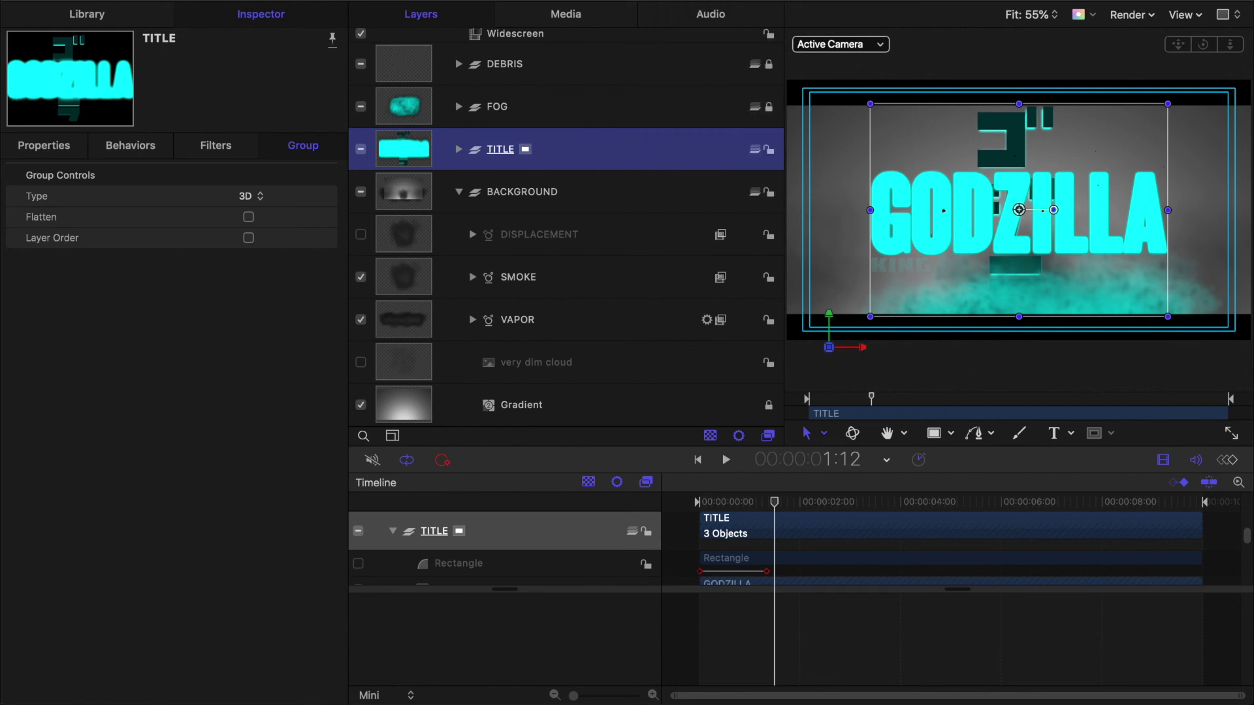
{"action": "left_click", "coordinate": [98, 15]}
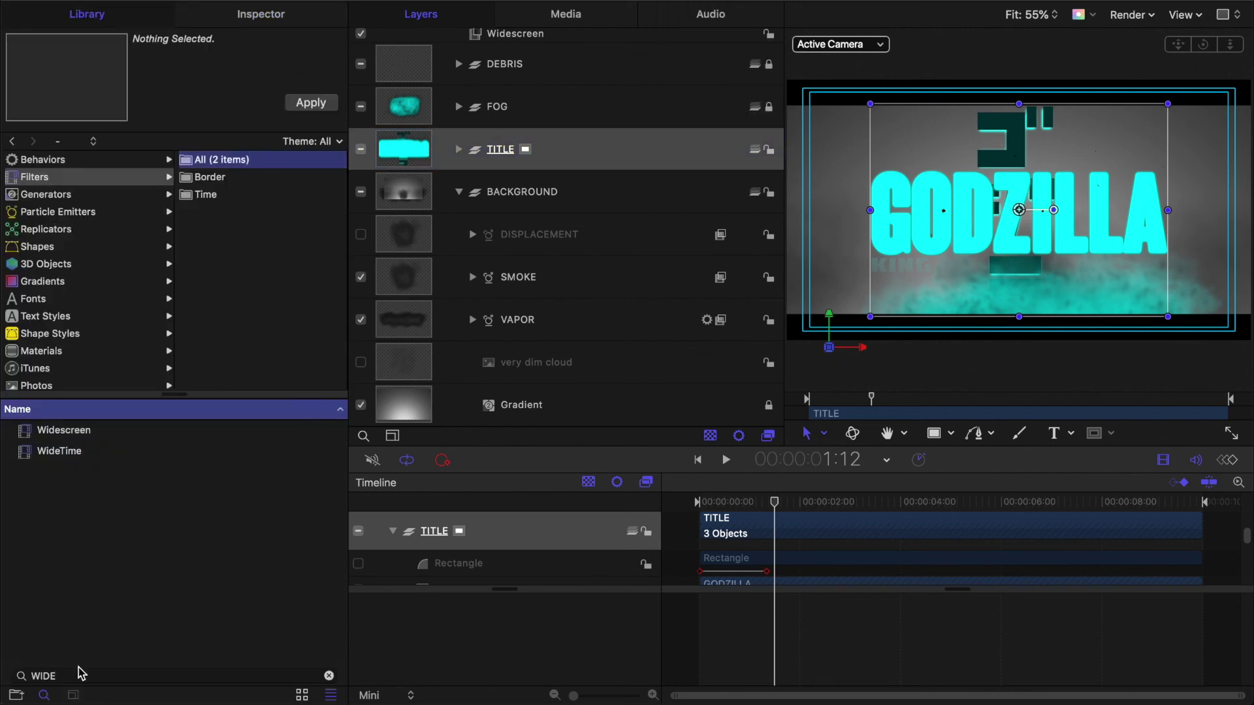
{"action": "left_click", "coordinate": [329, 676]}
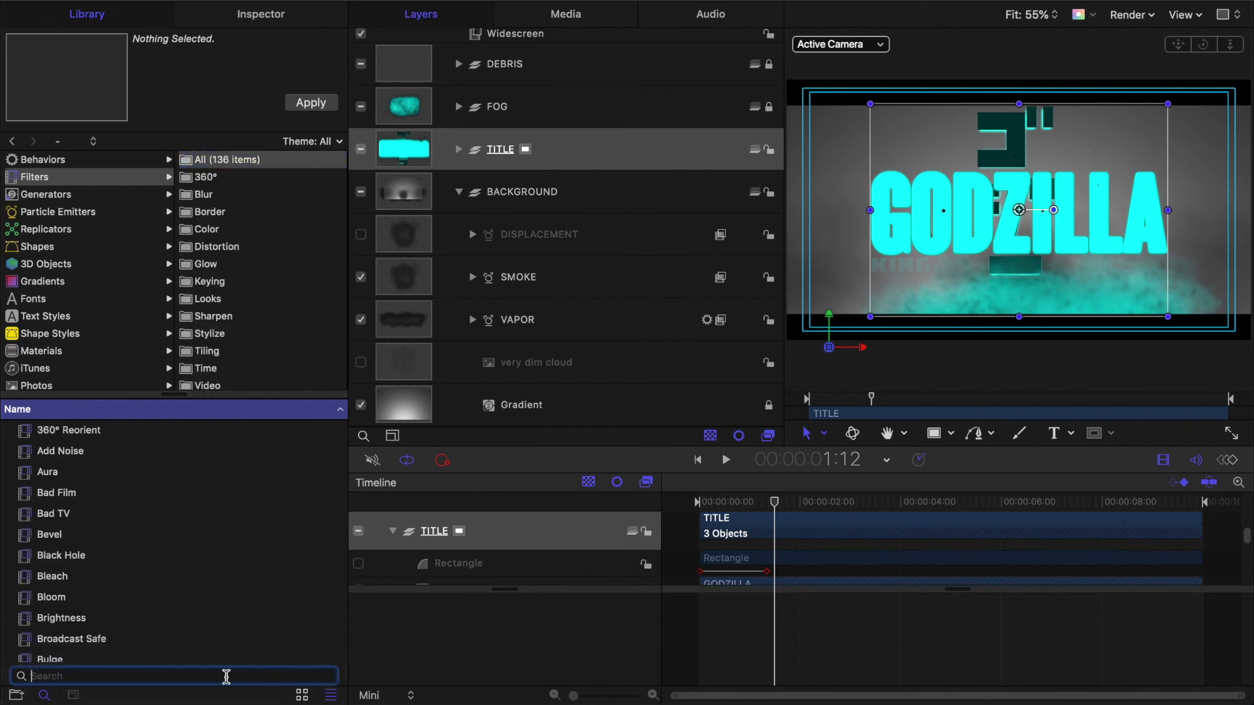
{"action": "type", "text": "BUMP"}
{"action": "left_click", "coordinate": [311, 102]}
Use the DISPLACEMENT emitter as the Bump Map's map image and set its controls to Horizontal and Vertical Scale
{"action": "left_click", "coordinate": [294, 17]}
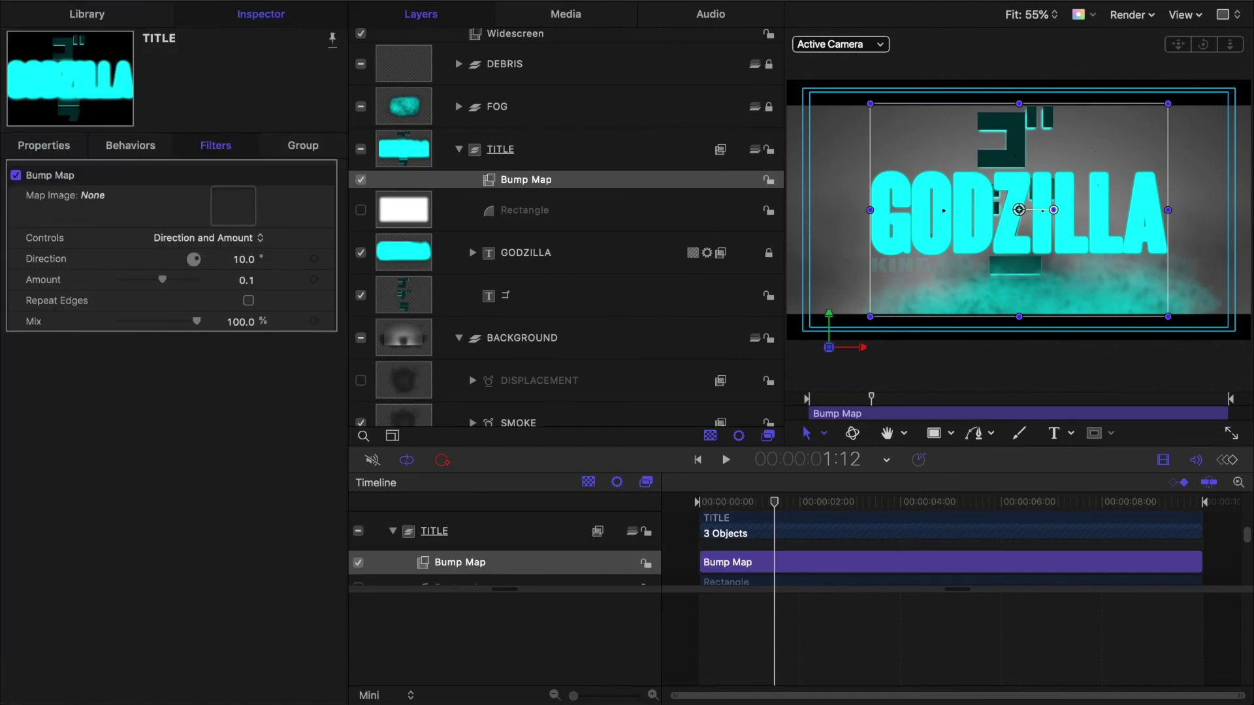
{"action": "scroll", "coordinate": [406, 239], "scroll_direction": "down", "scroll_amount": 5}
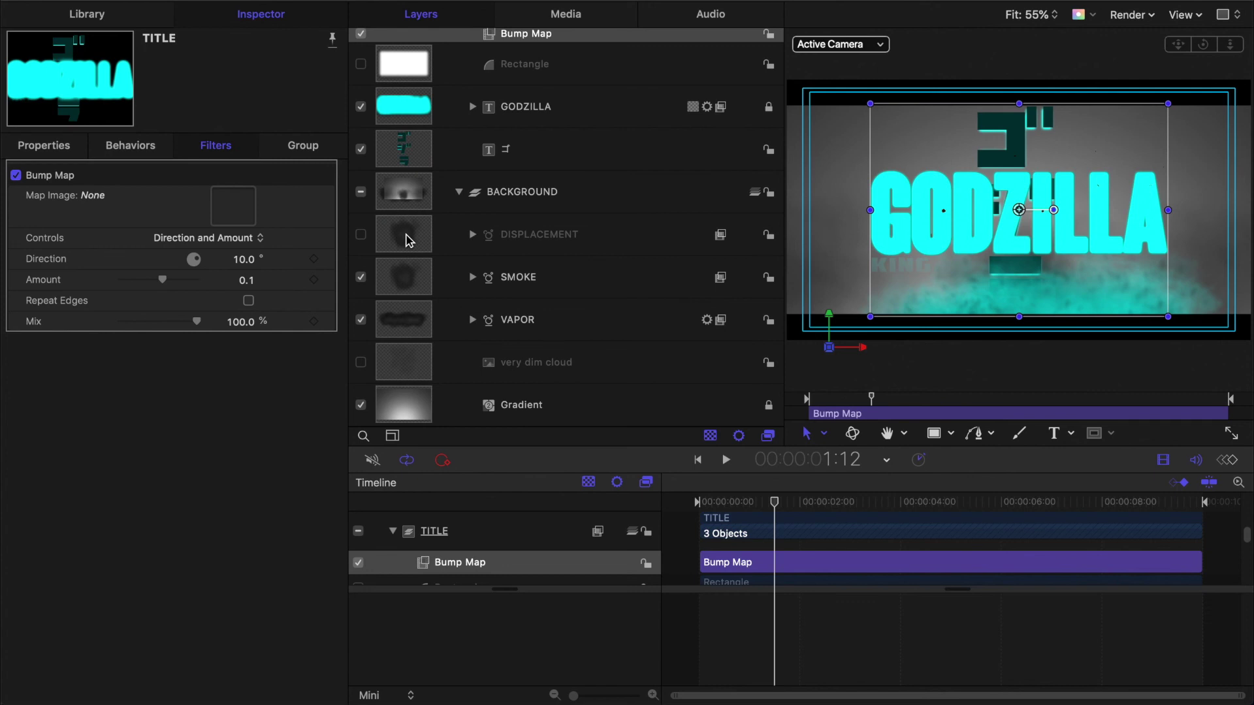
{"action": "left_click_drag", "start_coordinate": [405, 237], "coordinate": [227, 206]}
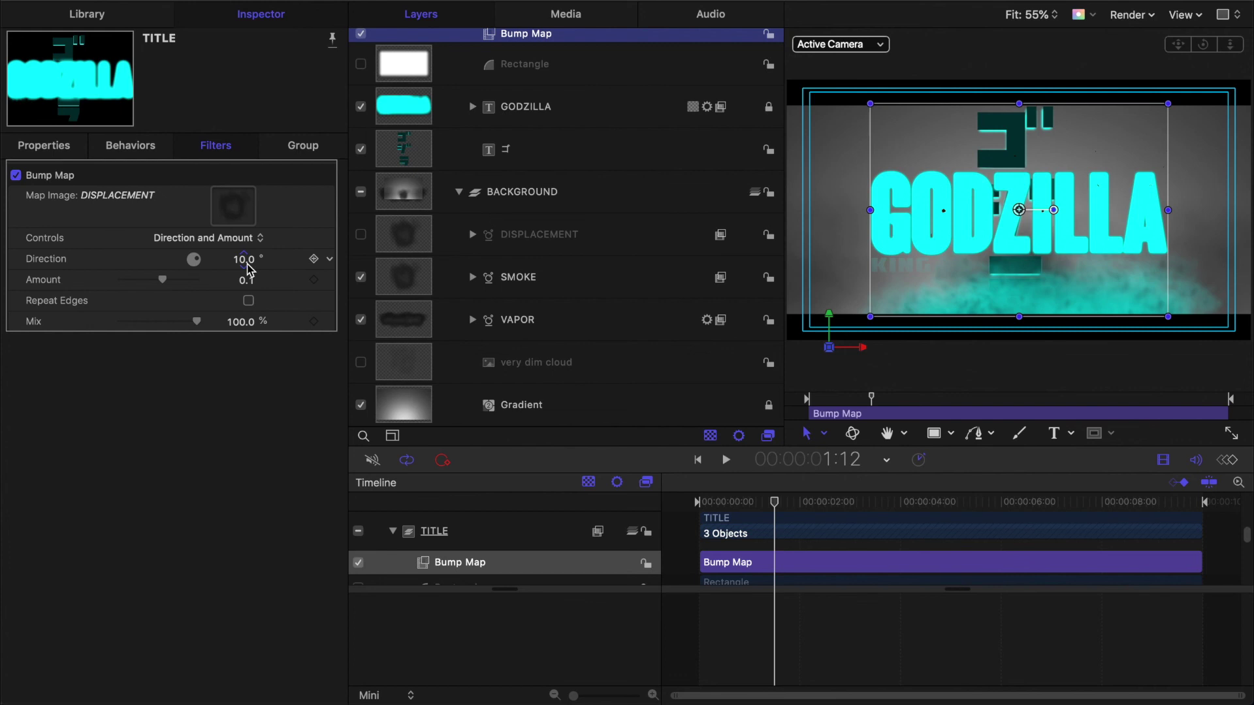
{"action": "left_click", "coordinate": [255, 239]}
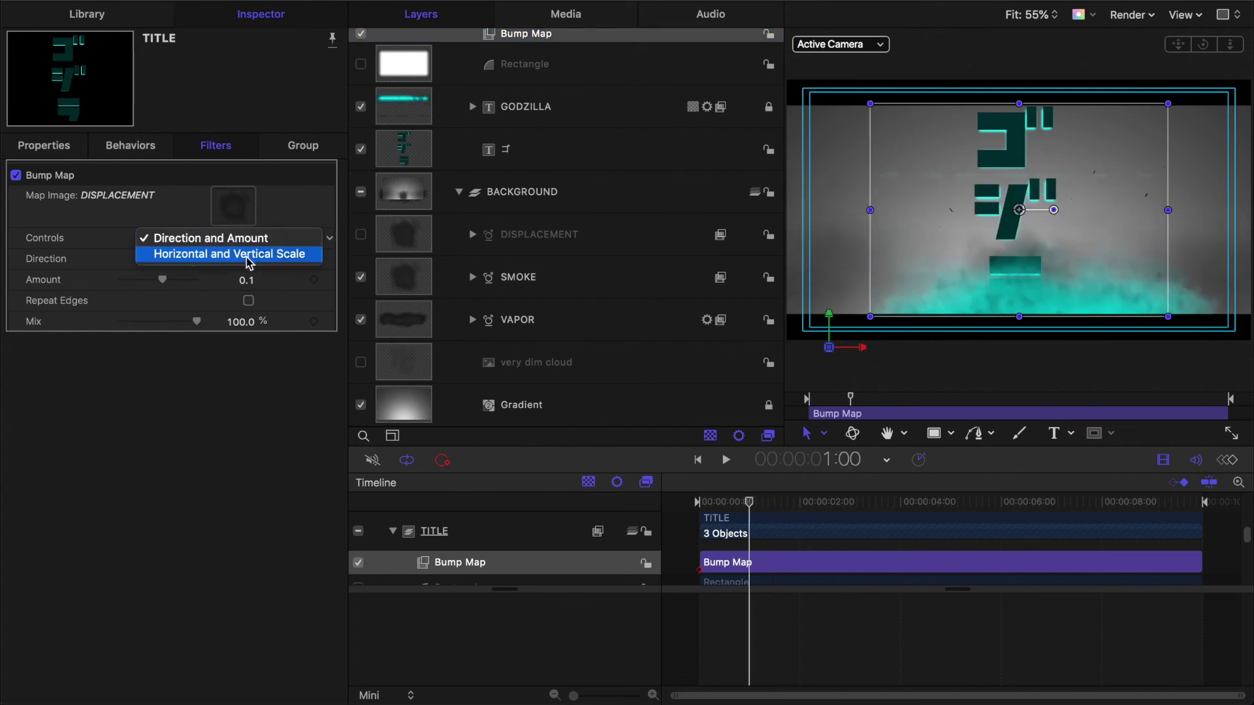
{"action": "left_click", "coordinate": [250, 258]}
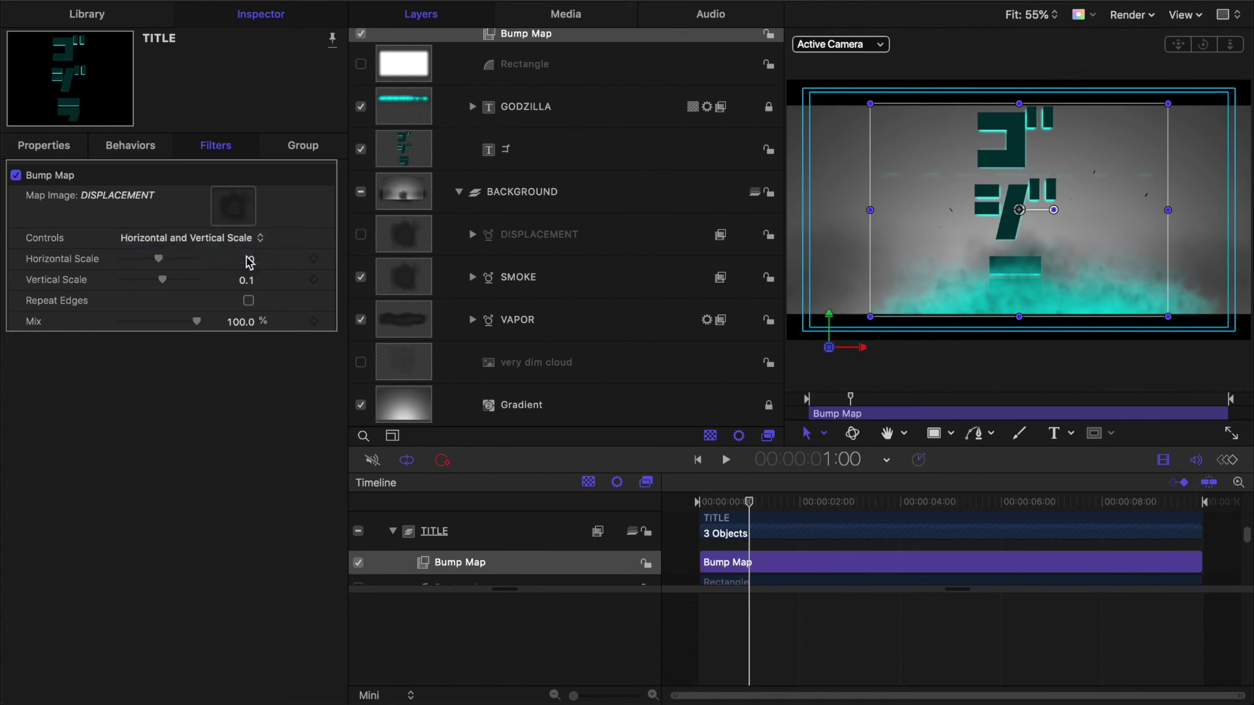
Keyframe the Bump Map's vertical scale at 0 on the first frame and -0.02 at 1:01, and play the result
{"action": "left_click_drag", "start_coordinate": [750, 502], "coordinate": [645, 505]}
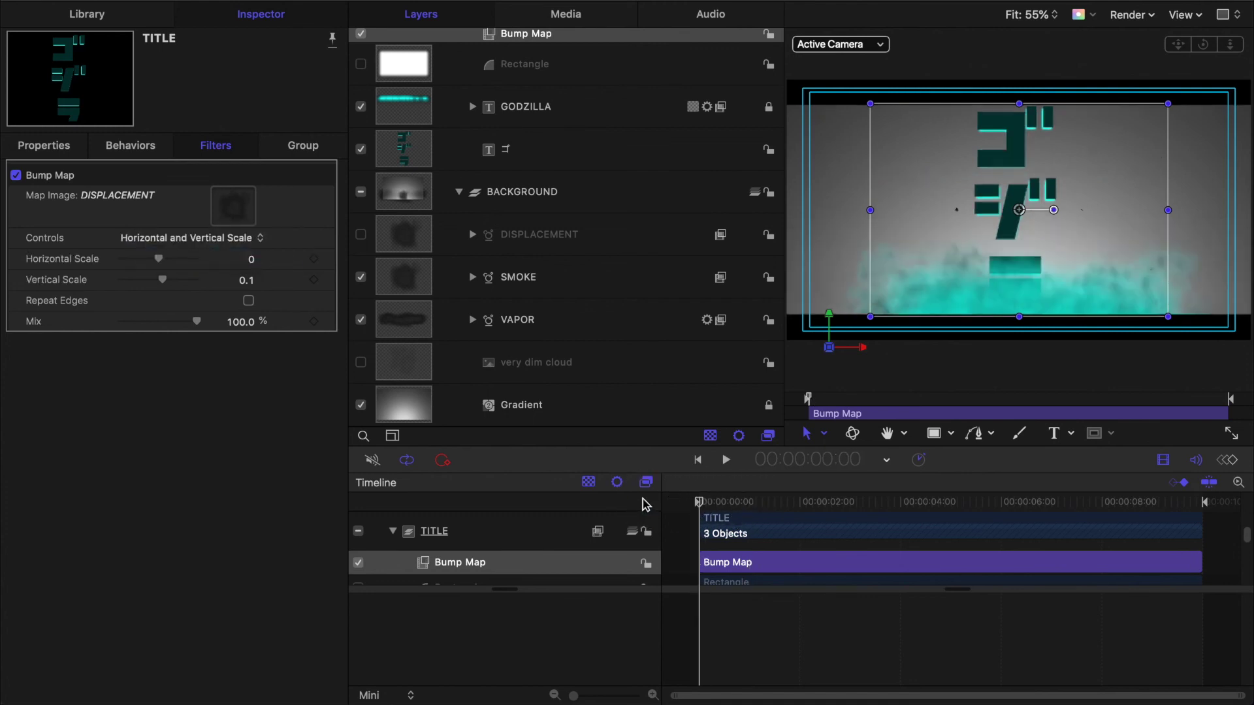
{"action": "left_click", "coordinate": [314, 280]}
{"action": "double_click", "coordinate": [246, 281]}
{"action": "type", "text": "0"}
{"action": "key", "text": "Return"}
{"action": "mouse_move", "coordinate": [749, 508]}
{"action": "left_mouse_down"}
{"action": "mouse_move", "coordinate": [772, 507]}
{"action": "mouse_move", "coordinate": [751, 506]}
{"action": "left_mouse_up"}
{"action": "type", "text": "-0.02"}
{"action": "key", "text": "Return"}
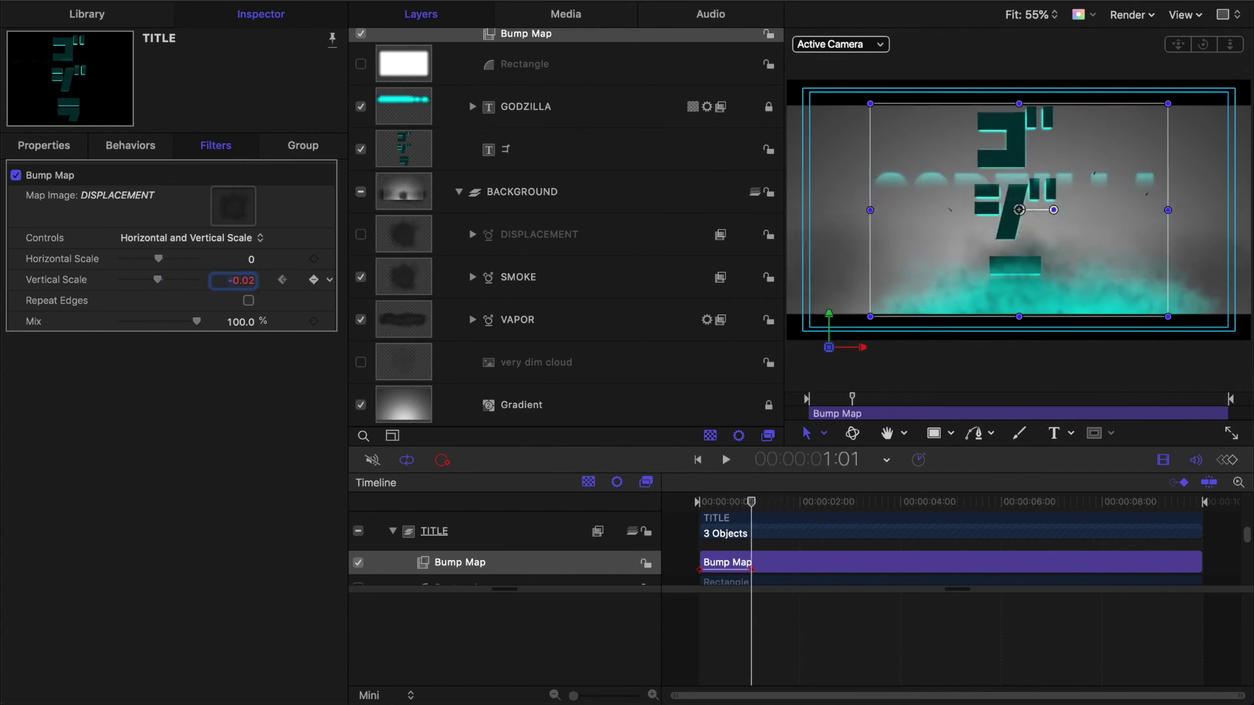
{"action": "left_click", "coordinate": [698, 460]}
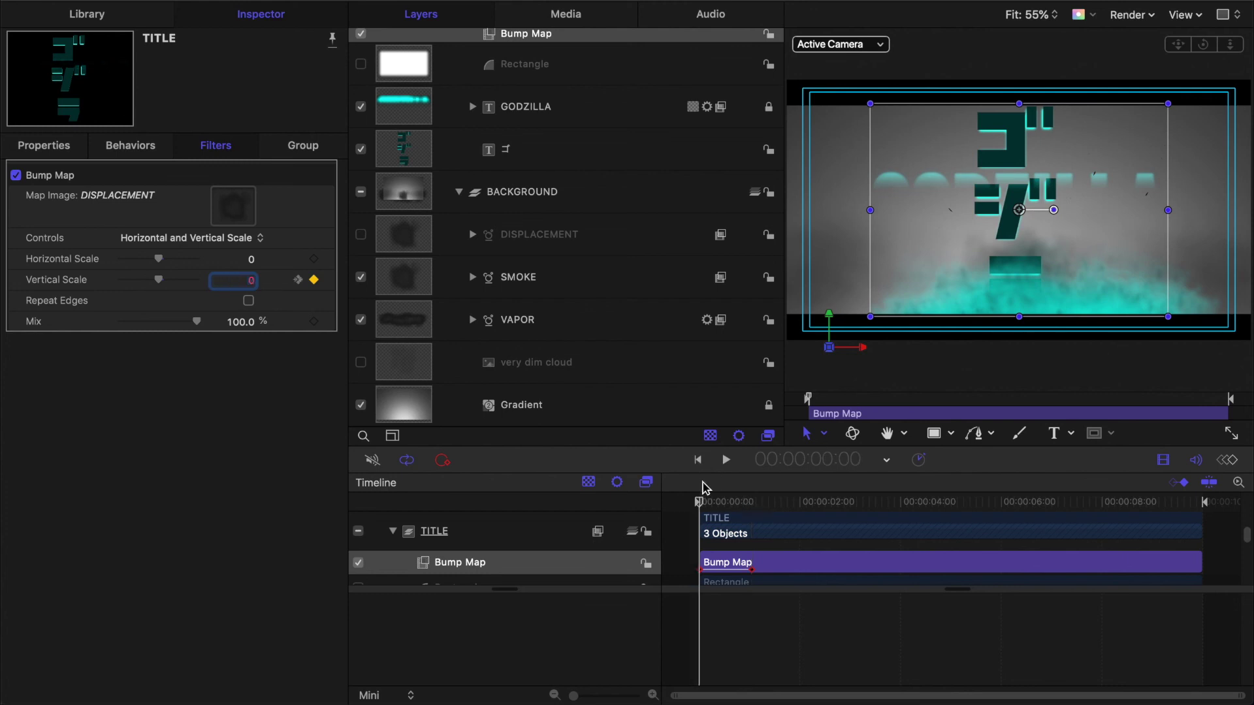
{"action": "left_click", "coordinate": [725, 460]}
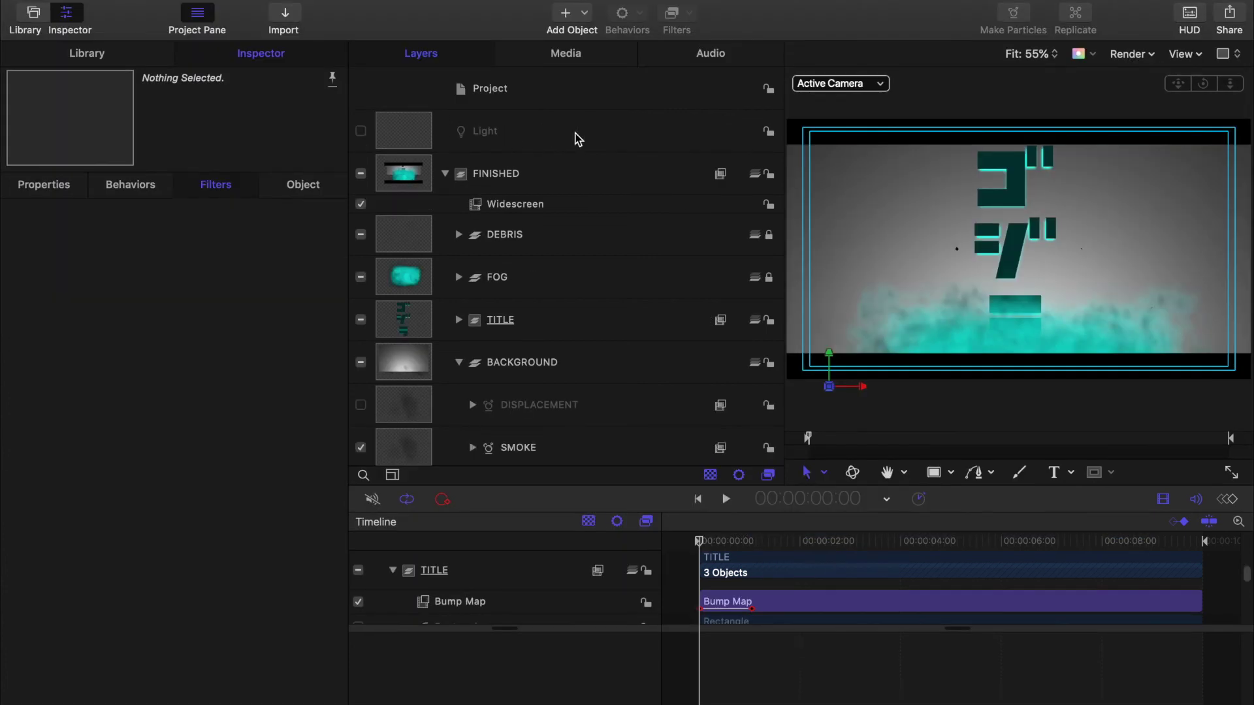
Enable the scene's Light and set its color to Turquoise
{"action": "left_click", "coordinate": [359, 132]}
{"action": "left_click", "coordinate": [238, 256]}
{"action": "left_click", "coordinate": [110, 552]}
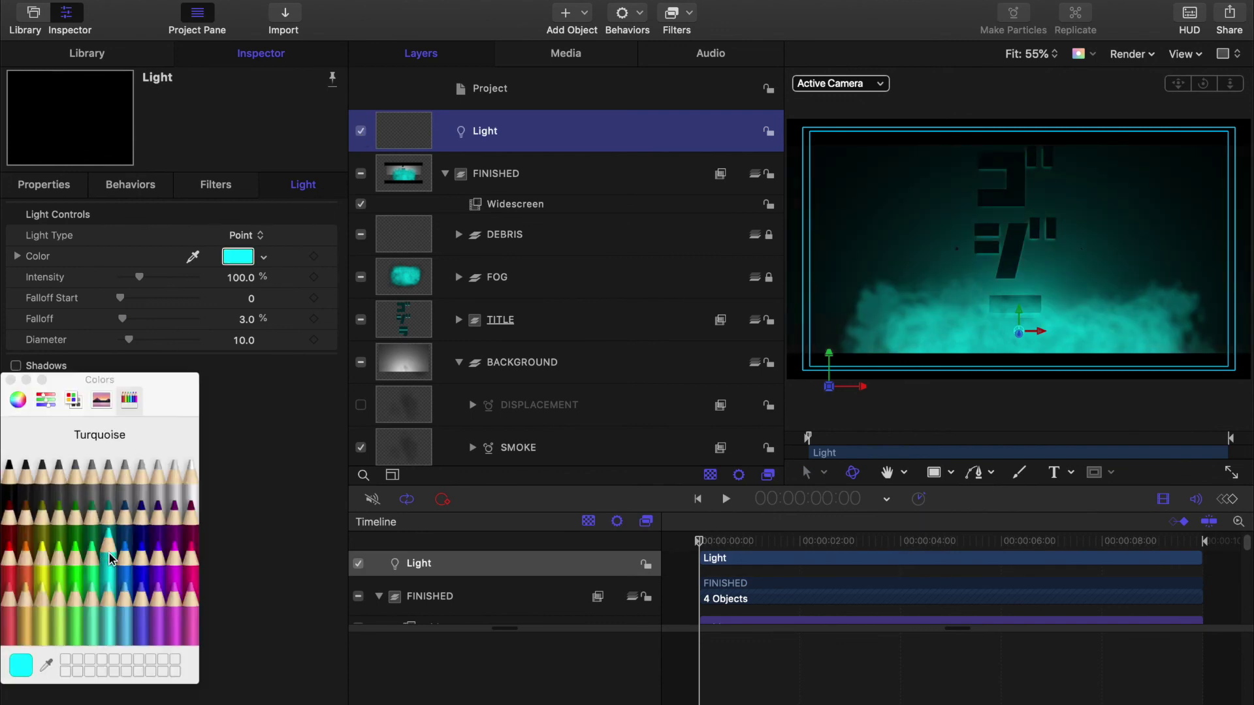
{"action": "left_click", "coordinate": [10, 380]}
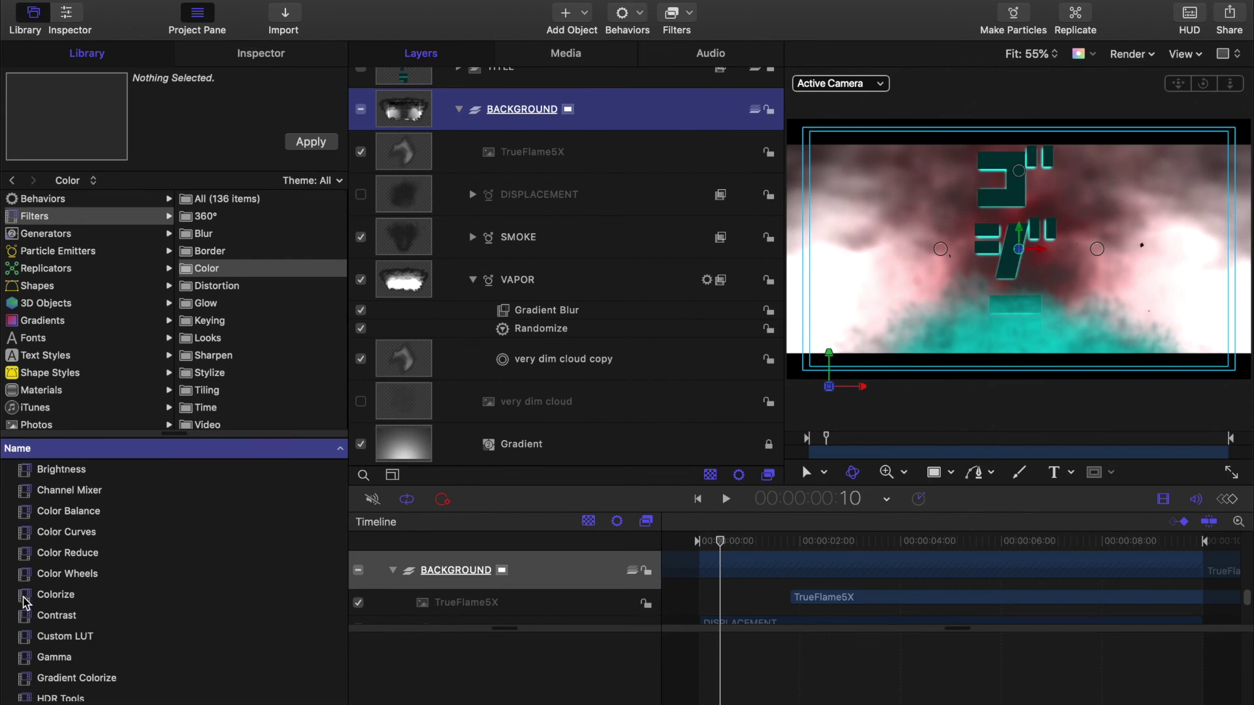
Apply the Colorize filter to the BACKGROUND group with white remapped to Teal, and preview the title at 8:04
{"action": "left_click", "coordinate": [30, 594]}
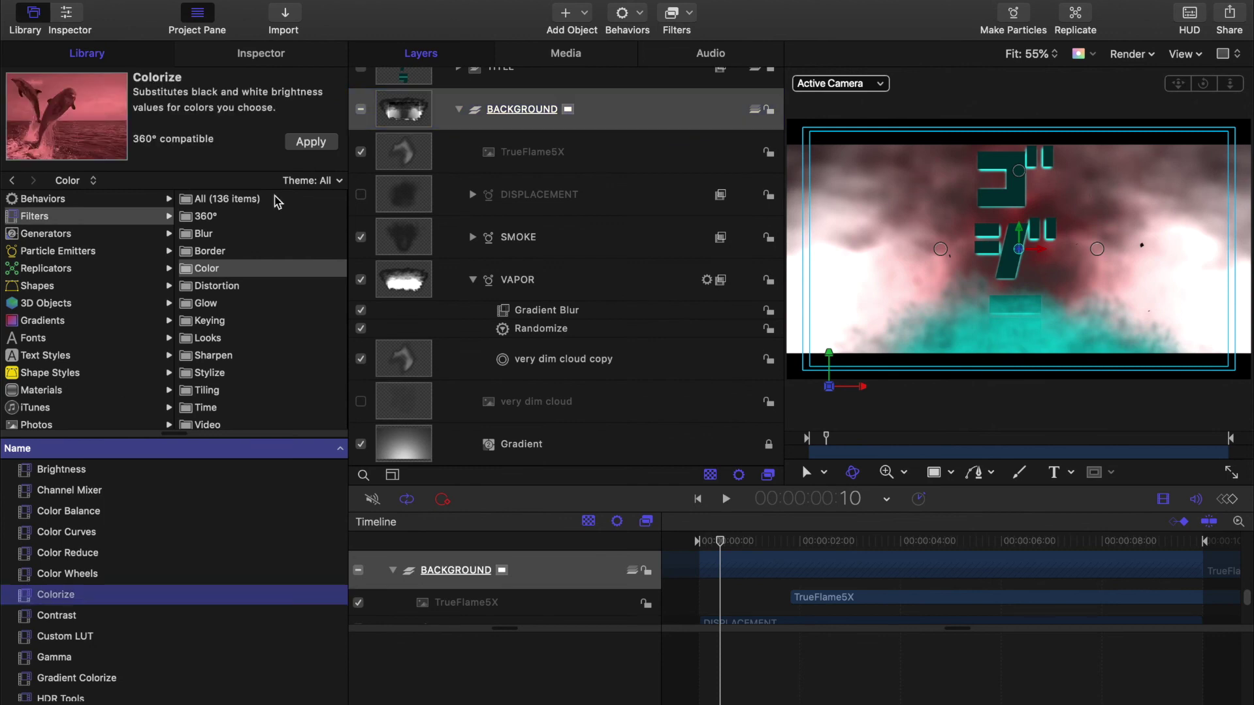
{"action": "left_click", "coordinate": [318, 143]}
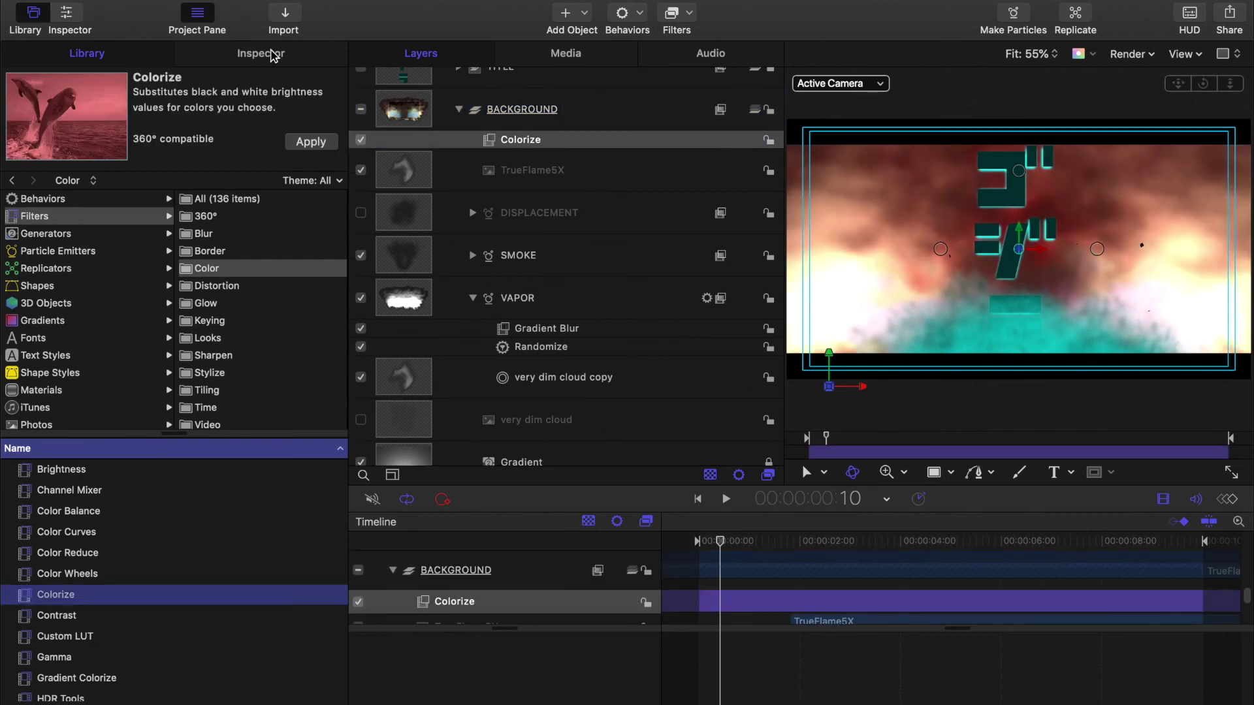
{"action": "left_click", "coordinate": [269, 52]}
{"action": "left_click", "coordinate": [239, 260]}
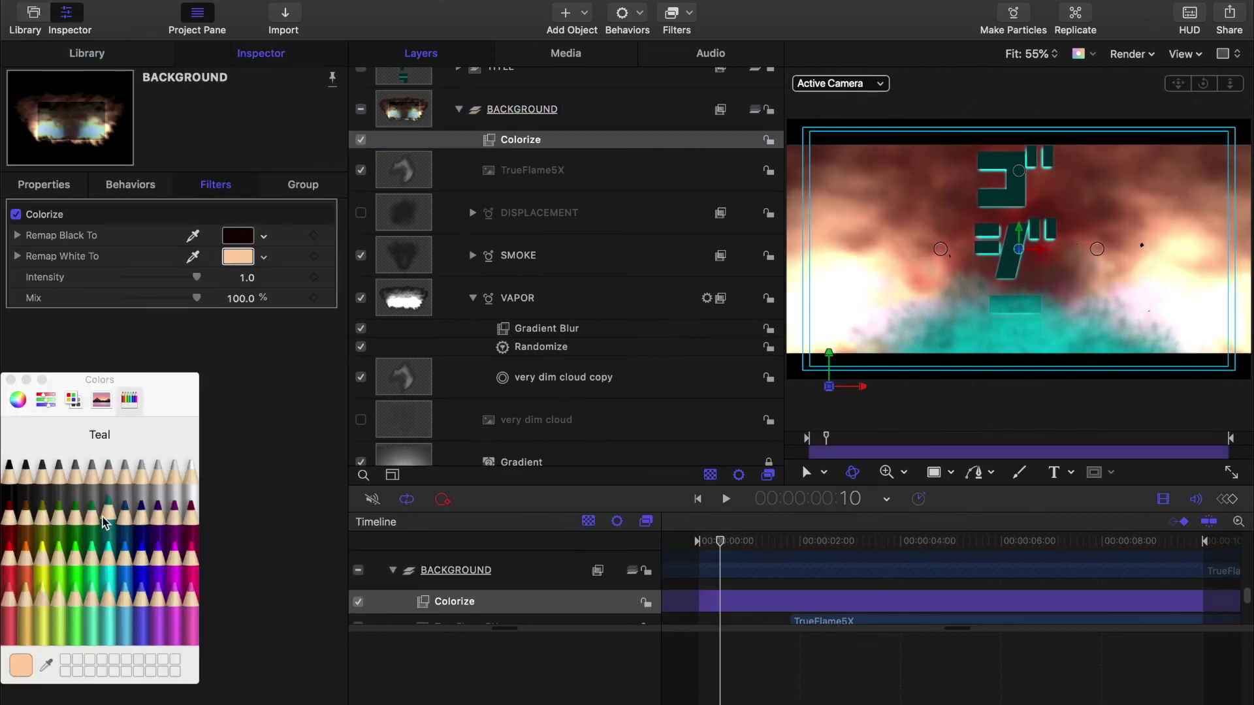
{"action": "left_click", "coordinate": [110, 517]}
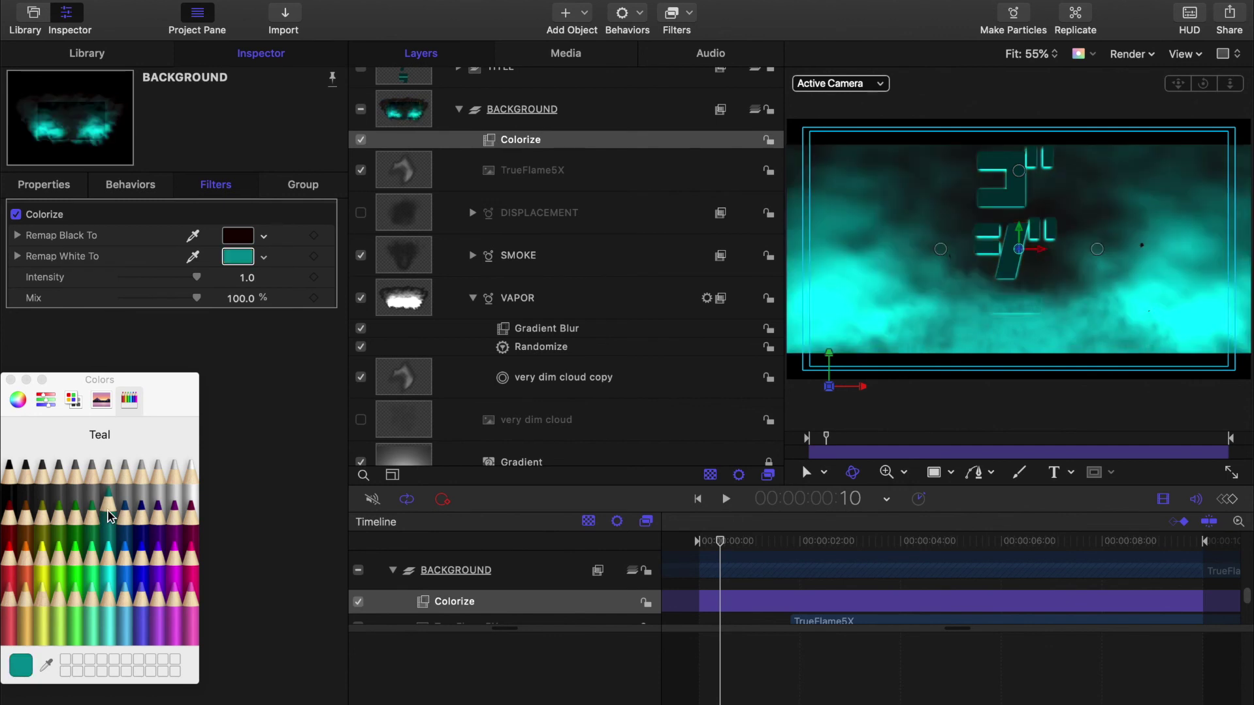
{"action": "left_click", "coordinate": [10, 381]}
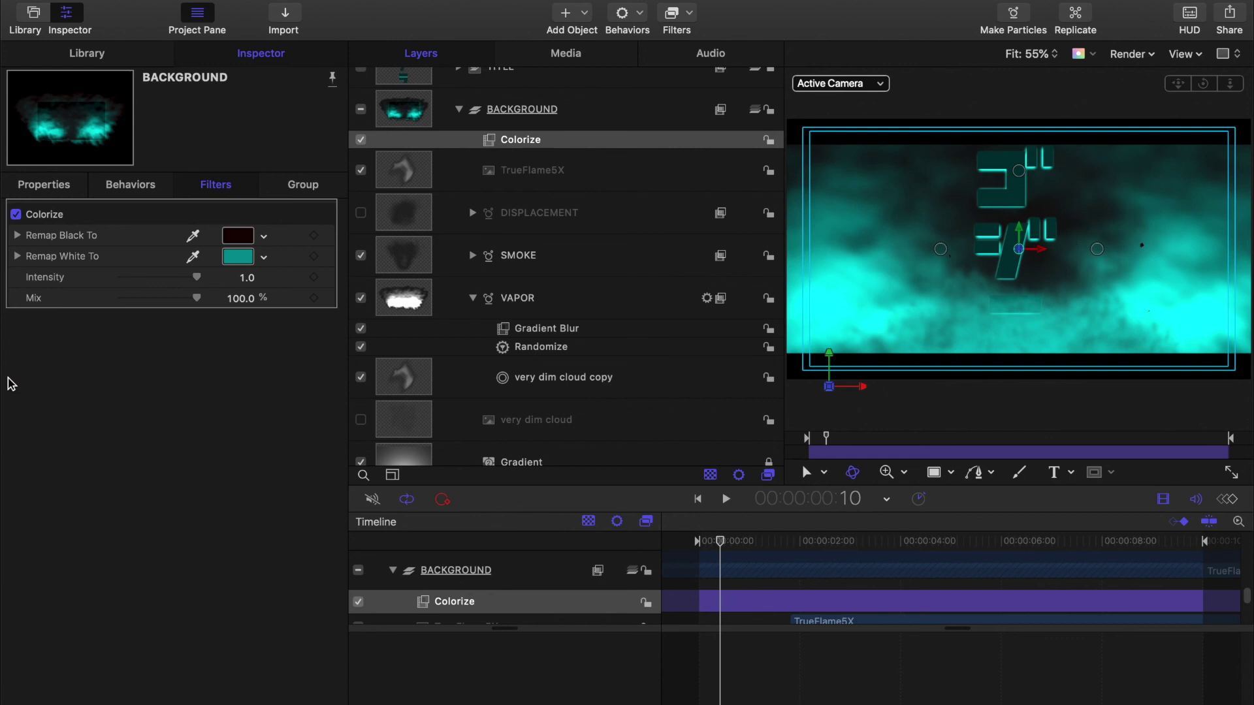
{"action": "left_click_drag", "start_coordinate": [721, 541], "coordinate": [1112, 537]}
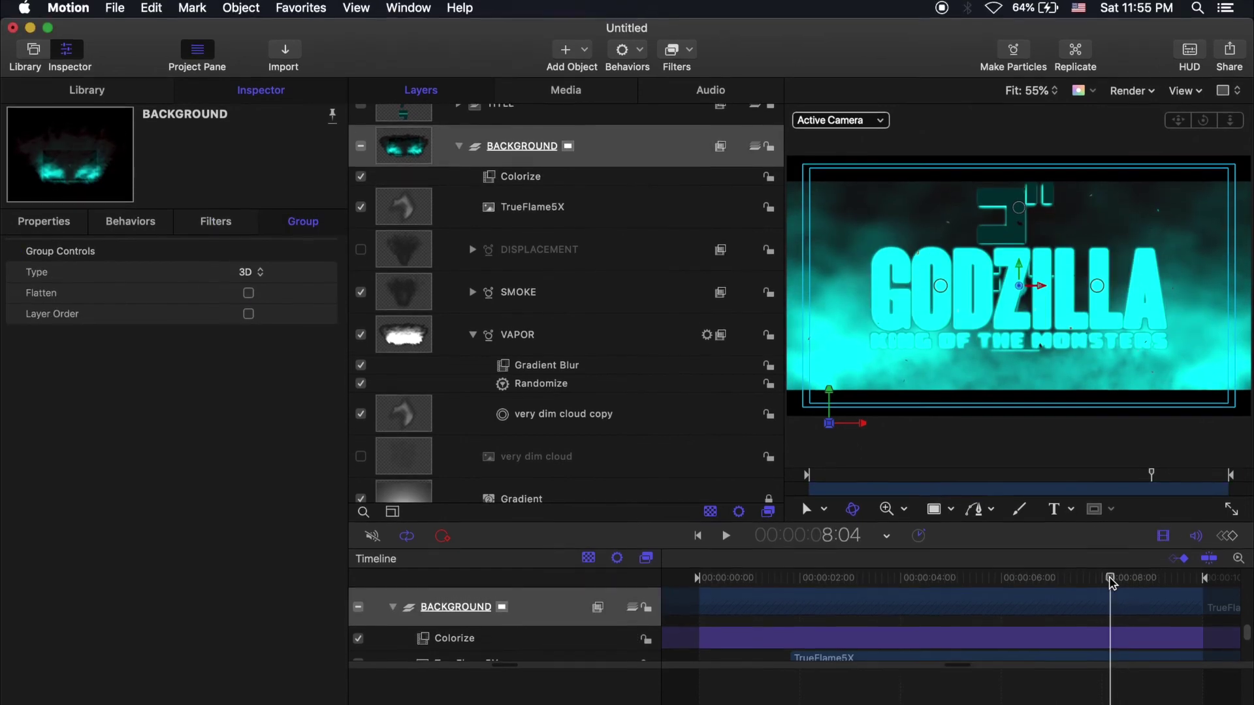
Set up an Apple Devices export titled Godzilla_2019 with the H.264 Better Quality codec, and cancel it without exporting
{"action": "left_click", "coordinate": [115, 10]}
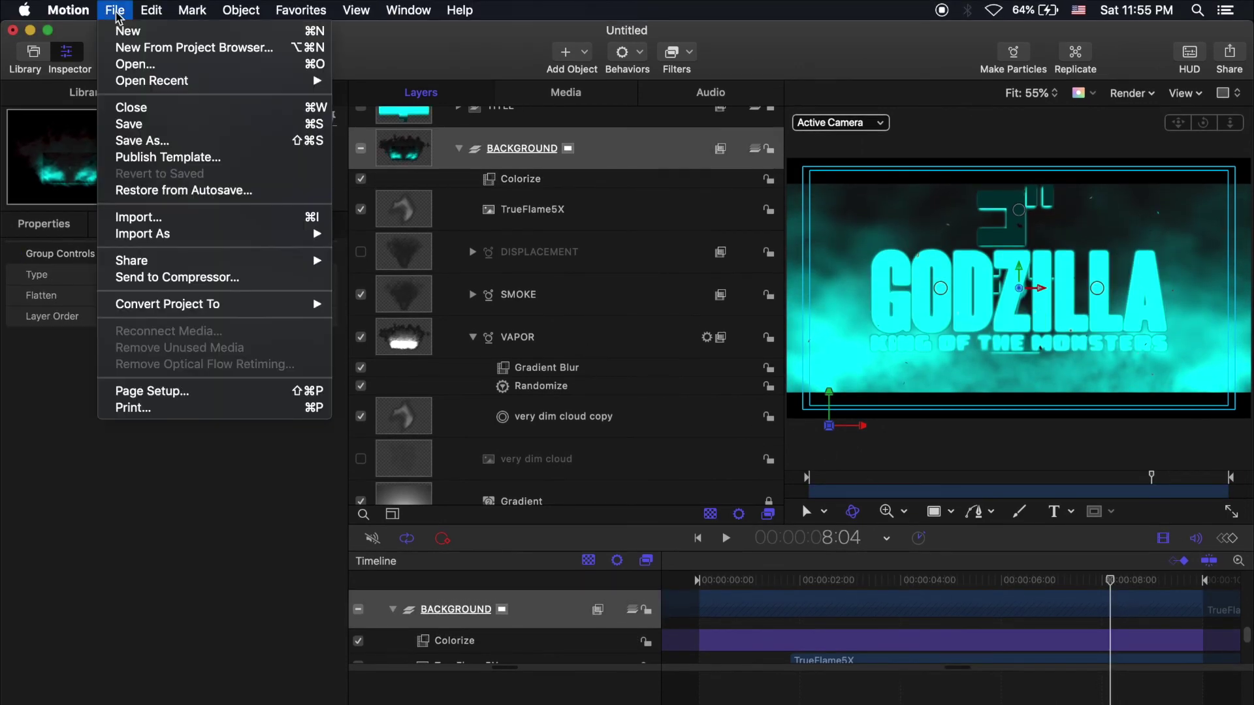
{"action": "mouse_move", "coordinate": [143, 263]}
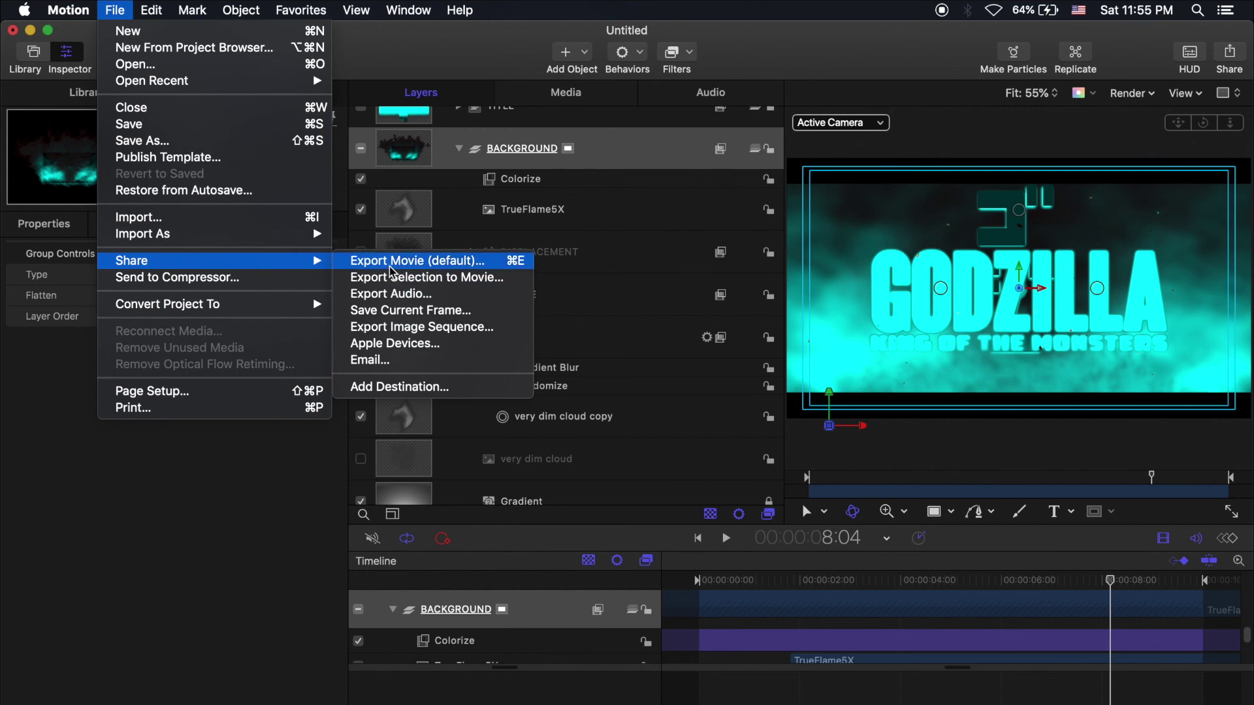
{"action": "left_click", "coordinate": [406, 346]}
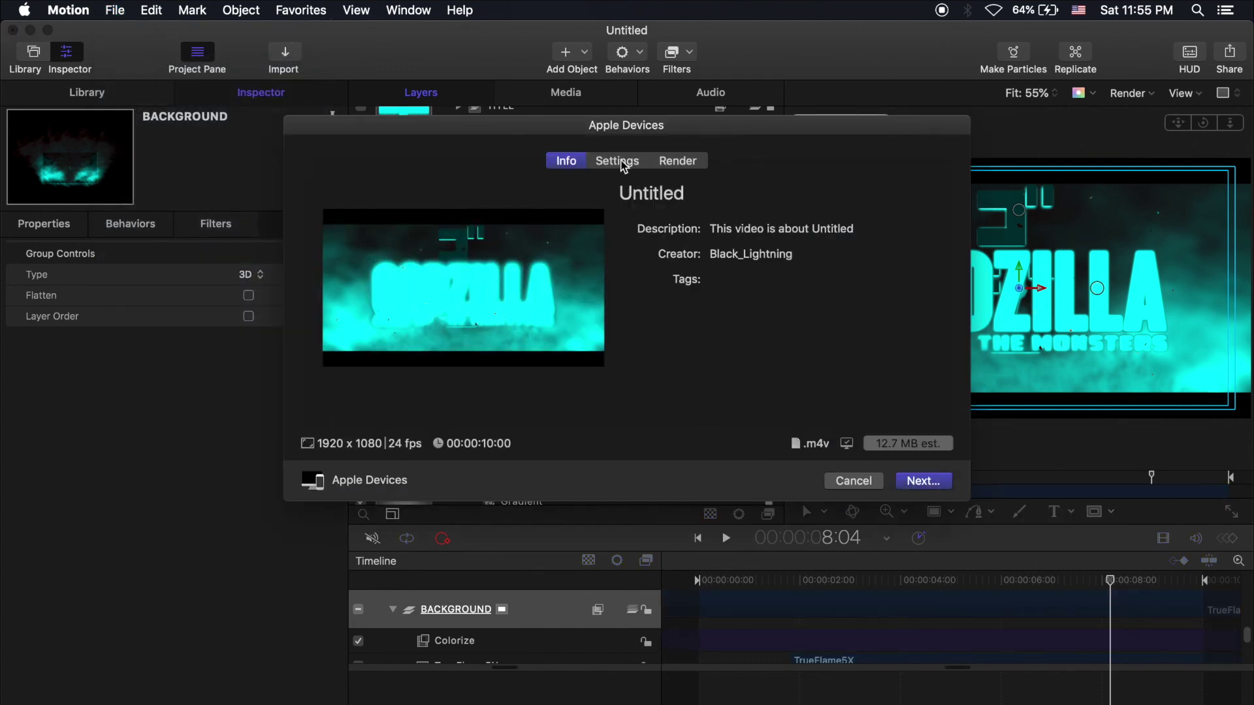
{"action": "left_click", "coordinate": [623, 165]}
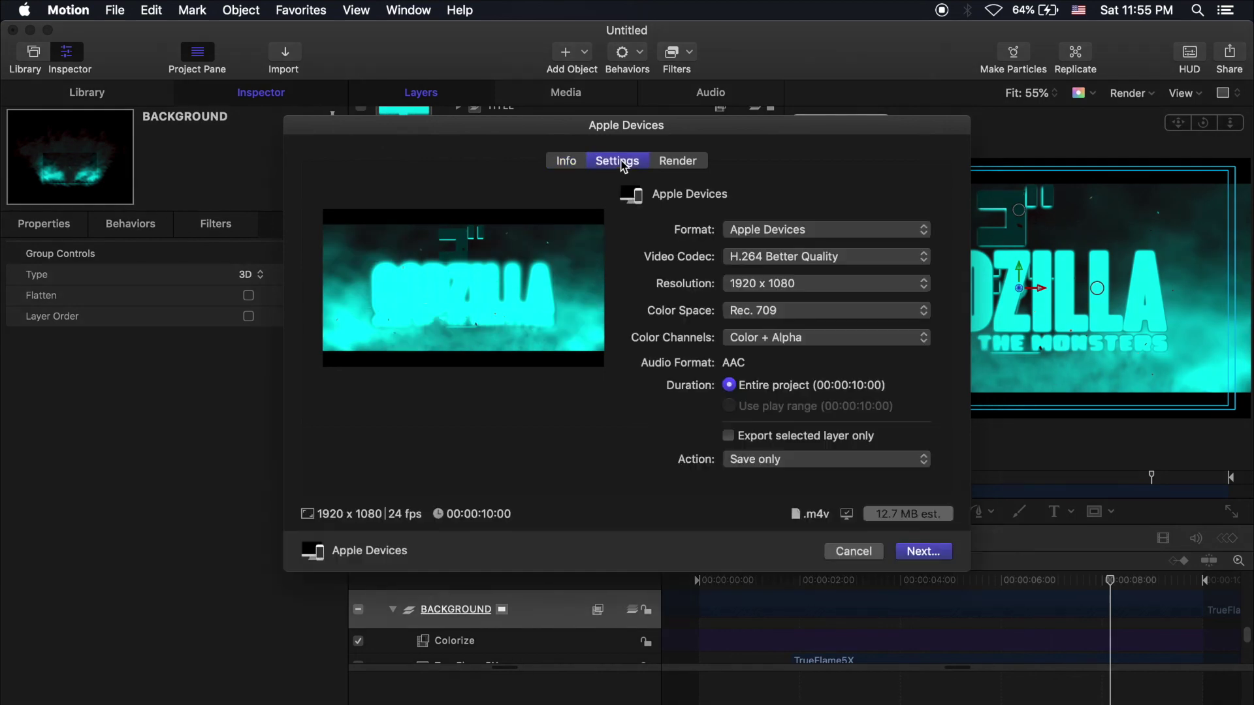
{"action": "left_click", "coordinate": [883, 263]}
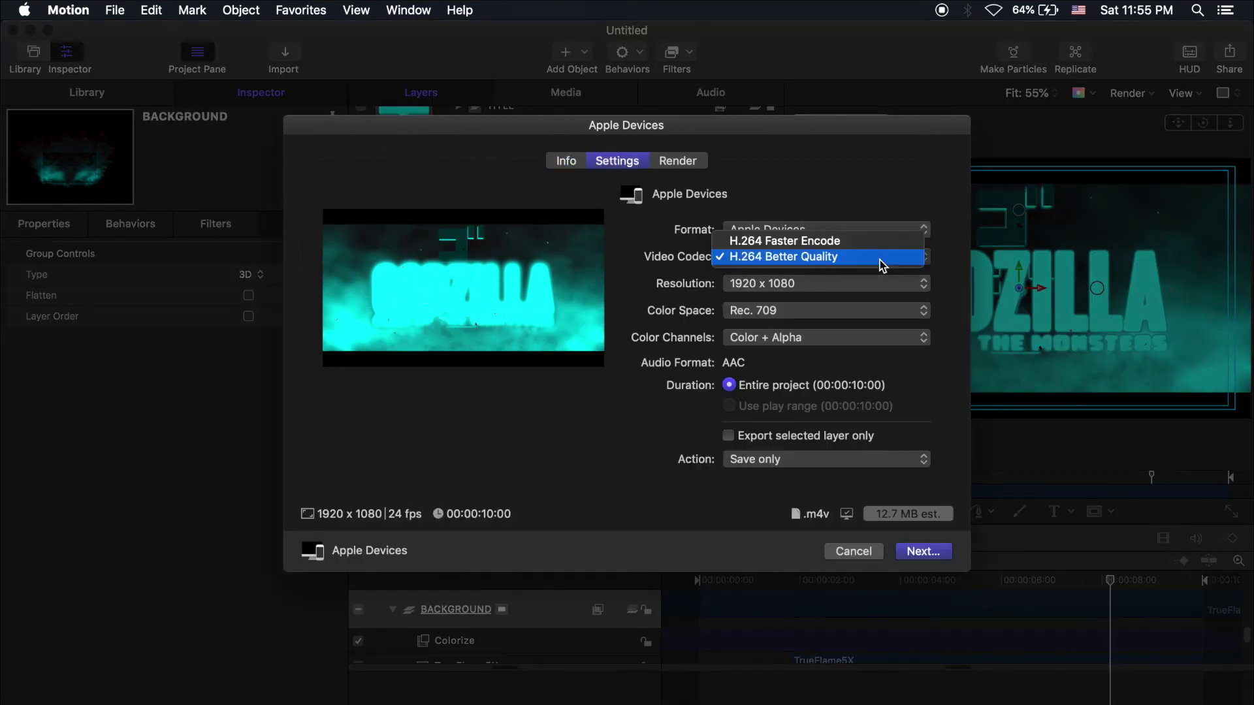
{"action": "left_click", "coordinate": [883, 263]}
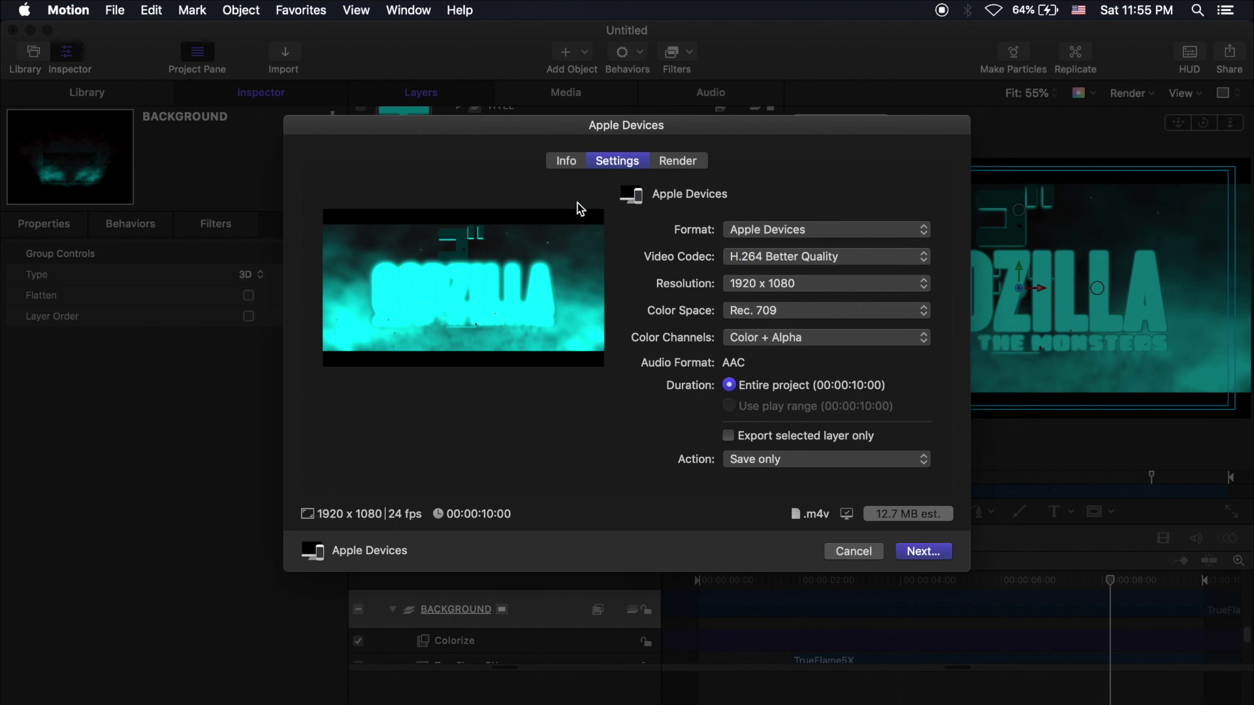
{"action": "left_click", "coordinate": [566, 167]}
{"action": "type", "text": "Godzilla_2019"}
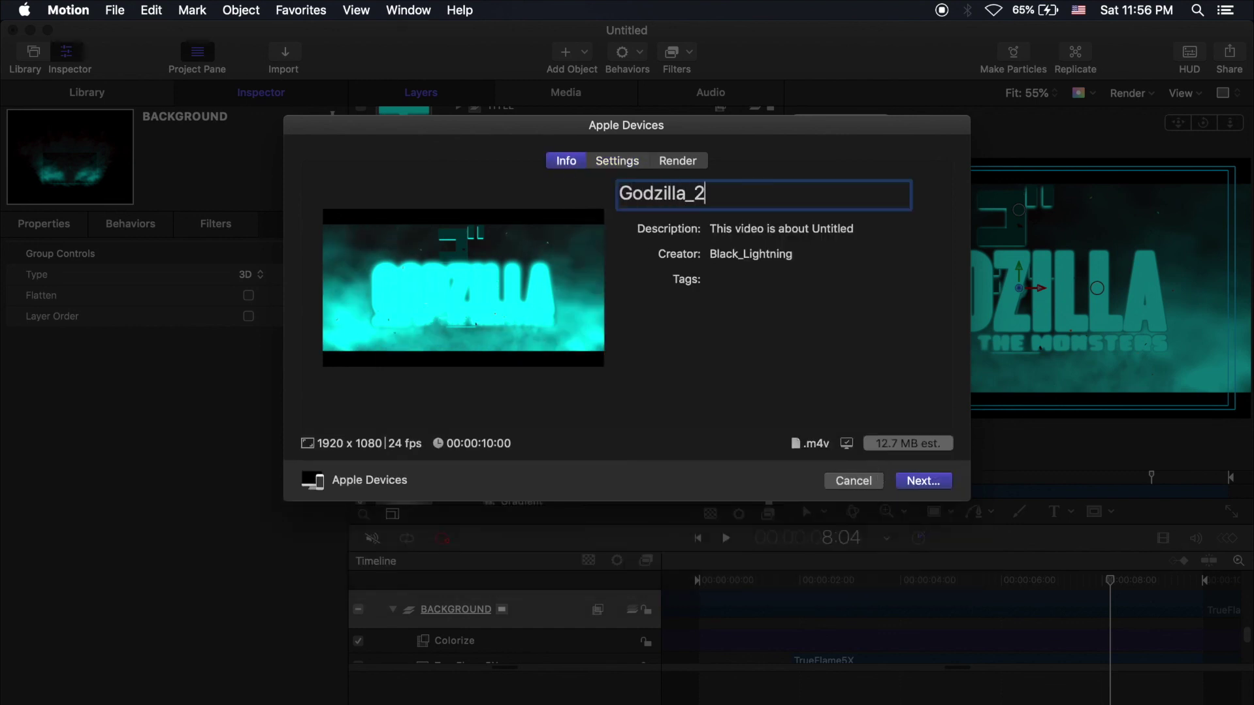
{"action": "left_click", "coordinate": [851, 482]}
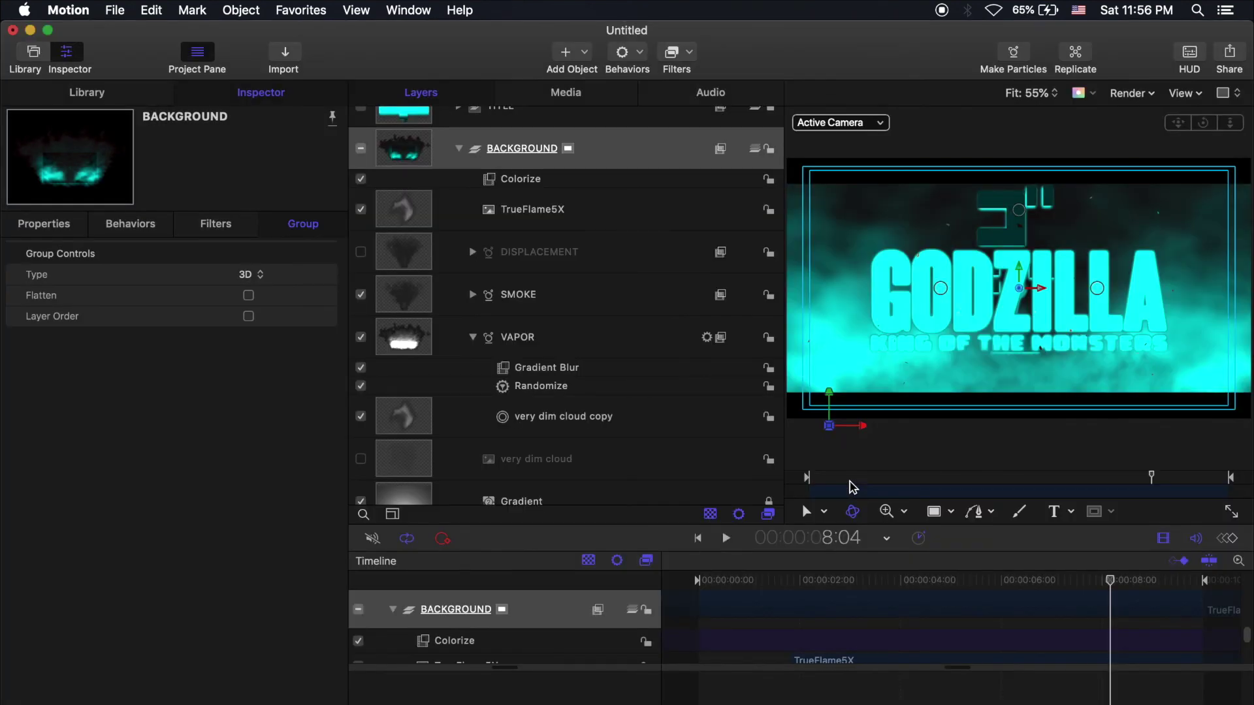